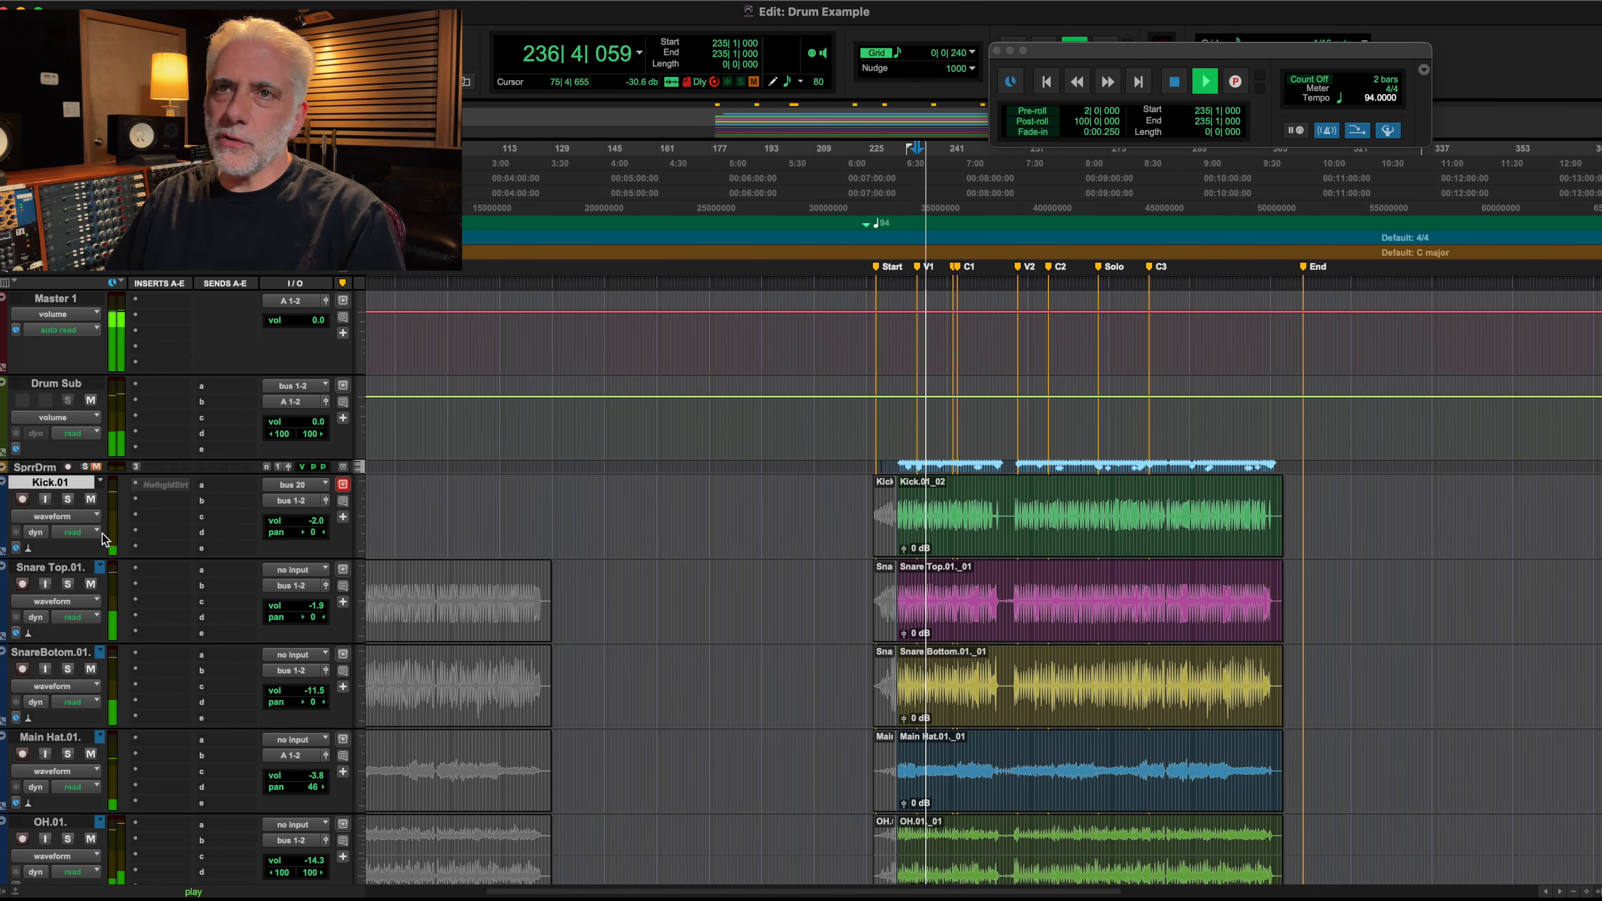
Step: Audition the kick, Snare Top and Snare Bottom tracks in solo during playback, finishing with all solos cleared
click(68, 499)
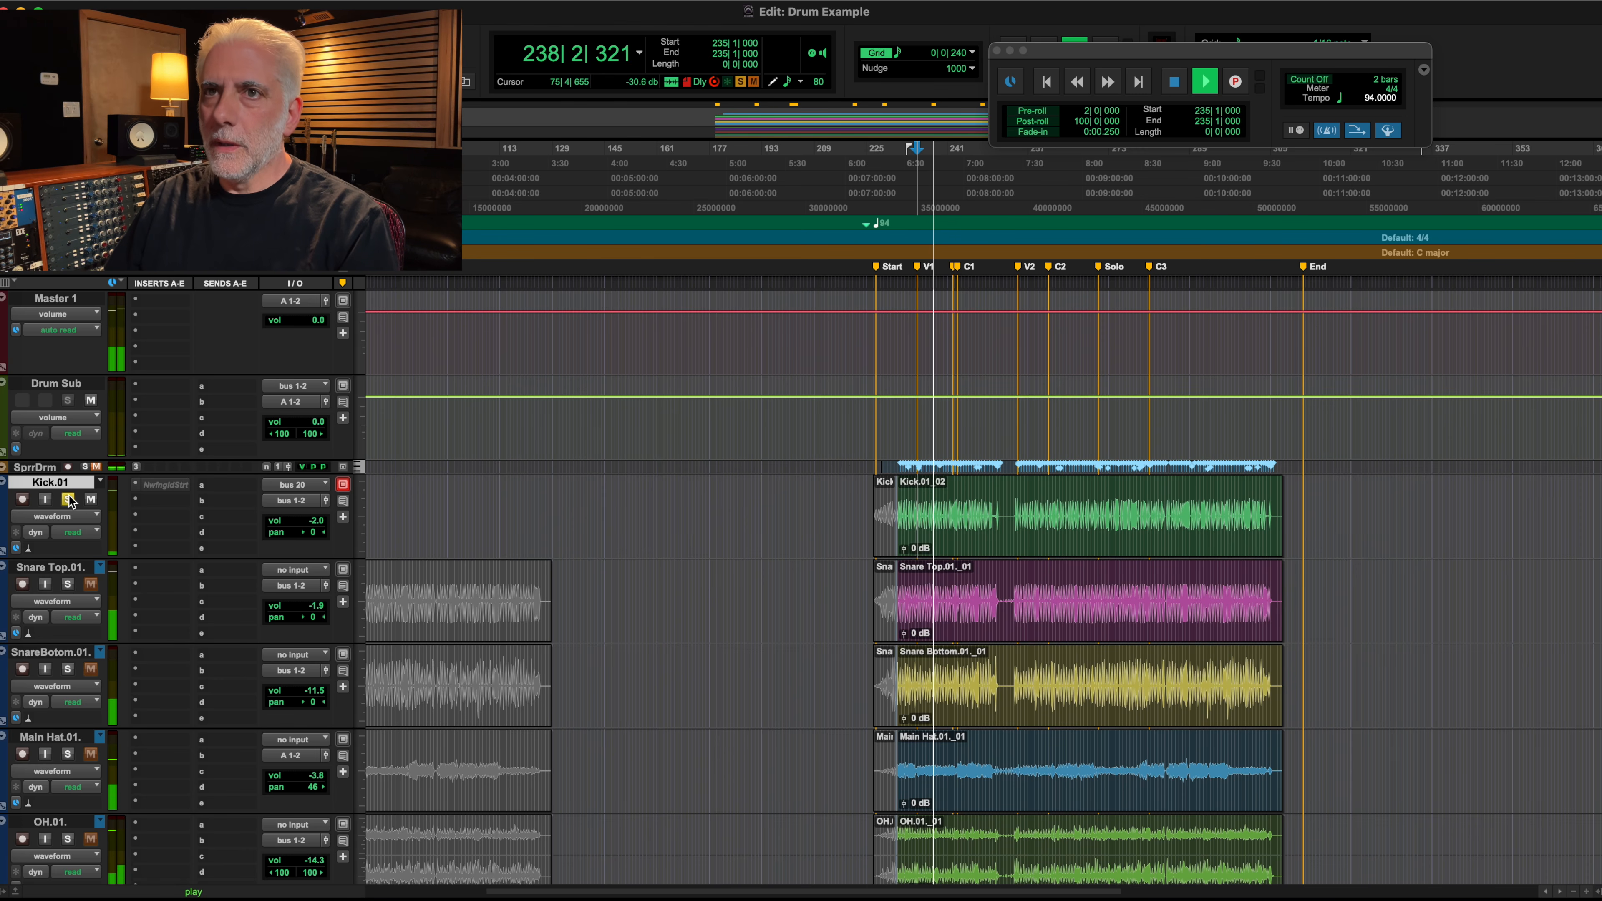
click(69, 582)
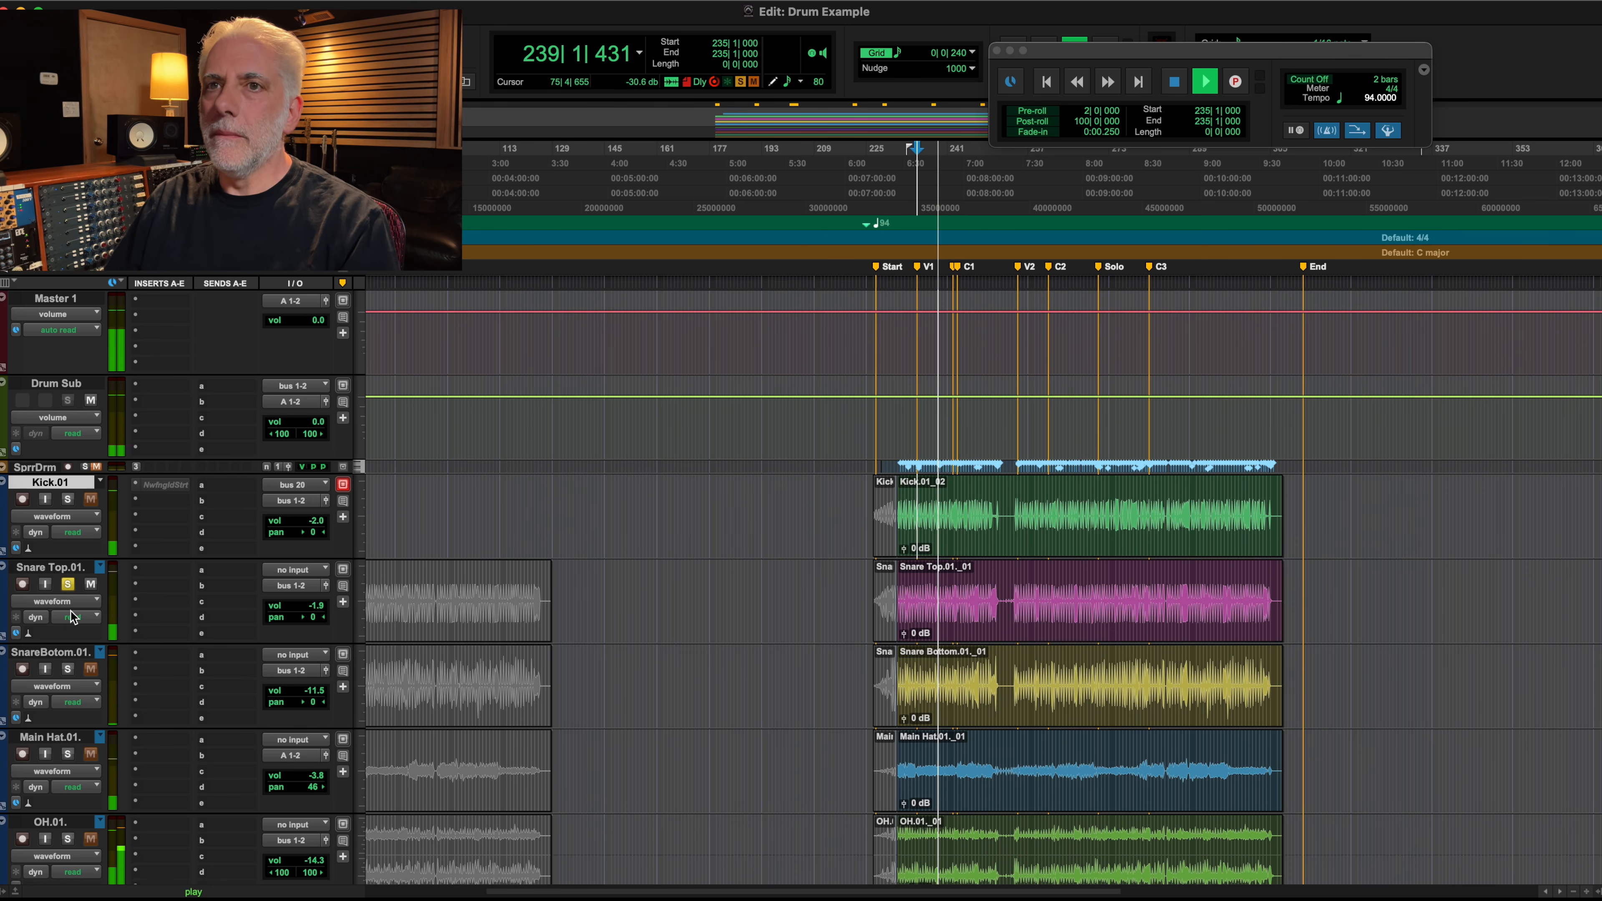
click(68, 668)
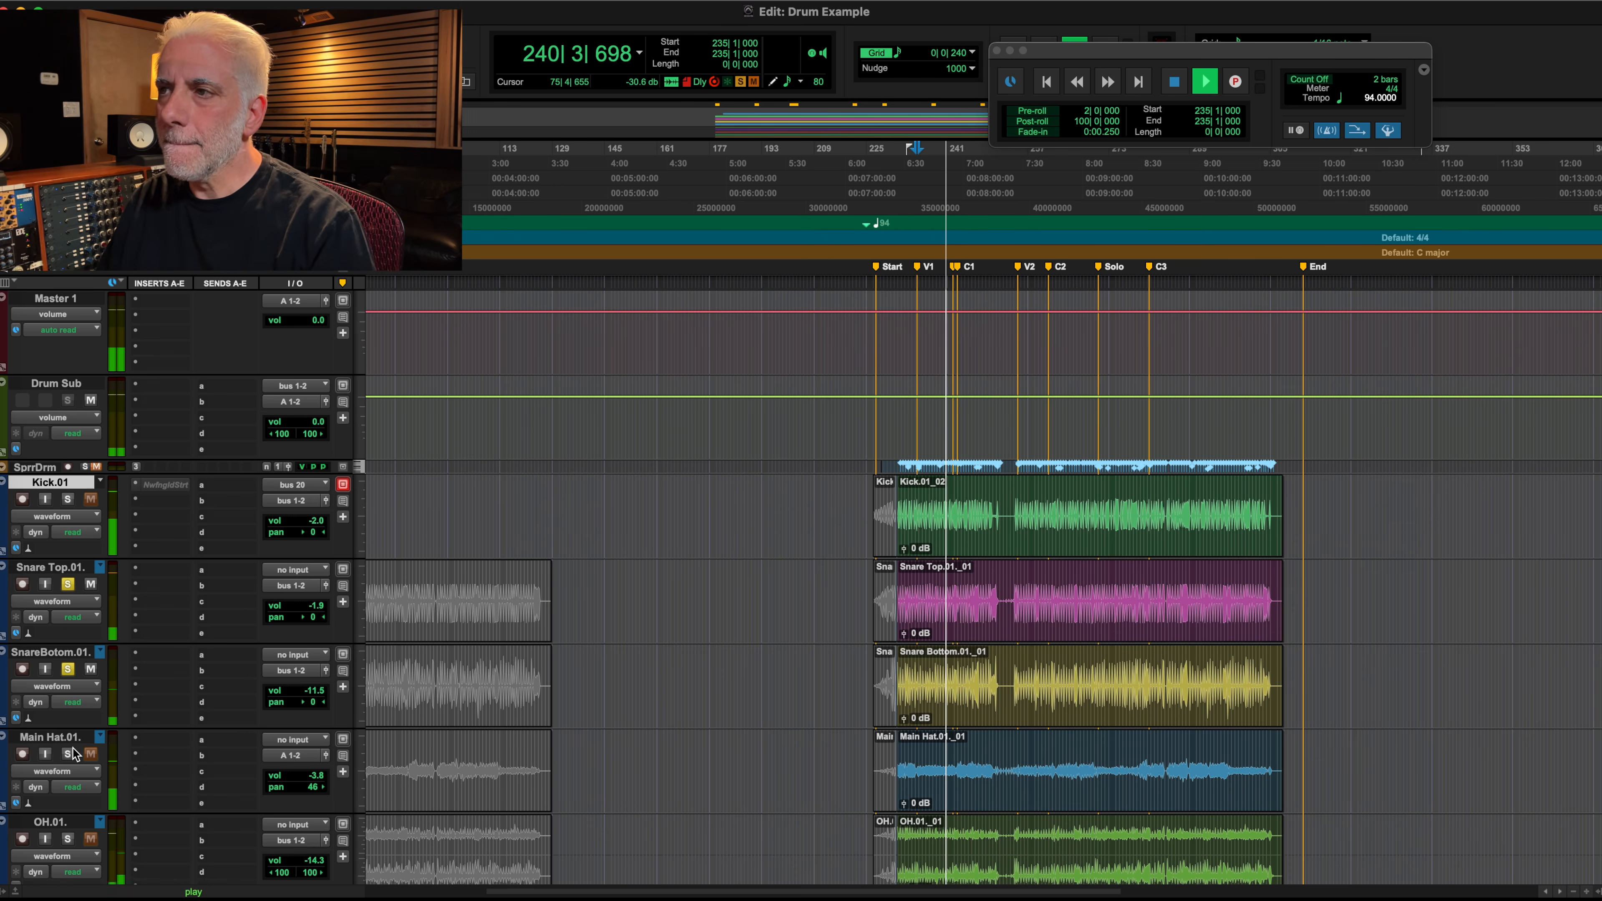
alt+click(68, 669)
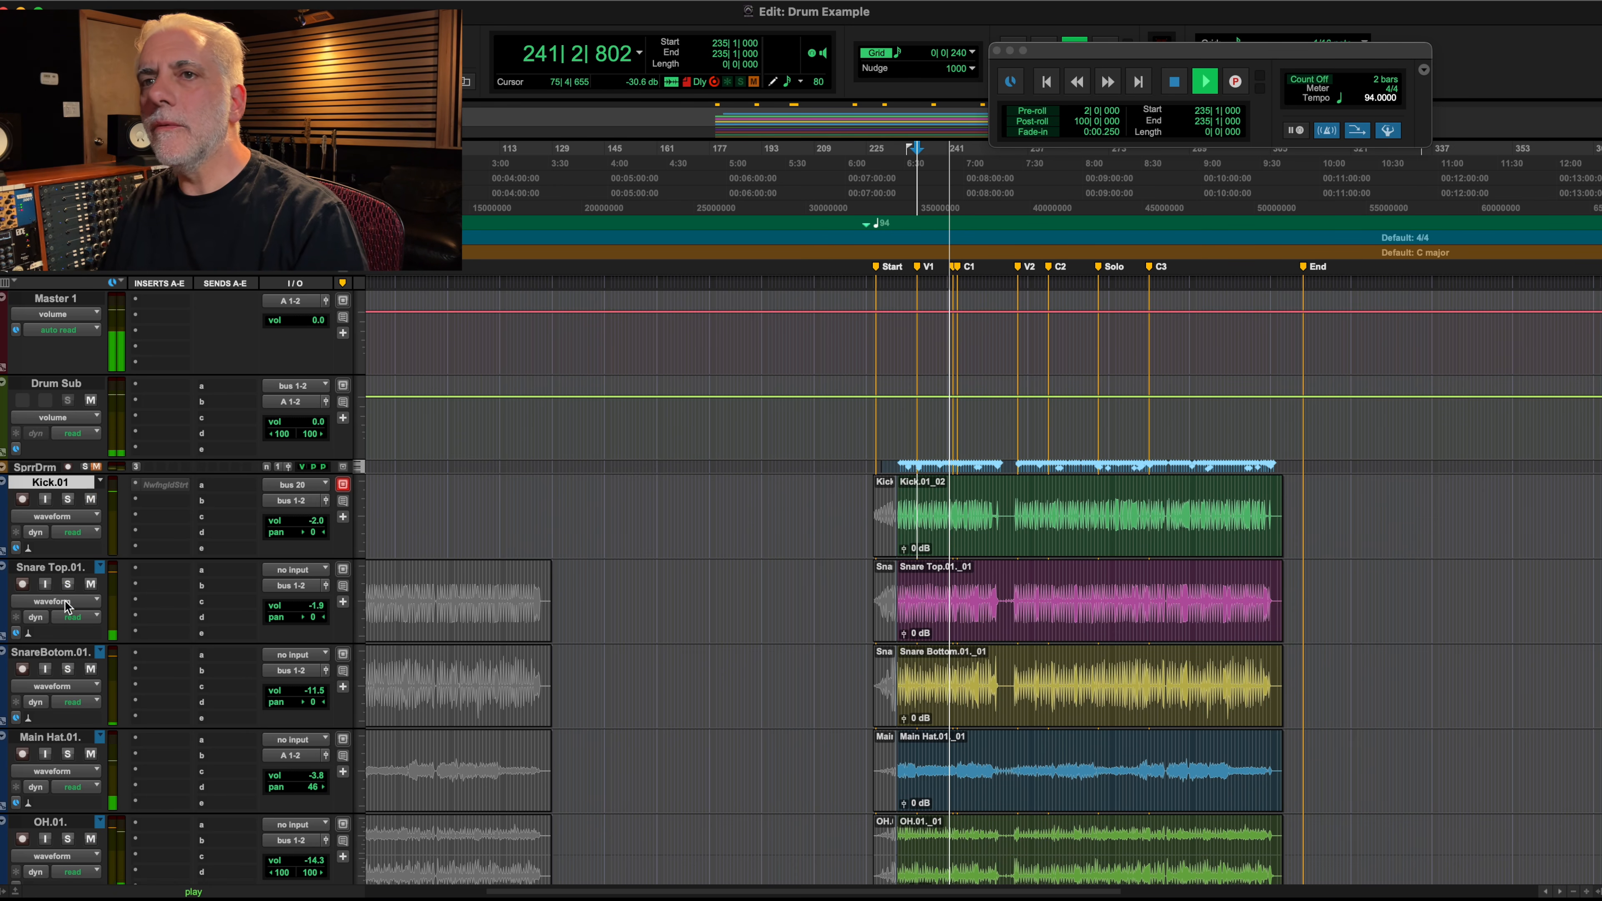
Step: Audition the Main Hat, OH, Far Crash and Ride tracks in solo, and stop playback
click(68, 753)
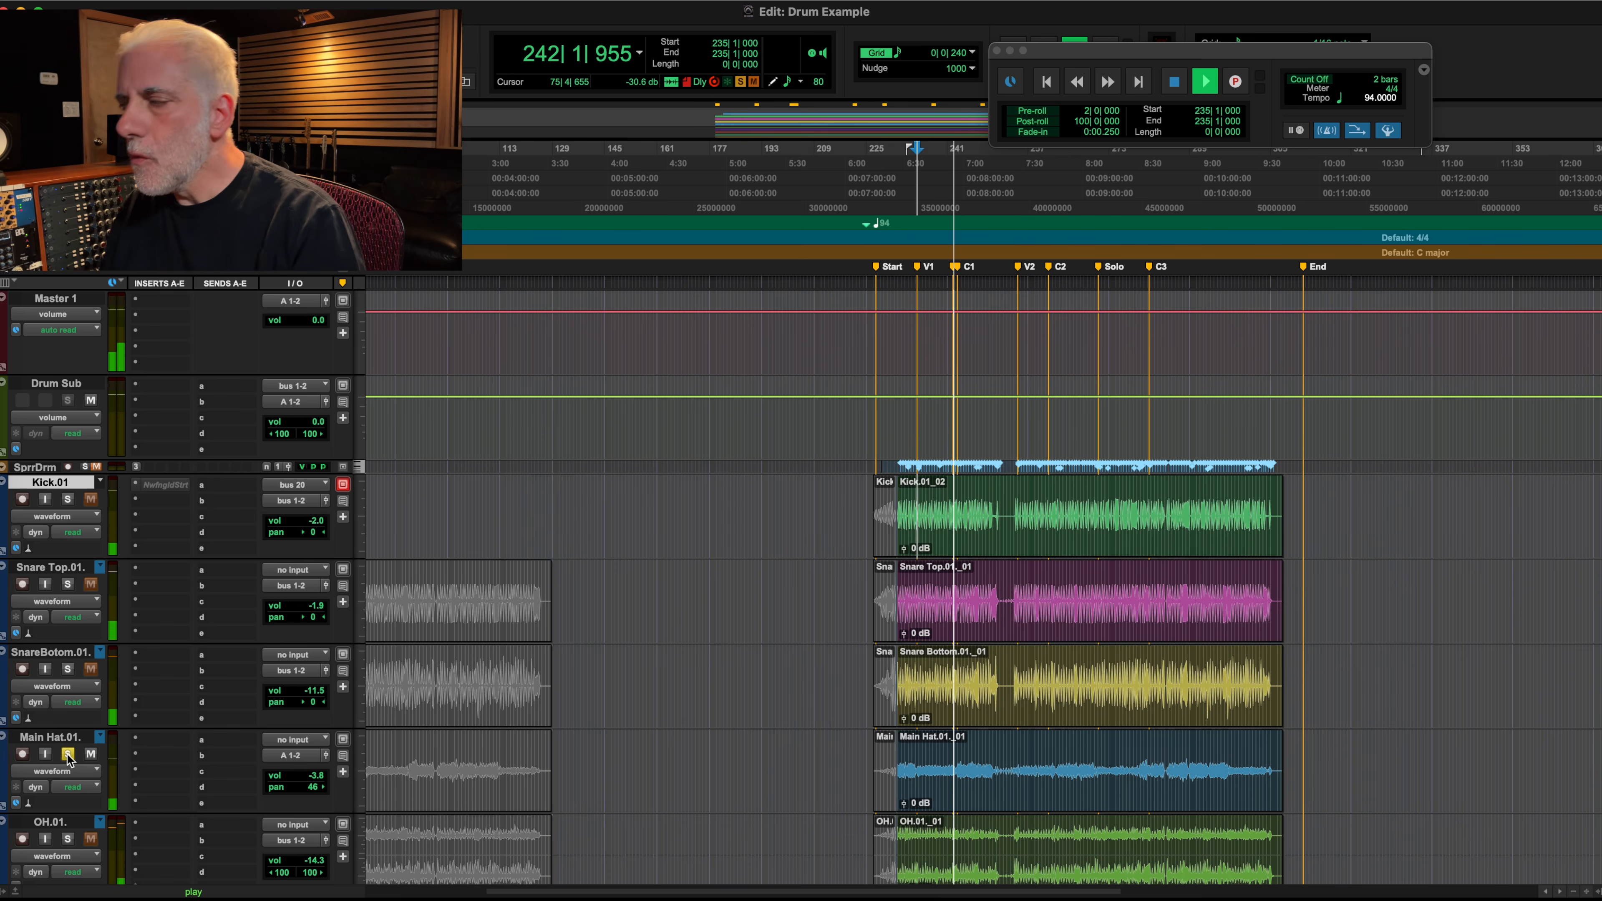
click(68, 838)
scroll(76, 629, down, 8)
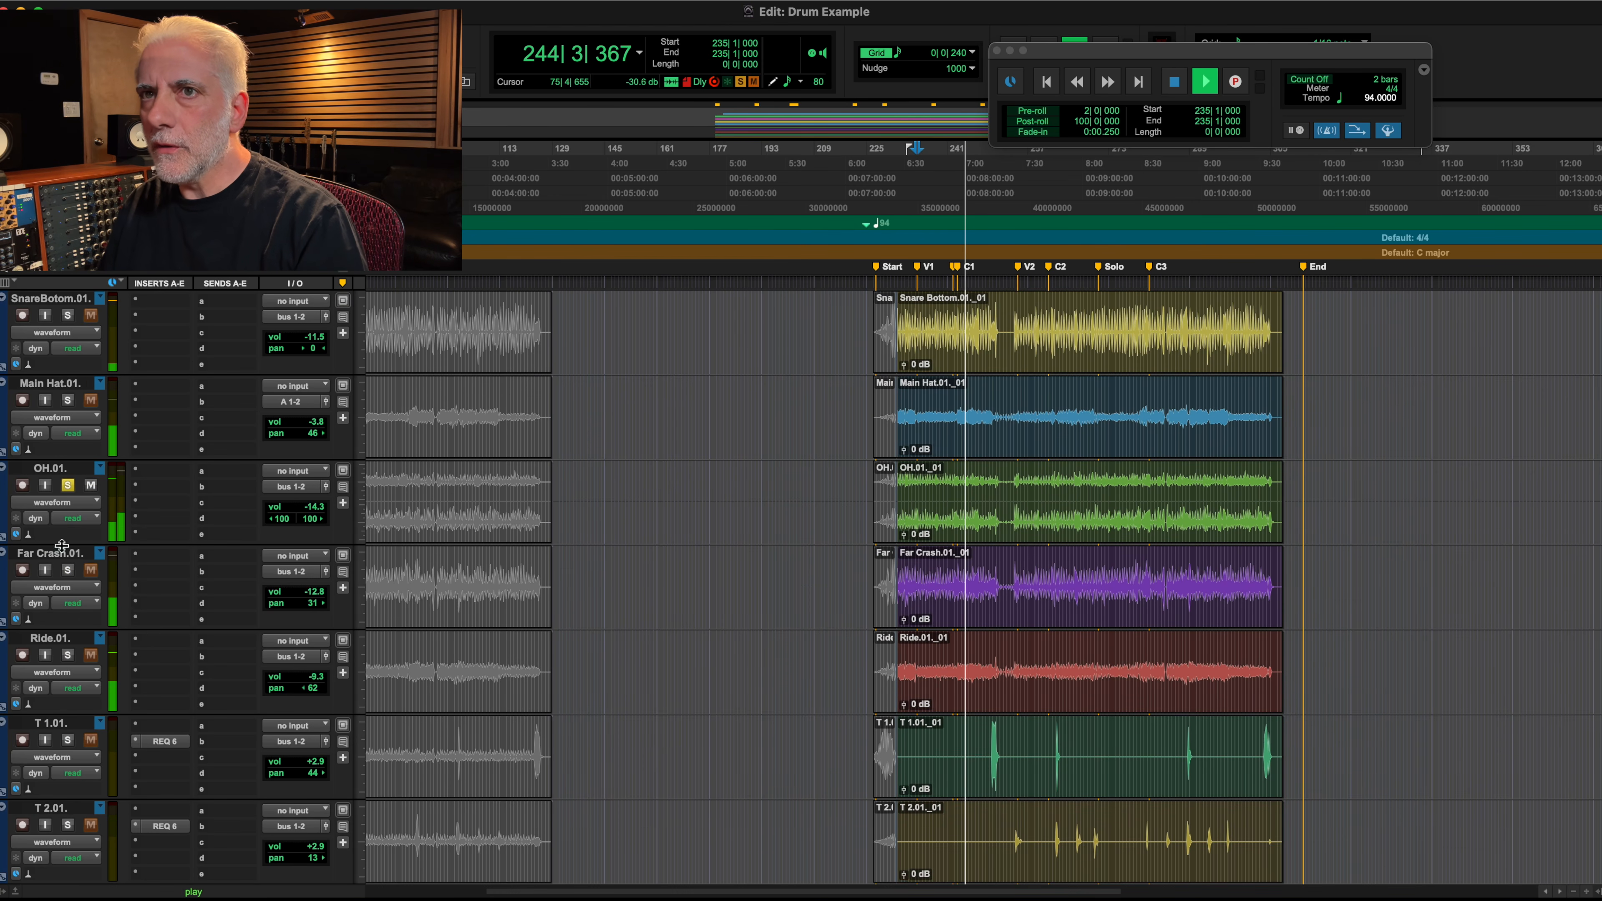
click(68, 569)
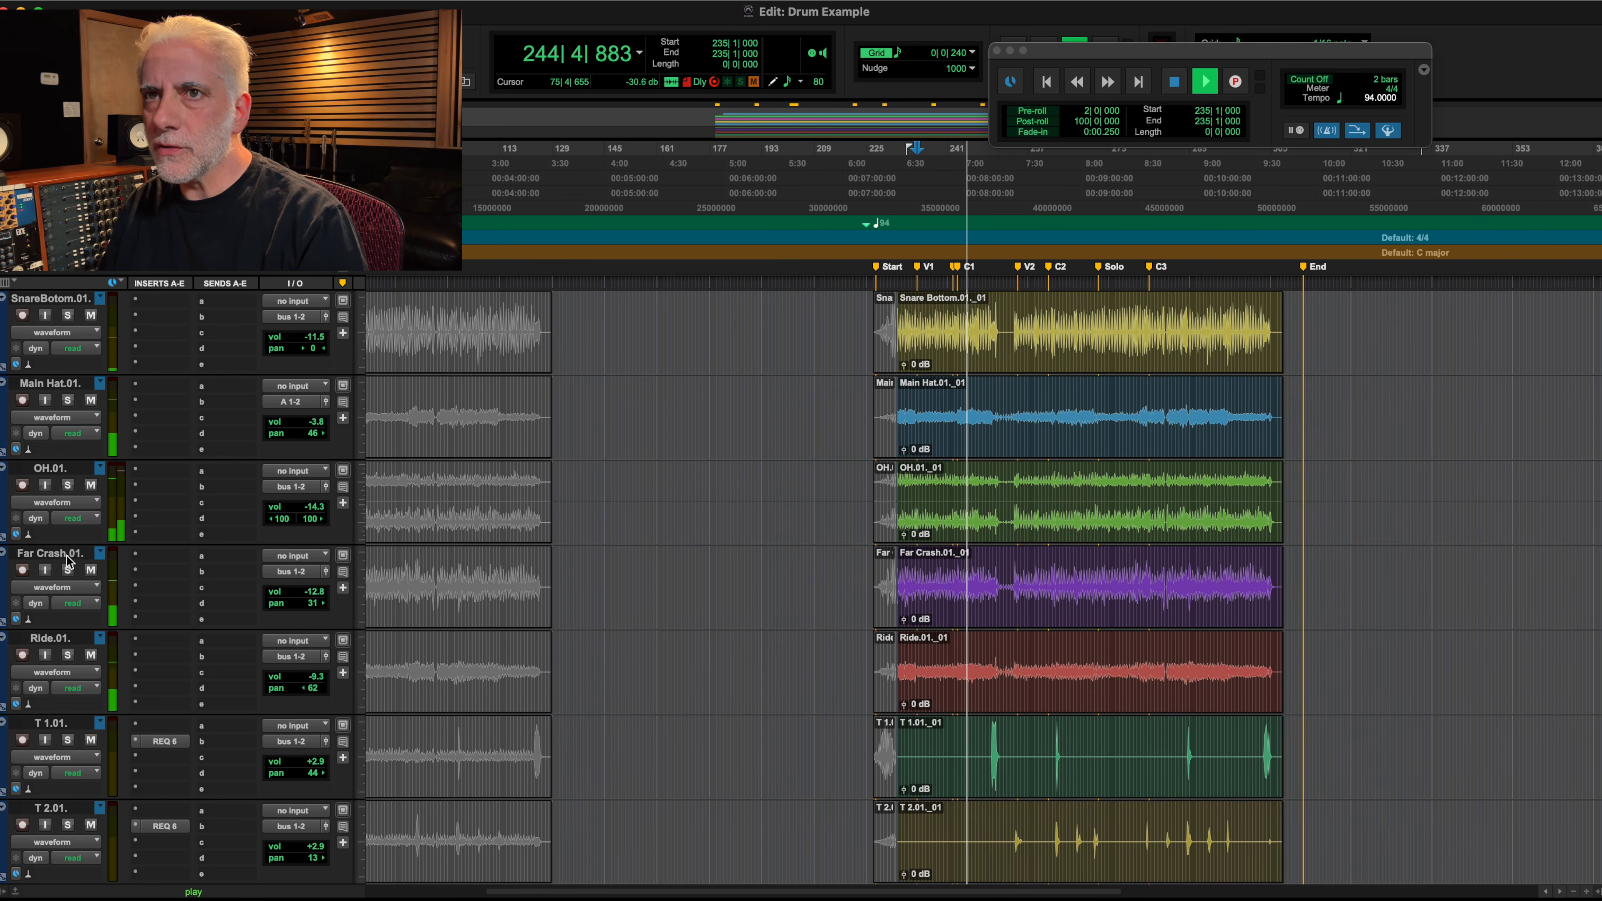
click(67, 654)
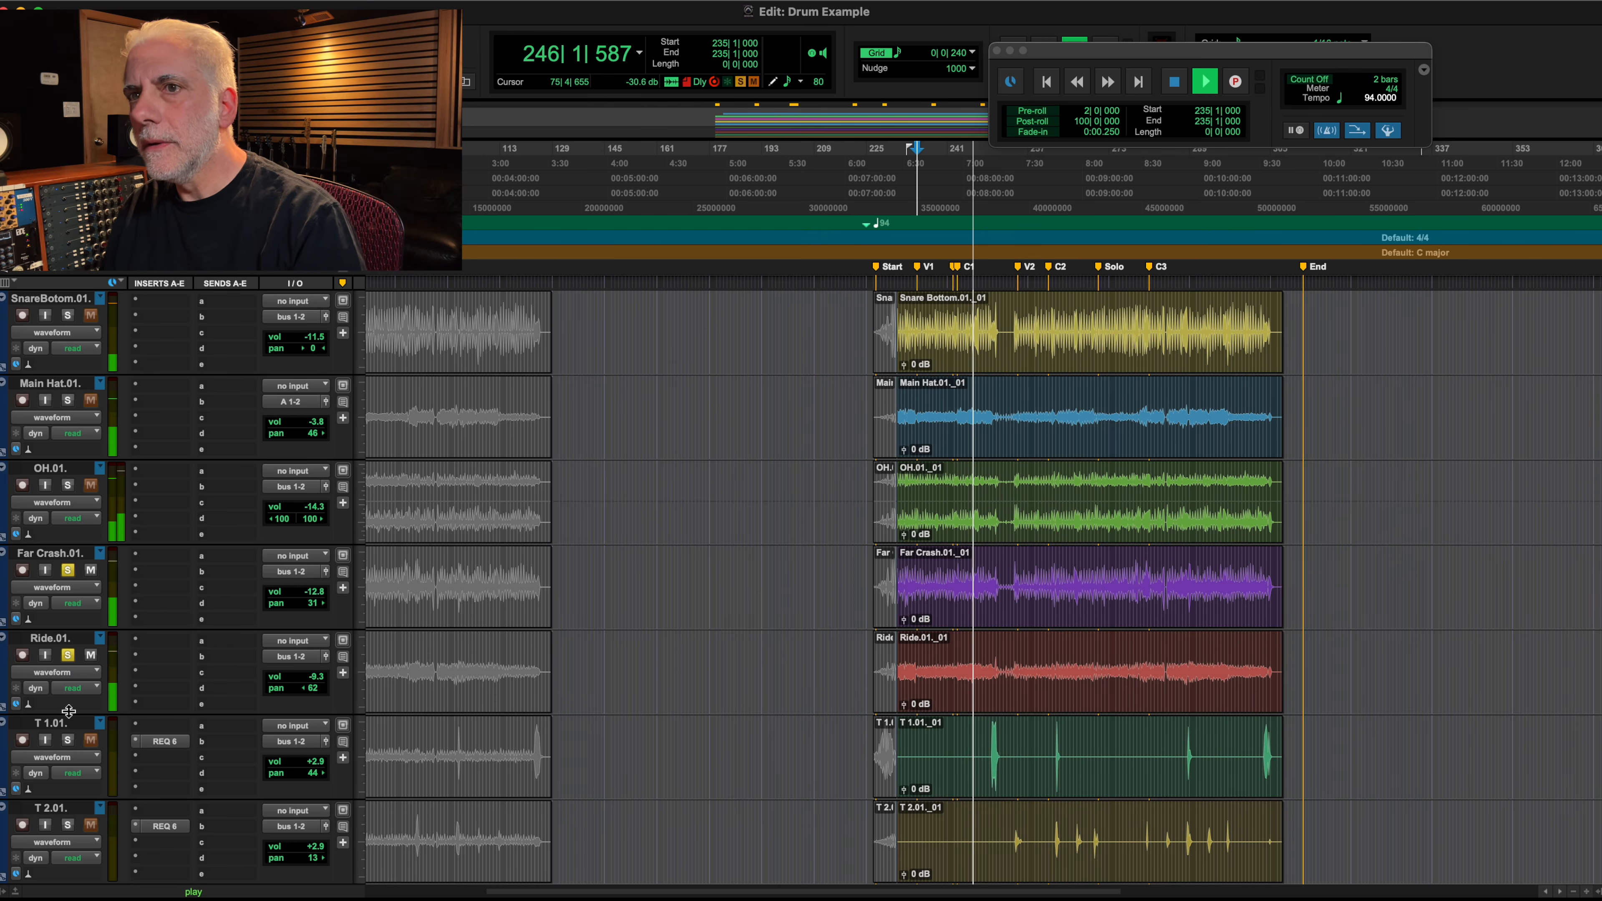
key(space)
Step: Solo the T 1, T 2 and T 4 tom tracks and play the tom hit just after marker C2
click(68, 657)
click(68, 740)
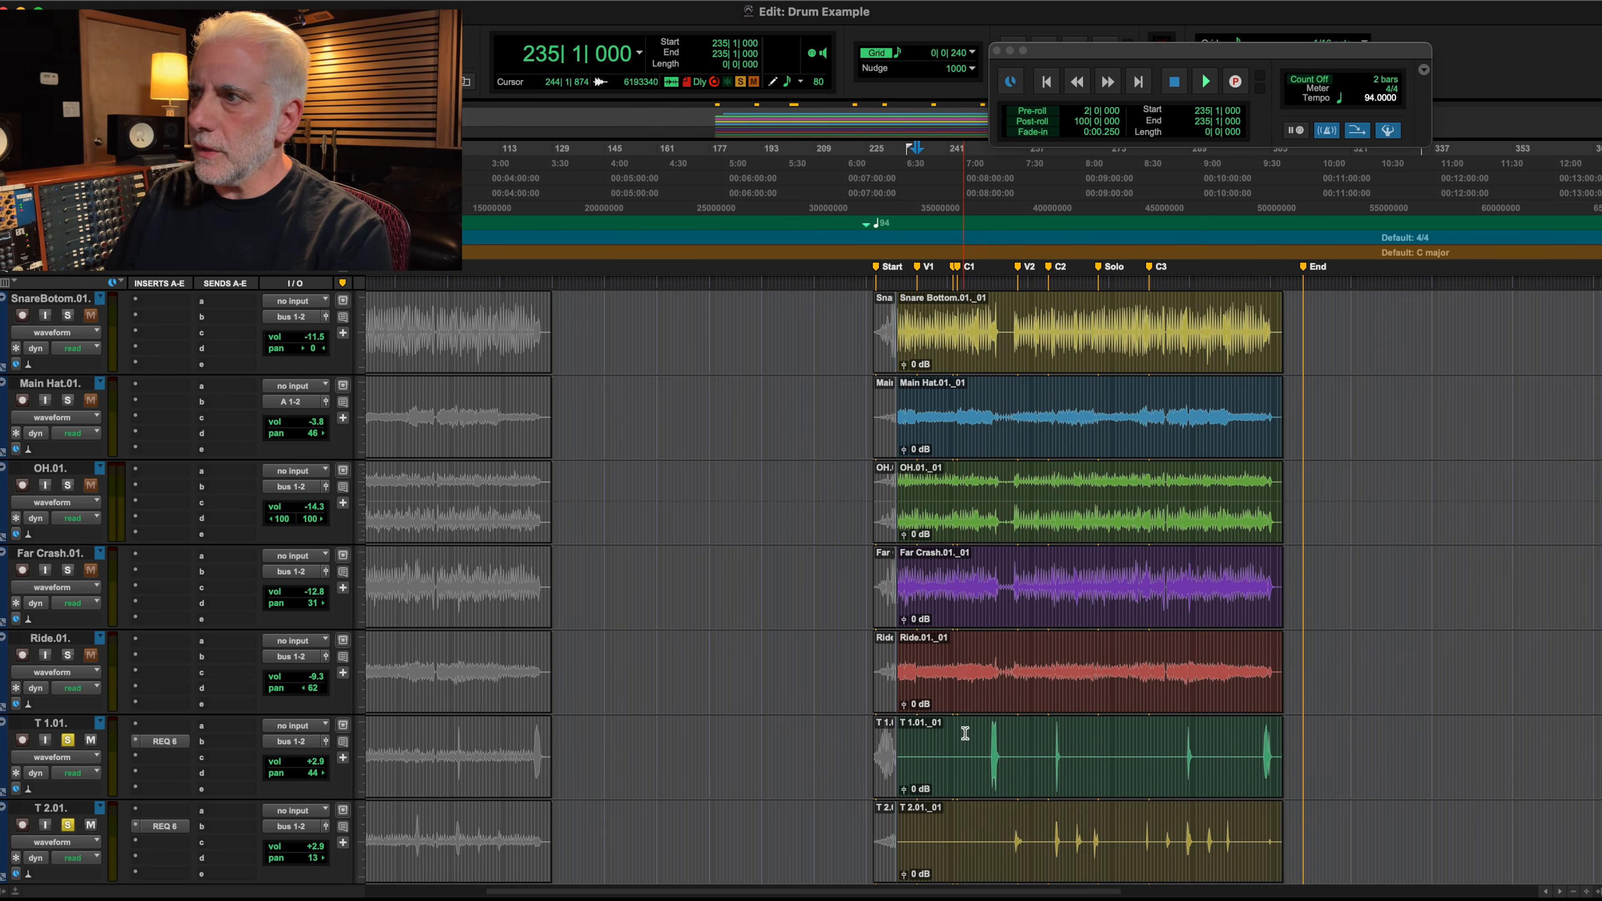
scroll(994, 737, down, 5)
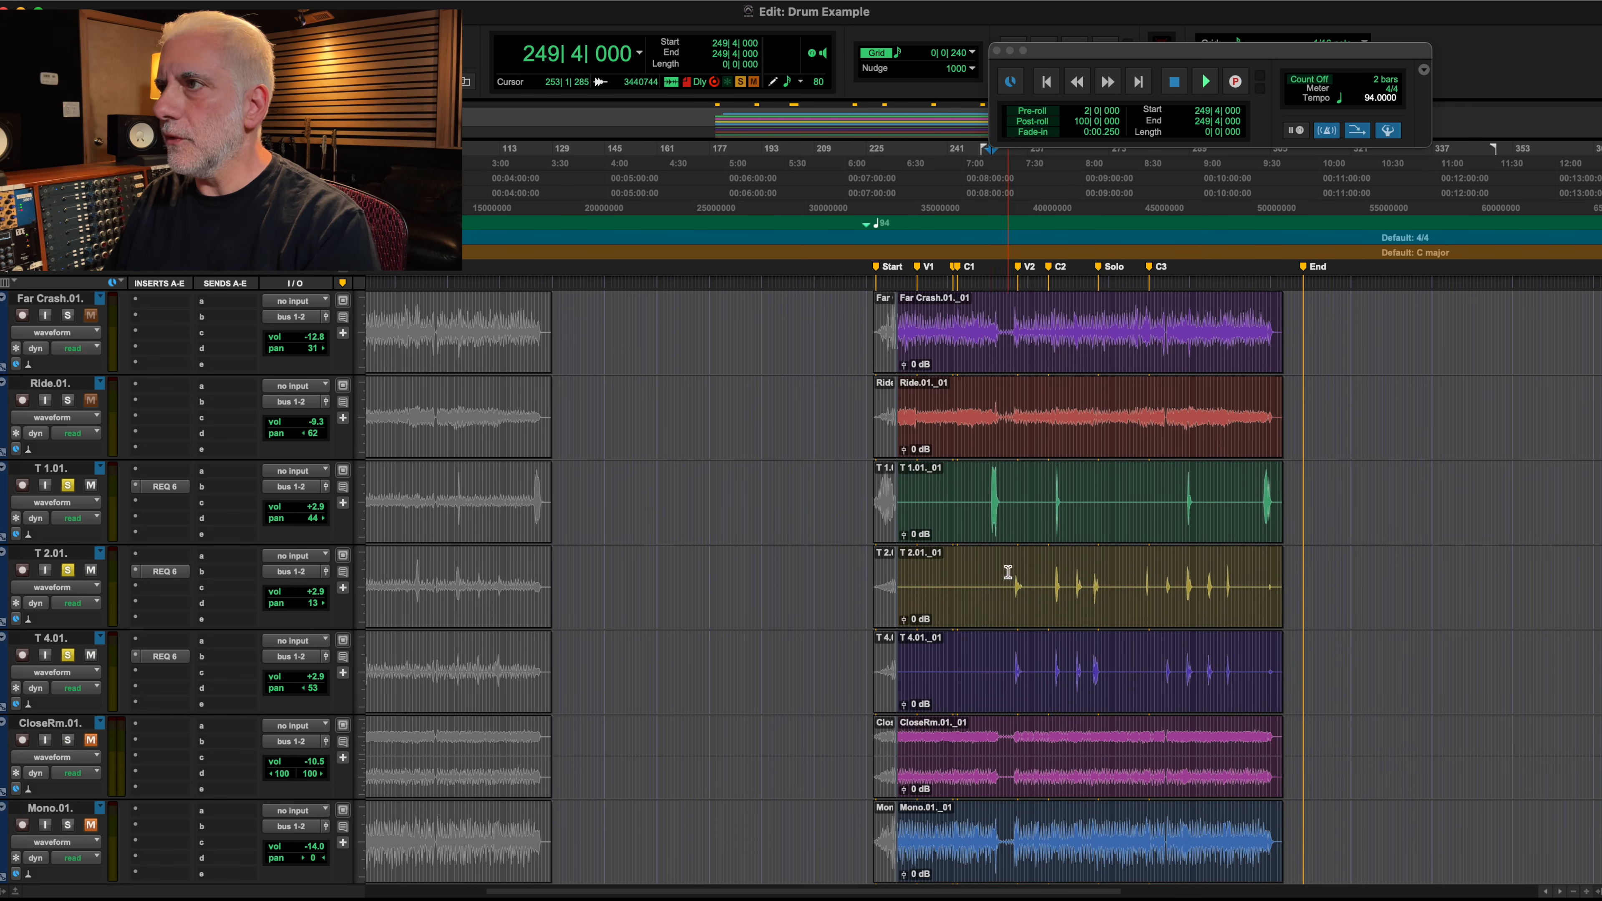
click(1052, 480)
key(space)
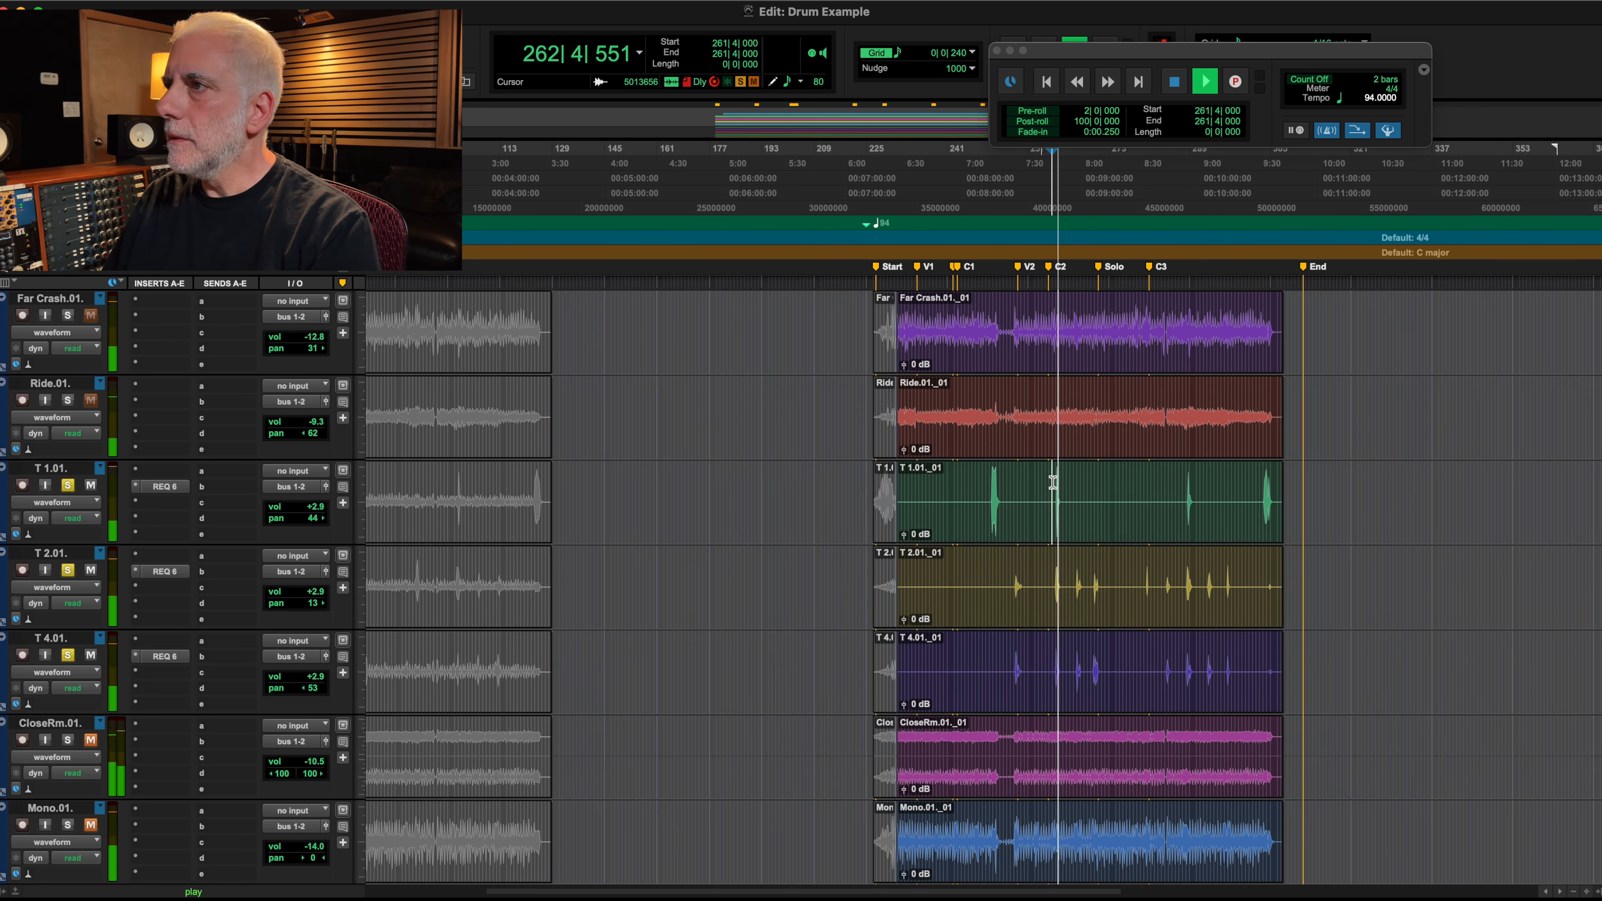
Step: Play the soloed tom hits just before marker V2 and well after marker C3, and stop playback
key(space)
click(992, 486)
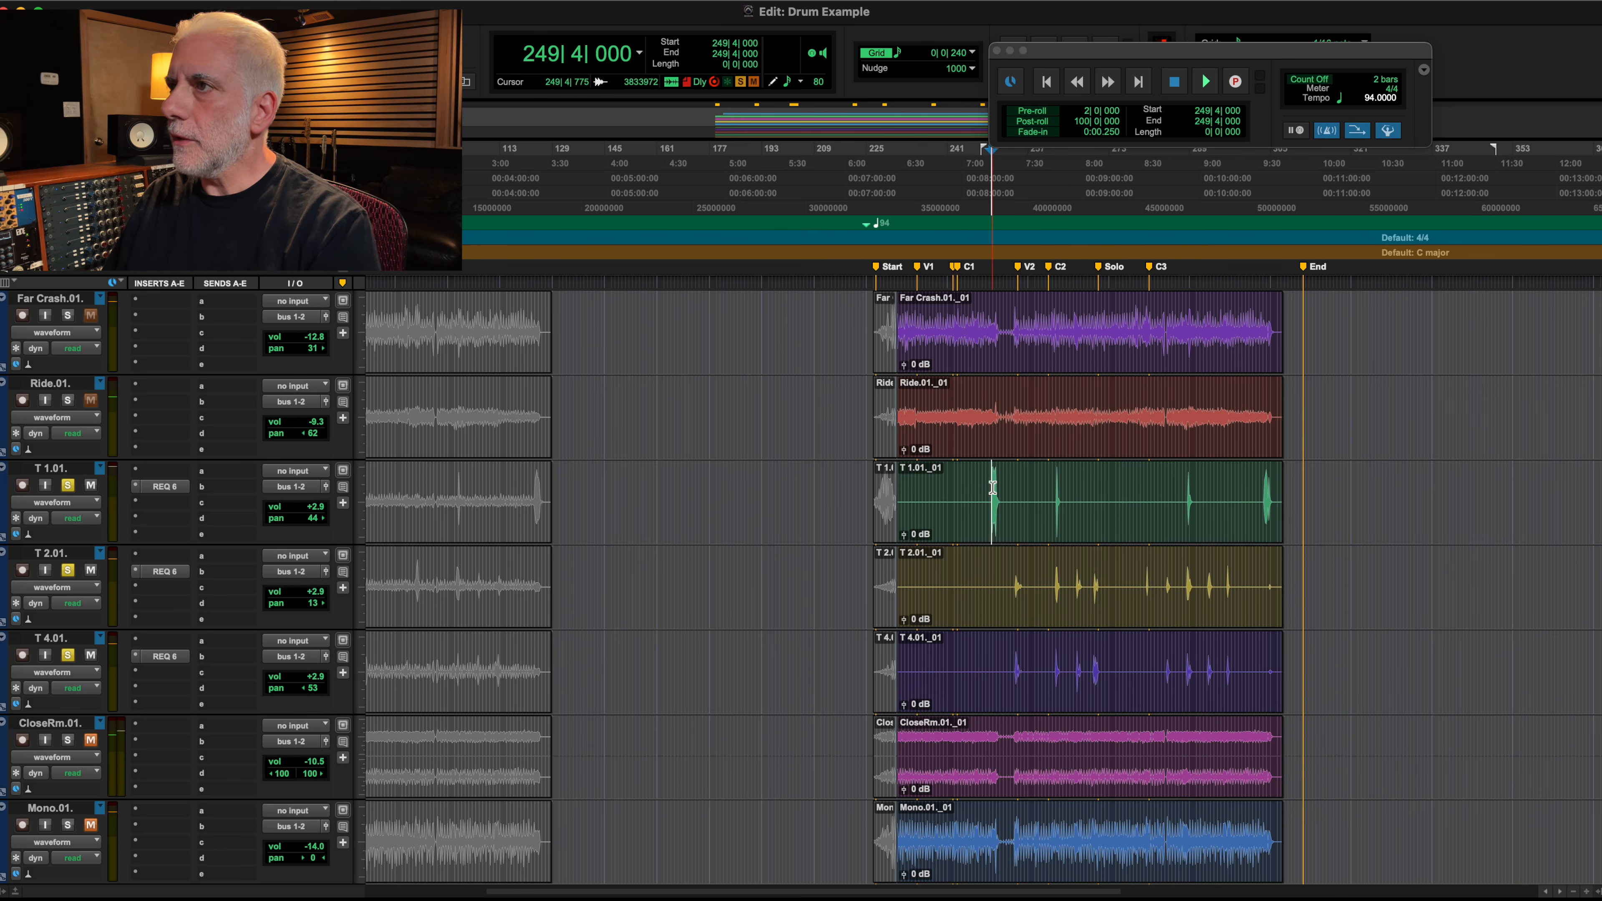
key(space)
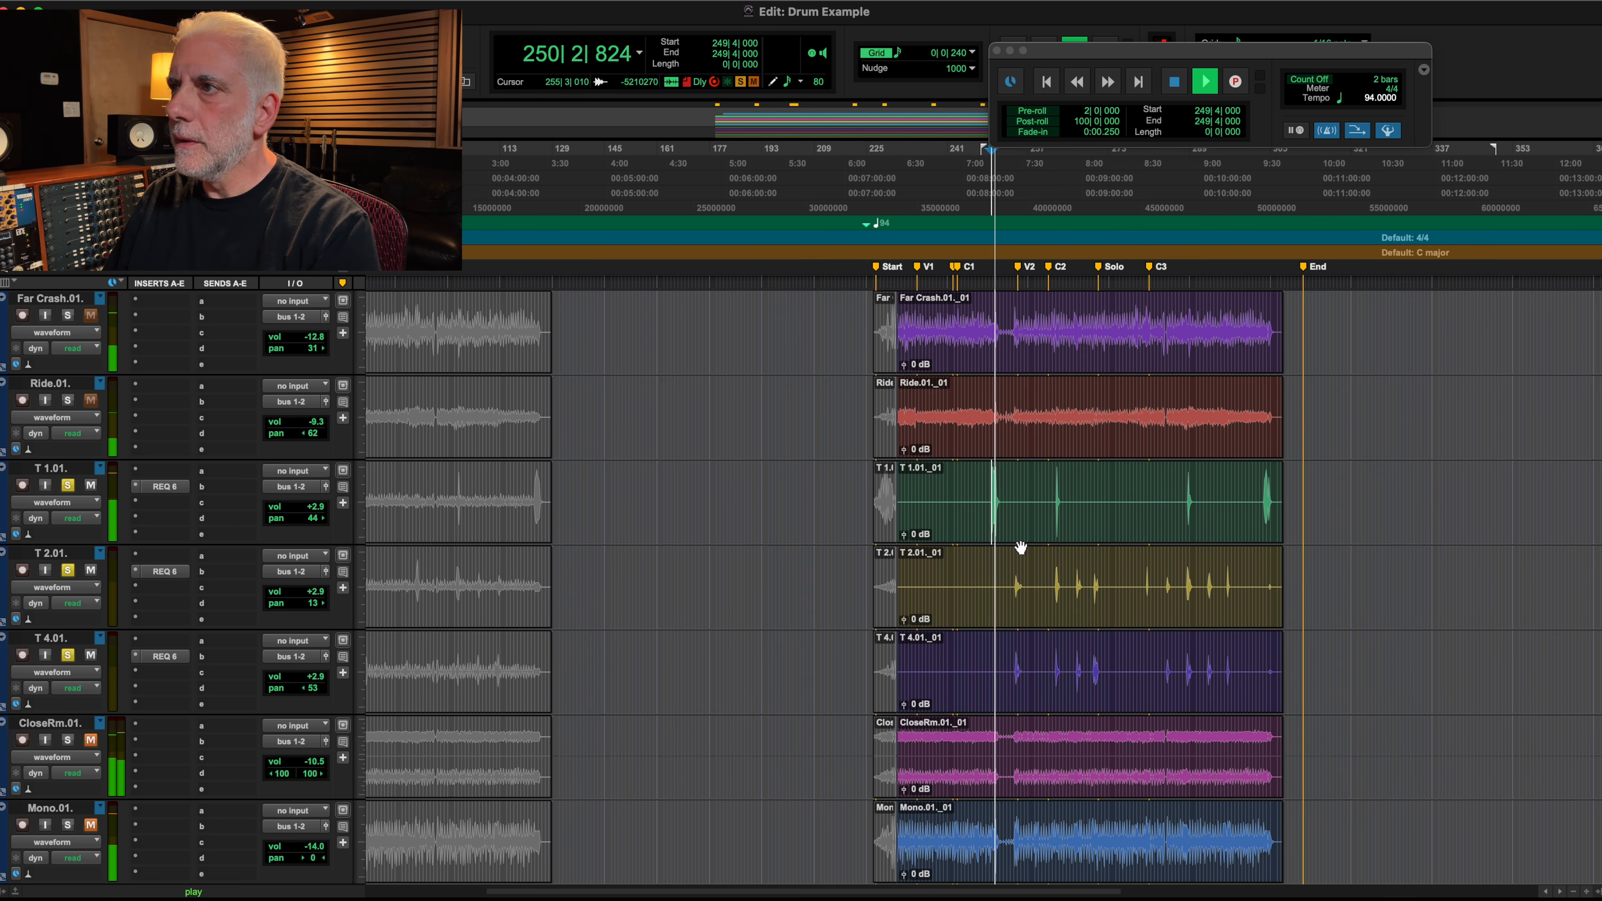
key(space)
click(1015, 578)
click(1185, 573)
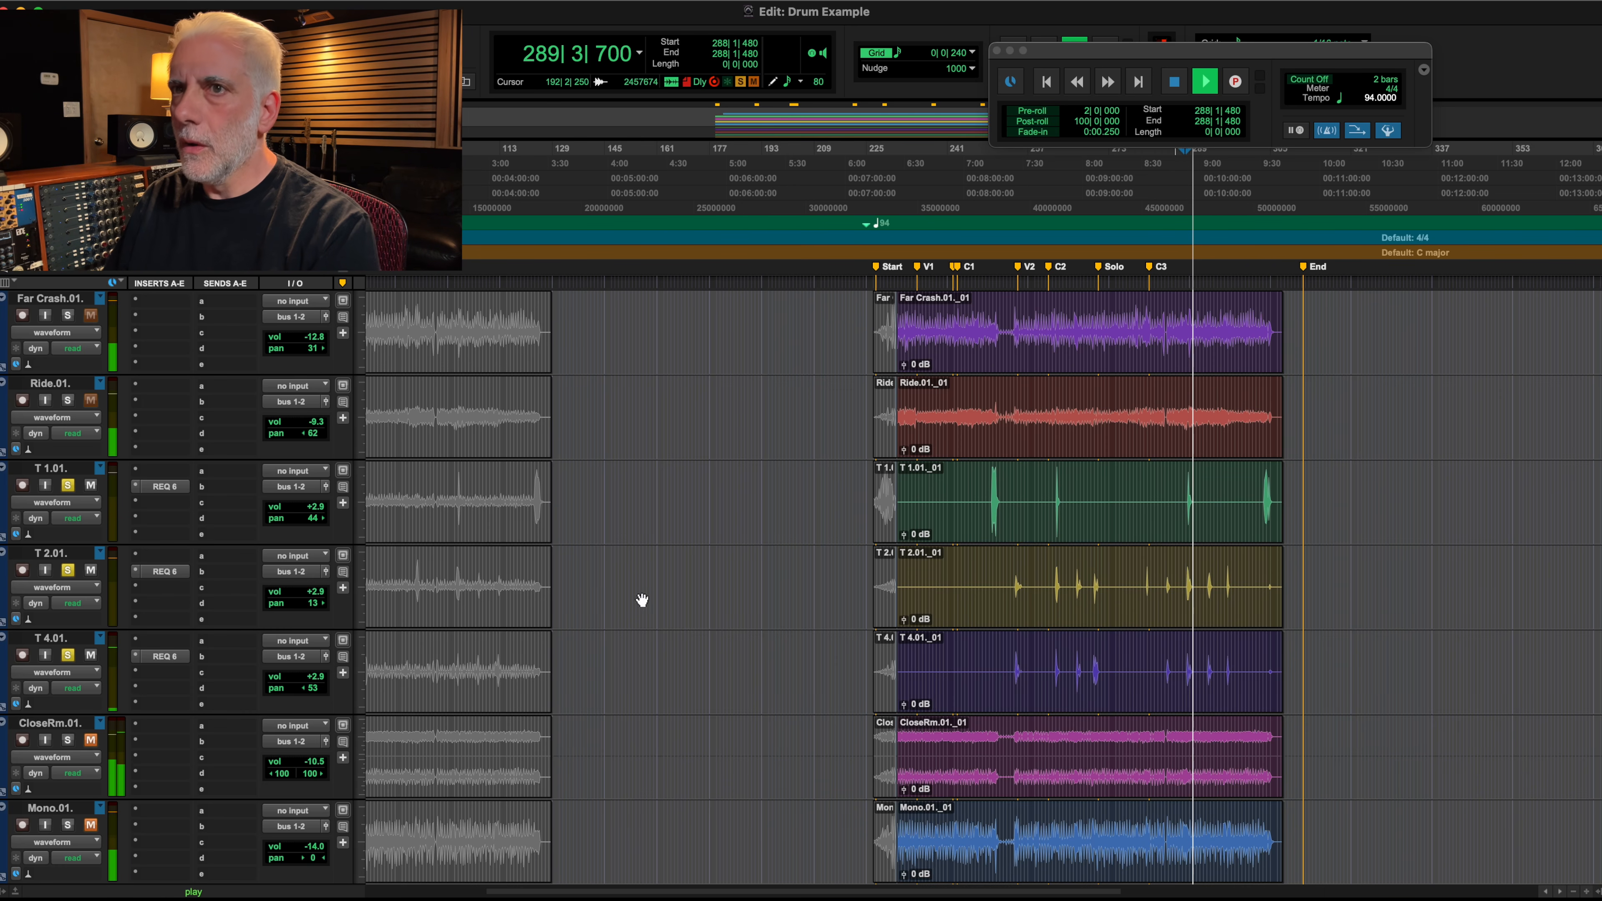
key(space)
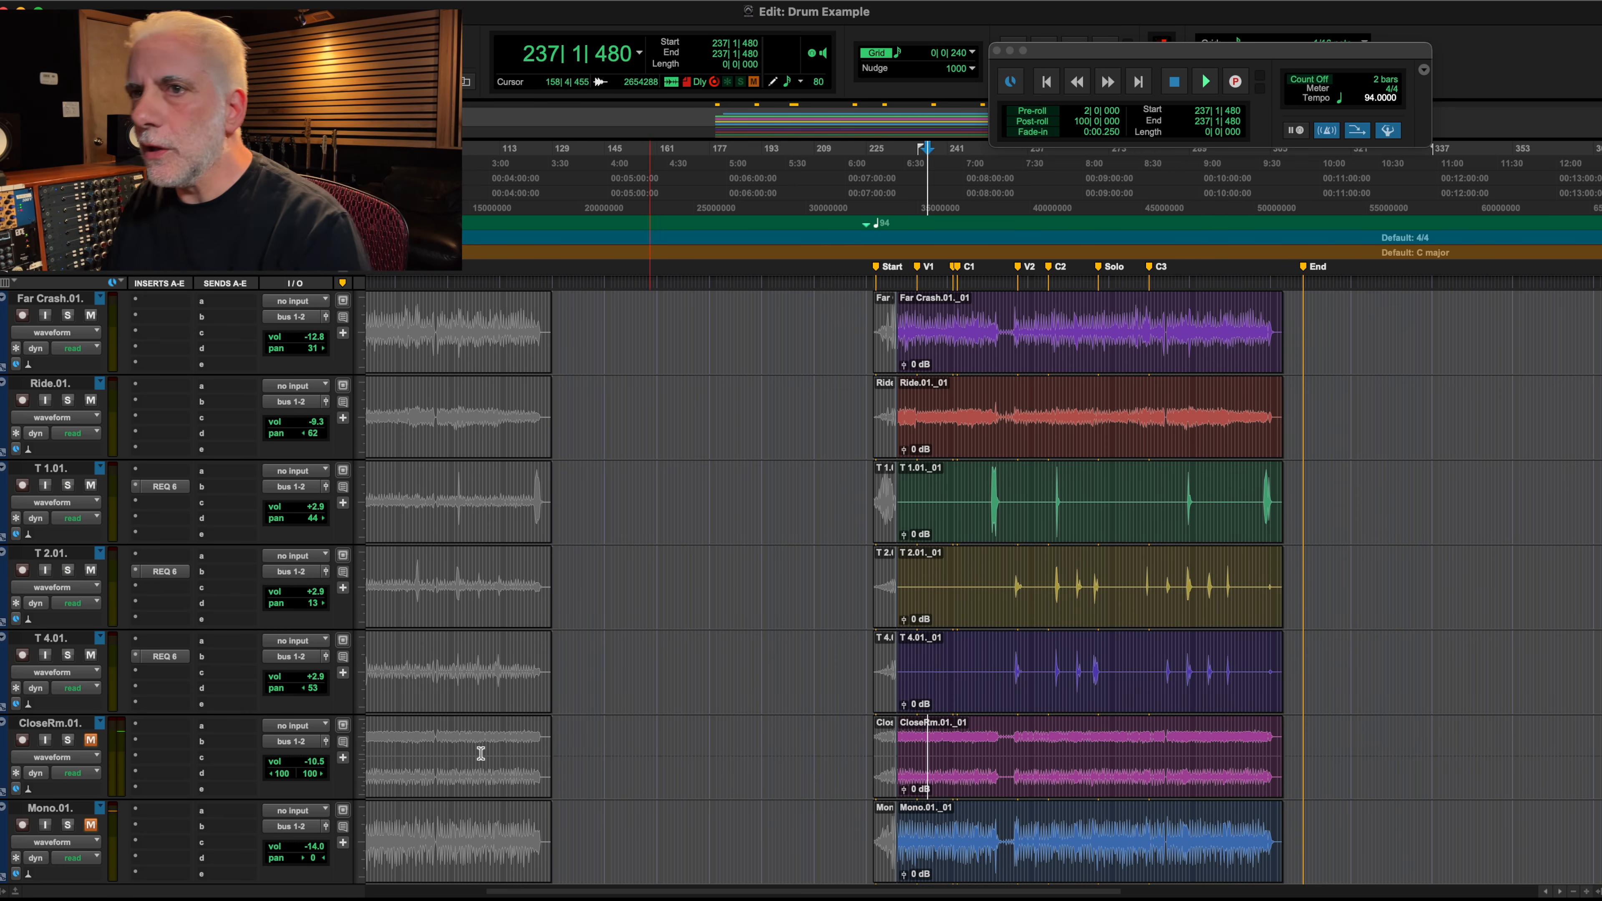
Step: Unmute the CloseRm track, set its volume to -7.2 dB while listening to it in solo, and clear the solo
click(90, 740)
click(68, 740)
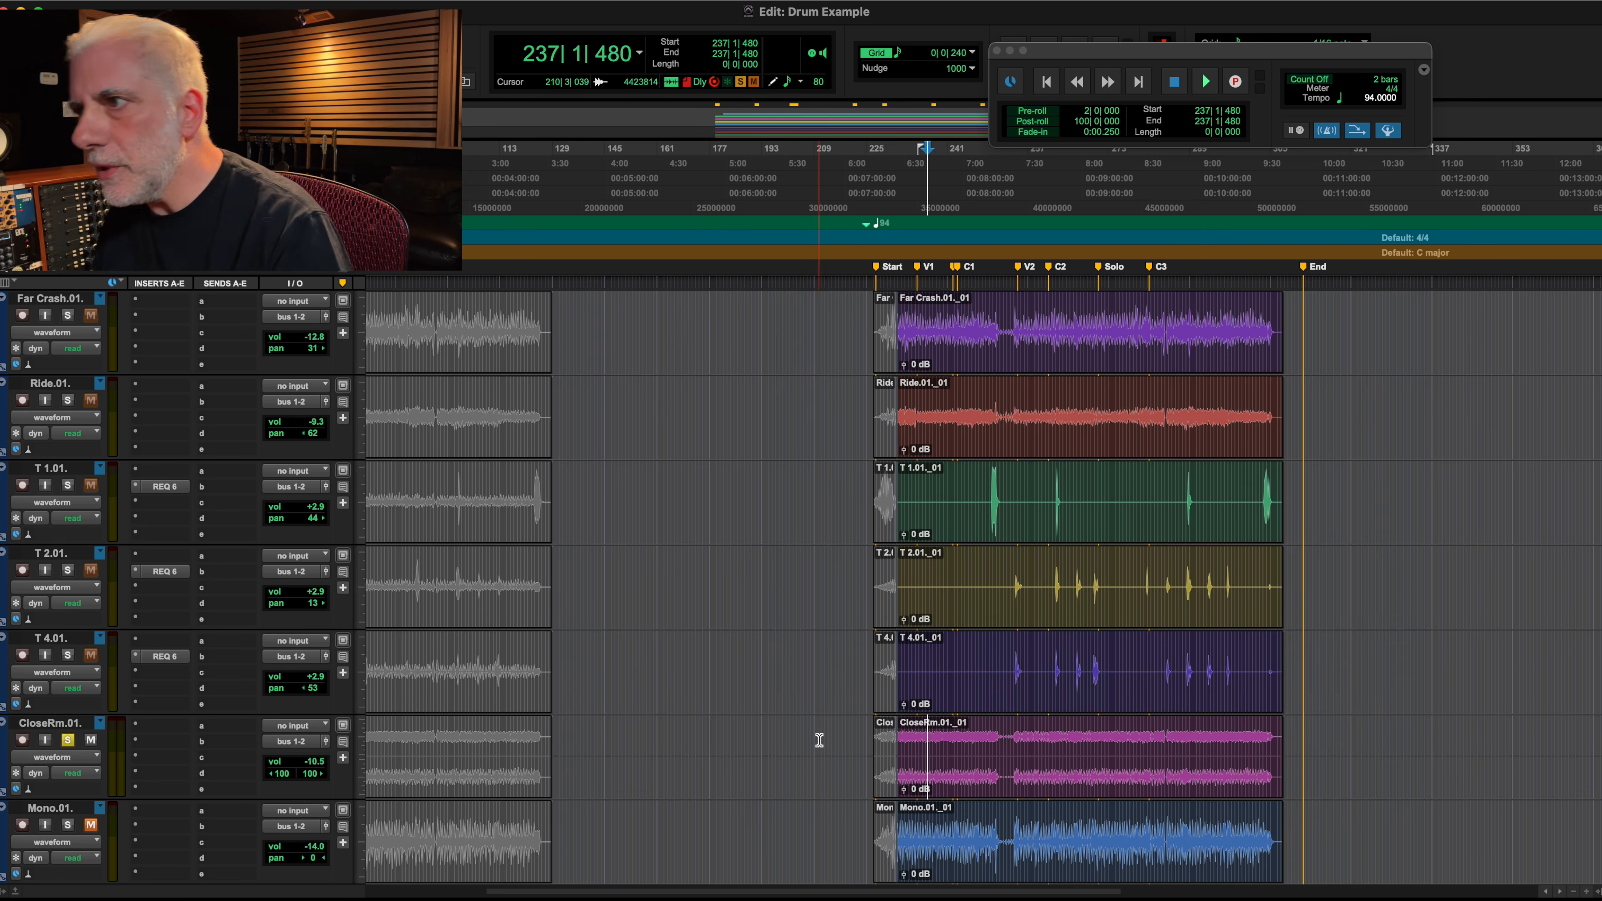
click(916, 741)
key(space)
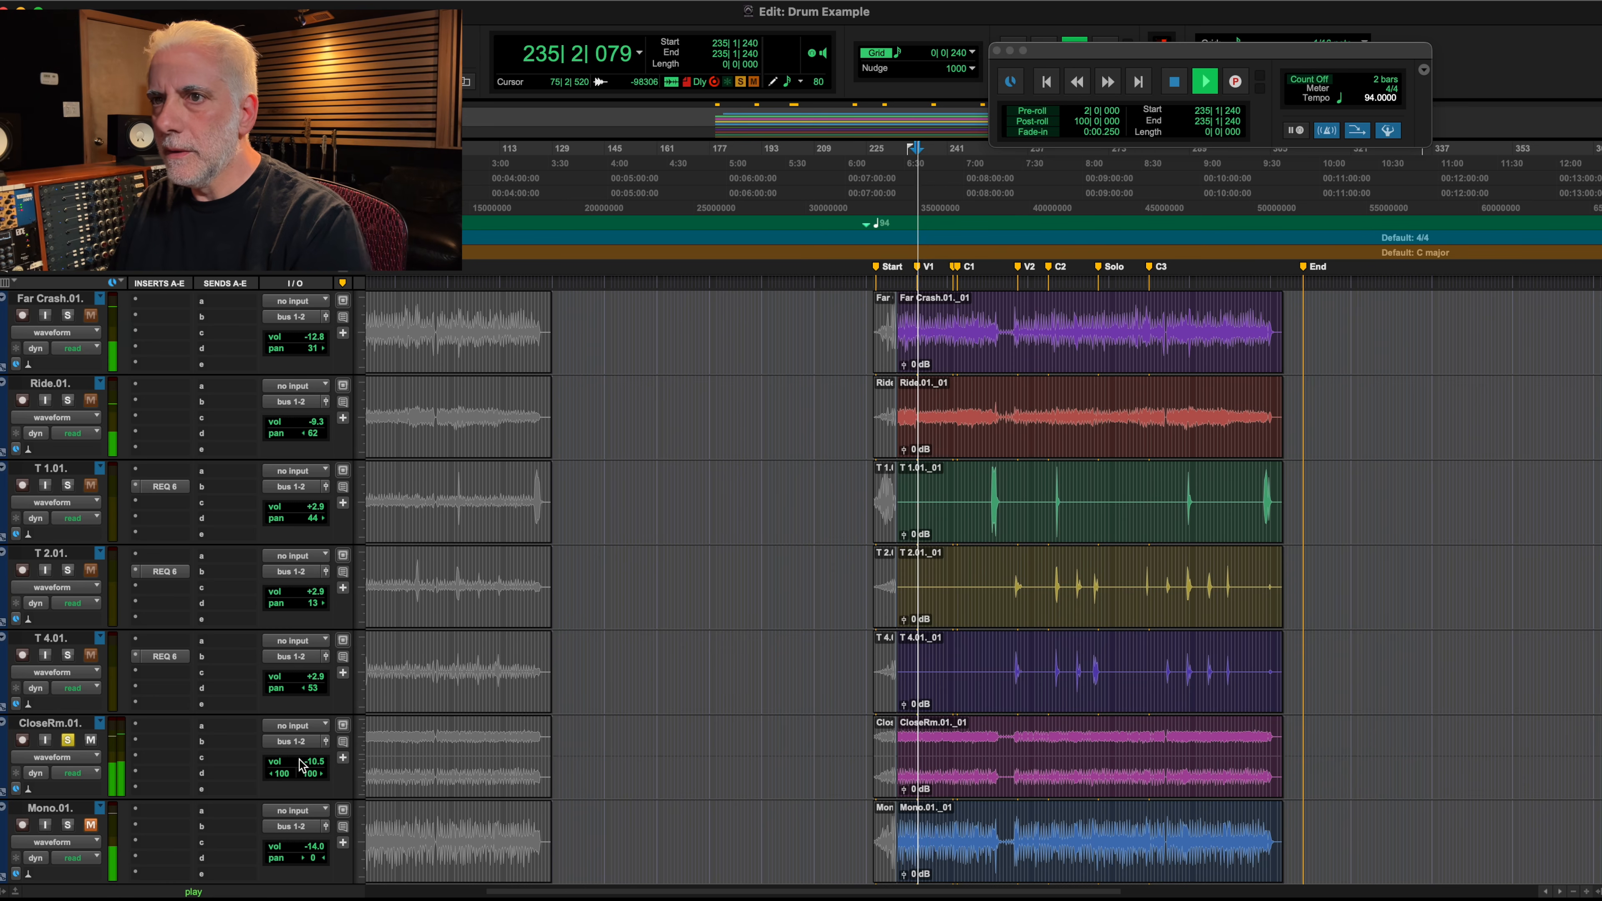
click(289, 764)
drag(291, 761, 293, 763)
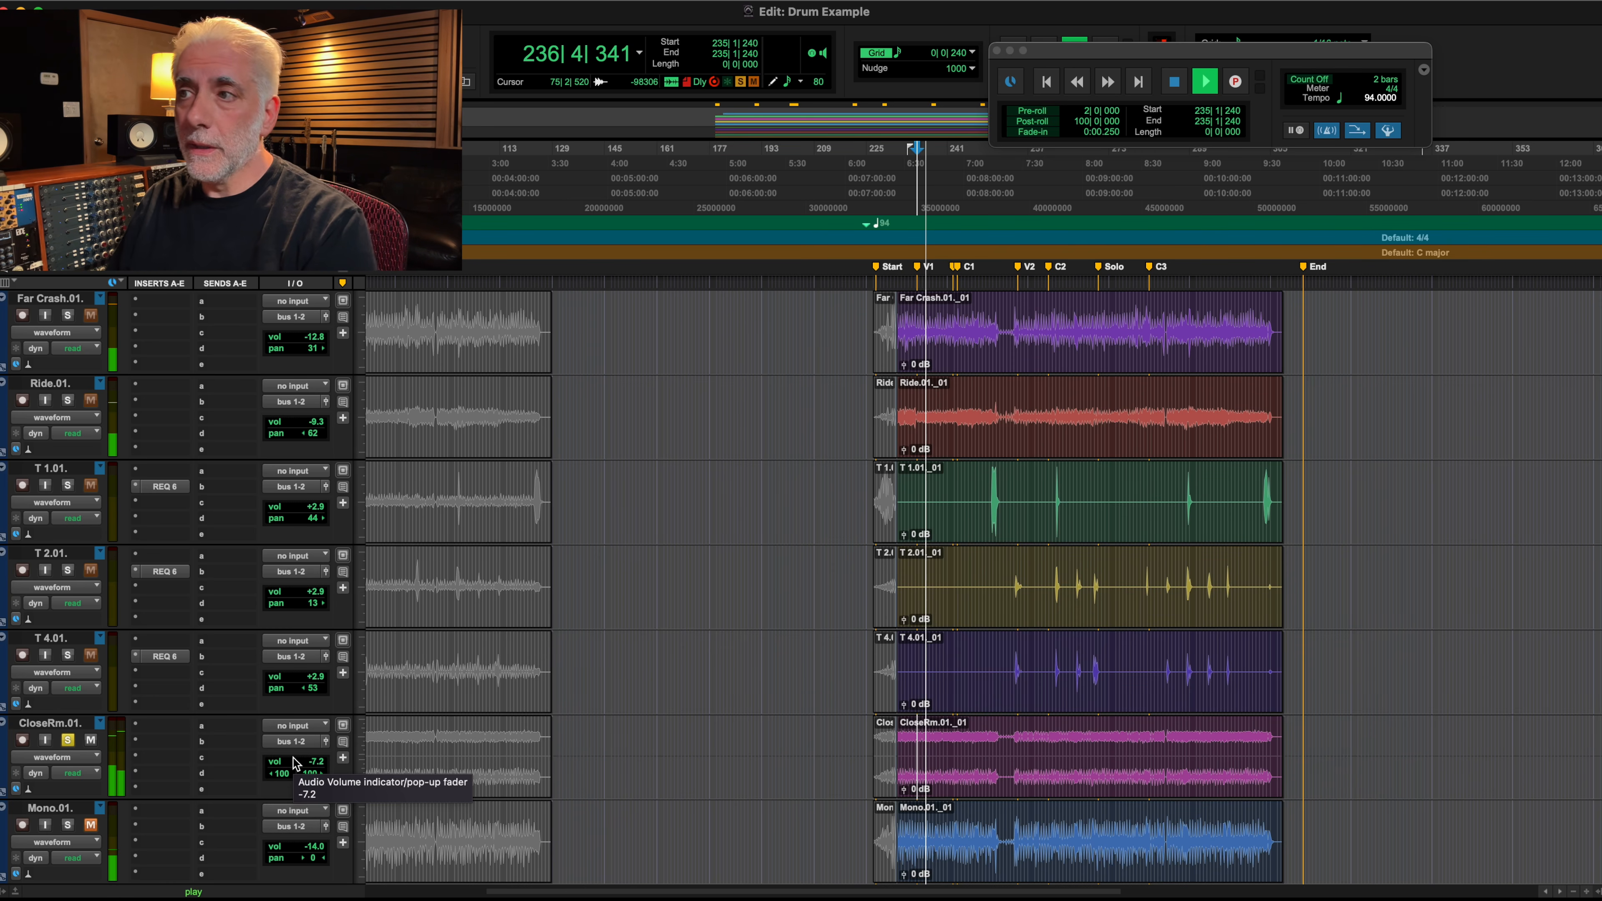
key(space)
click(68, 740)
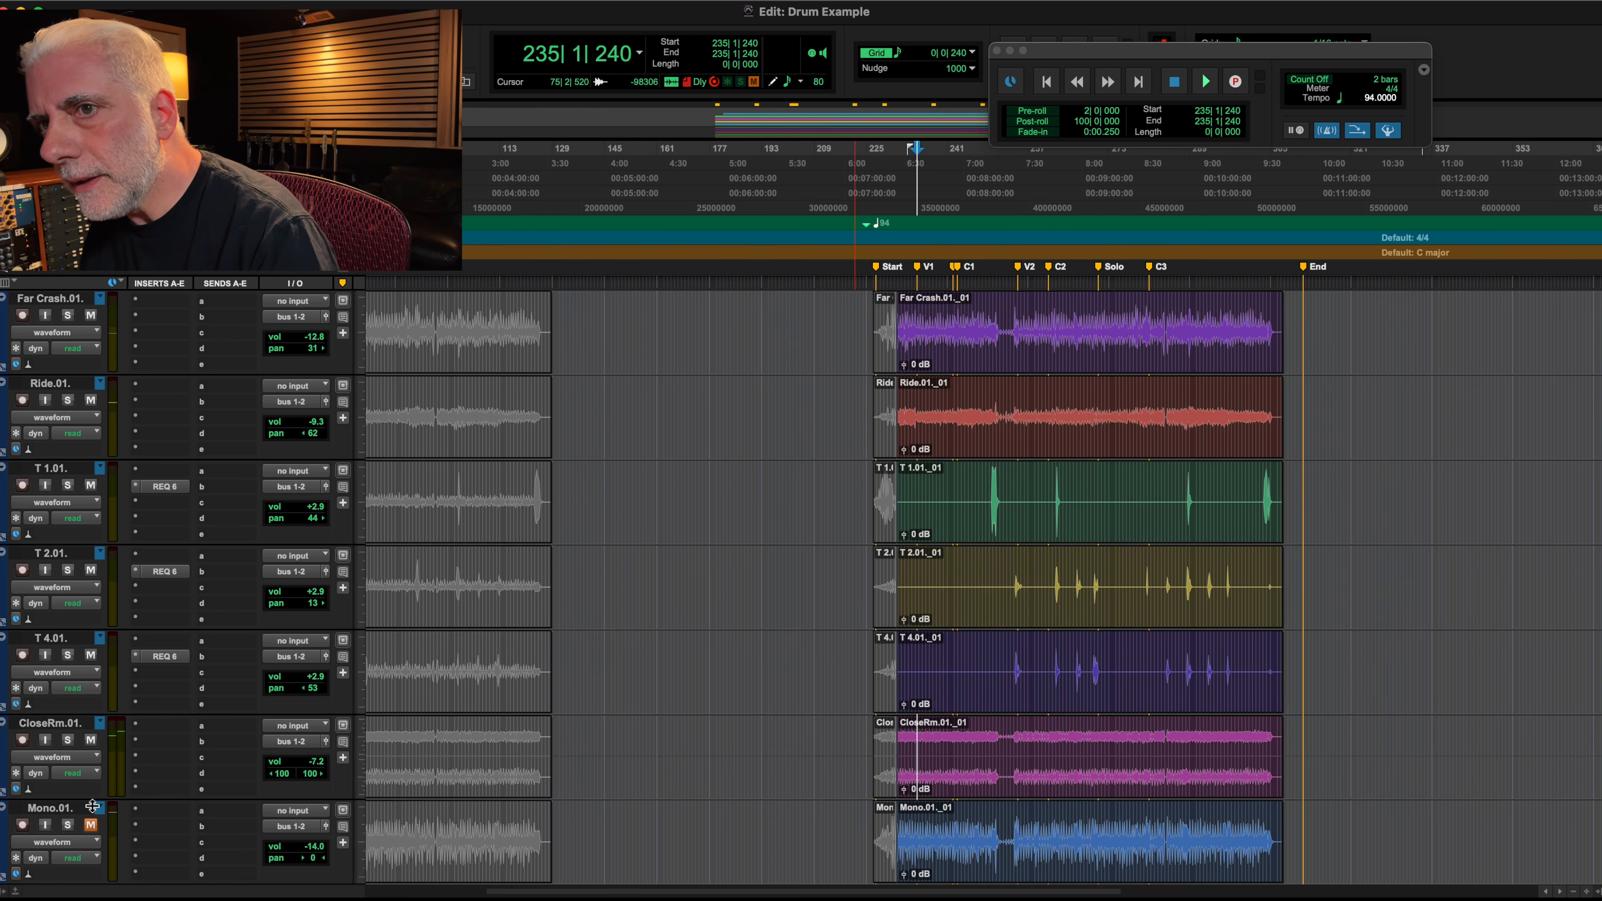
Step: Unmute the Mono track, set its volume to -7.3 dB while listening to it in solo, and clear the solo
click(91, 824)
click(68, 825)
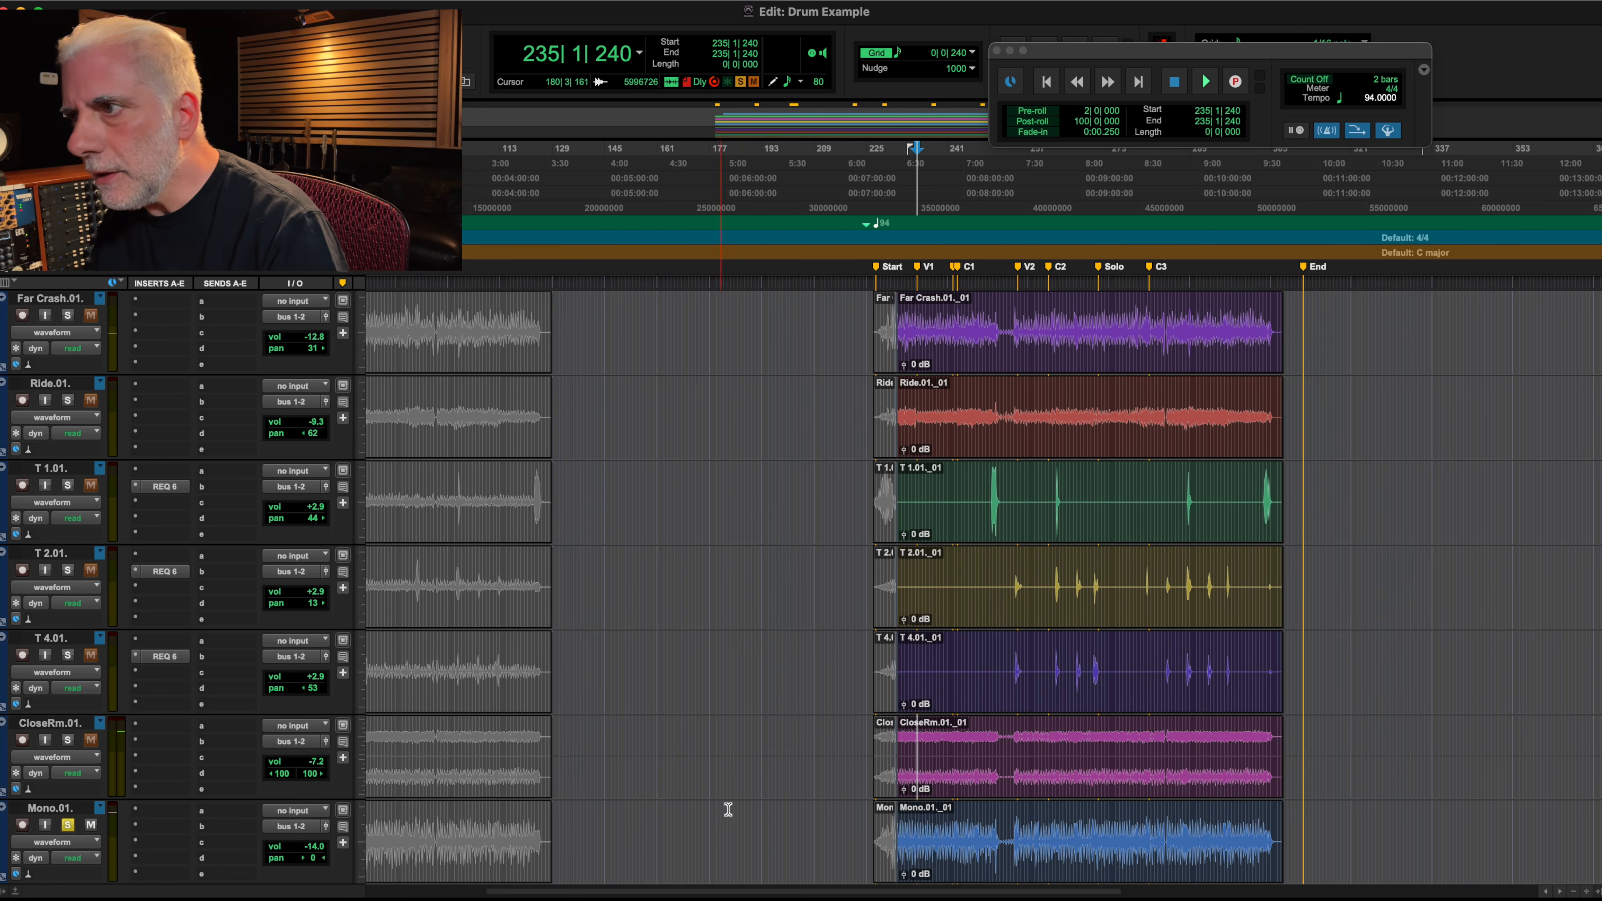
key(space)
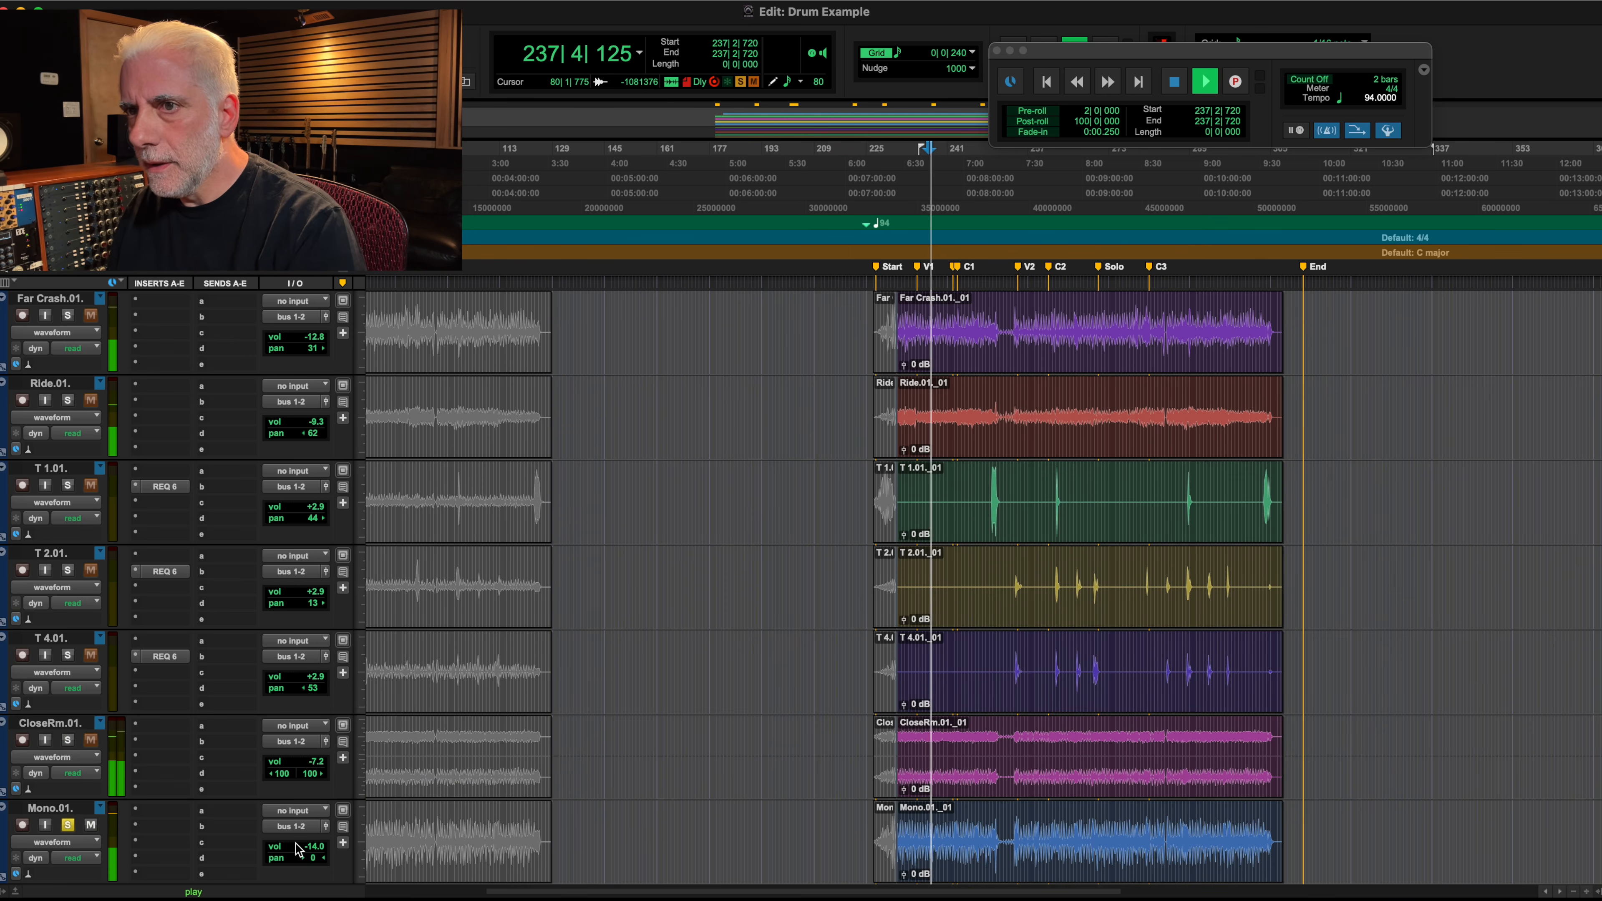
drag(298, 847, 303, 844)
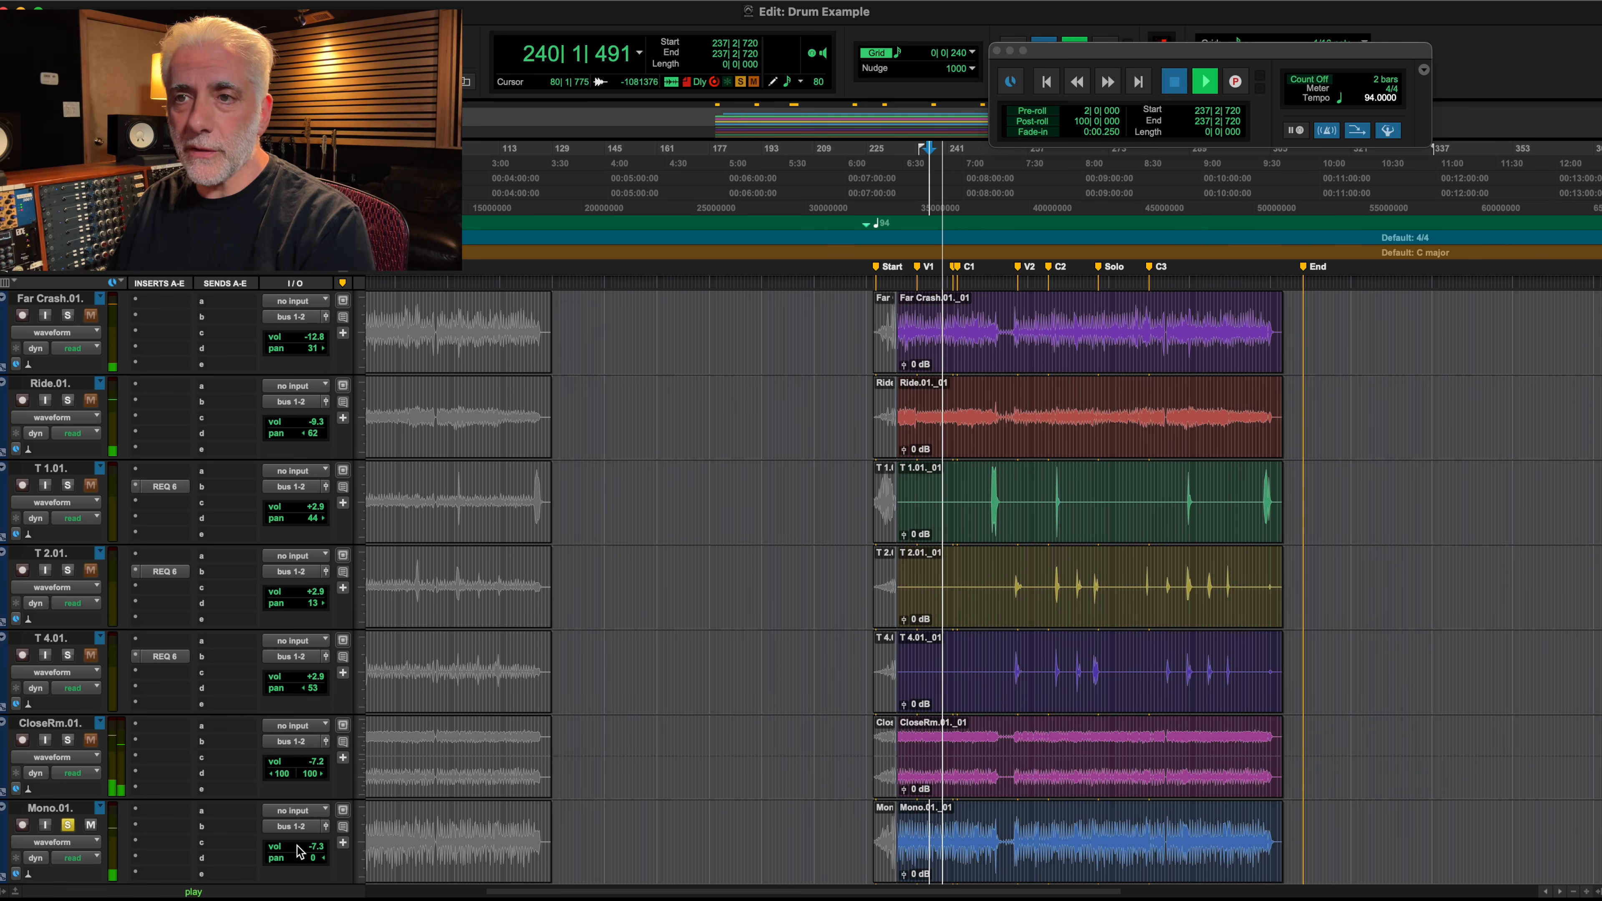
key(space)
click(68, 825)
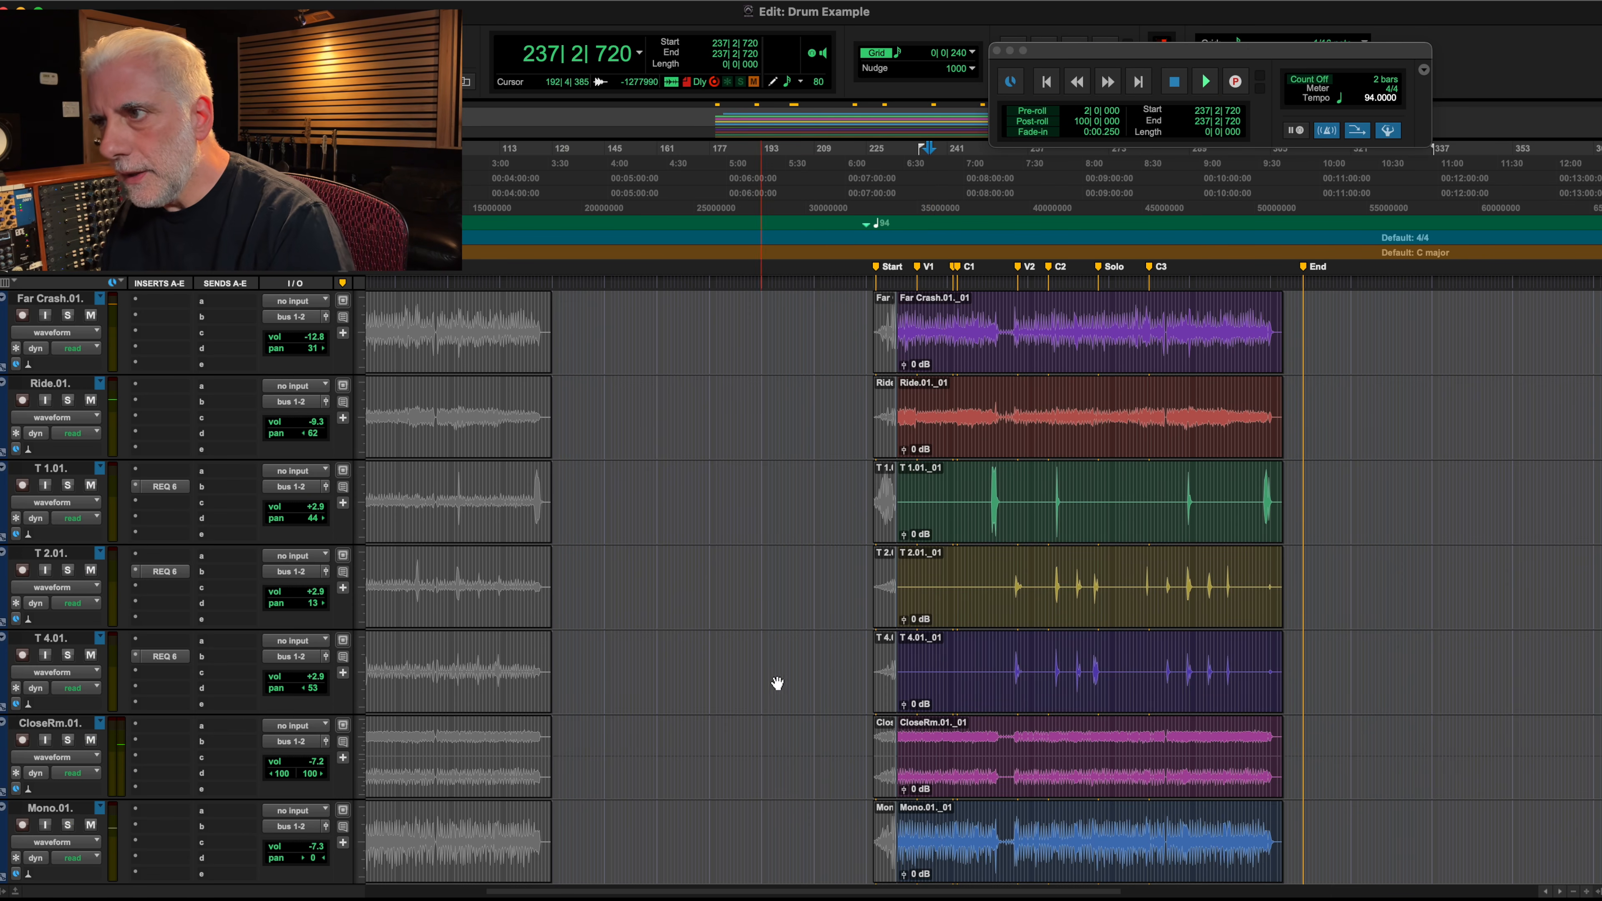
Step: Unmute the Squash track, lower its volume to -∞ during solo playback, and clear the solo
scroll(937, 693, down, 3)
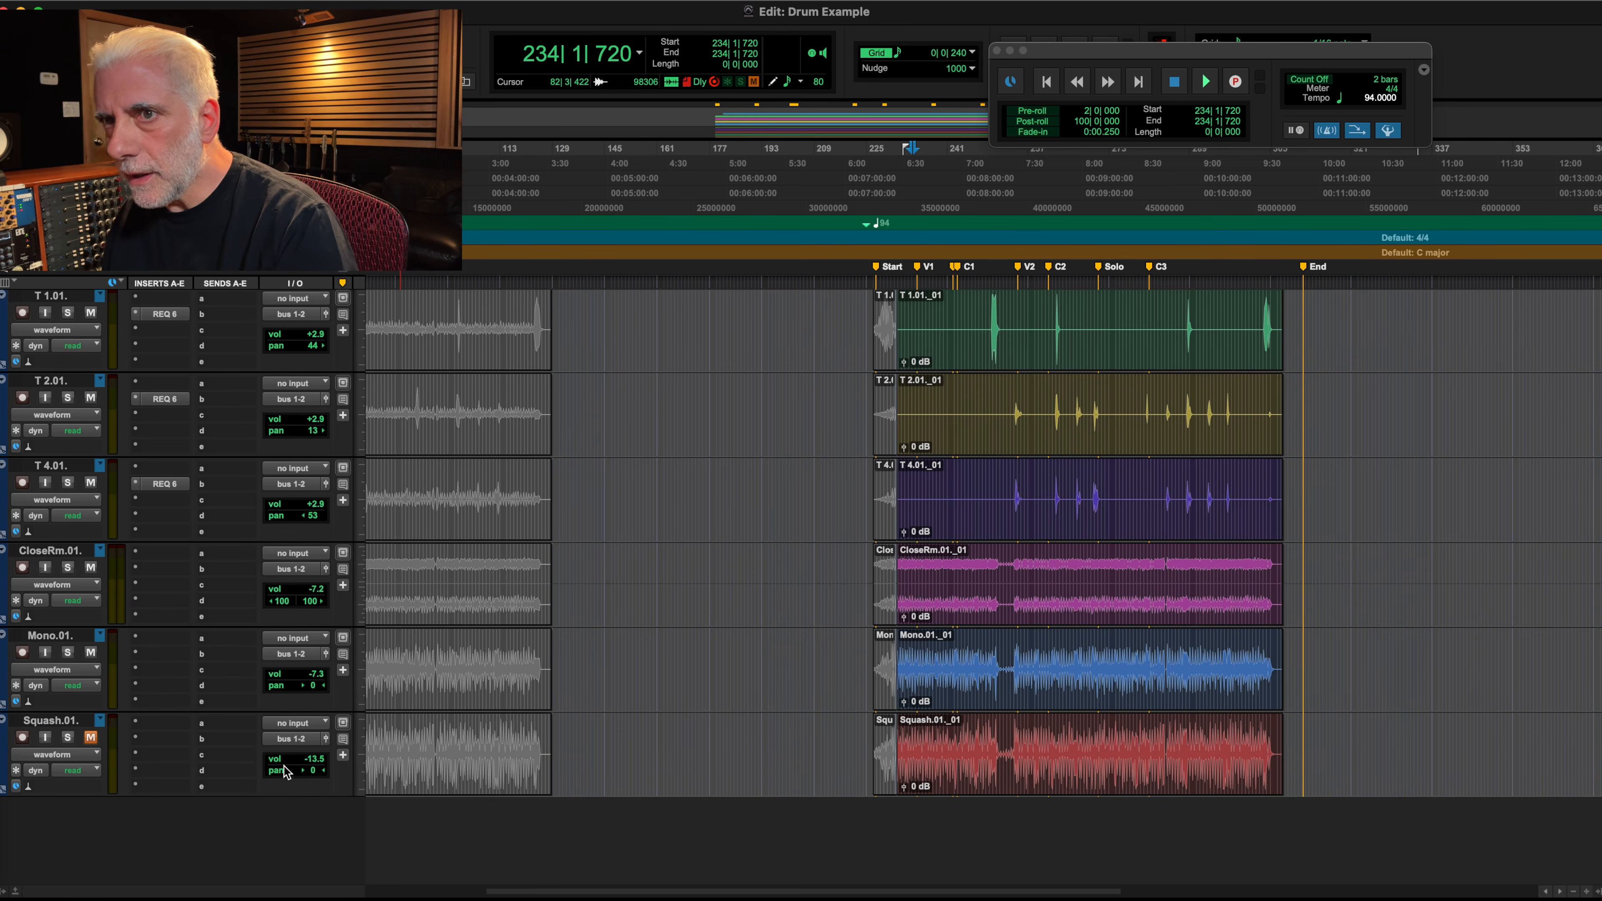
click(68, 738)
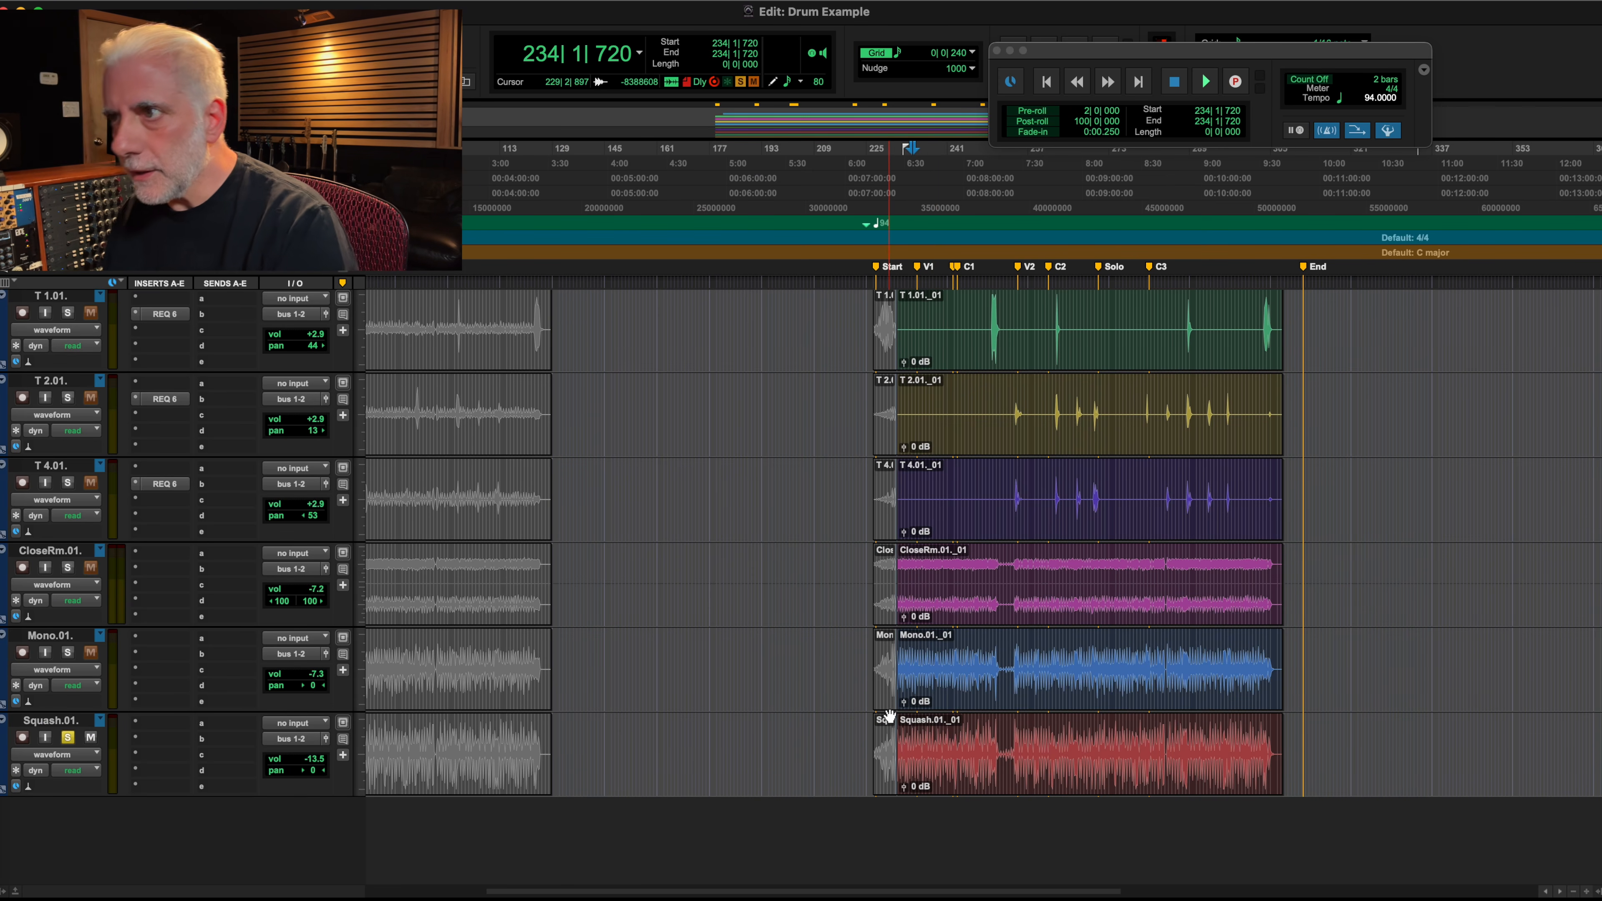
key(space)
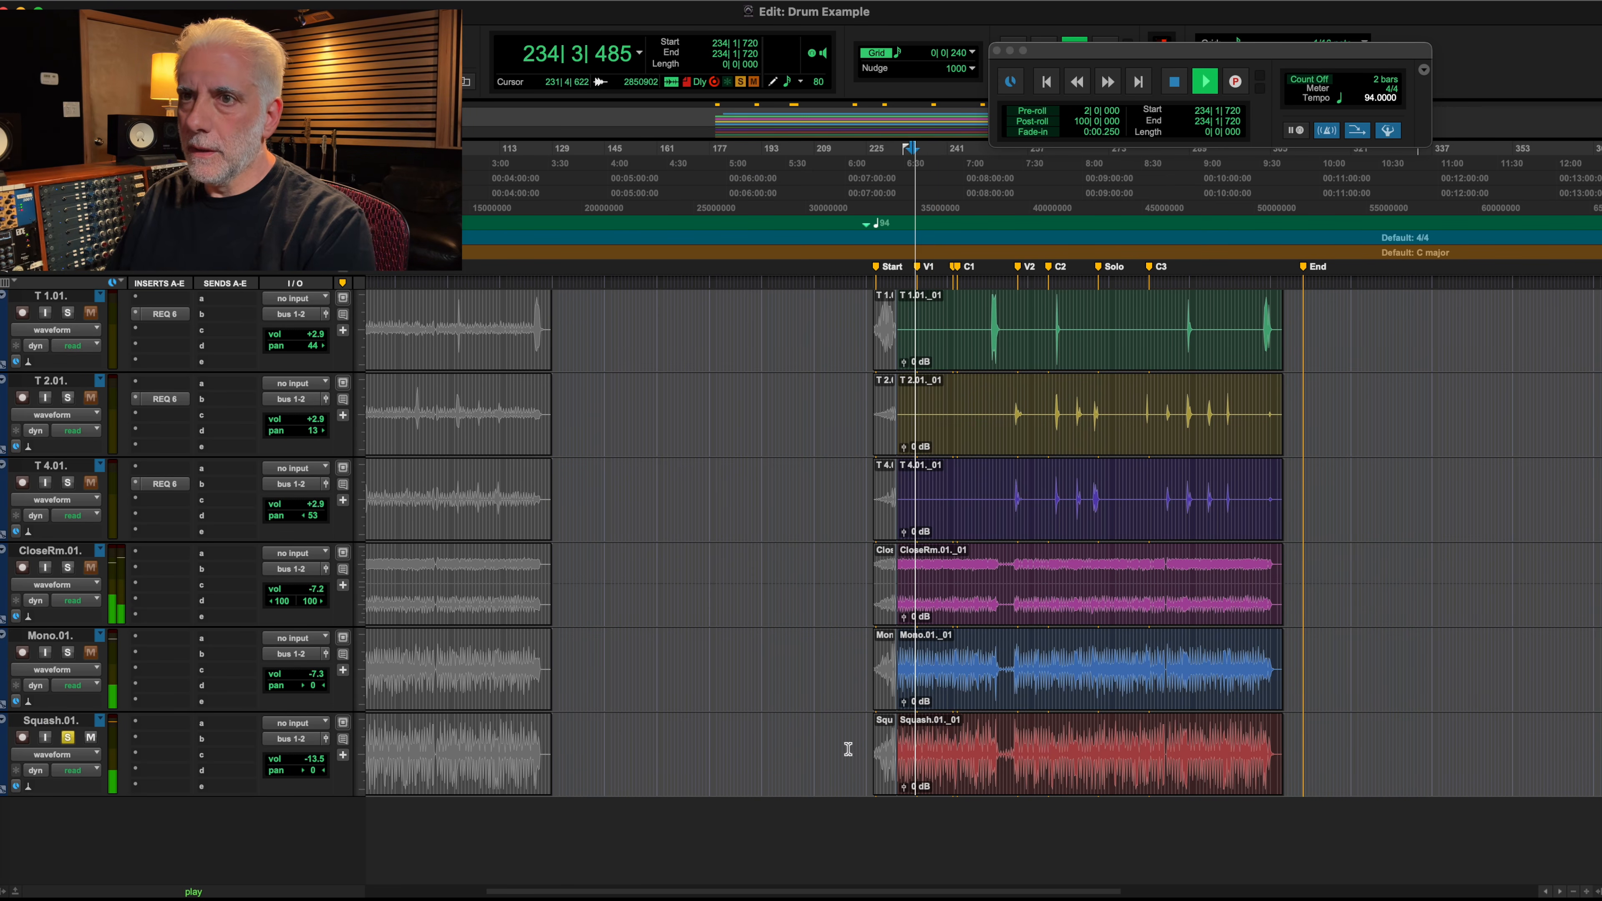
click(287, 760)
drag(293, 757, 295, 820)
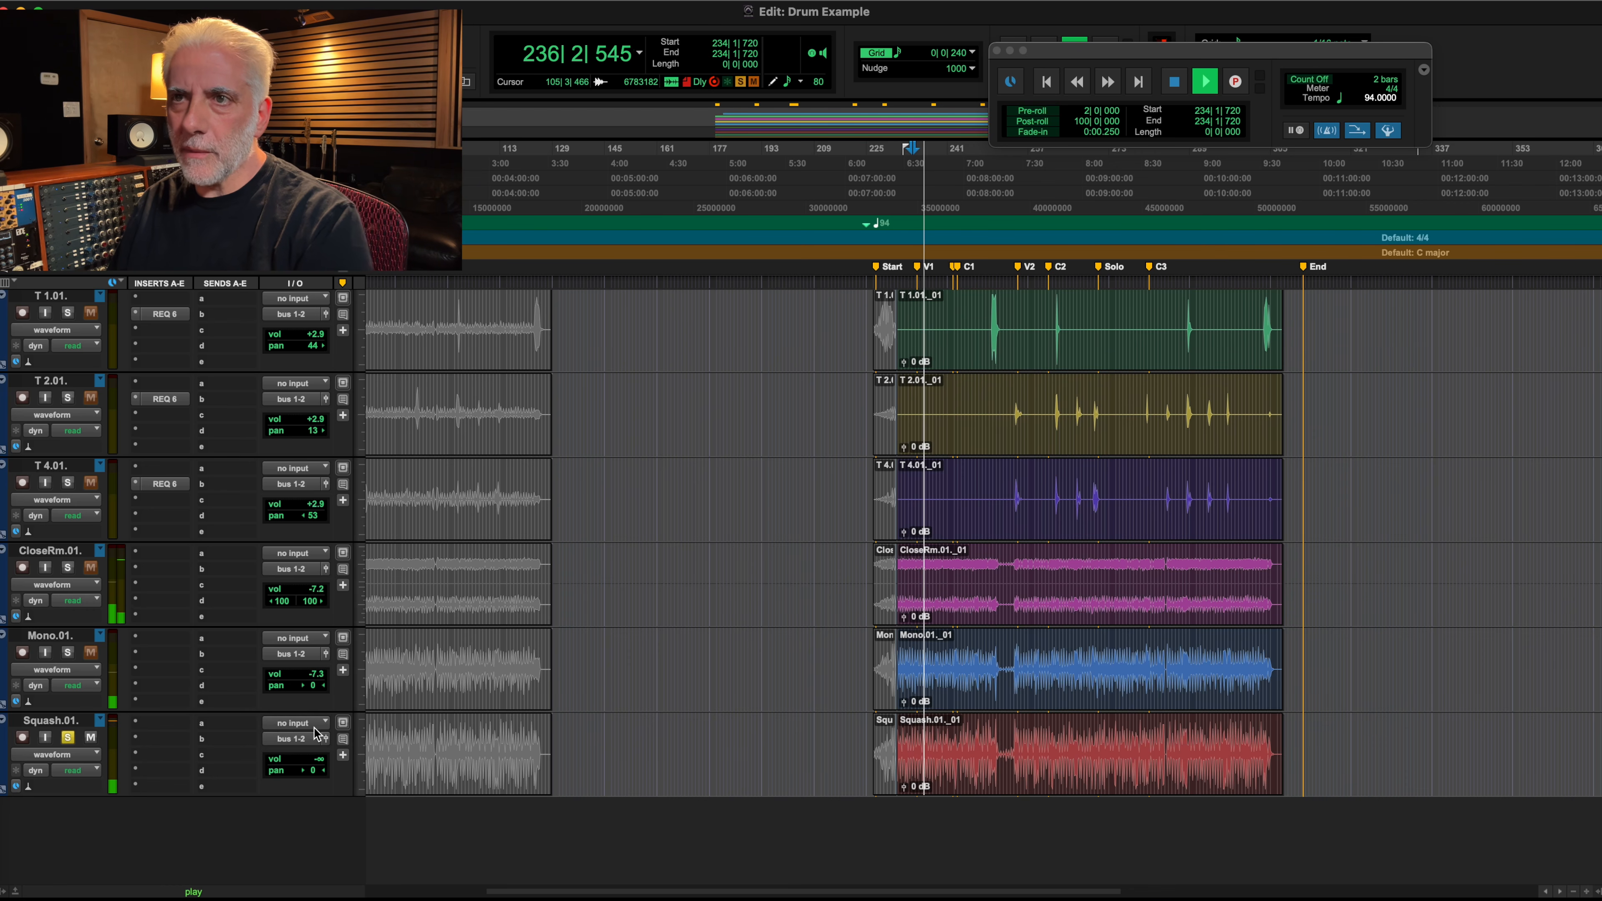
key(space)
click(68, 737)
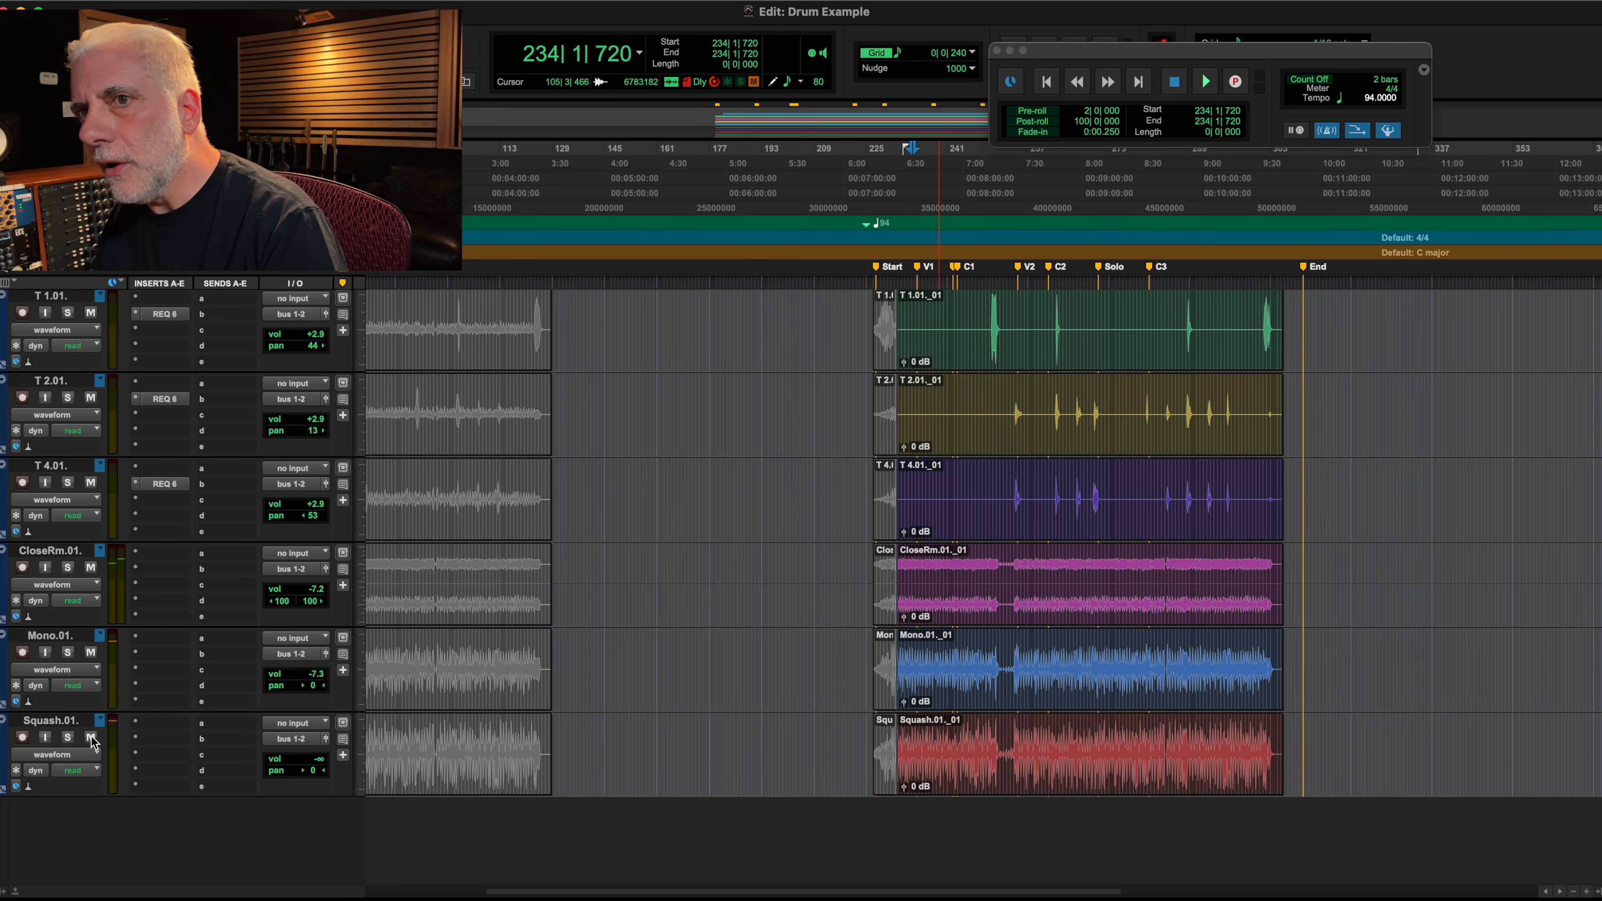
Step: Mute the Squash, Mono and CloseRm tracks and play the drum mix briefly from just after marker V1
click(91, 652)
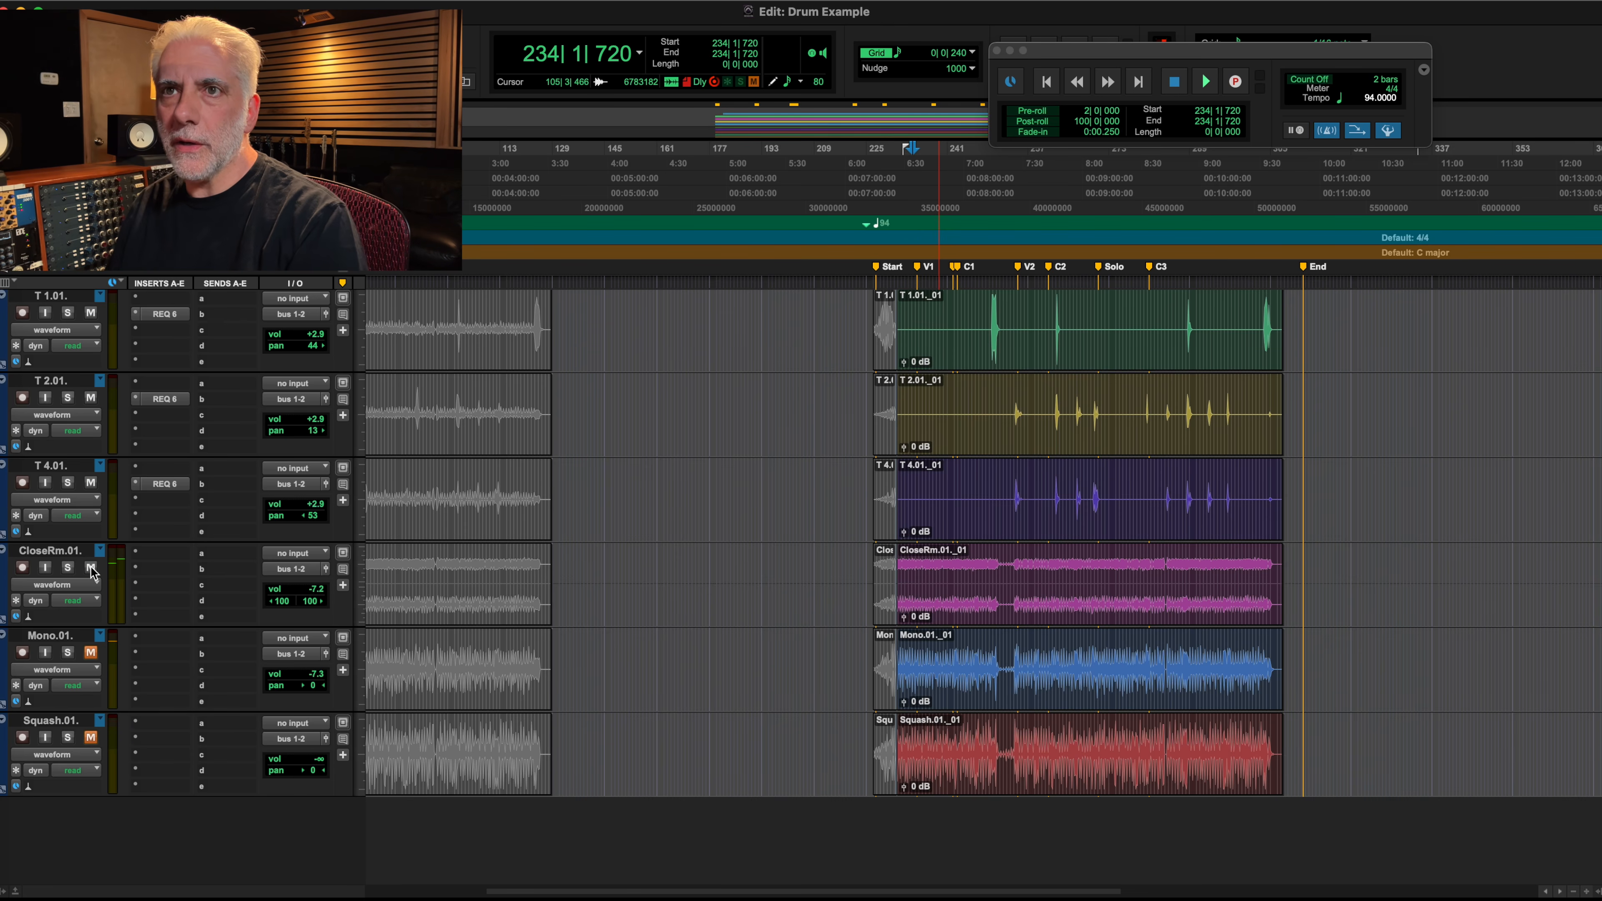
click(91, 567)
click(926, 478)
key(space)
scroll(925, 478, up, 3)
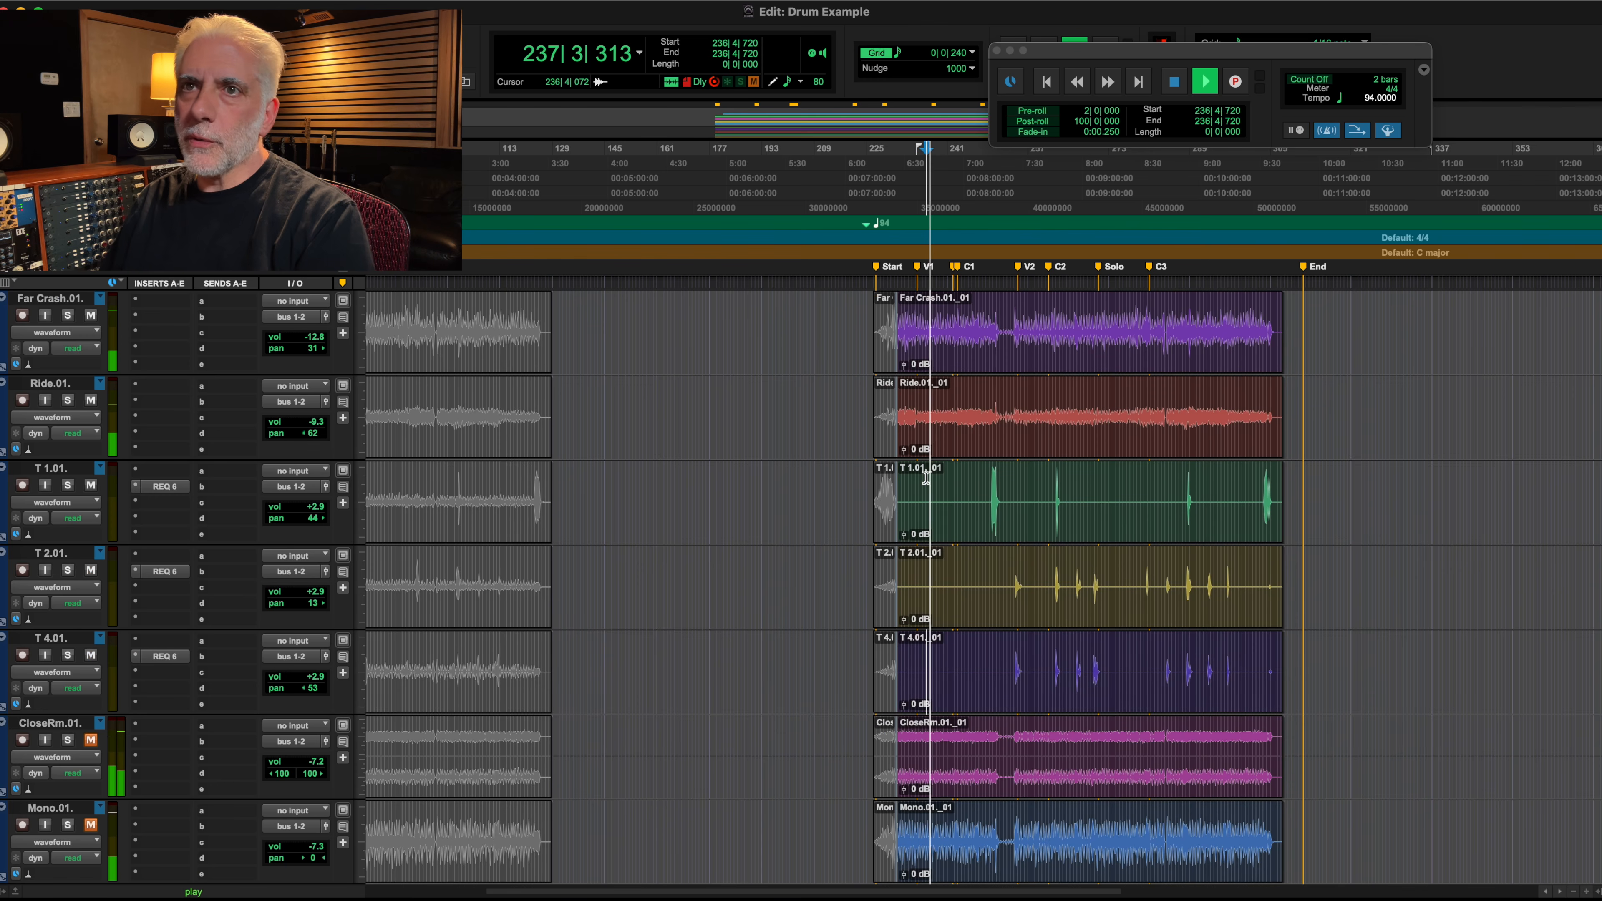
key(space)
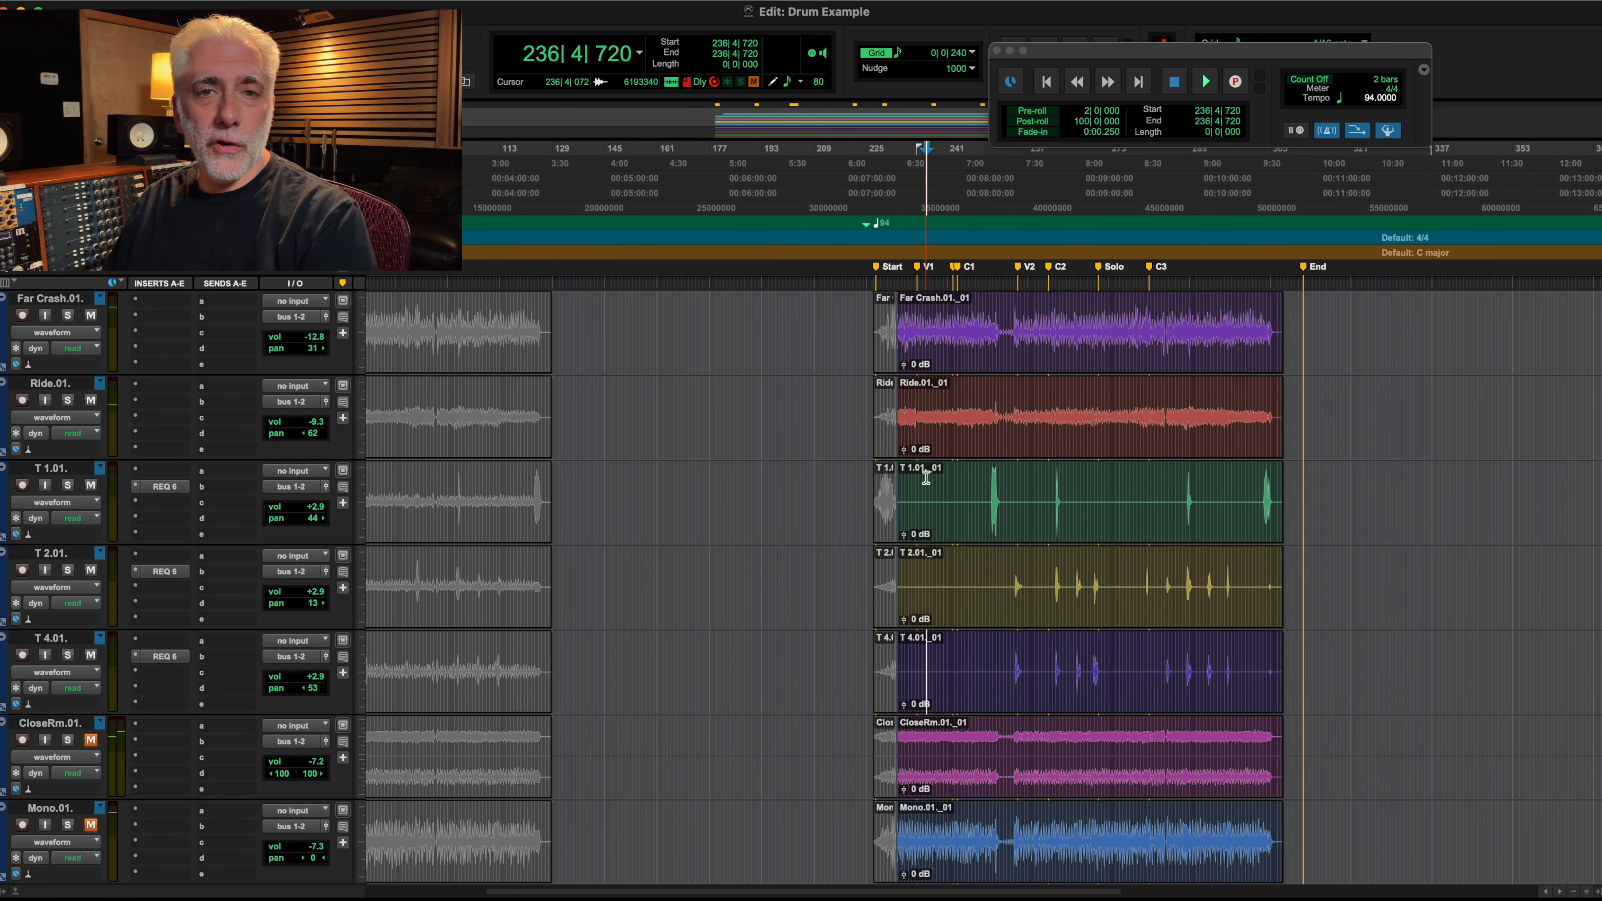
Step: Create a Mix/Edit group with ID b containing the Snare Top.01 and Snare Bottom.01 tracks
scroll(926, 477, up, 10)
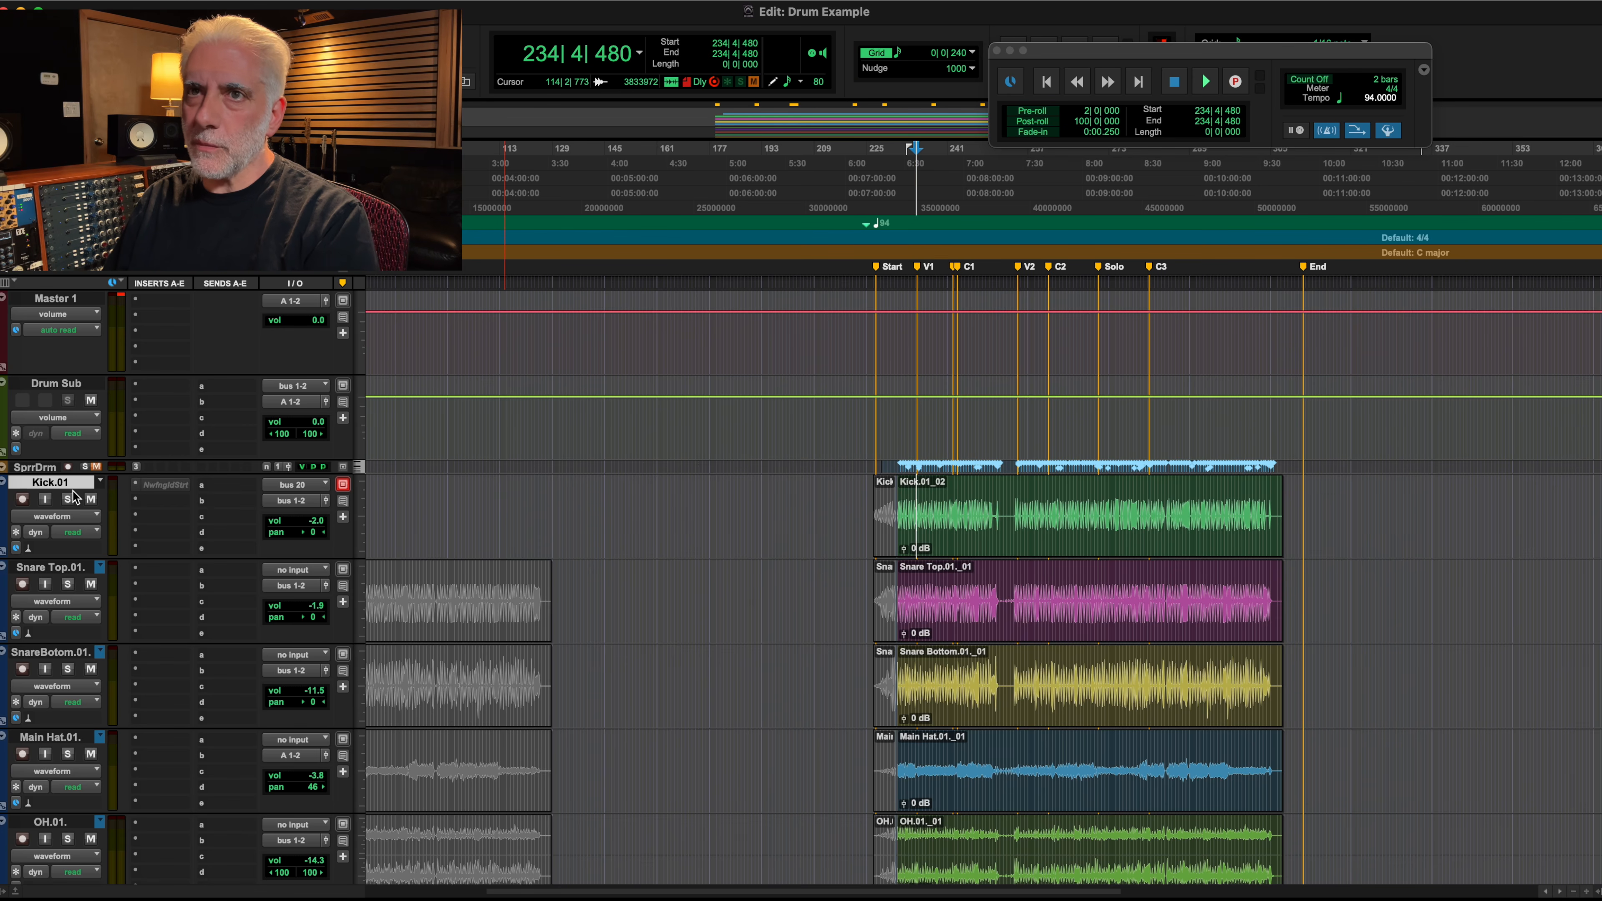
click(61, 568)
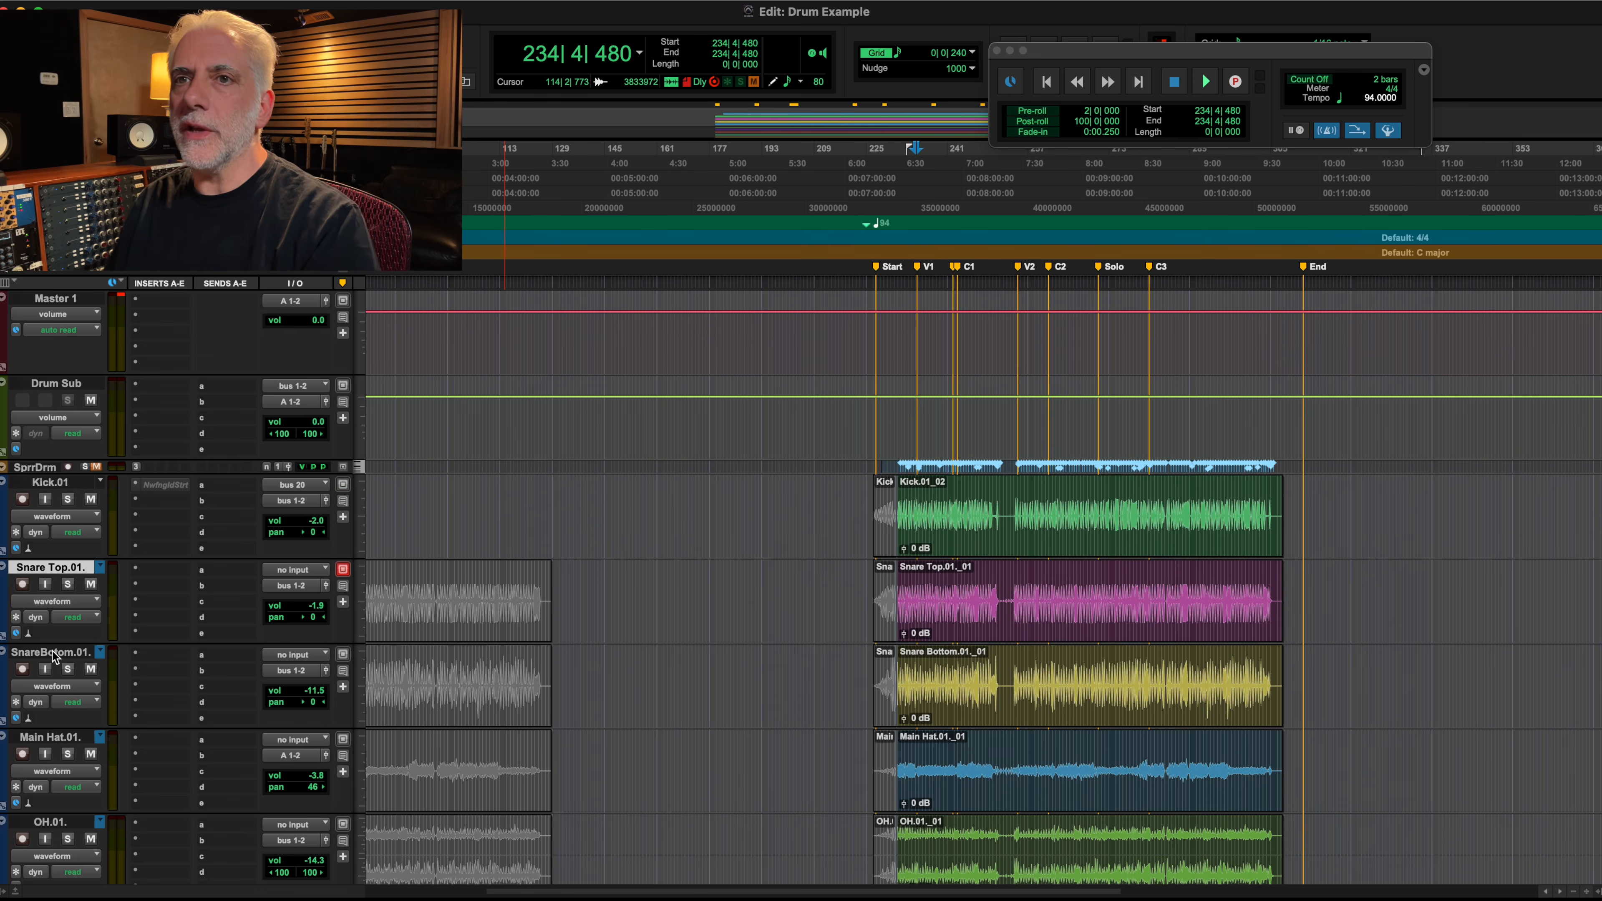
key(super+g)
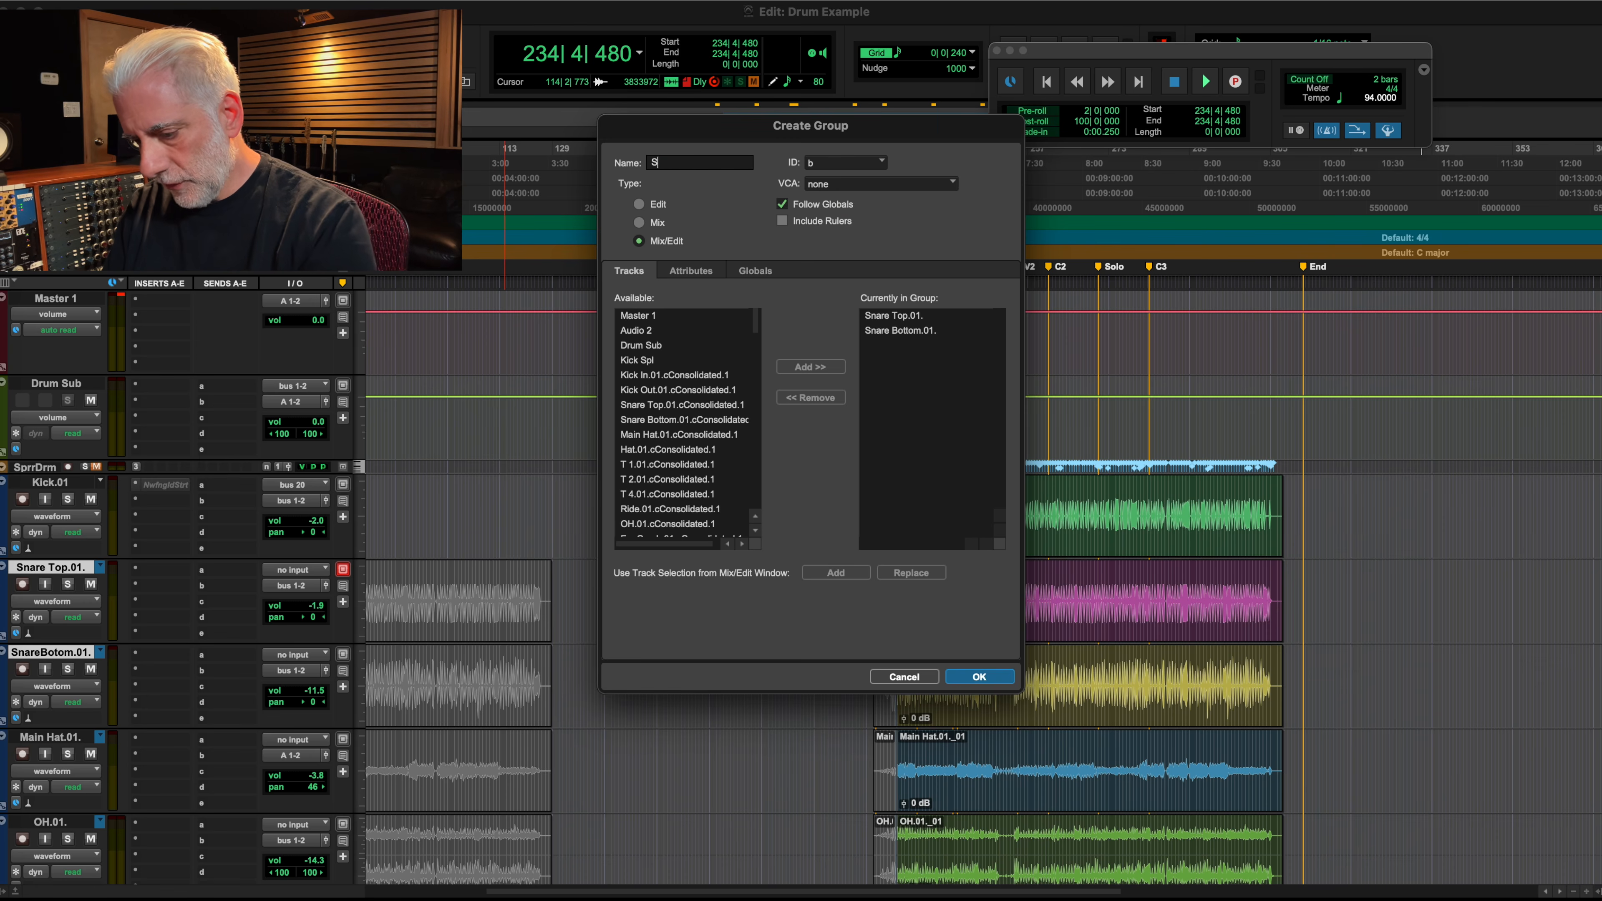
key(Return)
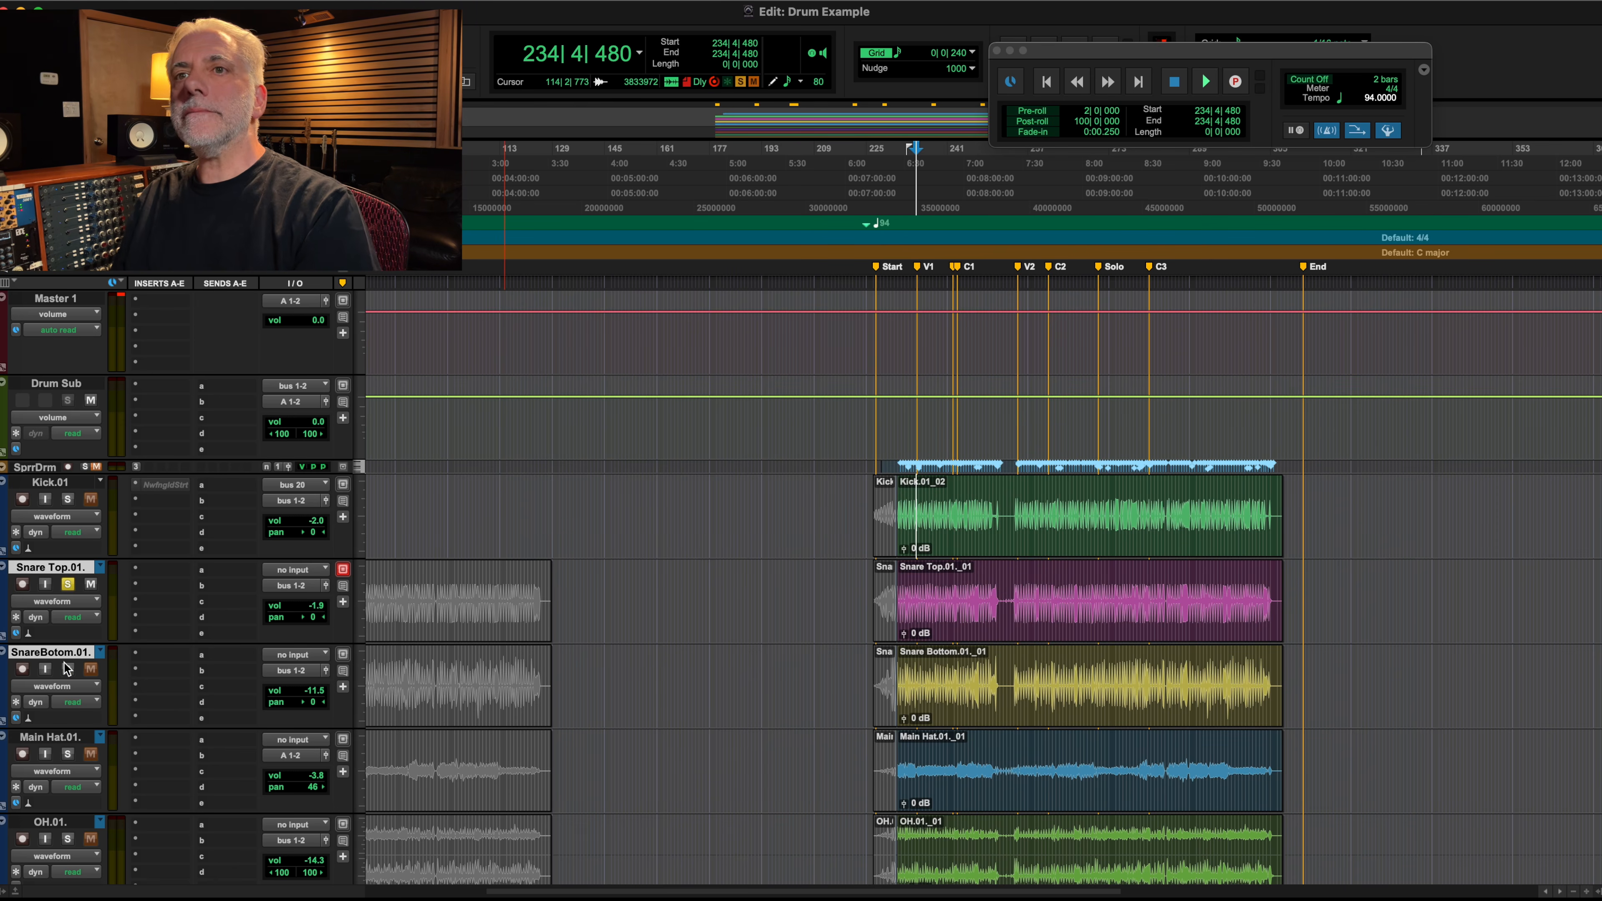
Step: Listen to the soloed Snare Top.01 and Snare Bottom.01 tracks around marker V1 and examine their waveforms closely
key(space)
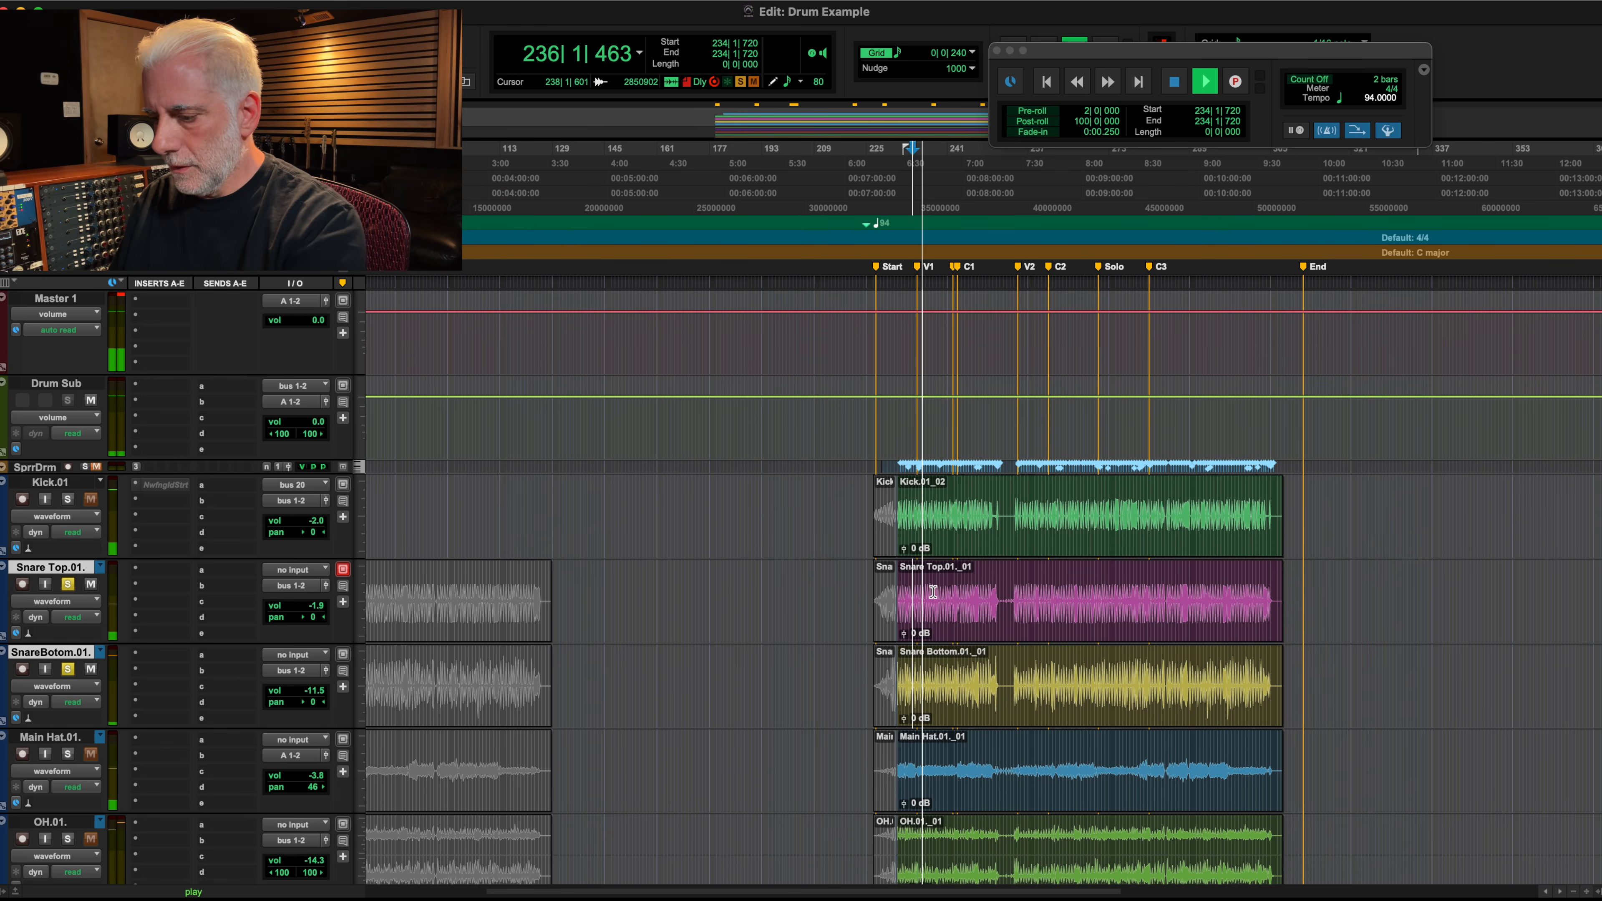
key(t)
key(t)
key(t)
key(t)
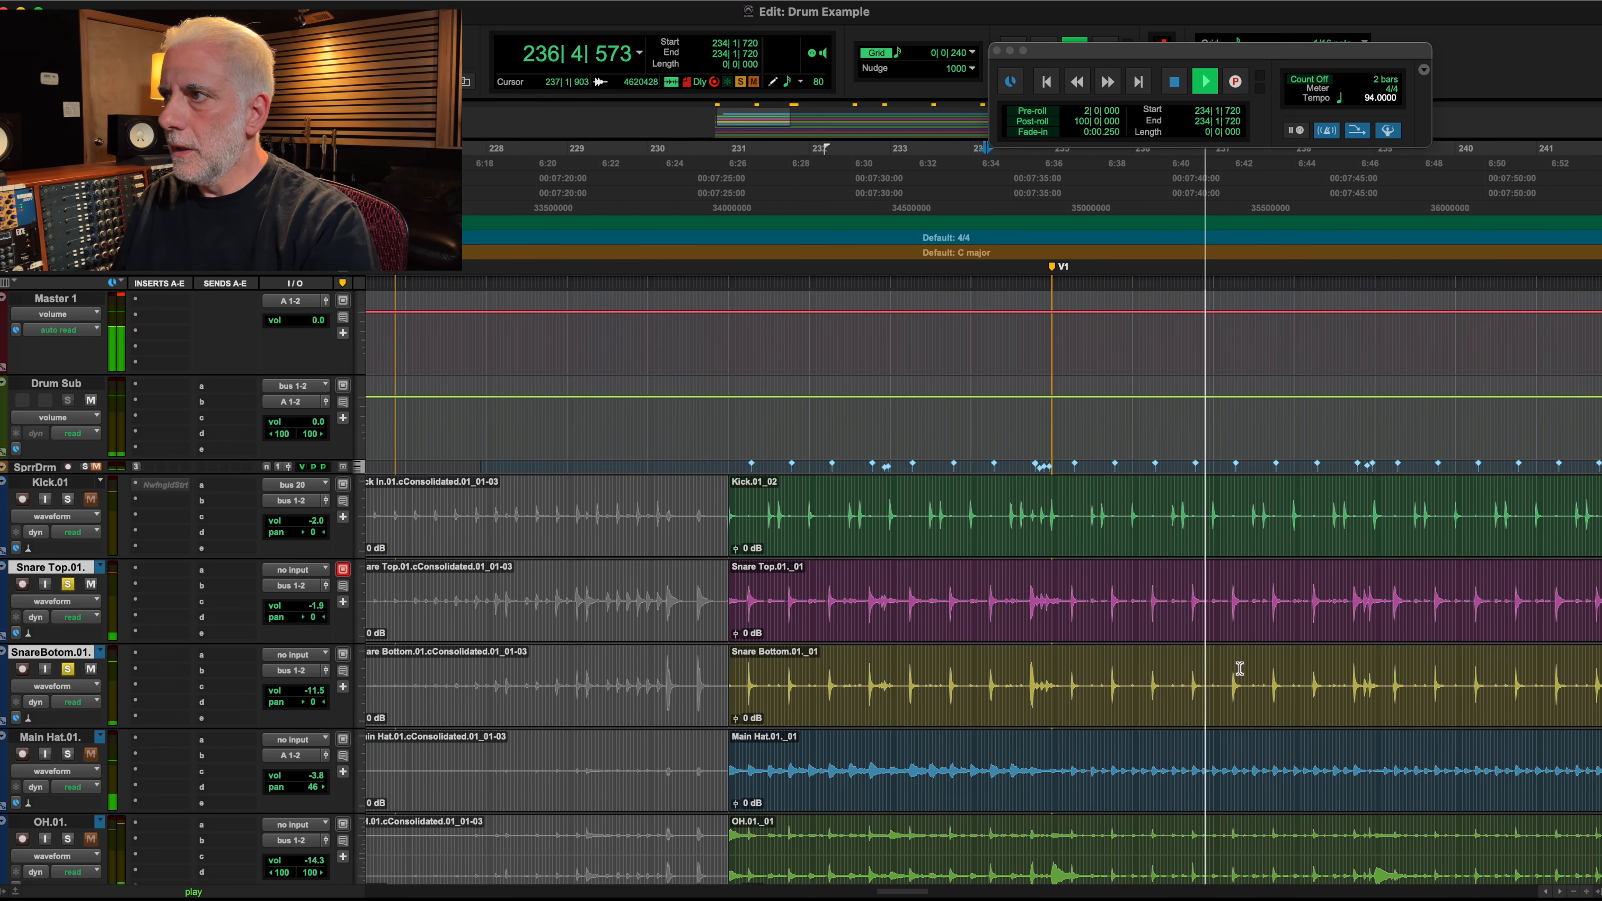
click(1230, 677)
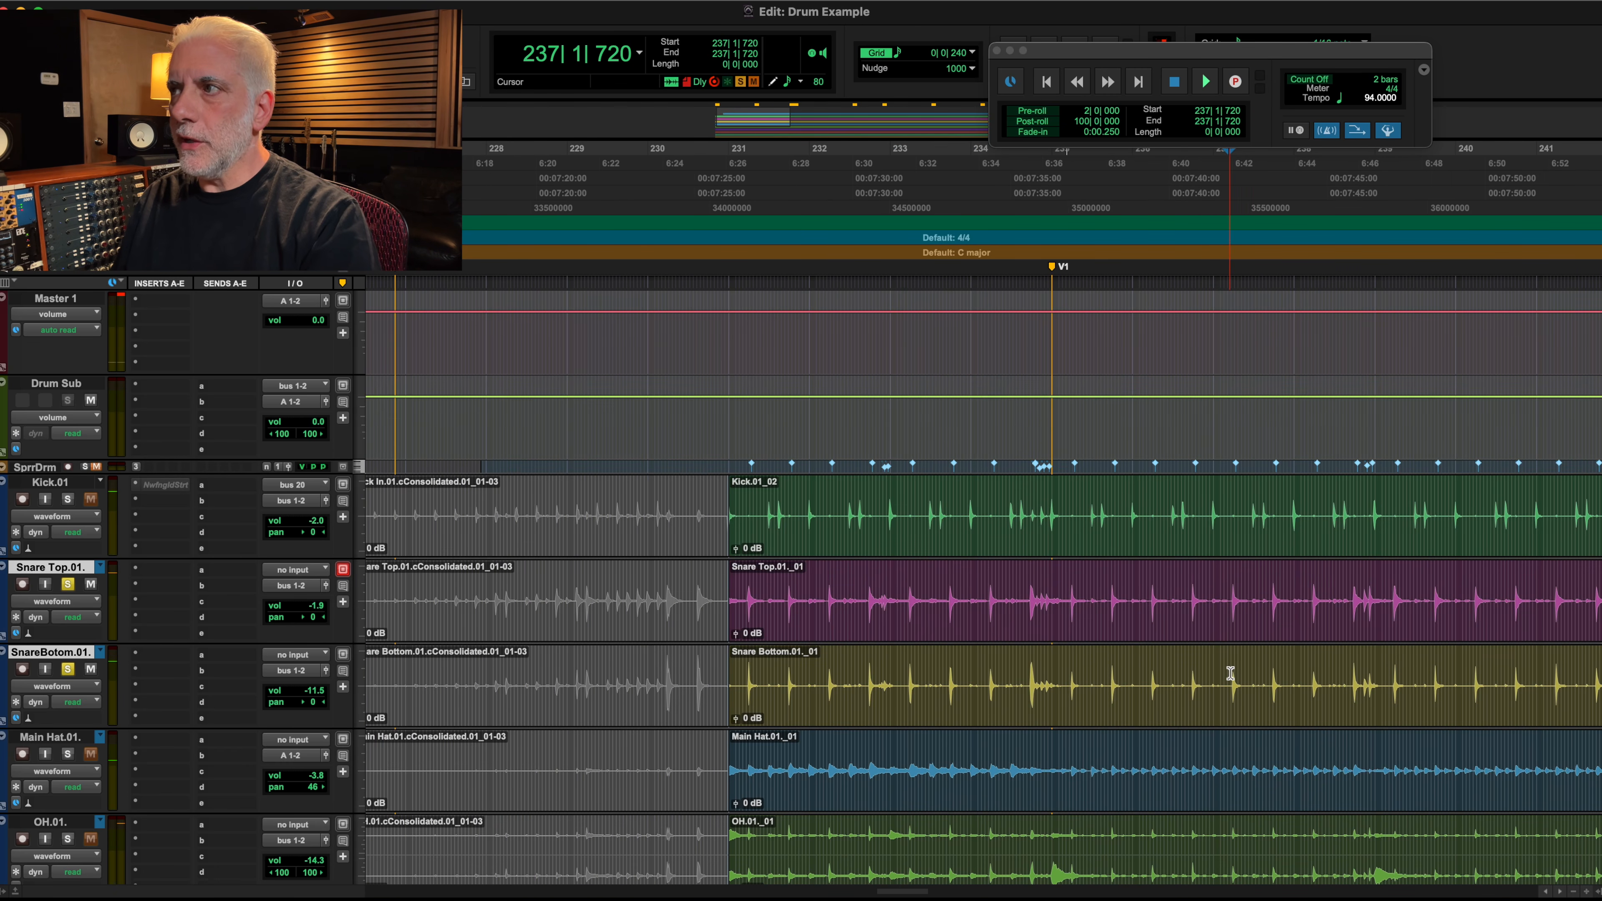
Step: Clear the solo on the grouped snare tracks during playback from bar 237 and listen to the full drum mix
key(space)
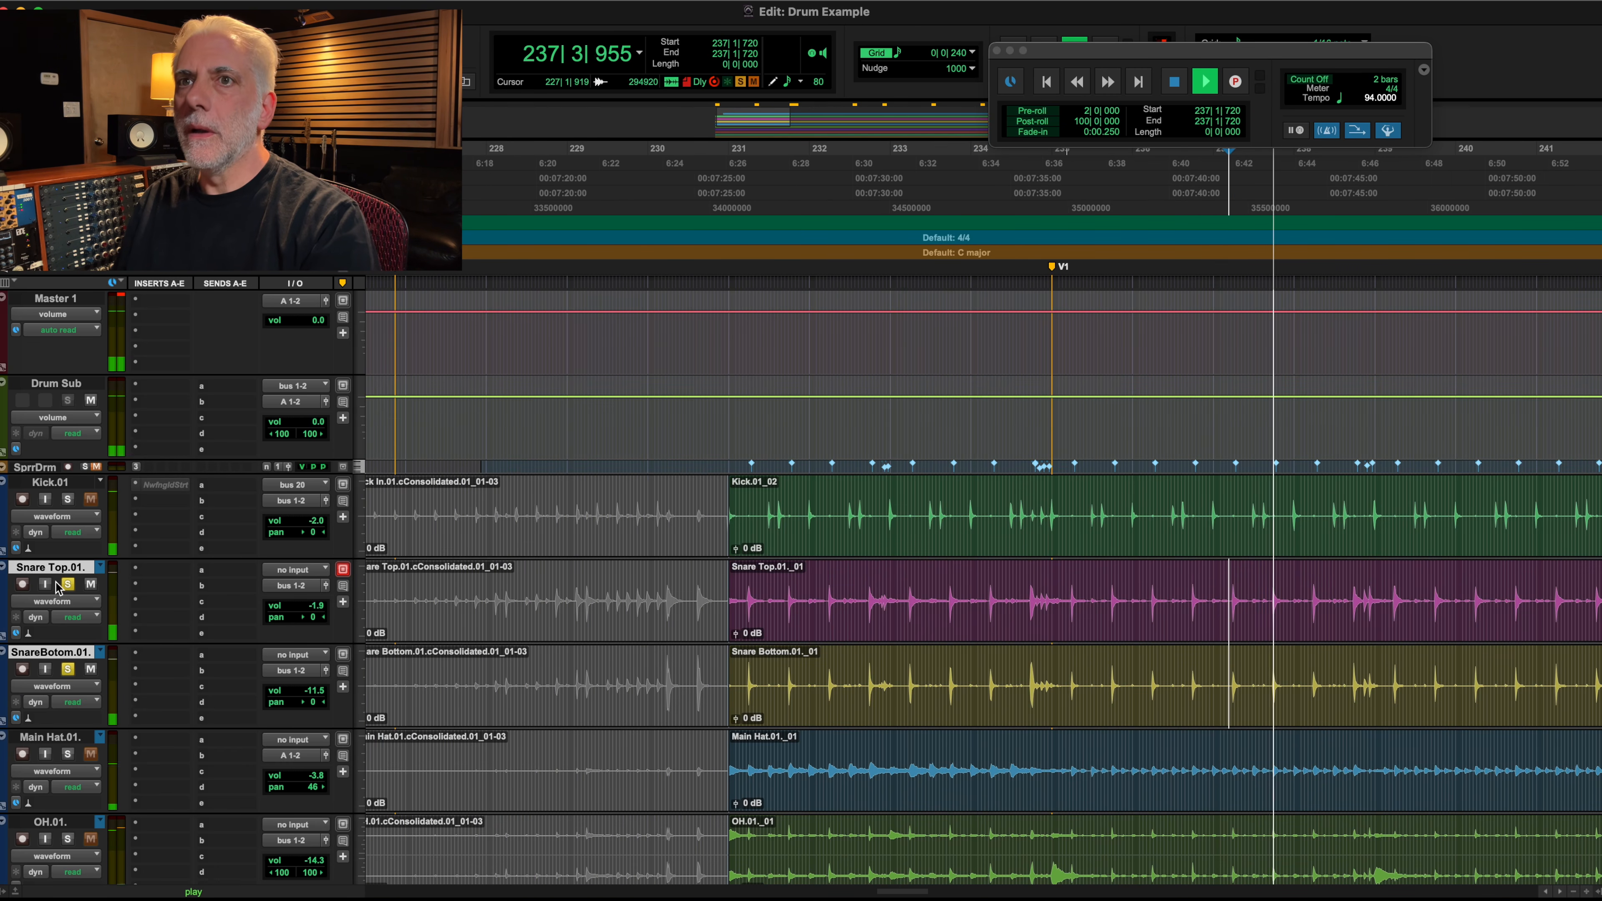
click(67, 585)
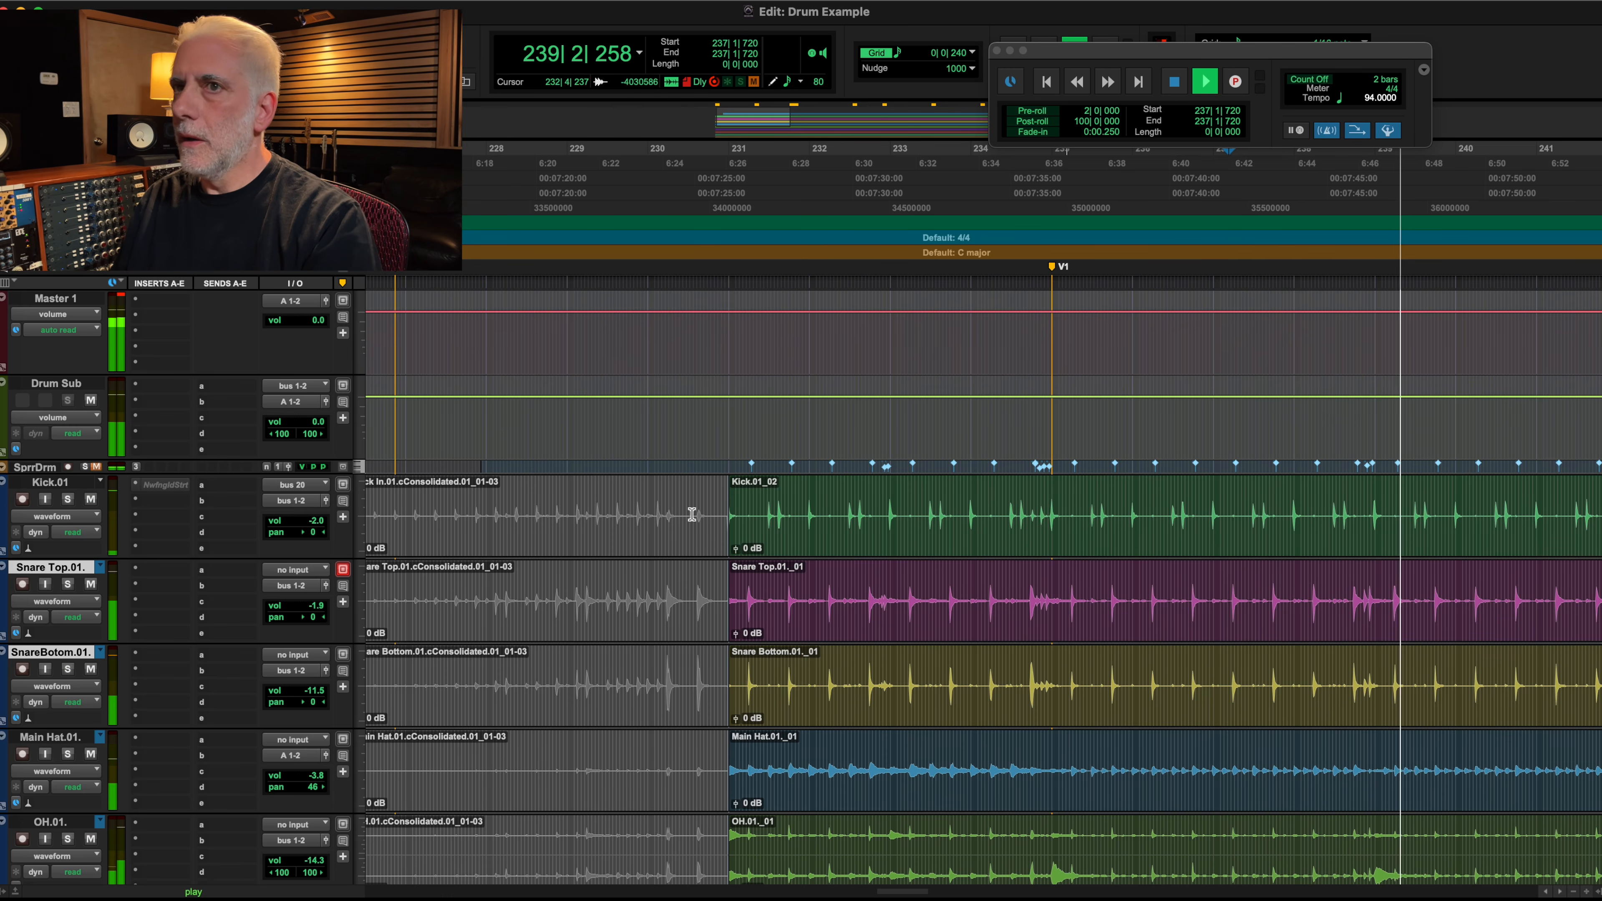
key(space)
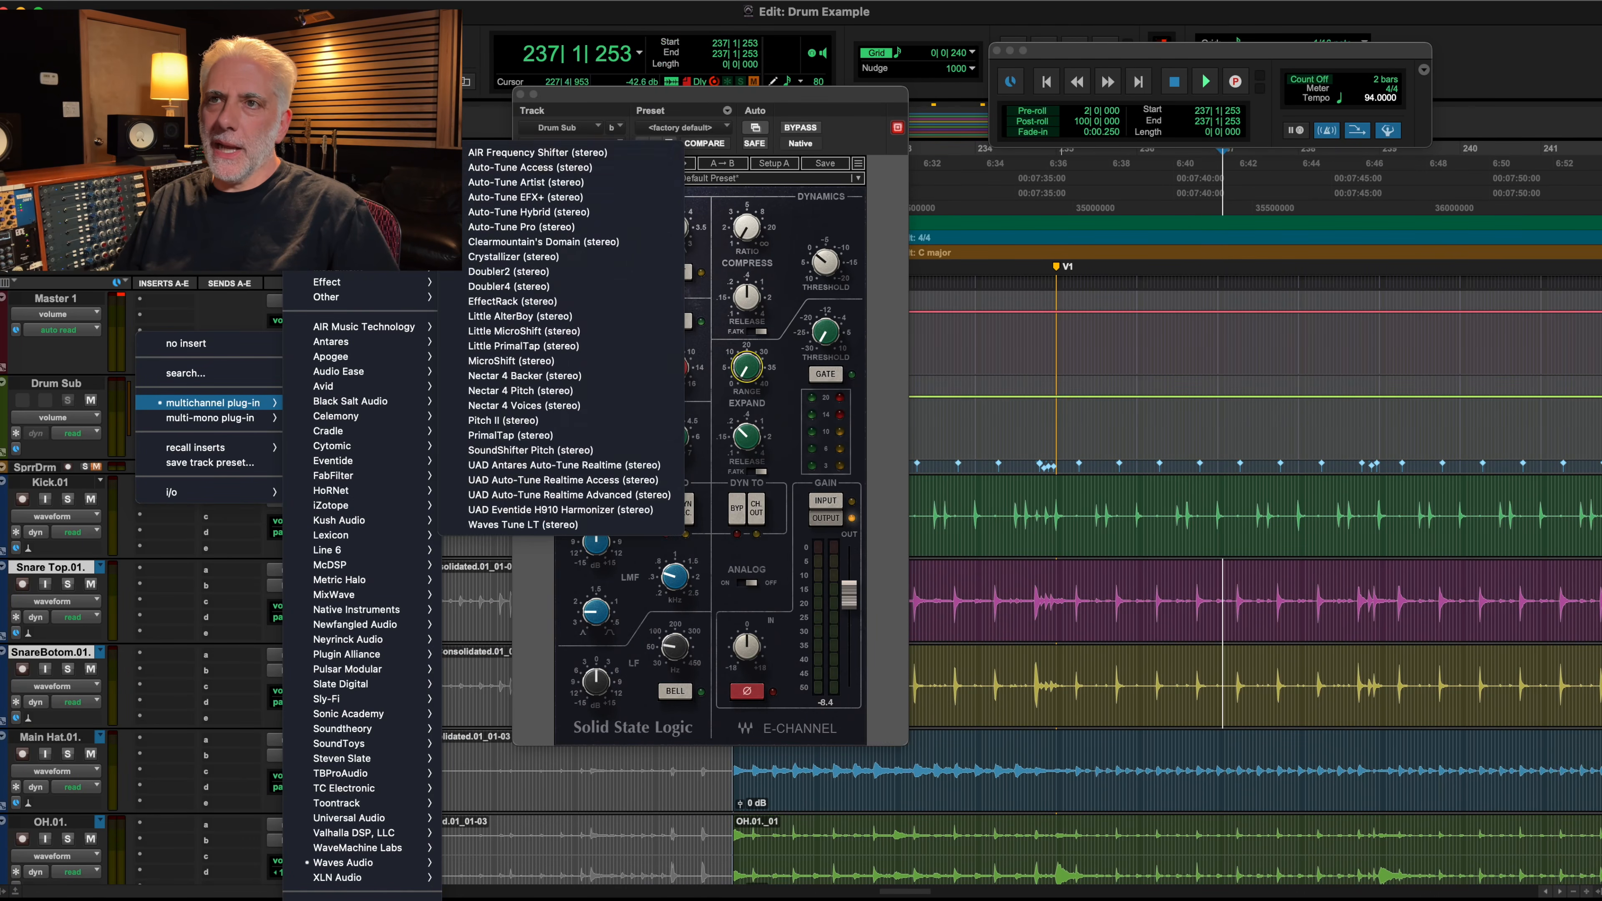
Step: Replace the SSLChannel insert on the Drum Sub track with TC Electronic's MASTER X HD (stereo) plug-in
mouse_move(341, 760)
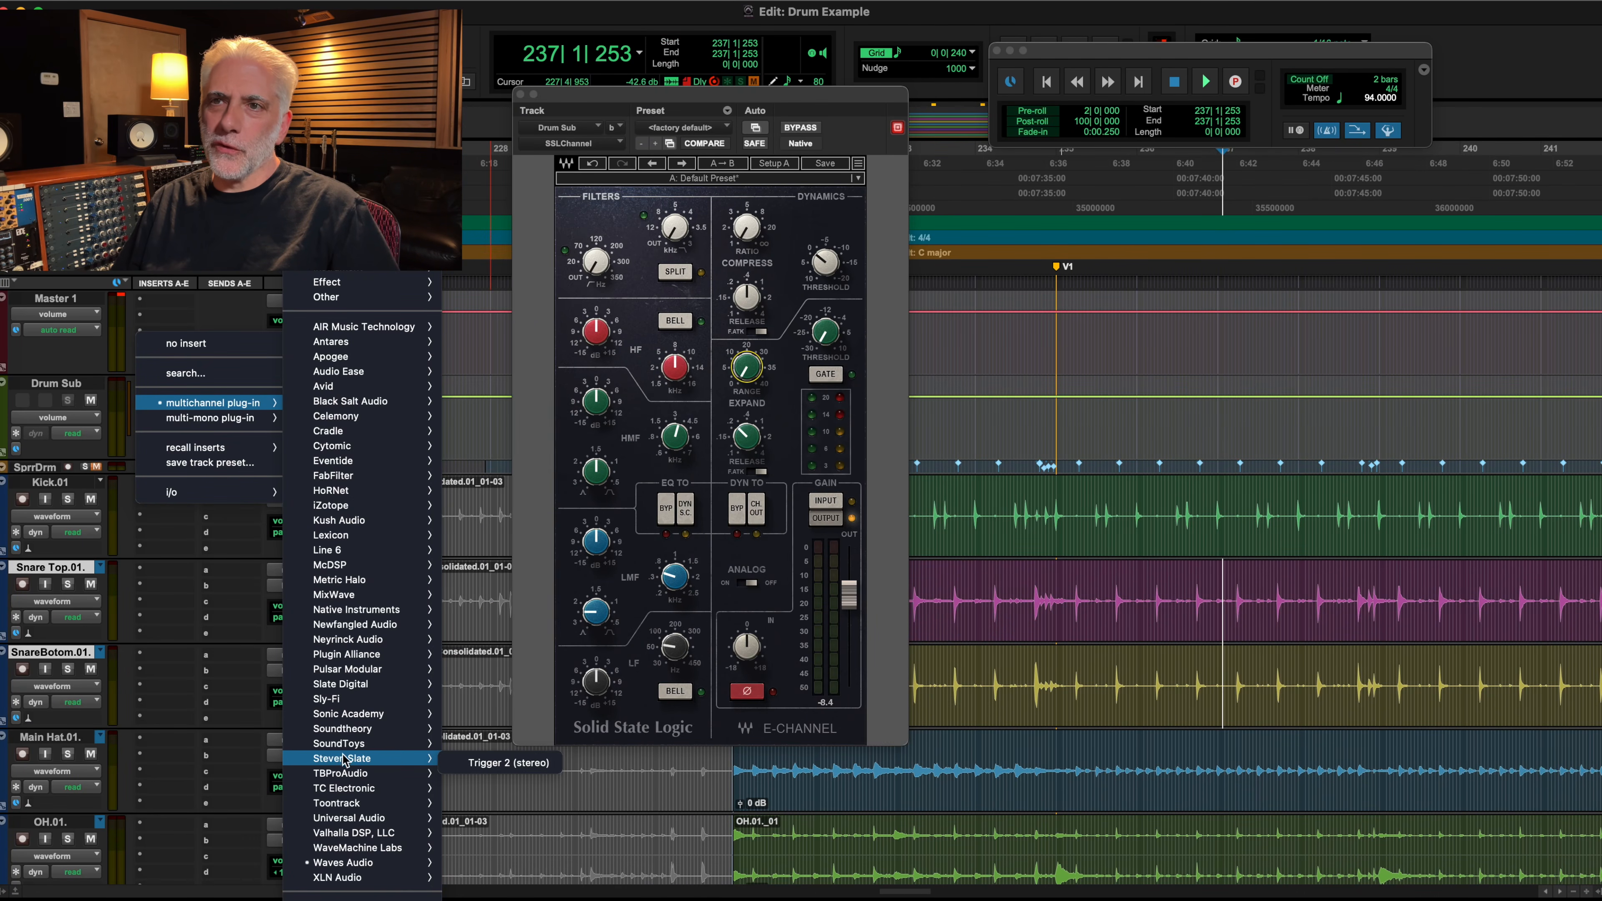
mouse_move(342, 793)
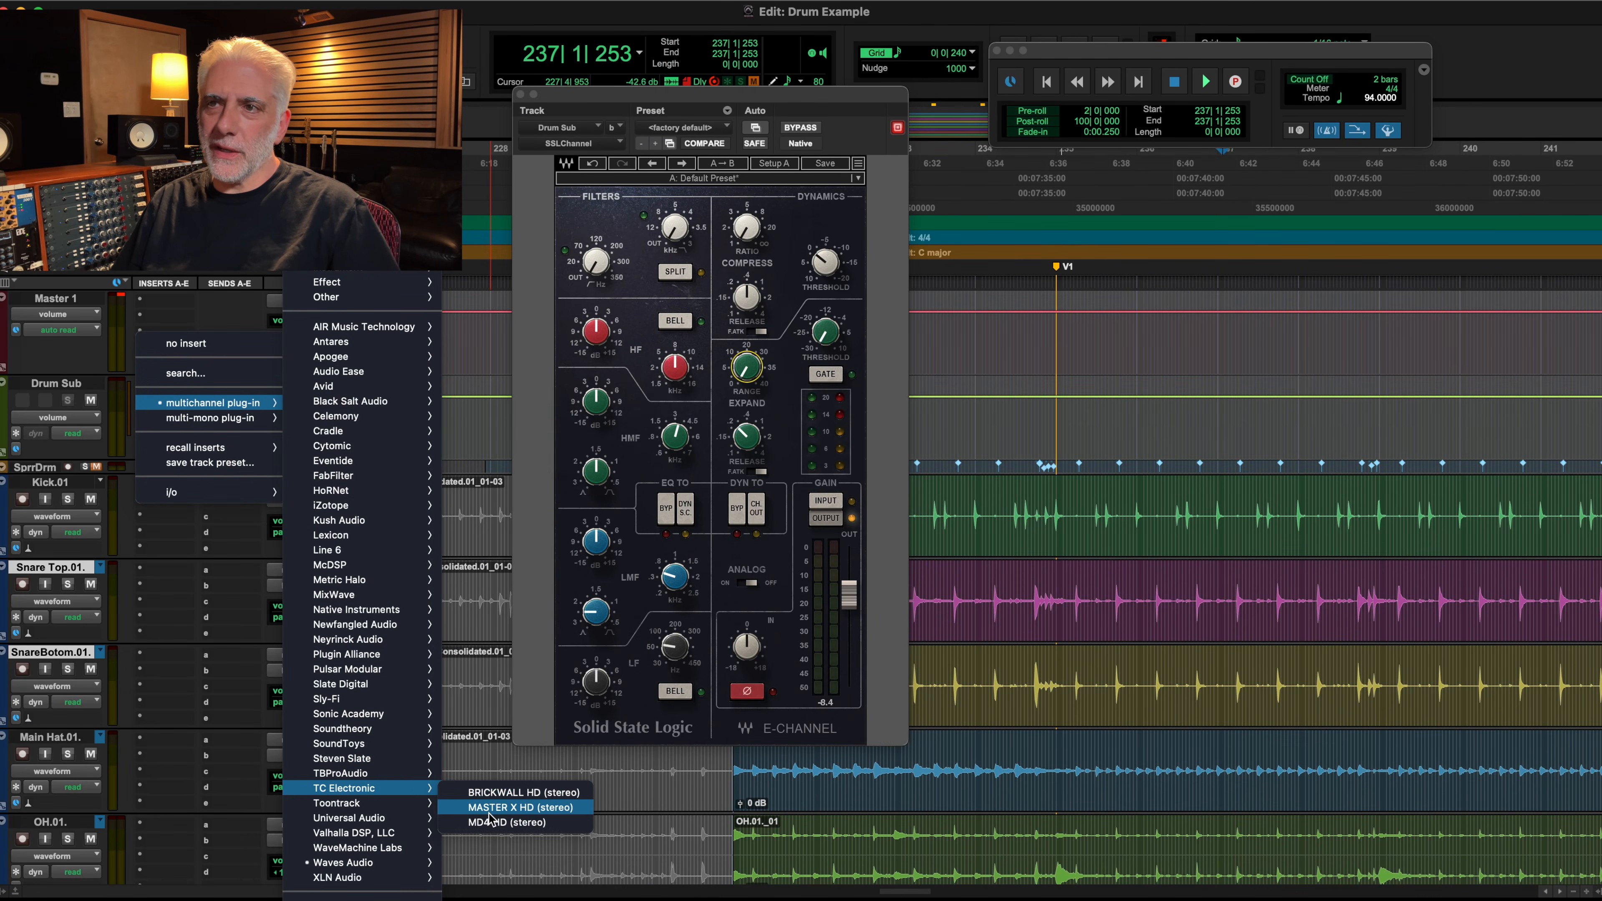
key(Escape)
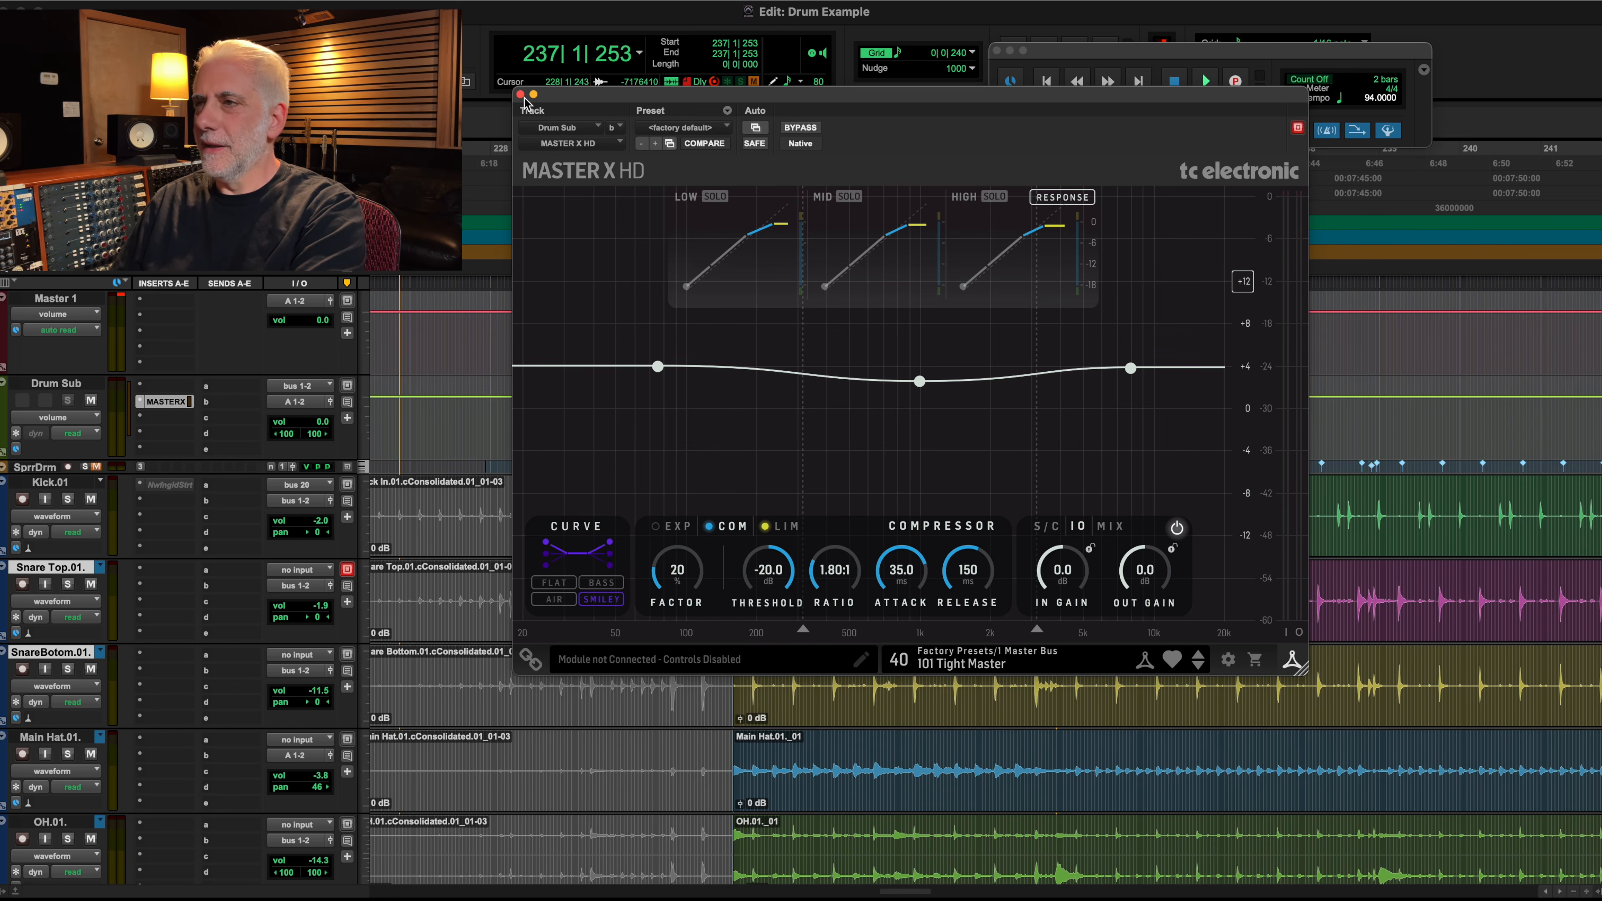
Step: Load the Drum Sub 1 preset in the MASTER X HD plug-in while playing the drum mix
key(space)
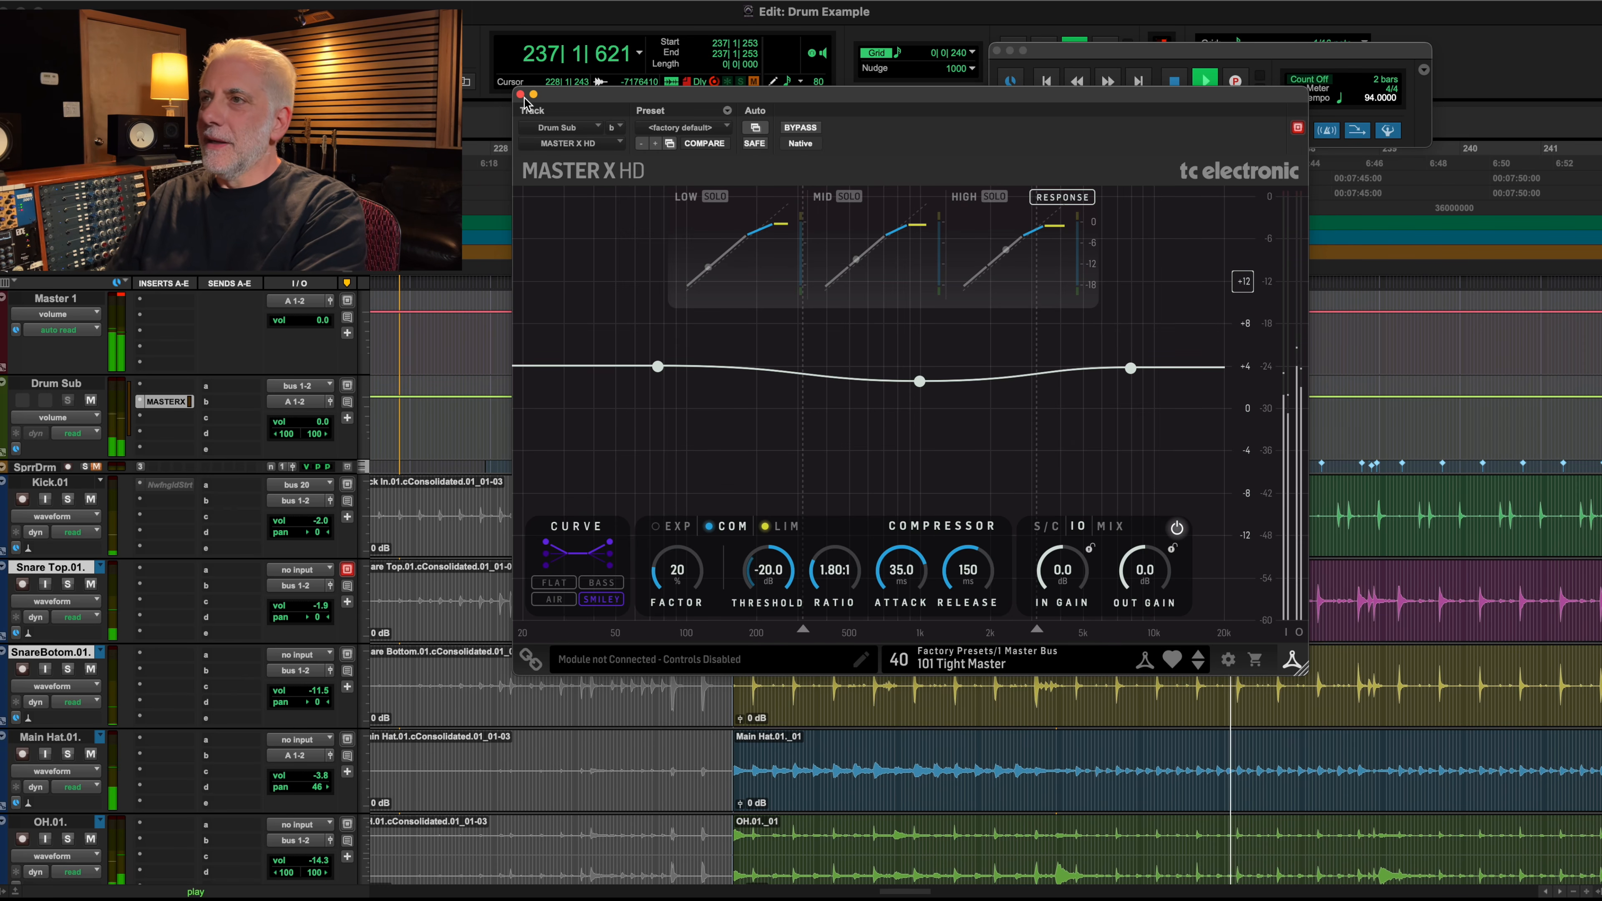
click(667, 128)
click(664, 99)
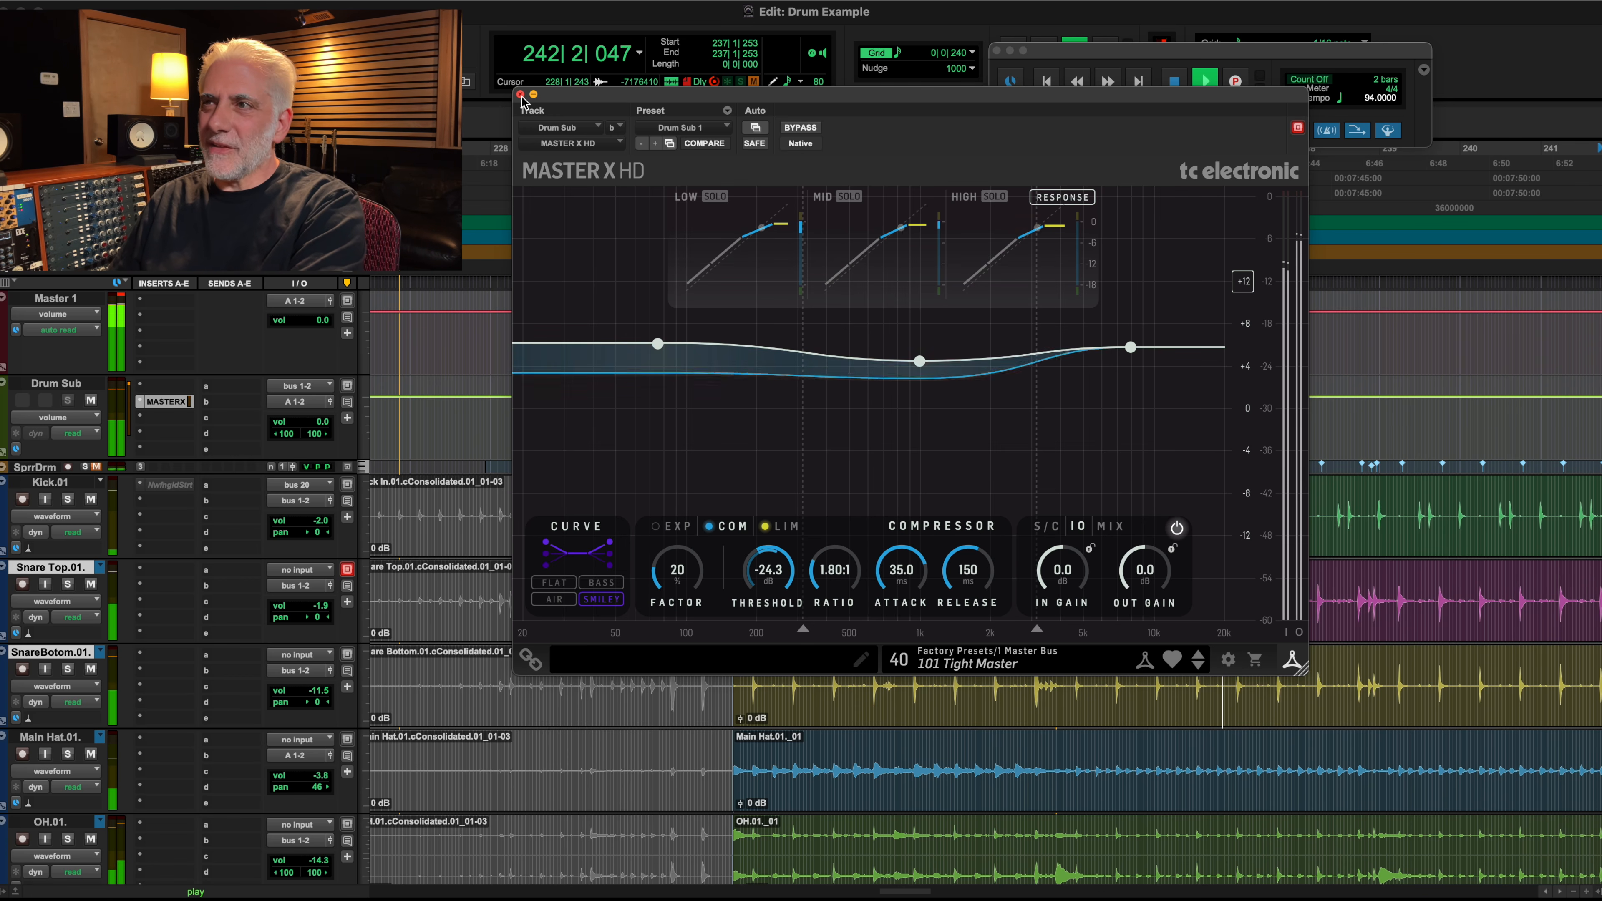
key(space)
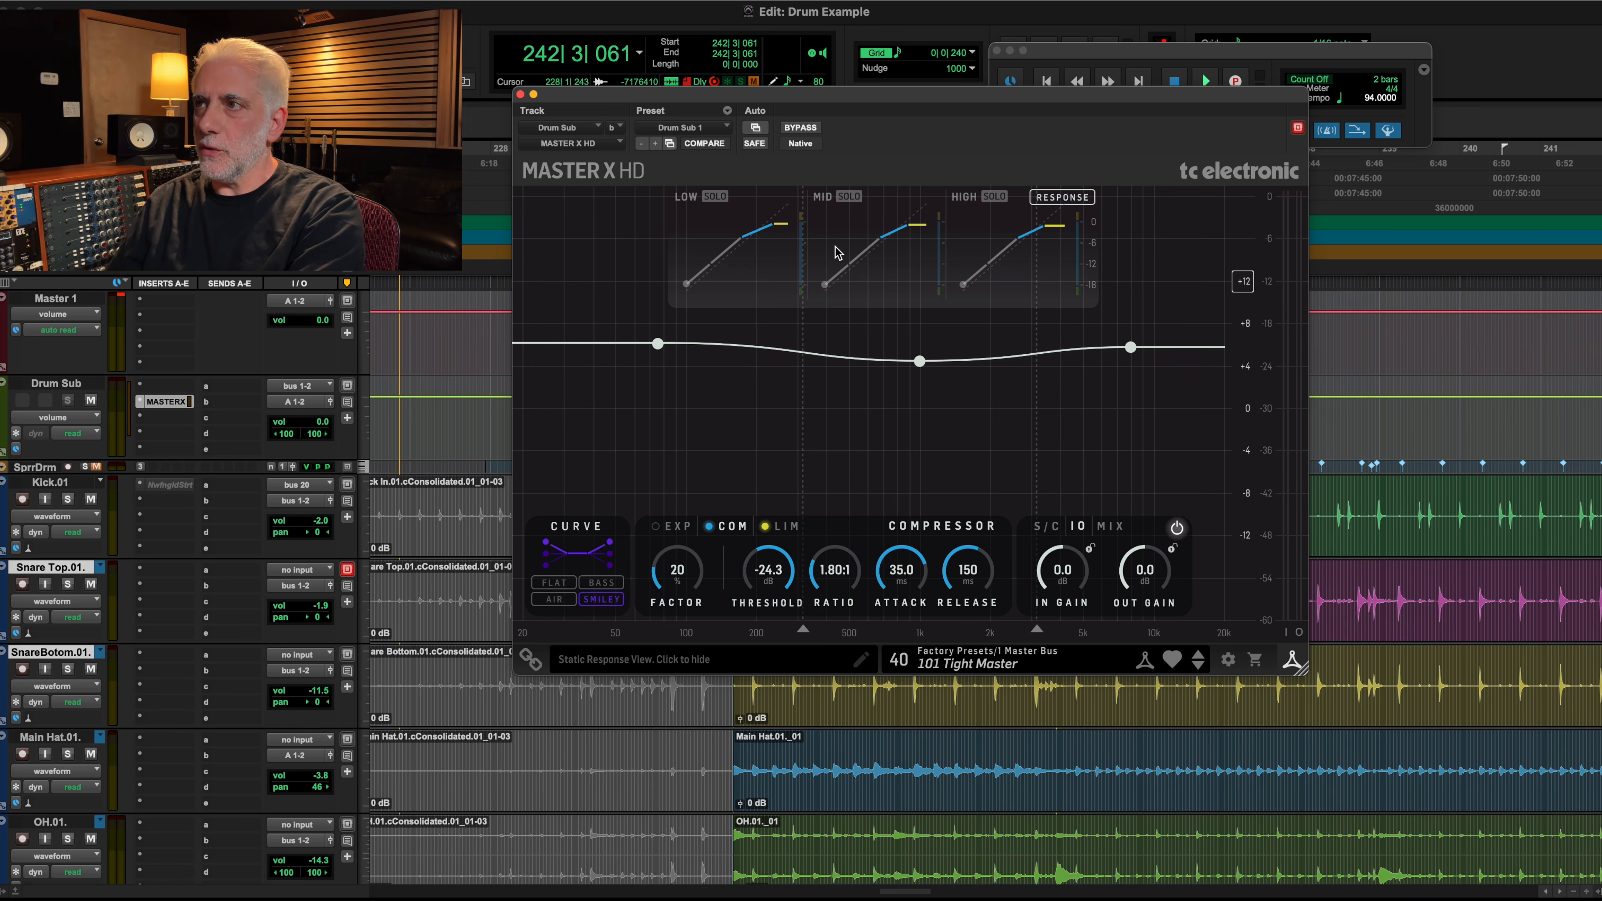
Step: Compare the drum mix with MASTER X HD engaged and bypassed during playback, and leave the plug-in bypassed
key(space)
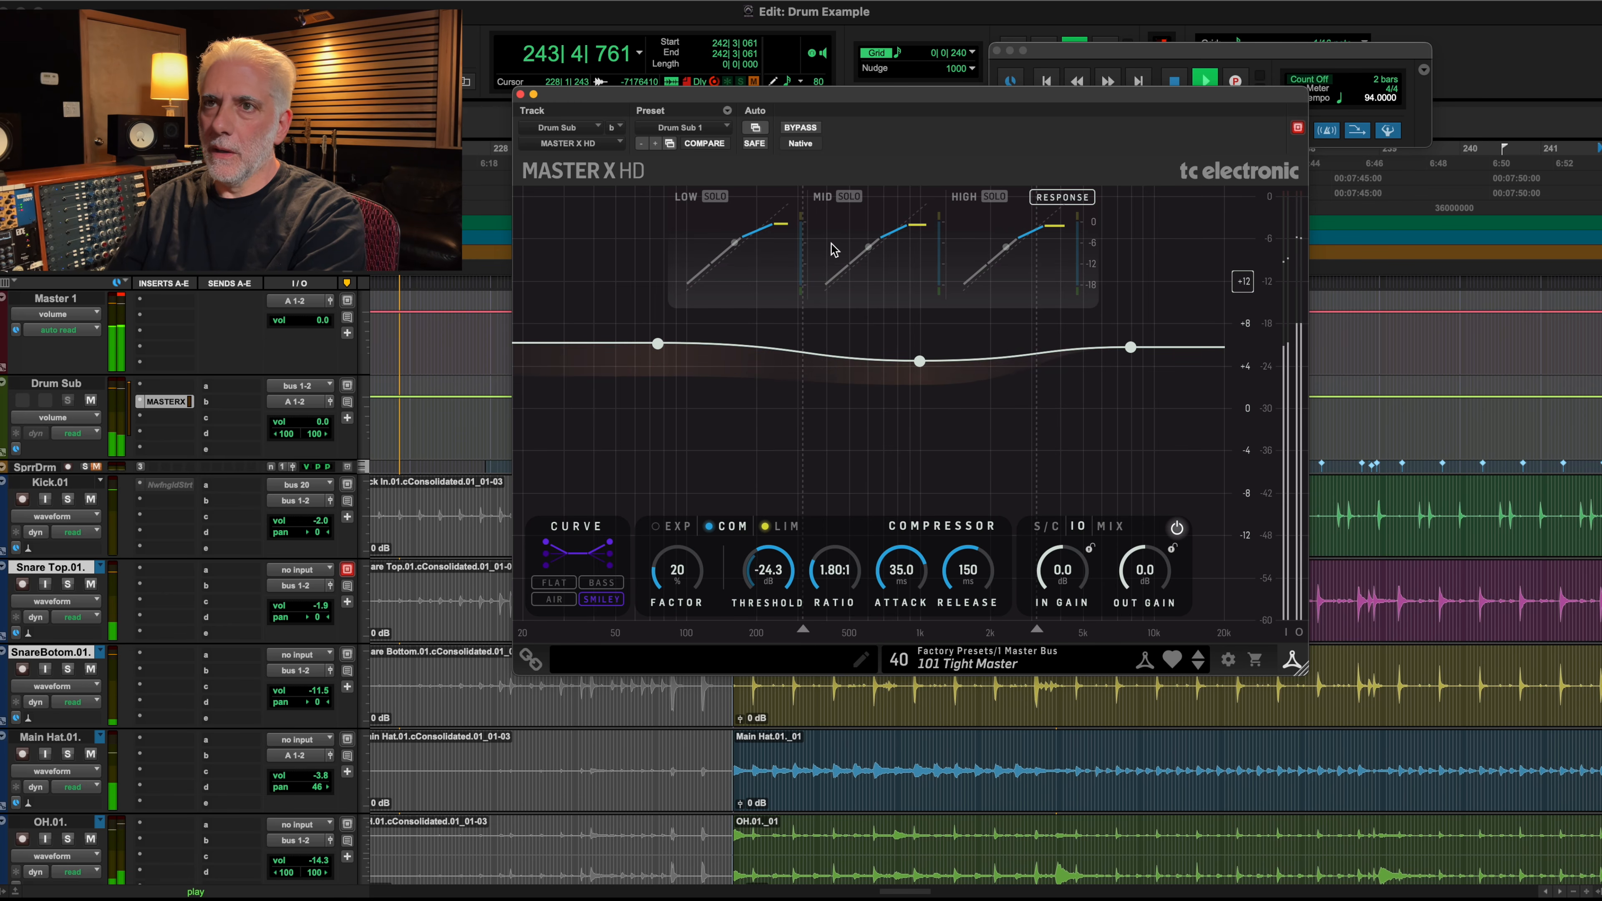
click(800, 128)
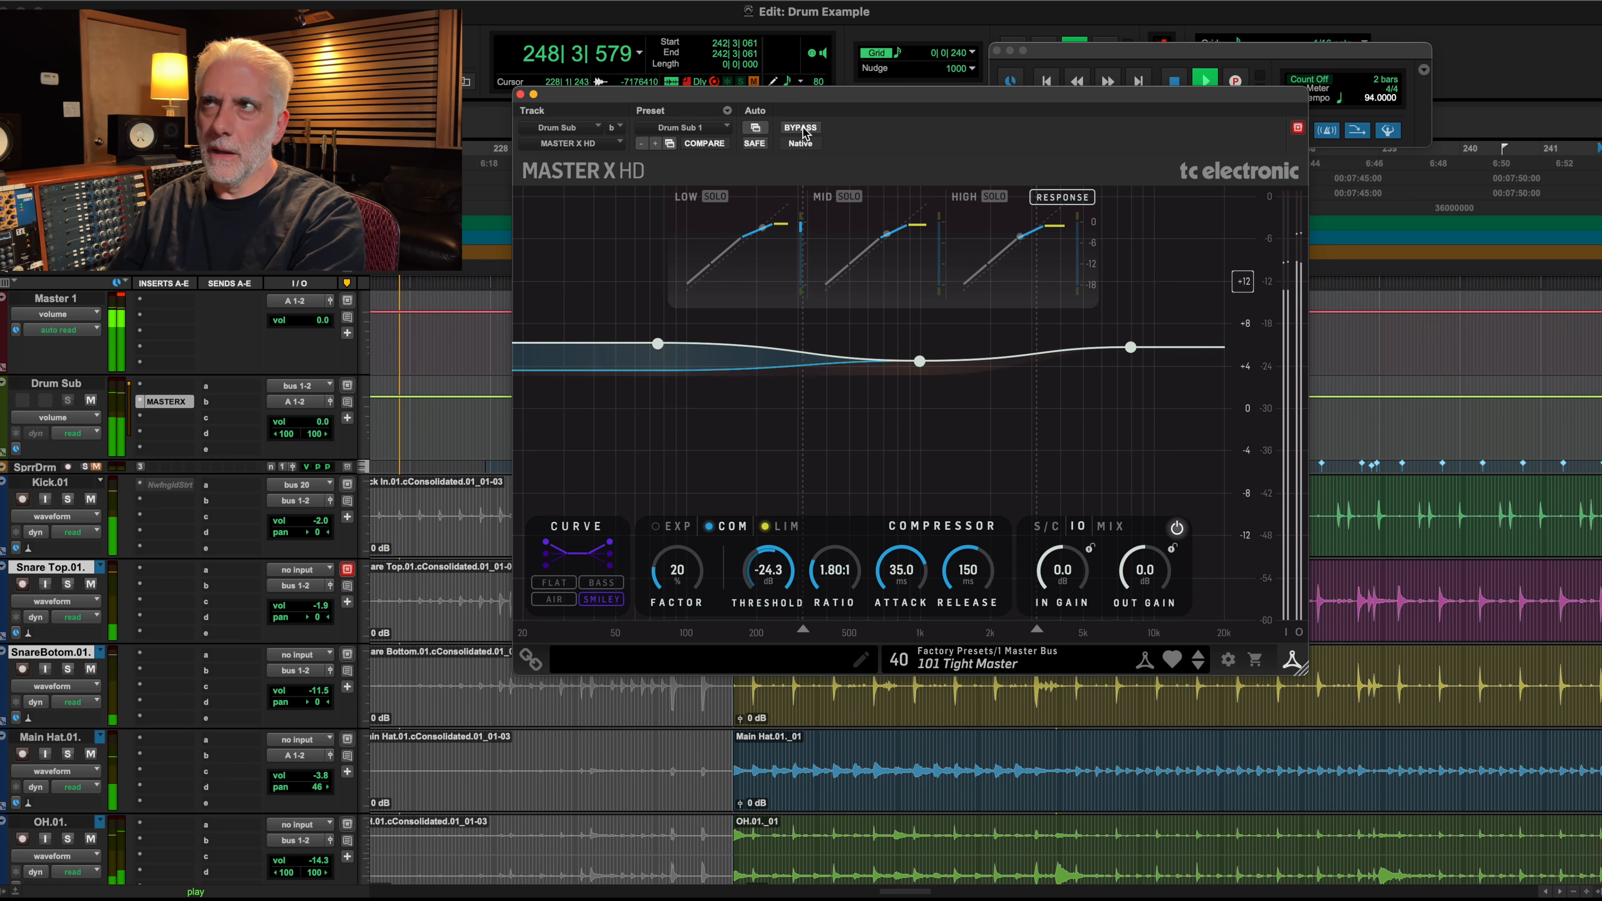
click(800, 128)
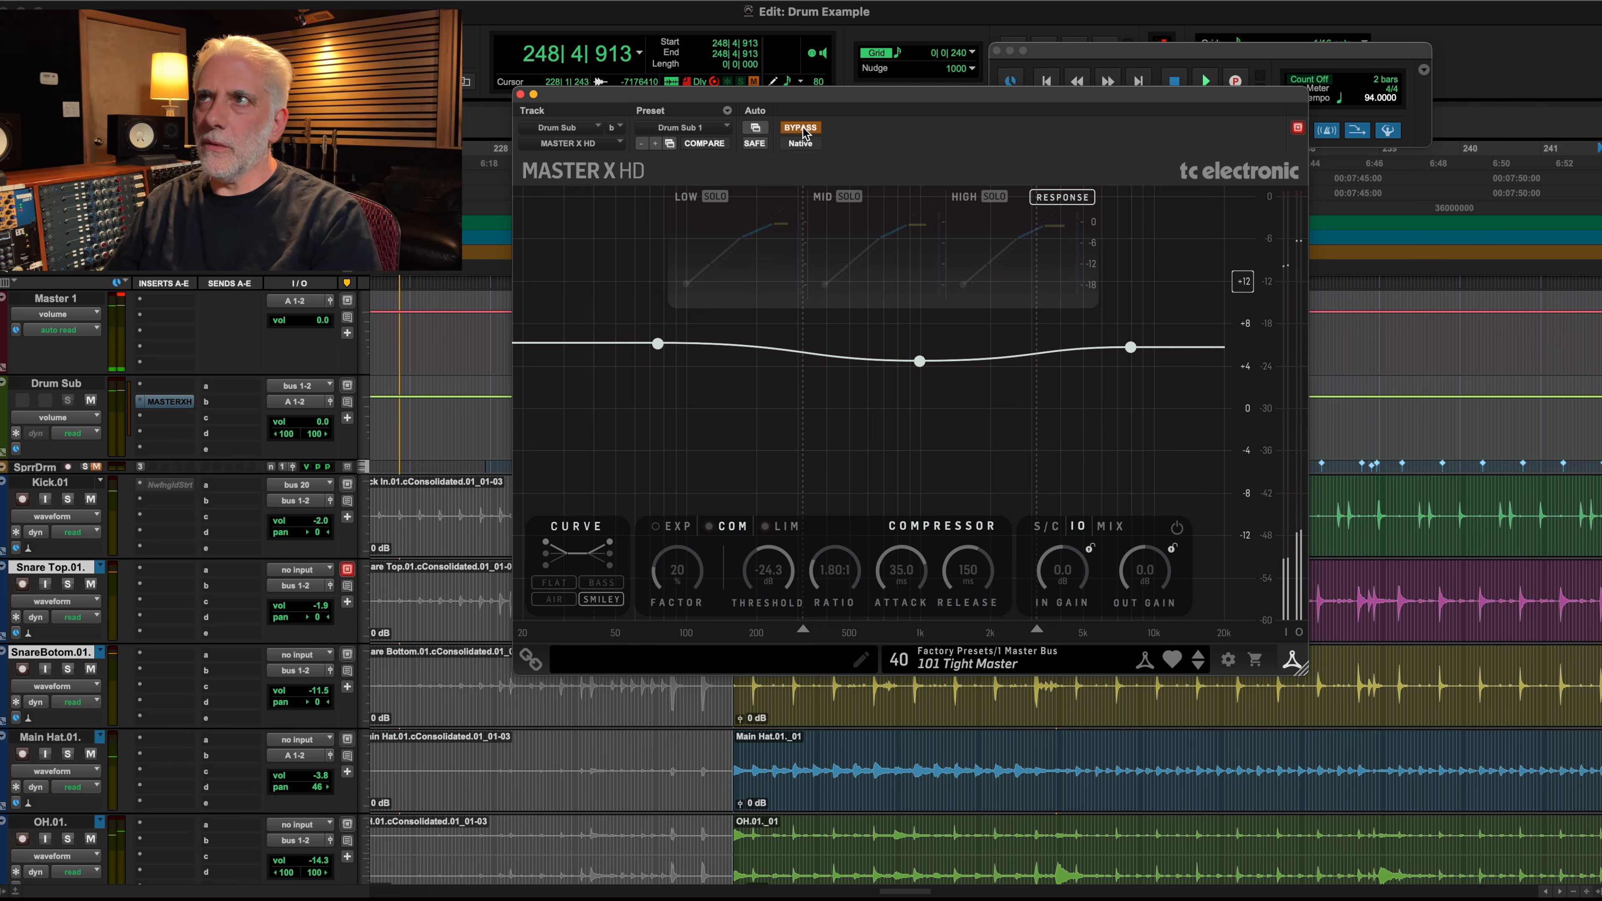
click(799, 128)
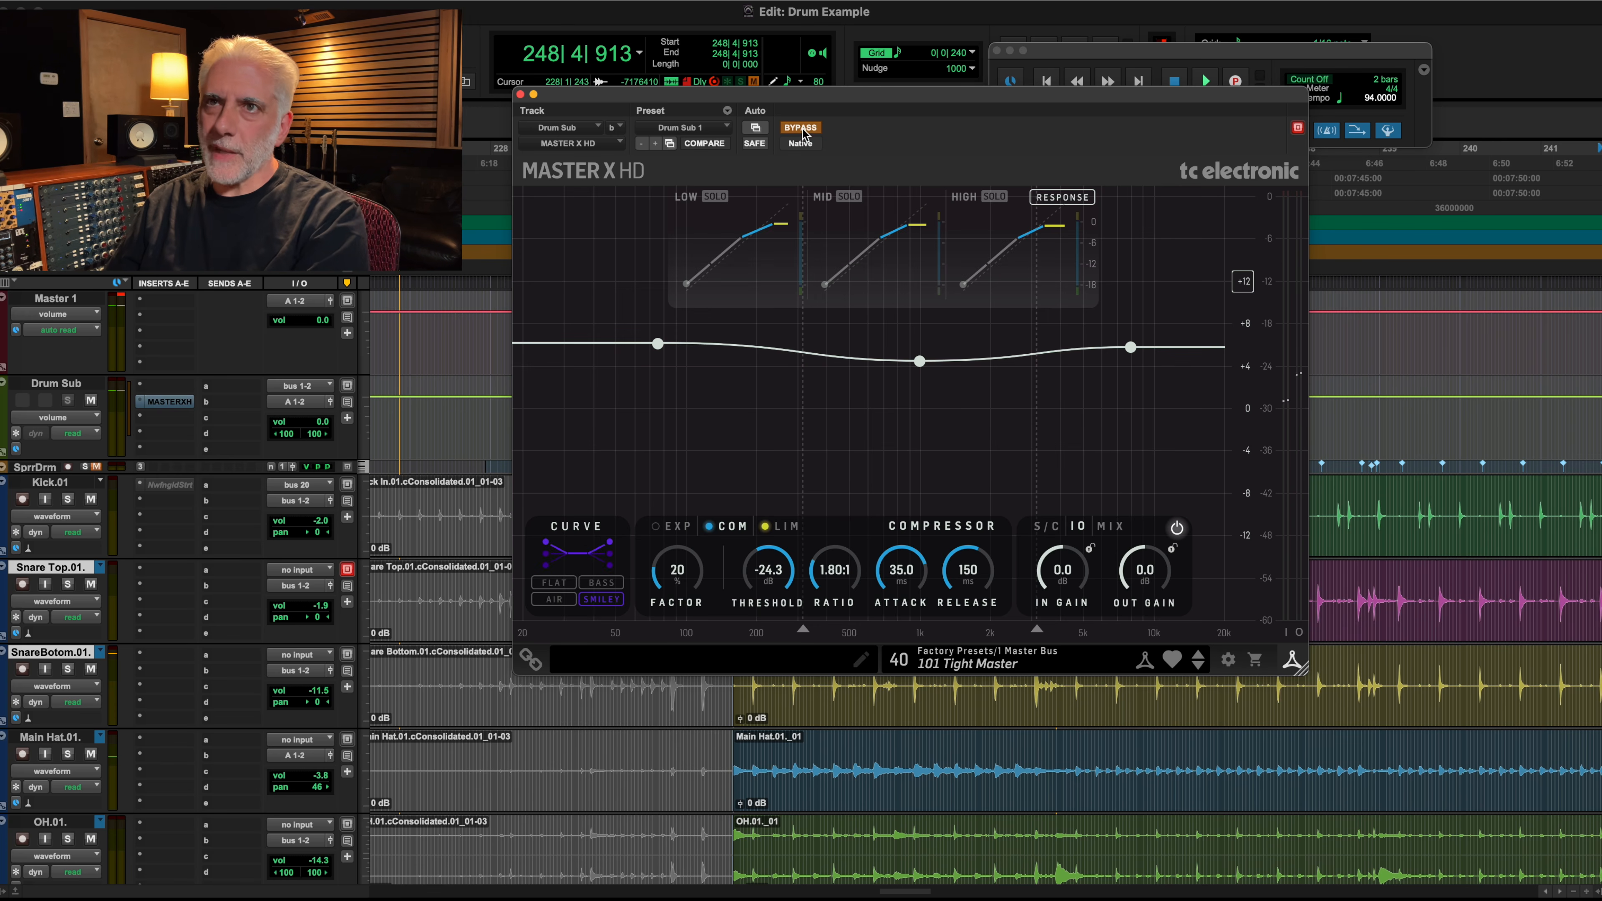
click(801, 129)
Step: Insert Universal Audio's UAD SSL G Bus Compressor (stereo) as a multichannel plug-in on the Master 1 track
click(144, 321)
mouse_move(208, 318)
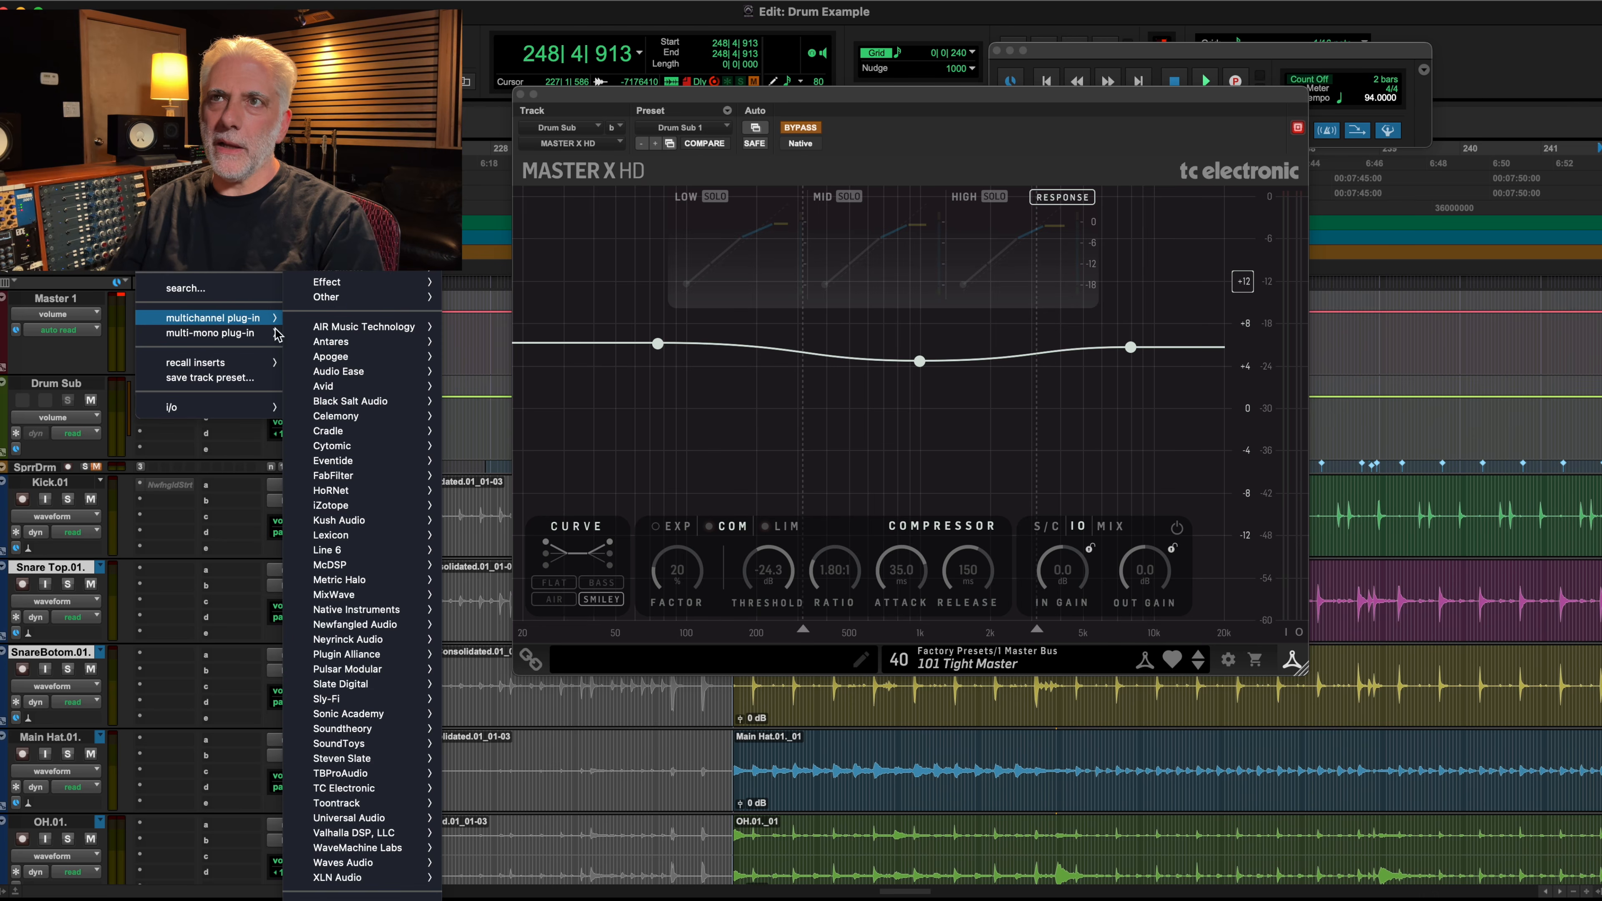
mouse_move(335, 148)
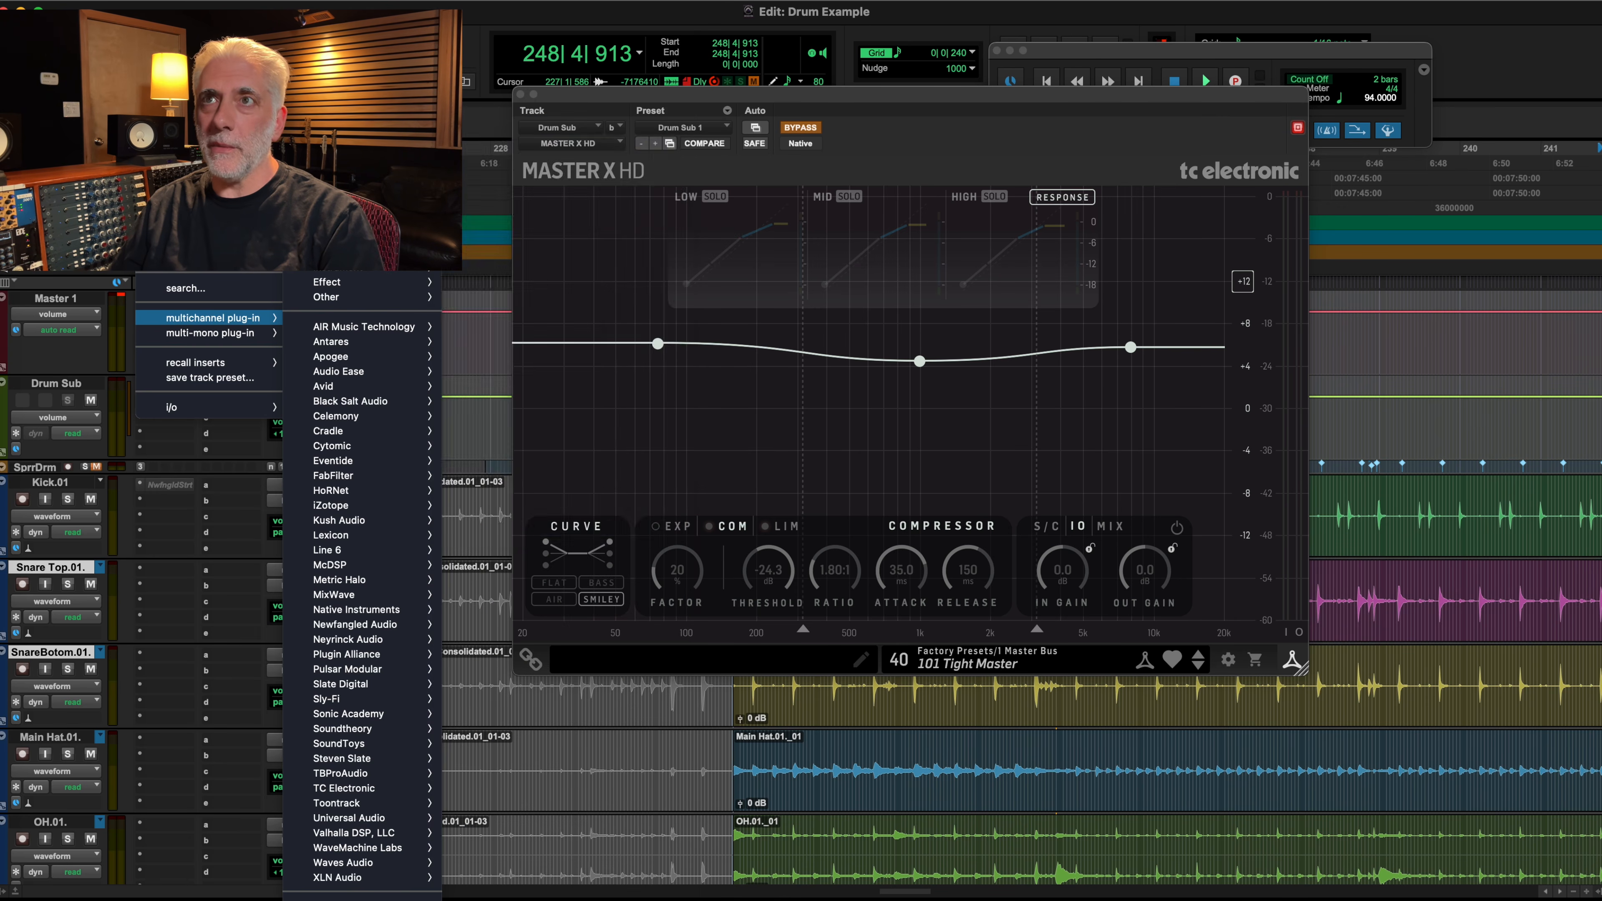
mouse_move(333, 273)
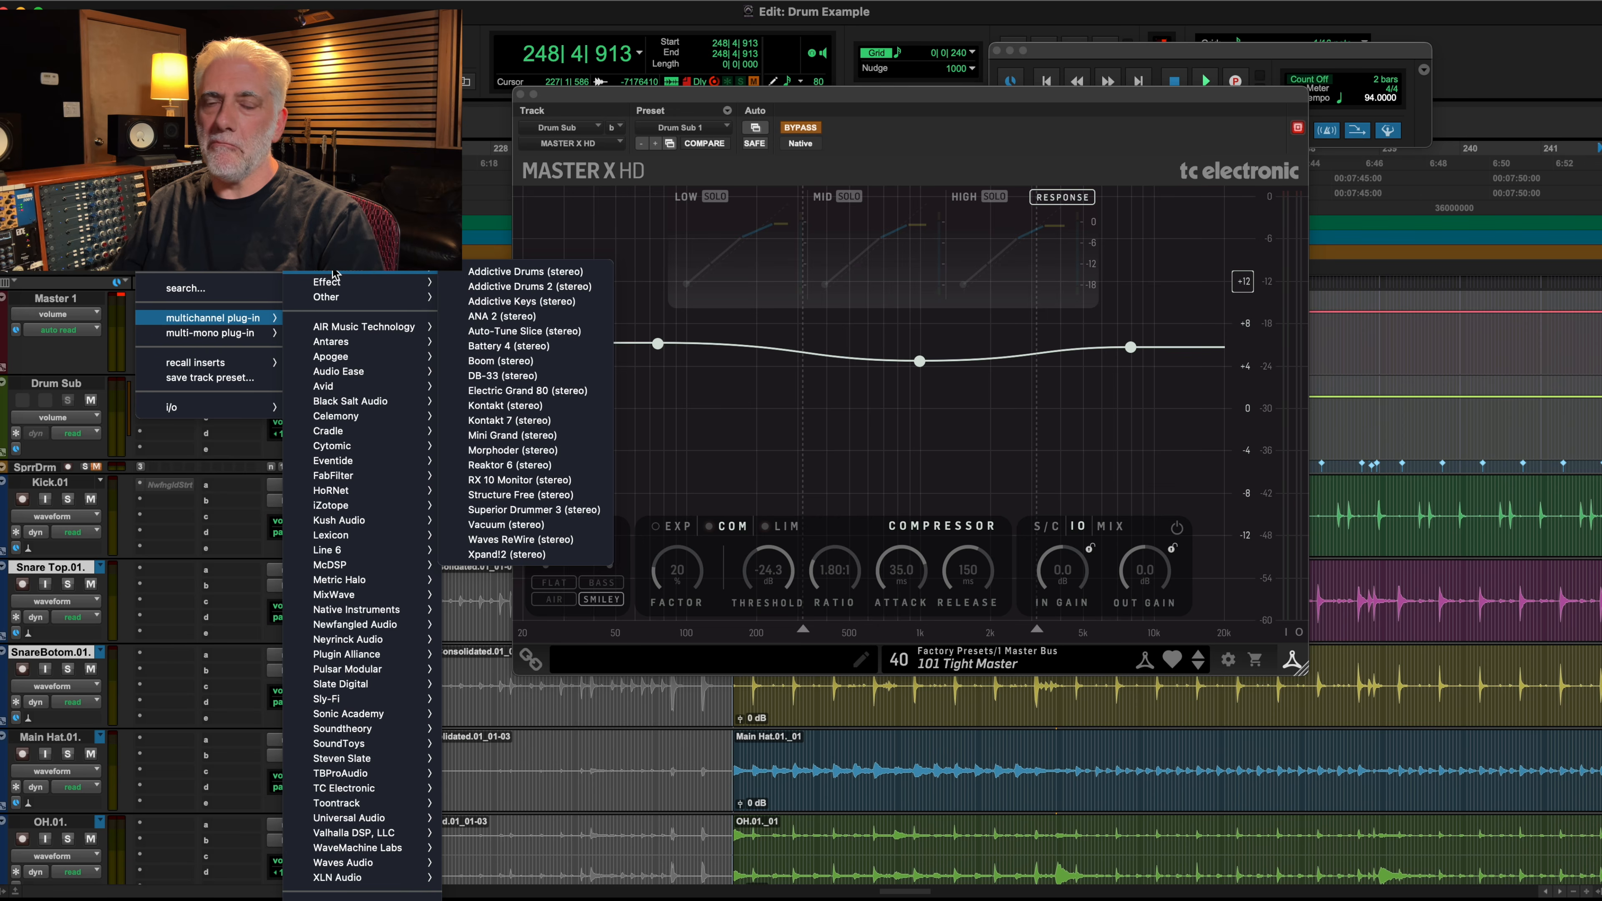
mouse_move(310, 823)
scroll(536, 868, down, 20)
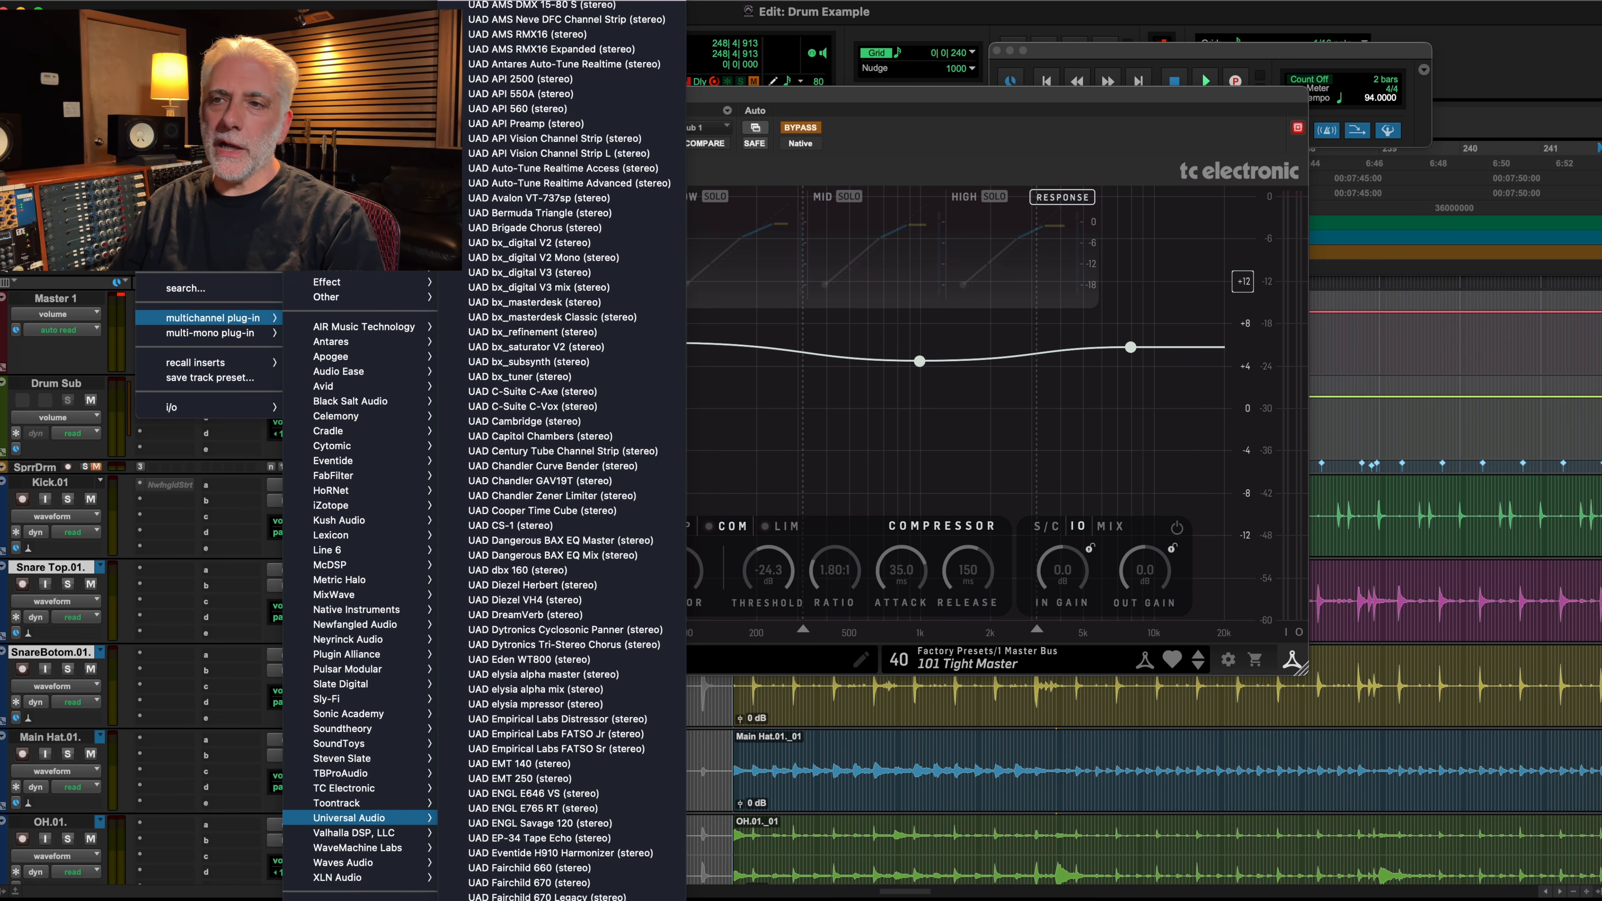
scroll(542, 820, down, 20)
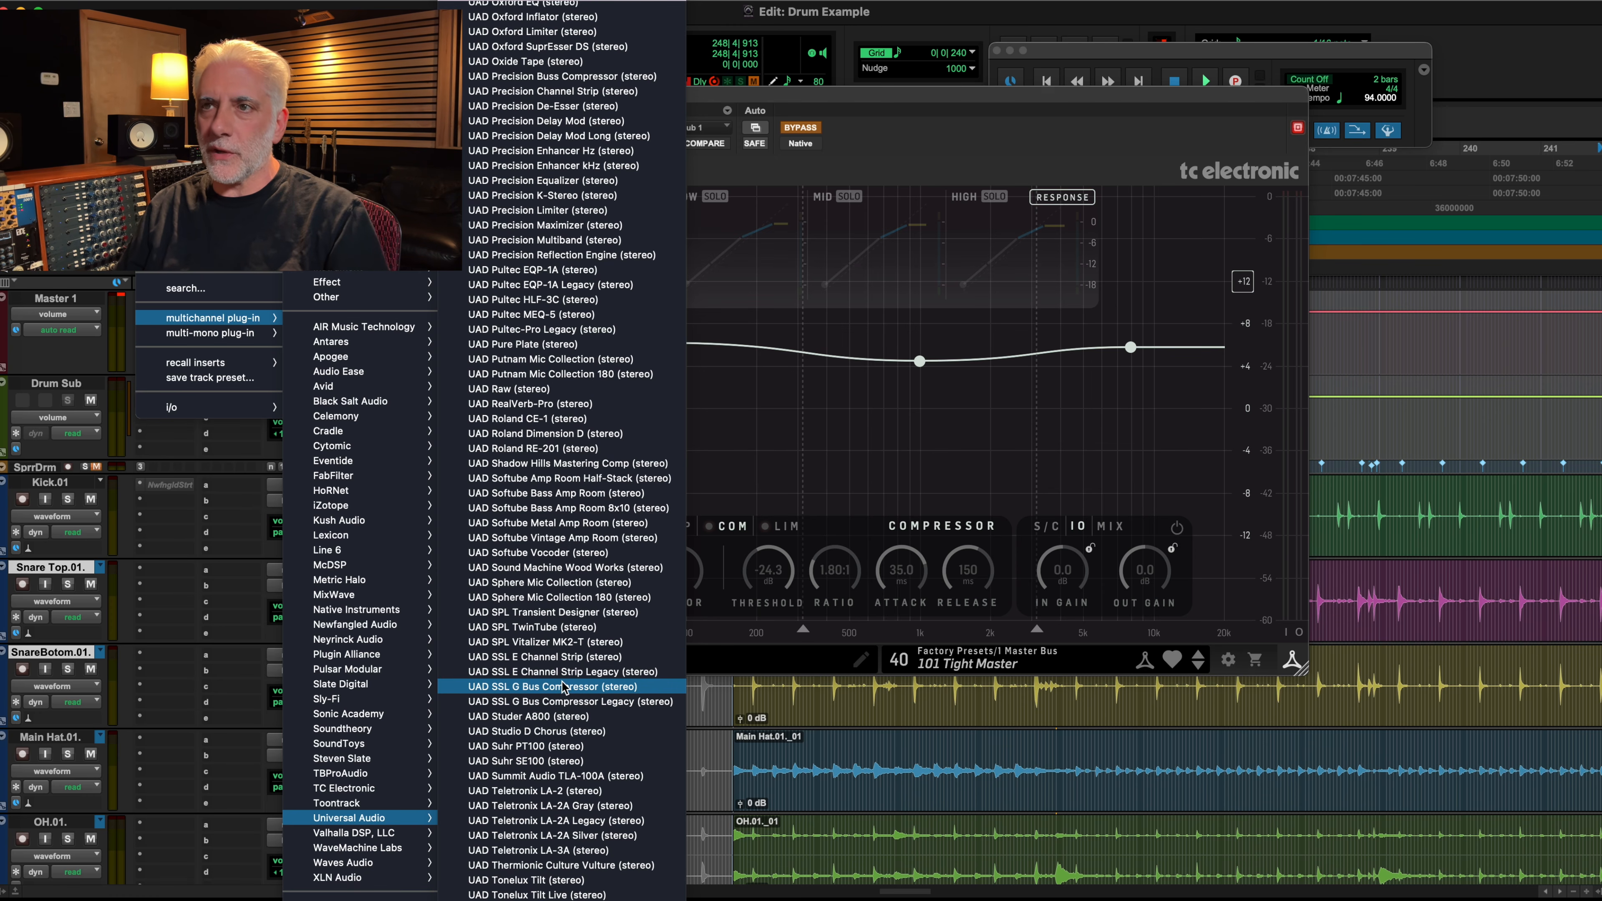
click(564, 687)
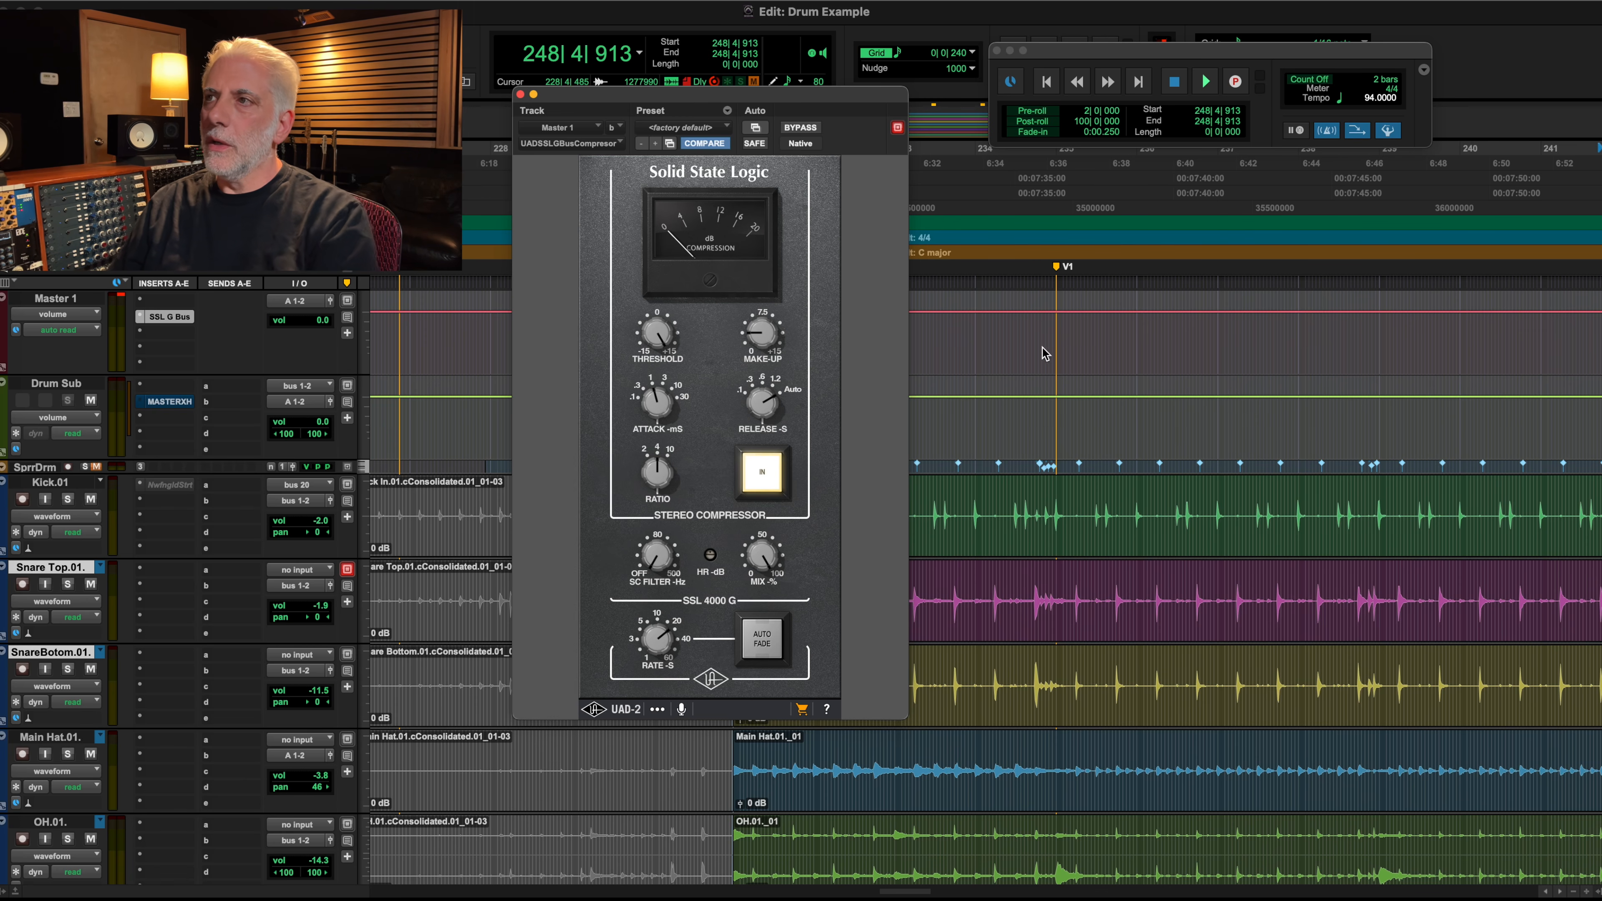
Step: Adjust the SSL G Bus Compressor's threshold, attack and release while playing the drum mix
key(space)
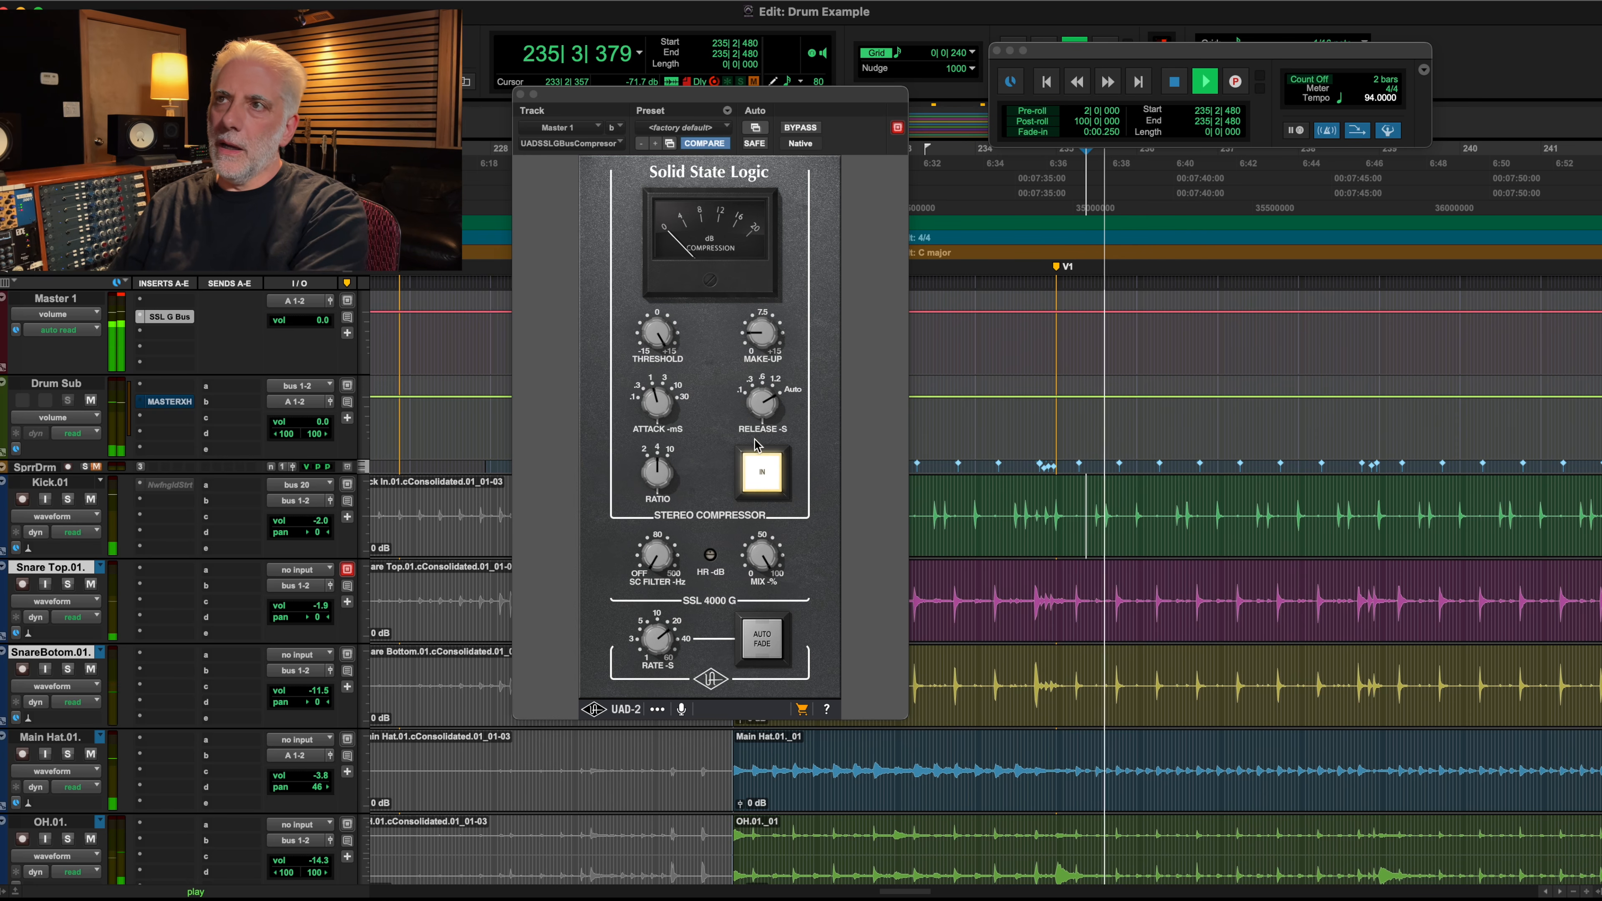
drag(668, 413, 669, 380)
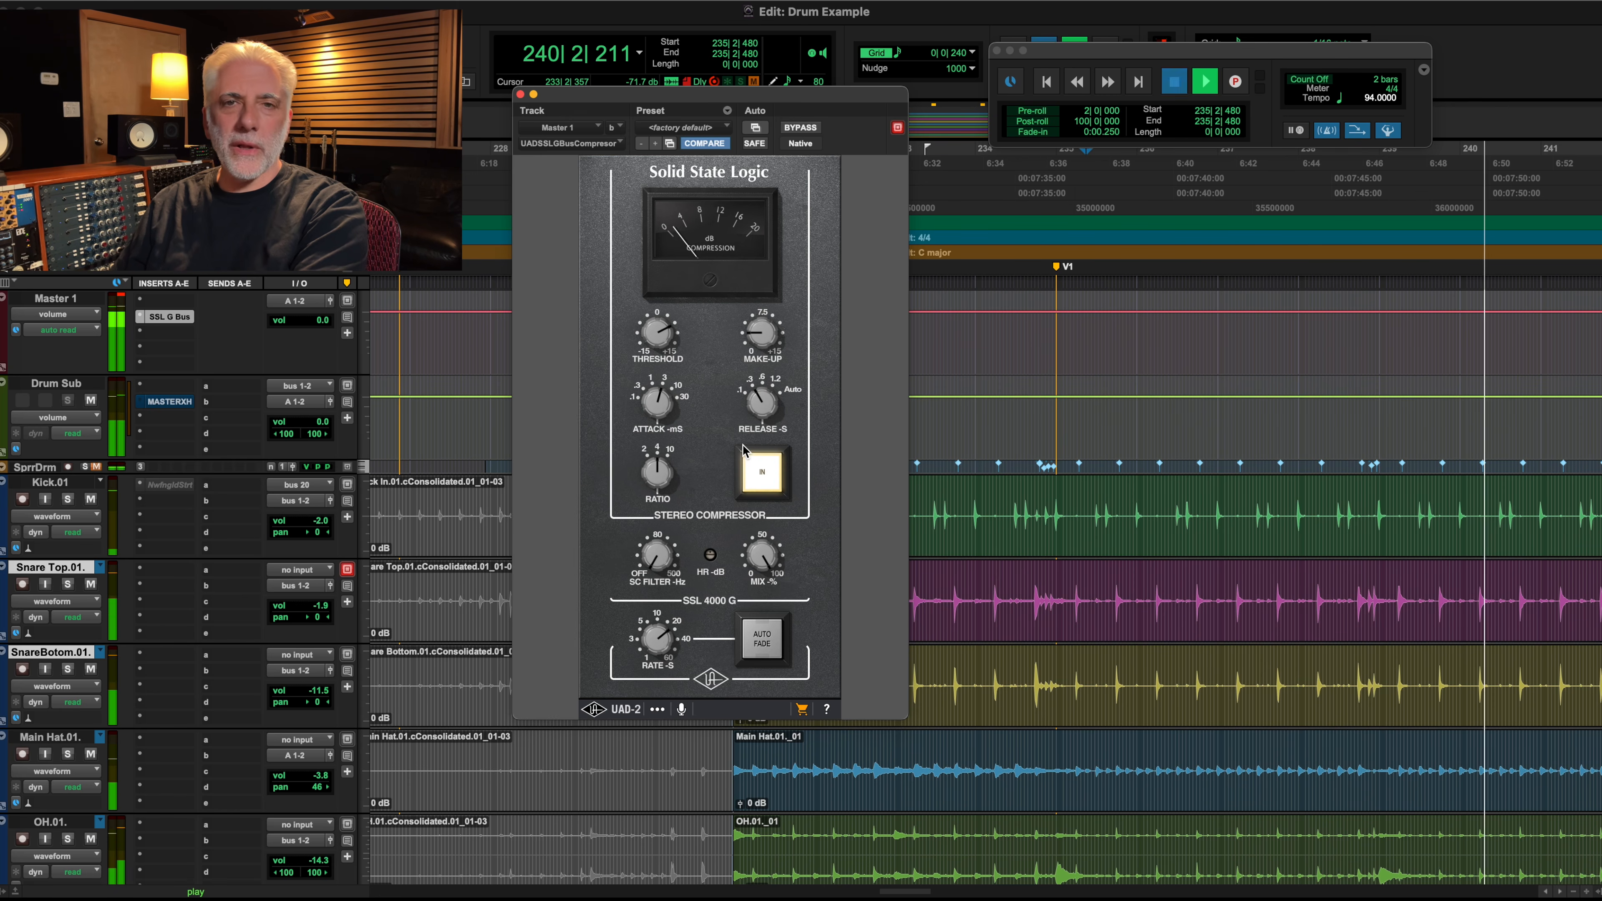
key(space)
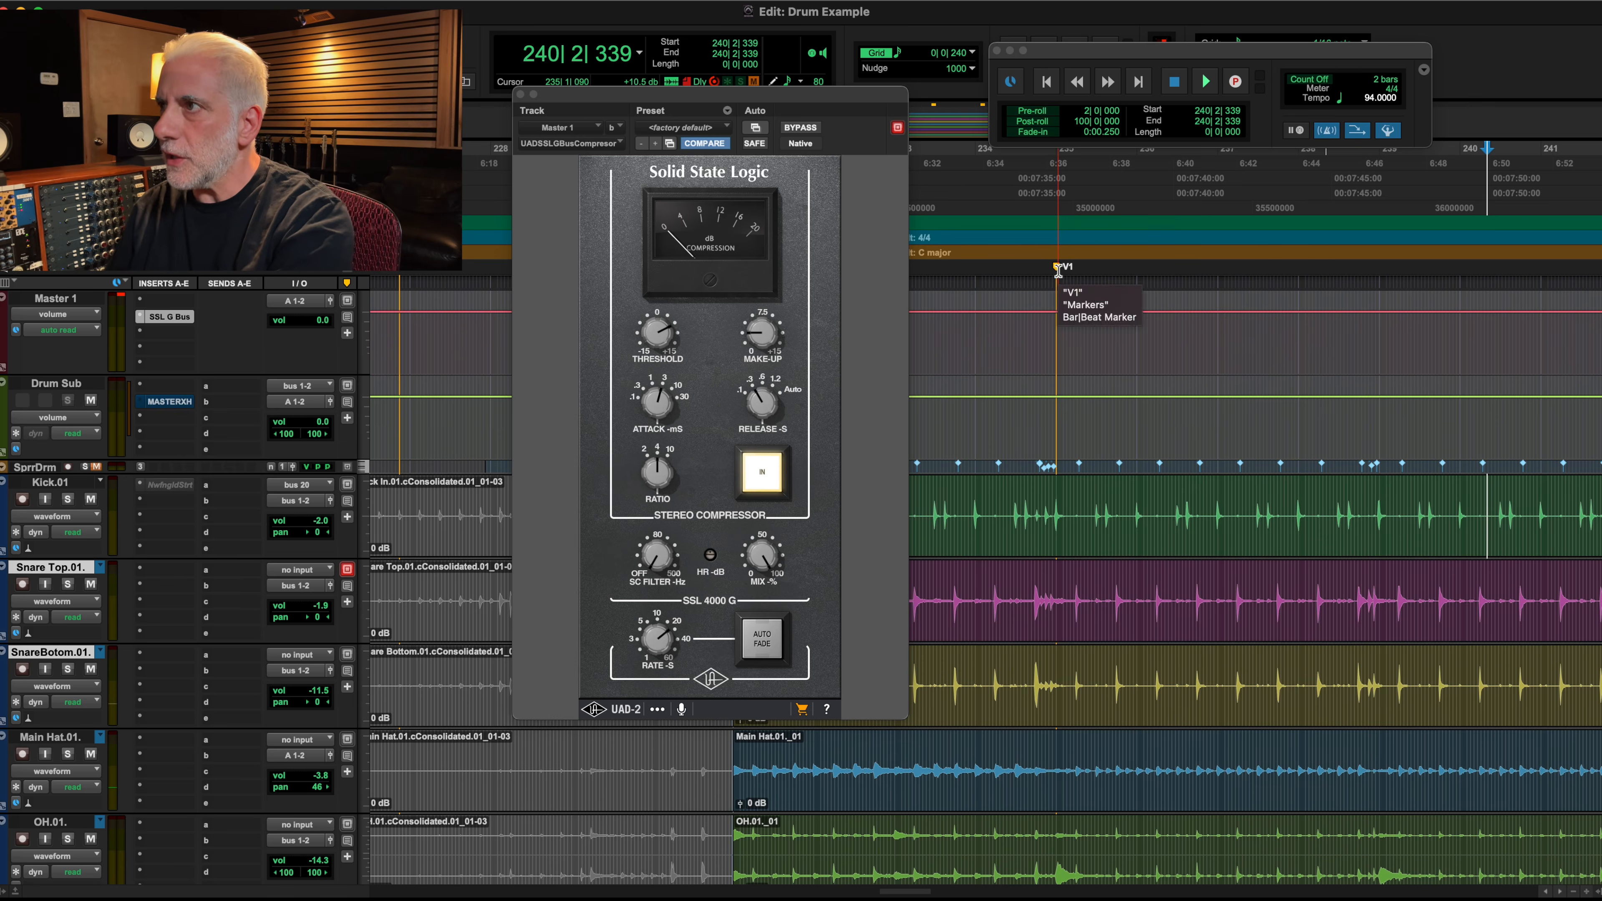
Step: Select the range from marker V1 to marker C1 and play it with loop playback enabled
key(r)
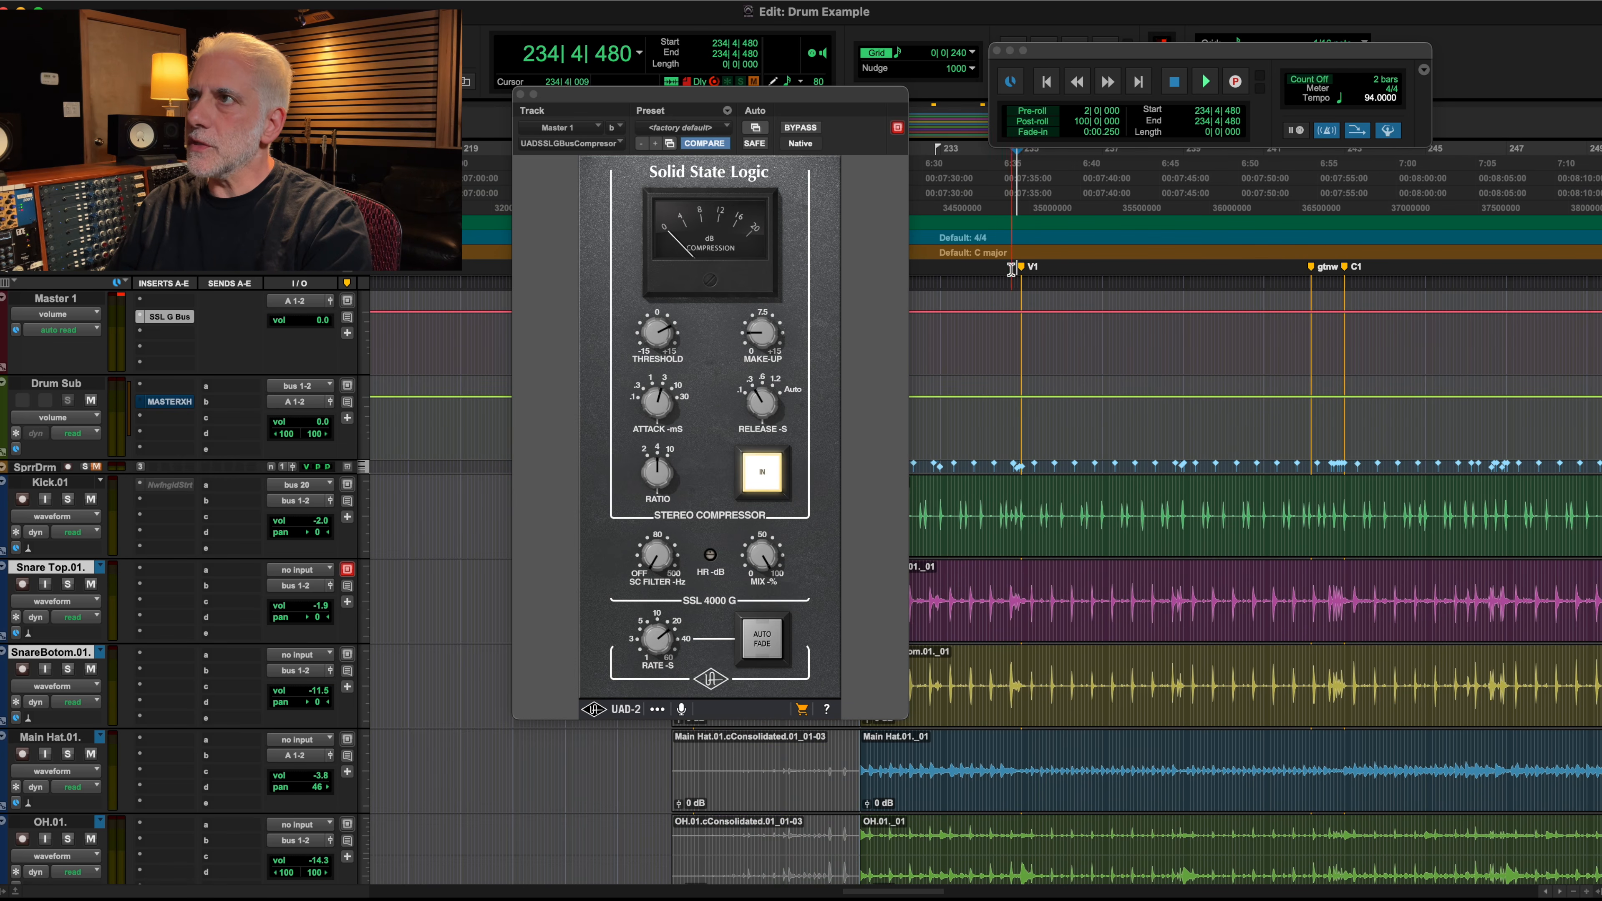
shift+click(1349, 270)
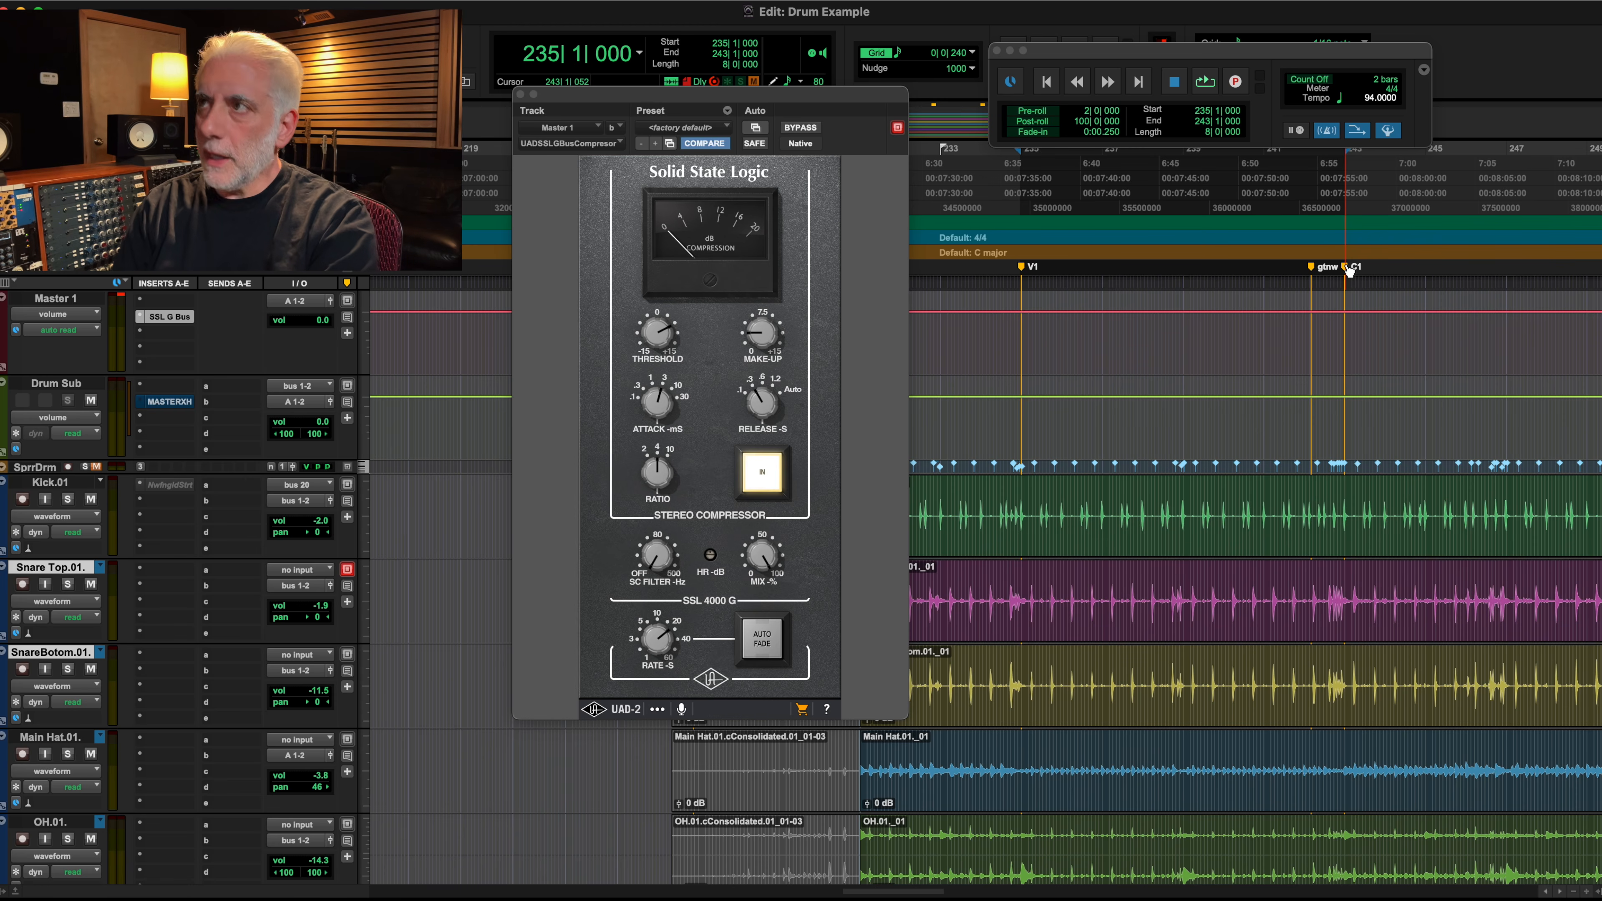
key(space)
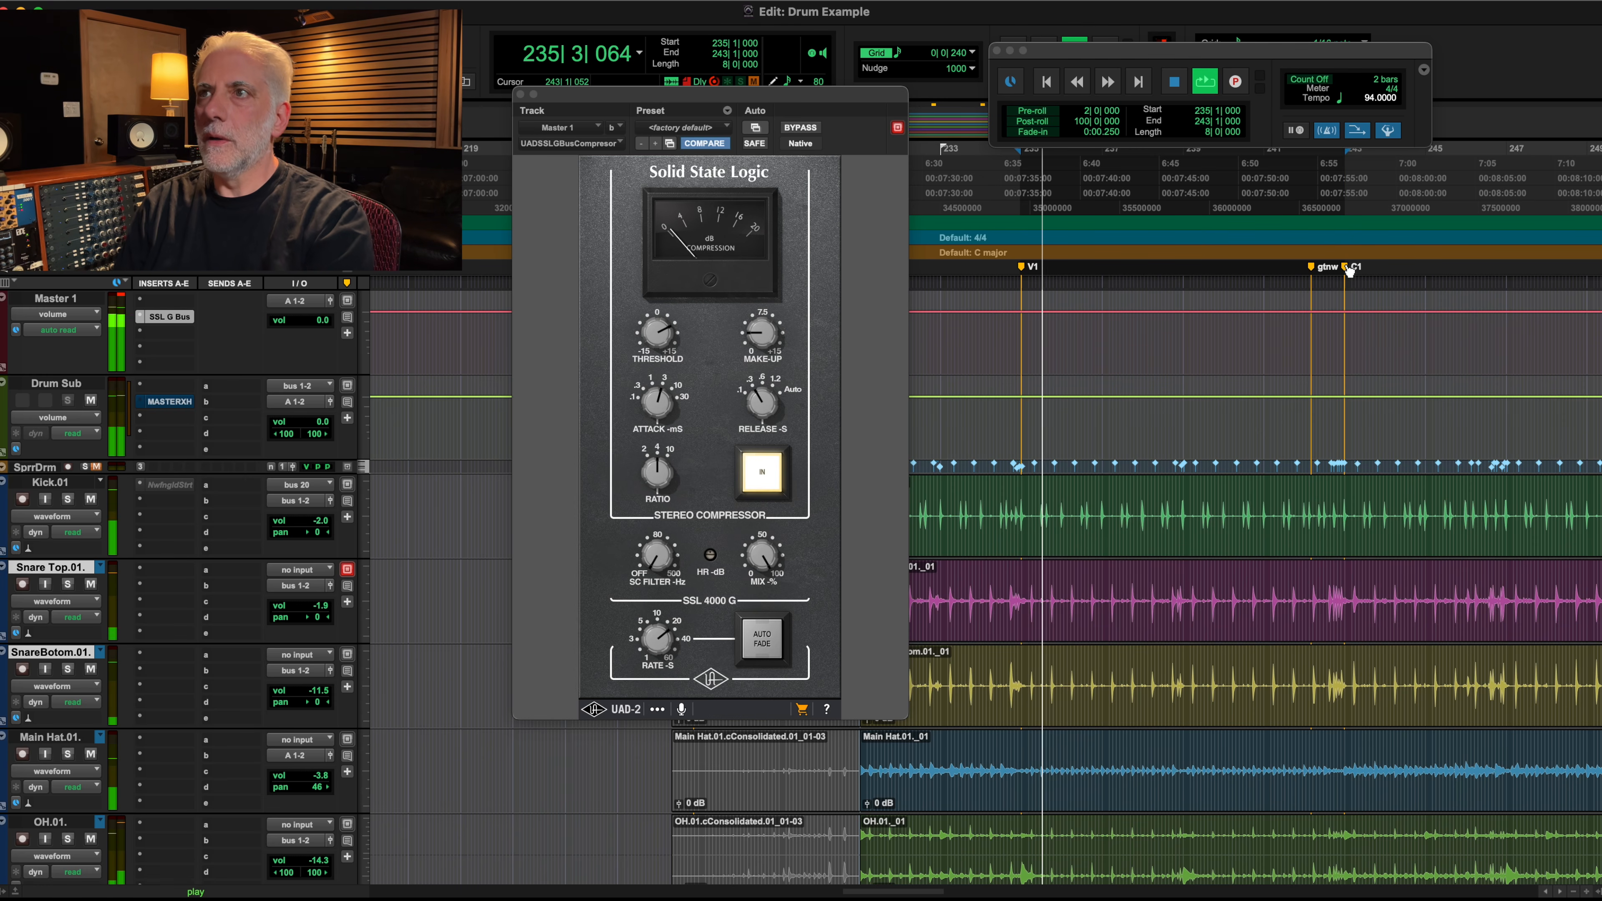
Step: Compare the looped mix with the SSL G Bus Compressor bypassed and engaged, and lower its threshold slightly
click(801, 128)
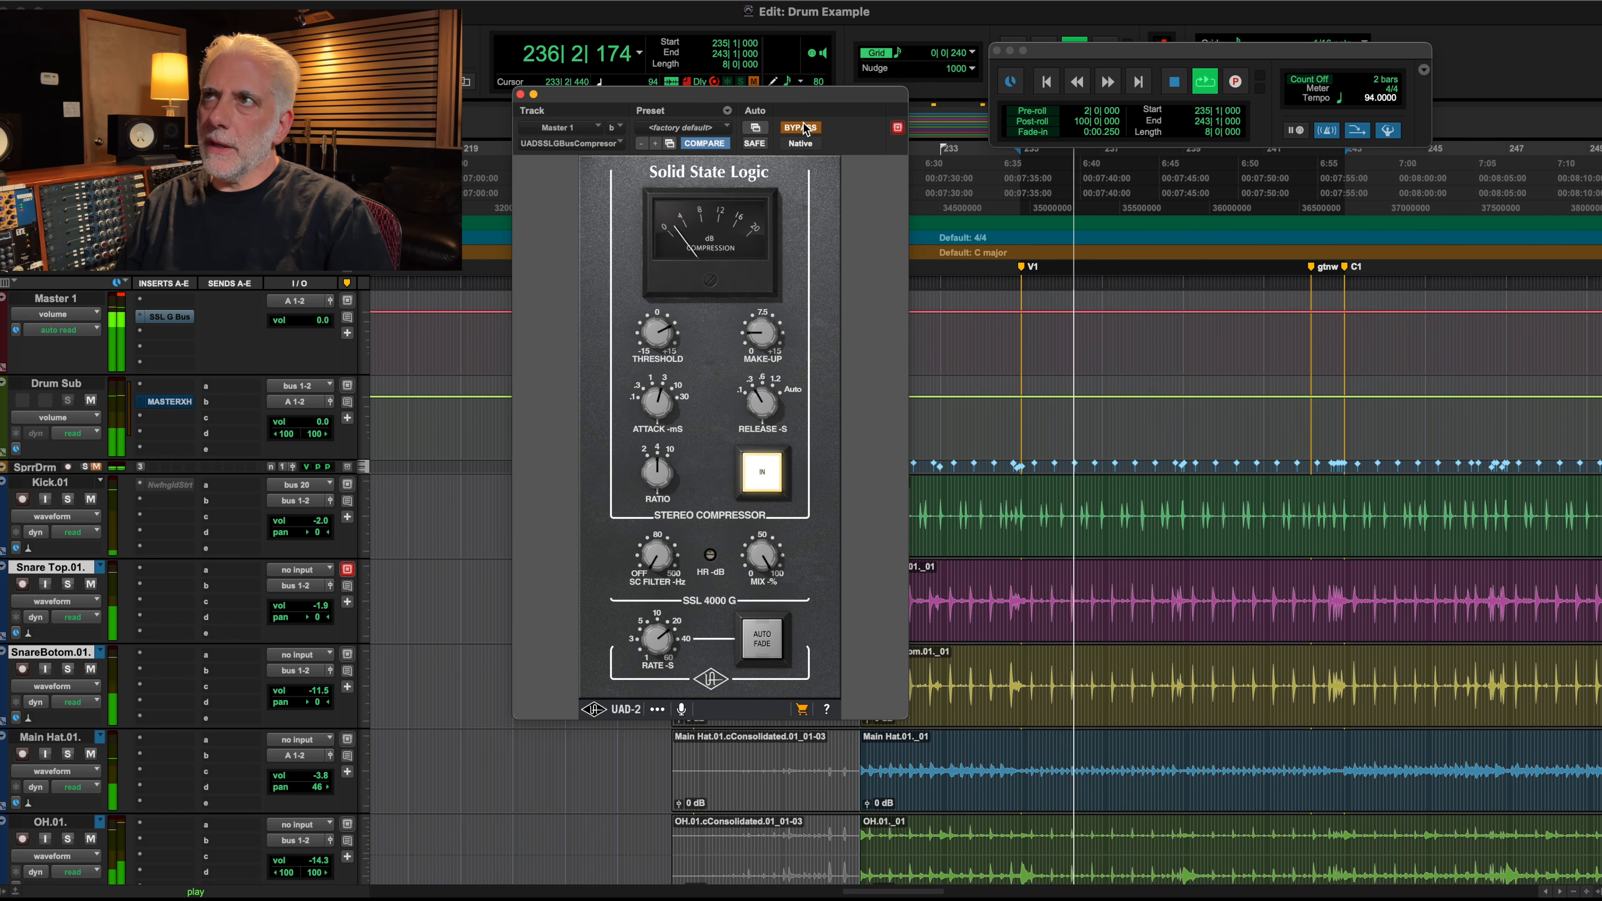
click(801, 128)
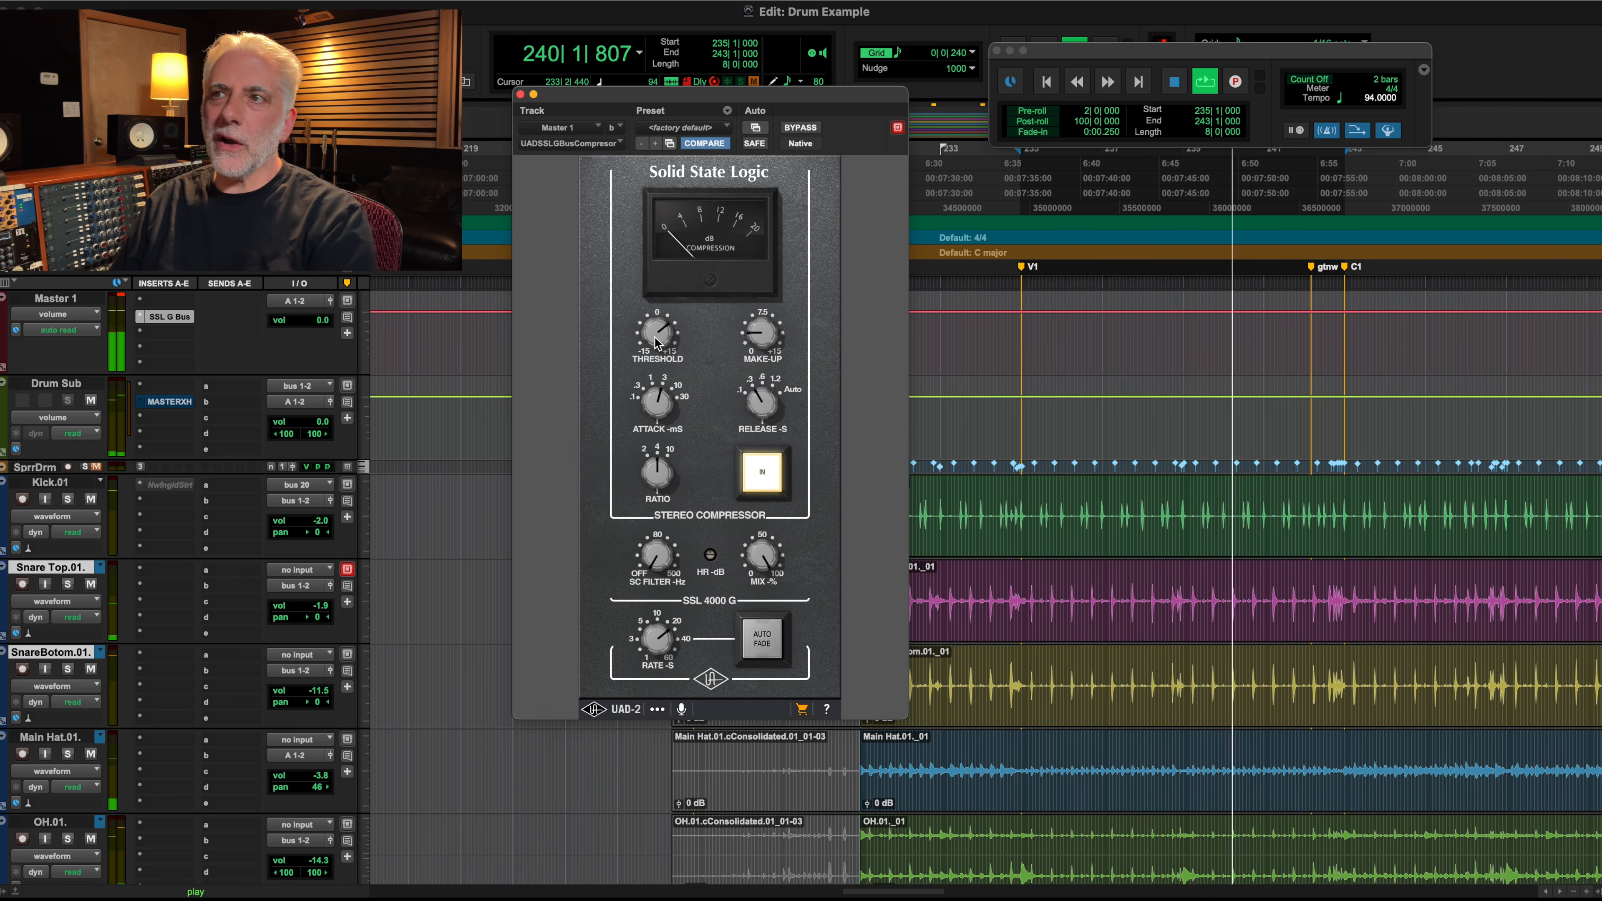
key(space)
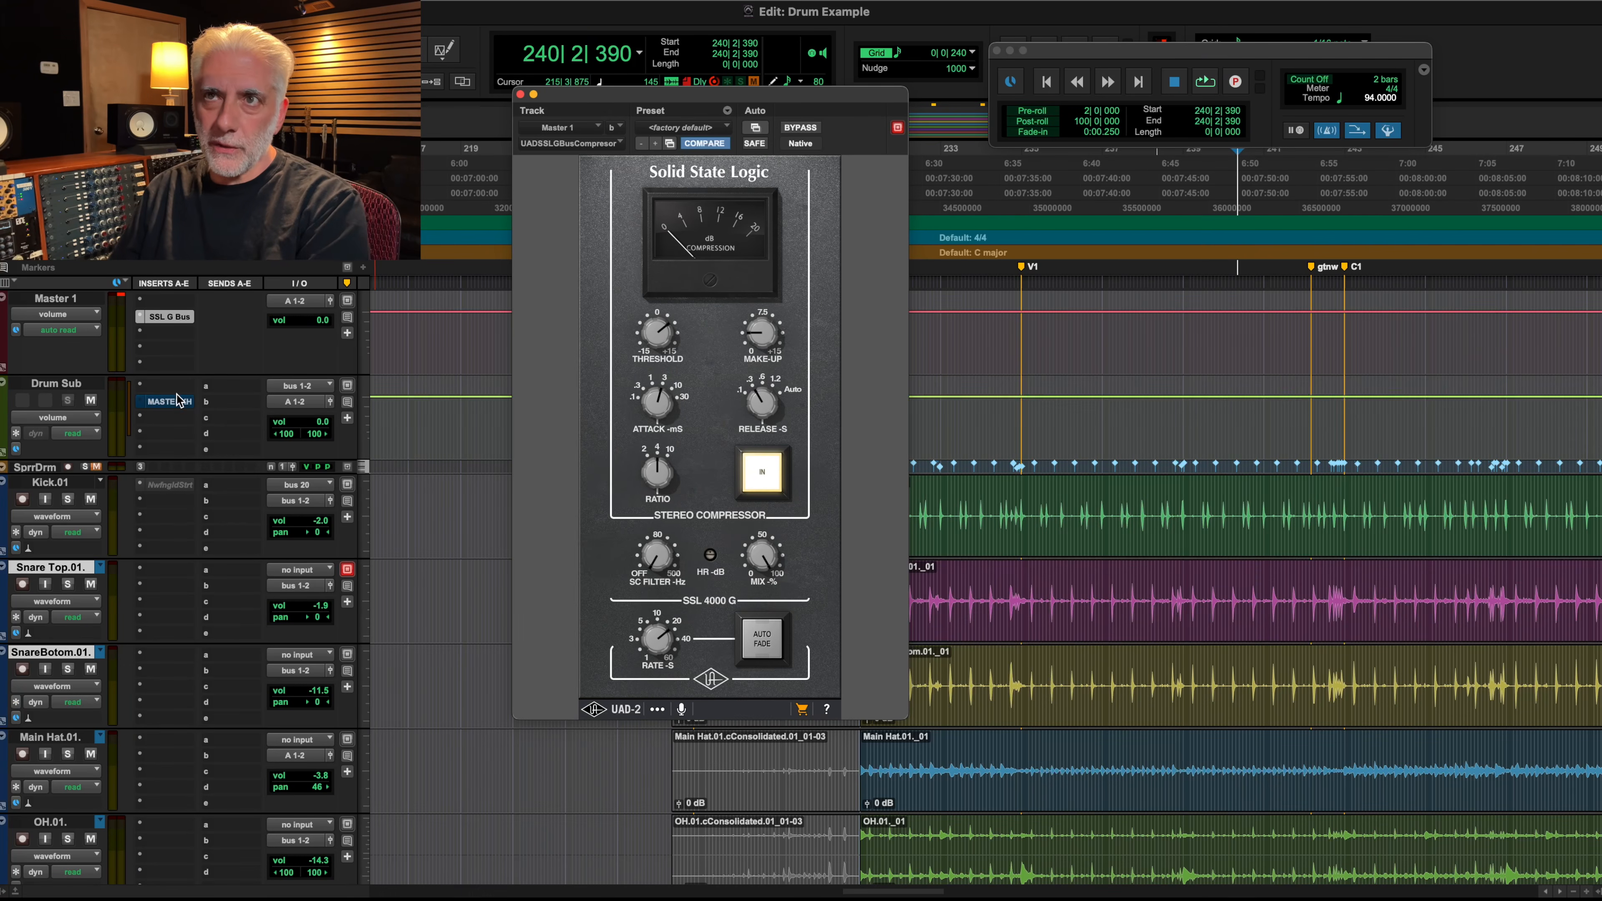
Step: Play the mix from marker V1 with the Drum Sub's MASTER X HD plug-in re-engaged and its settings open
key(space)
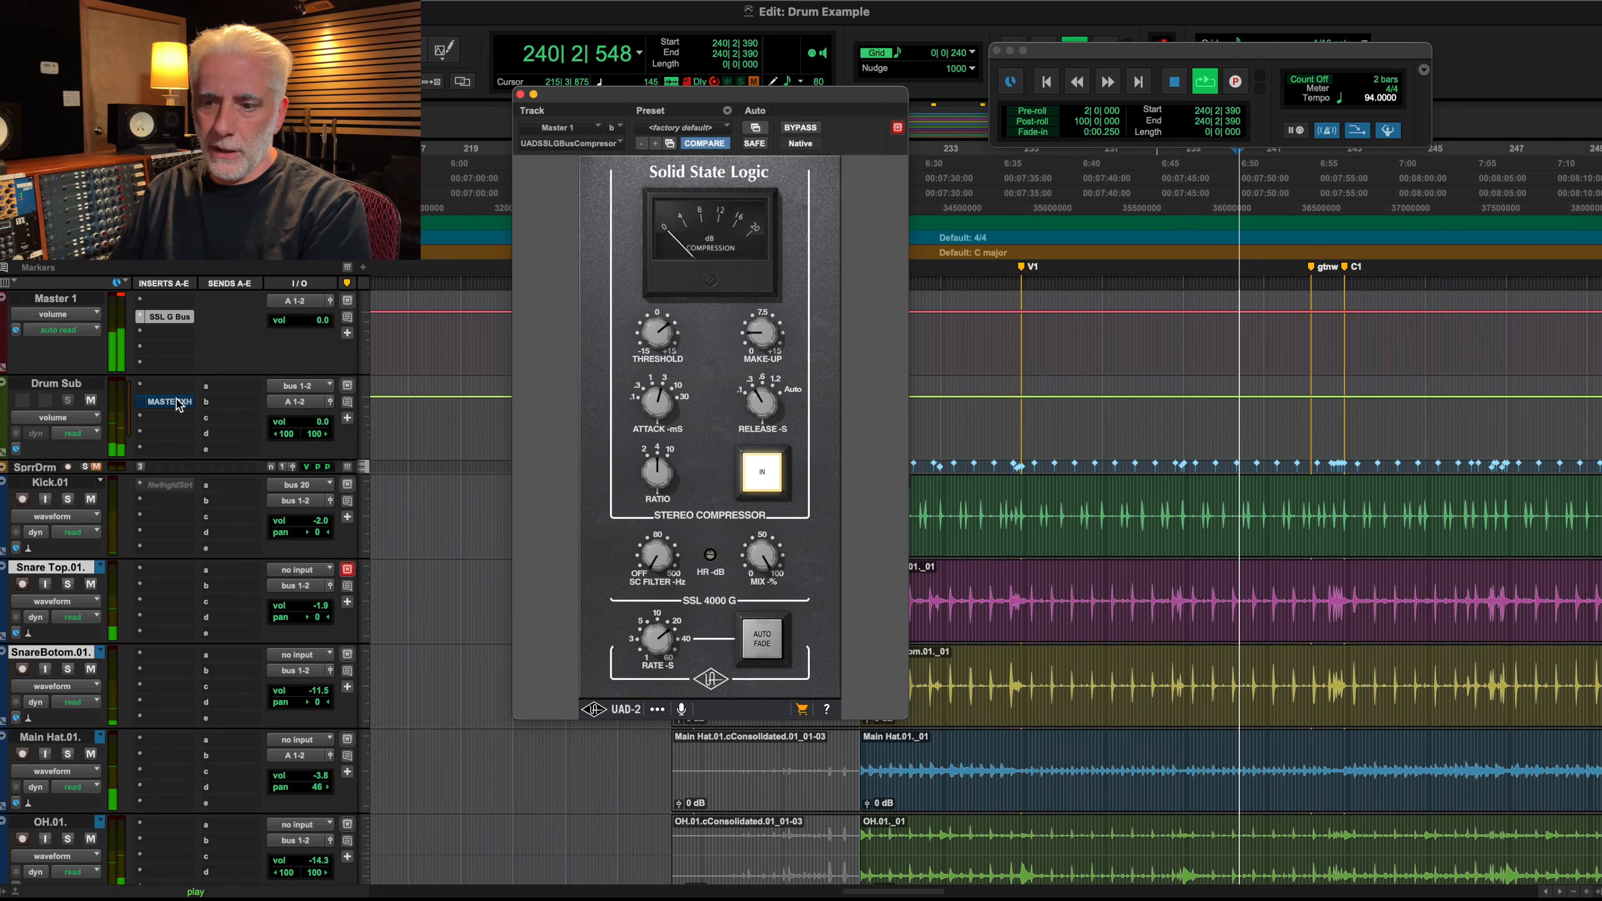
key(space)
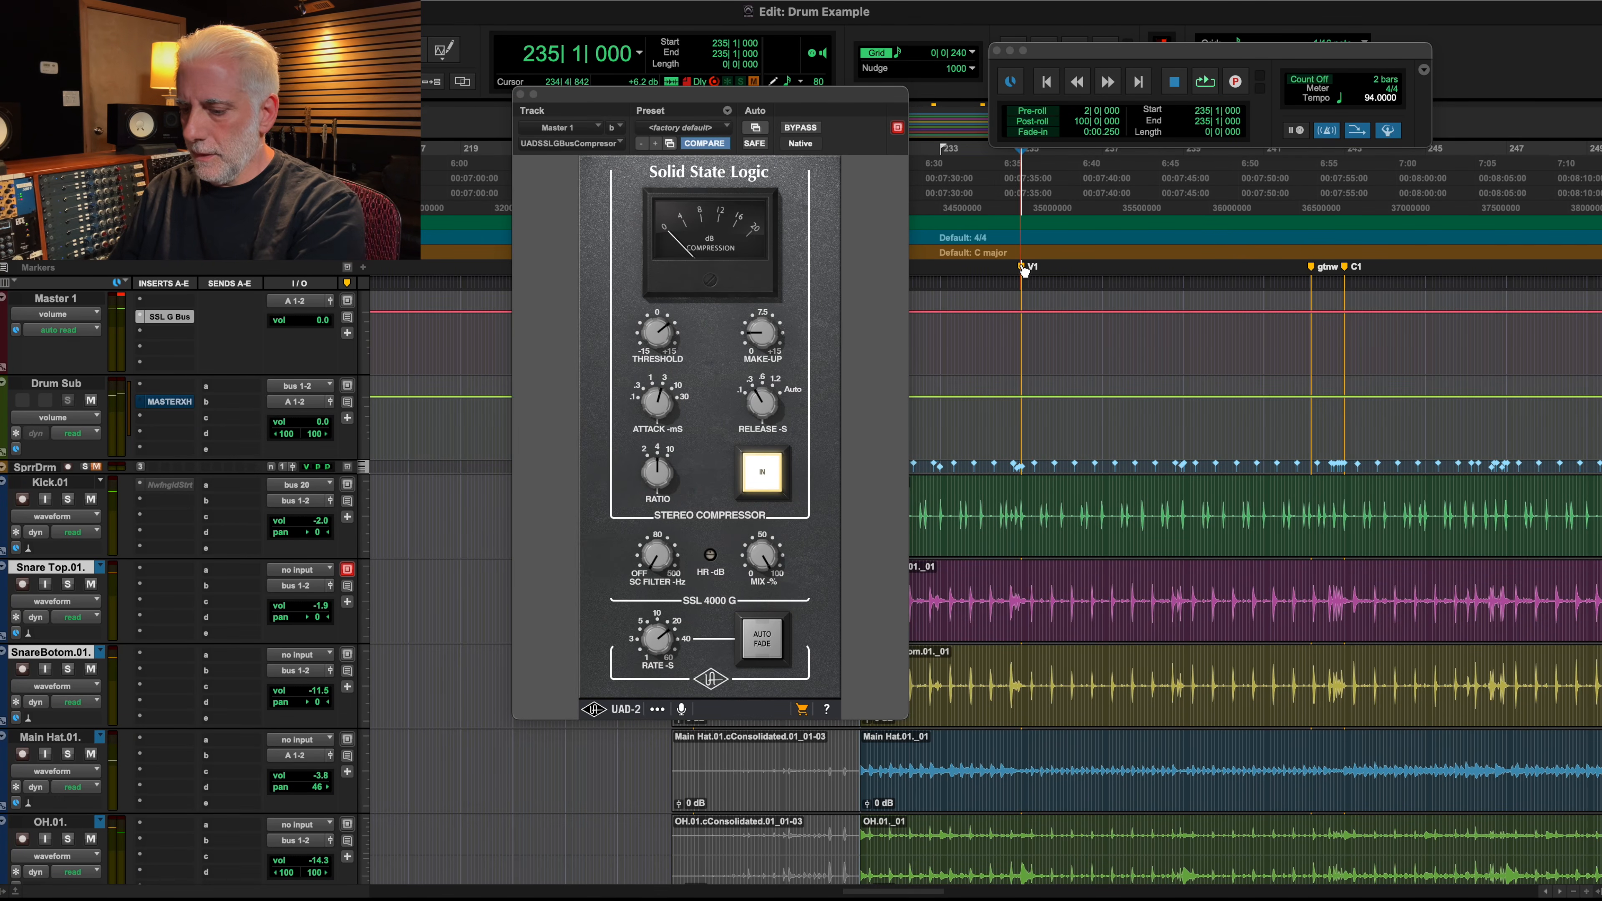
key(space)
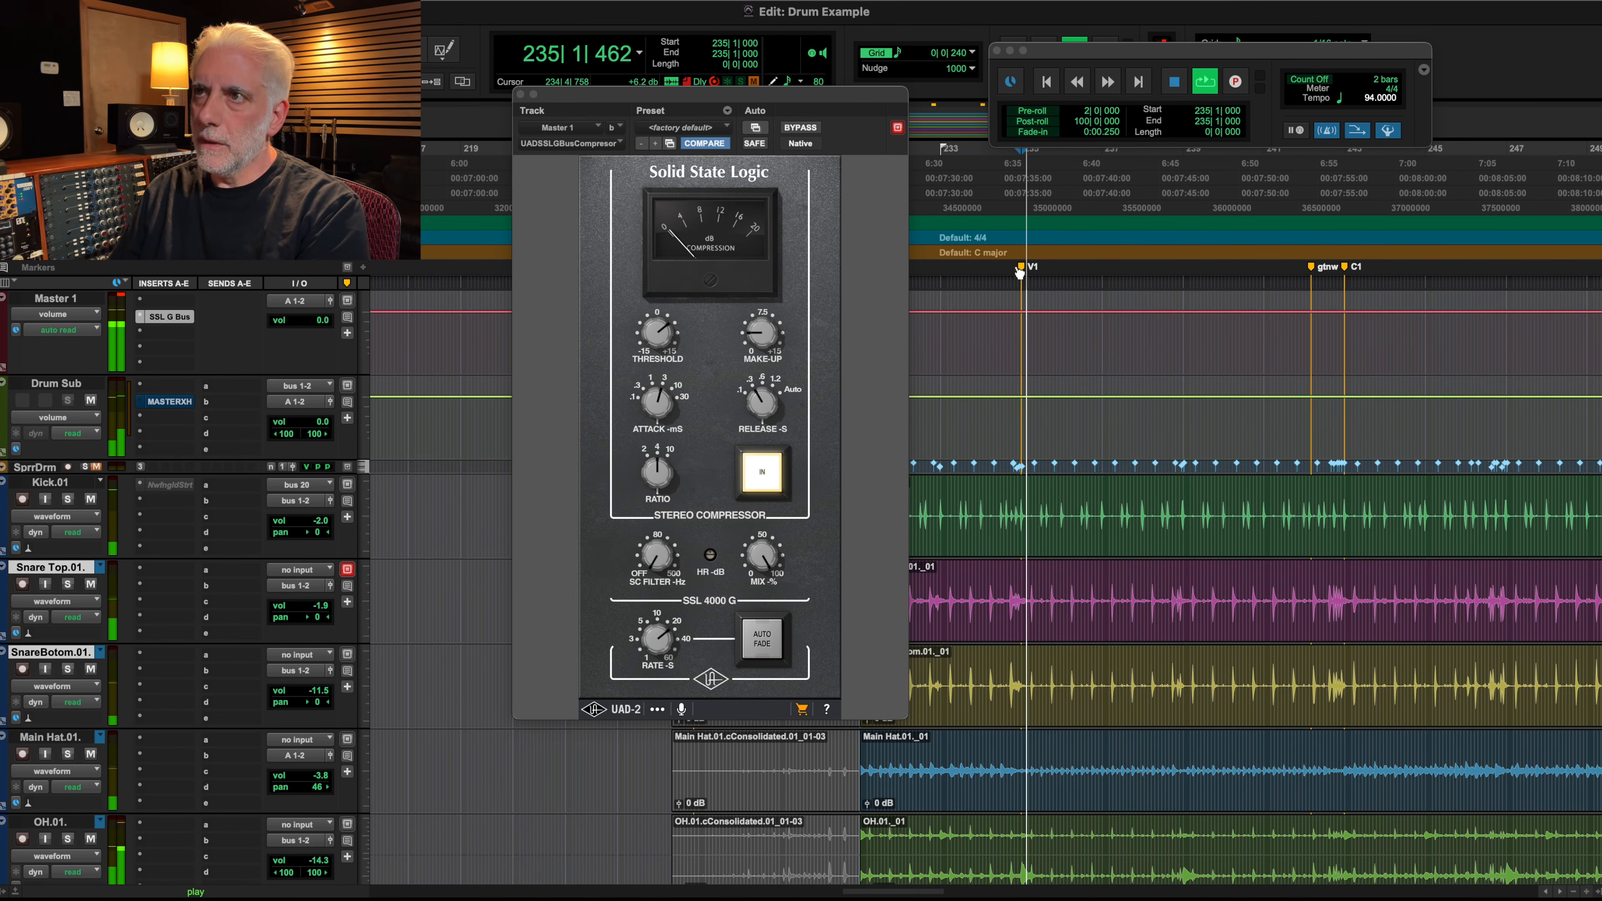
click(171, 403)
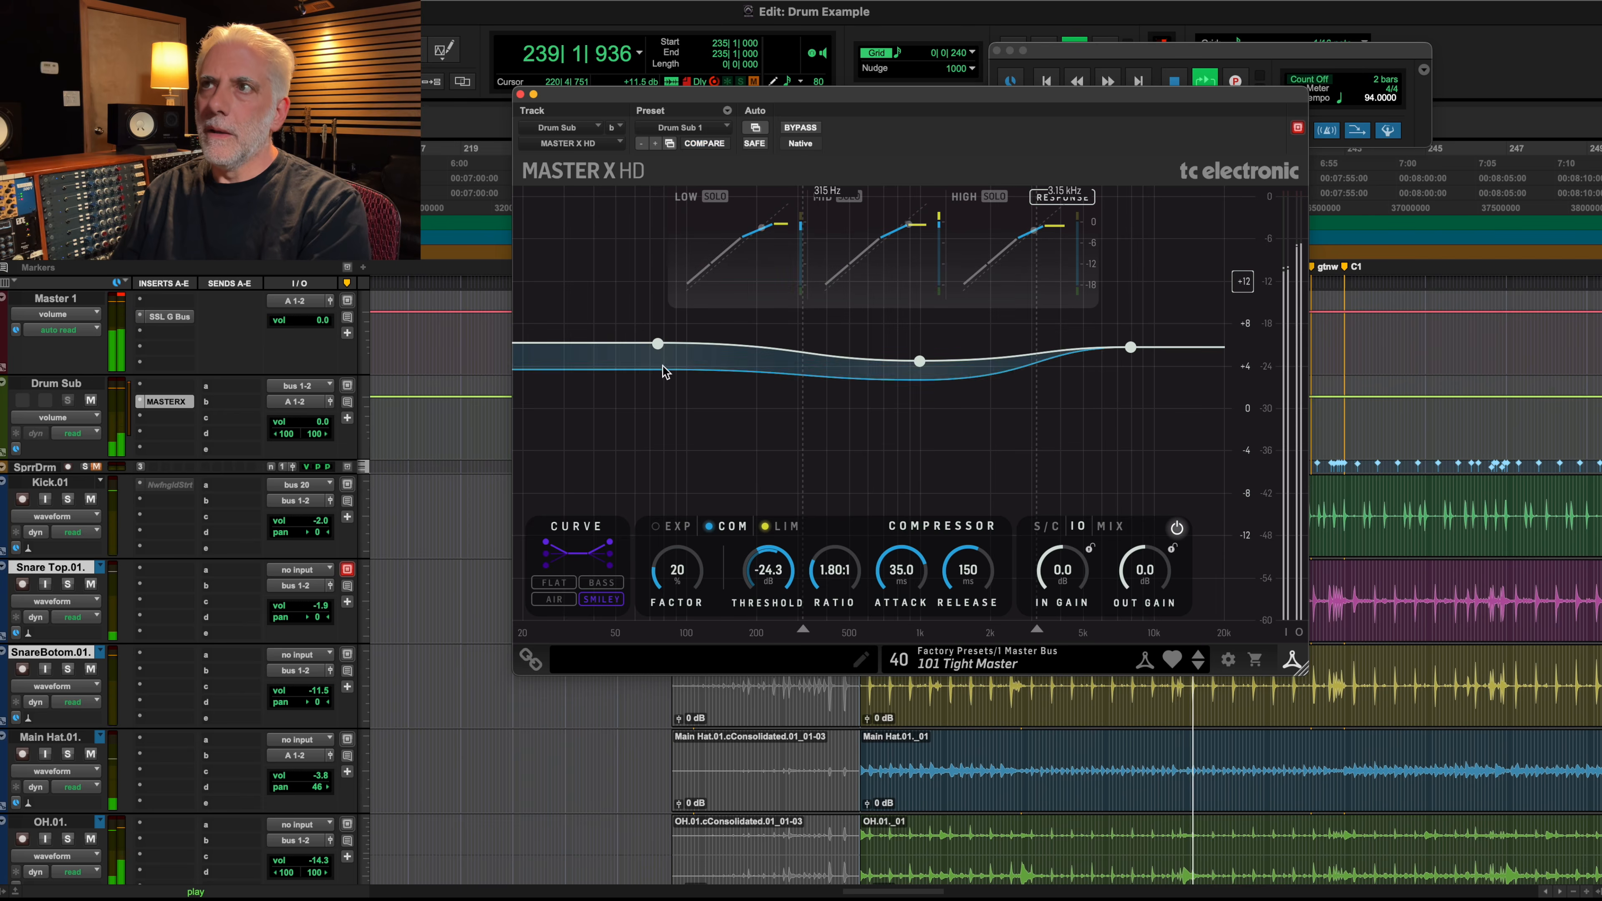
Step: Lower the MASTER X HD low band gain to -1.4 dB and play the drum mix to audition the change
mouse_move(663, 367)
mouse_down()
mouse_move(655, 347)
mouse_move(657, 361)
mouse_up()
key(space)
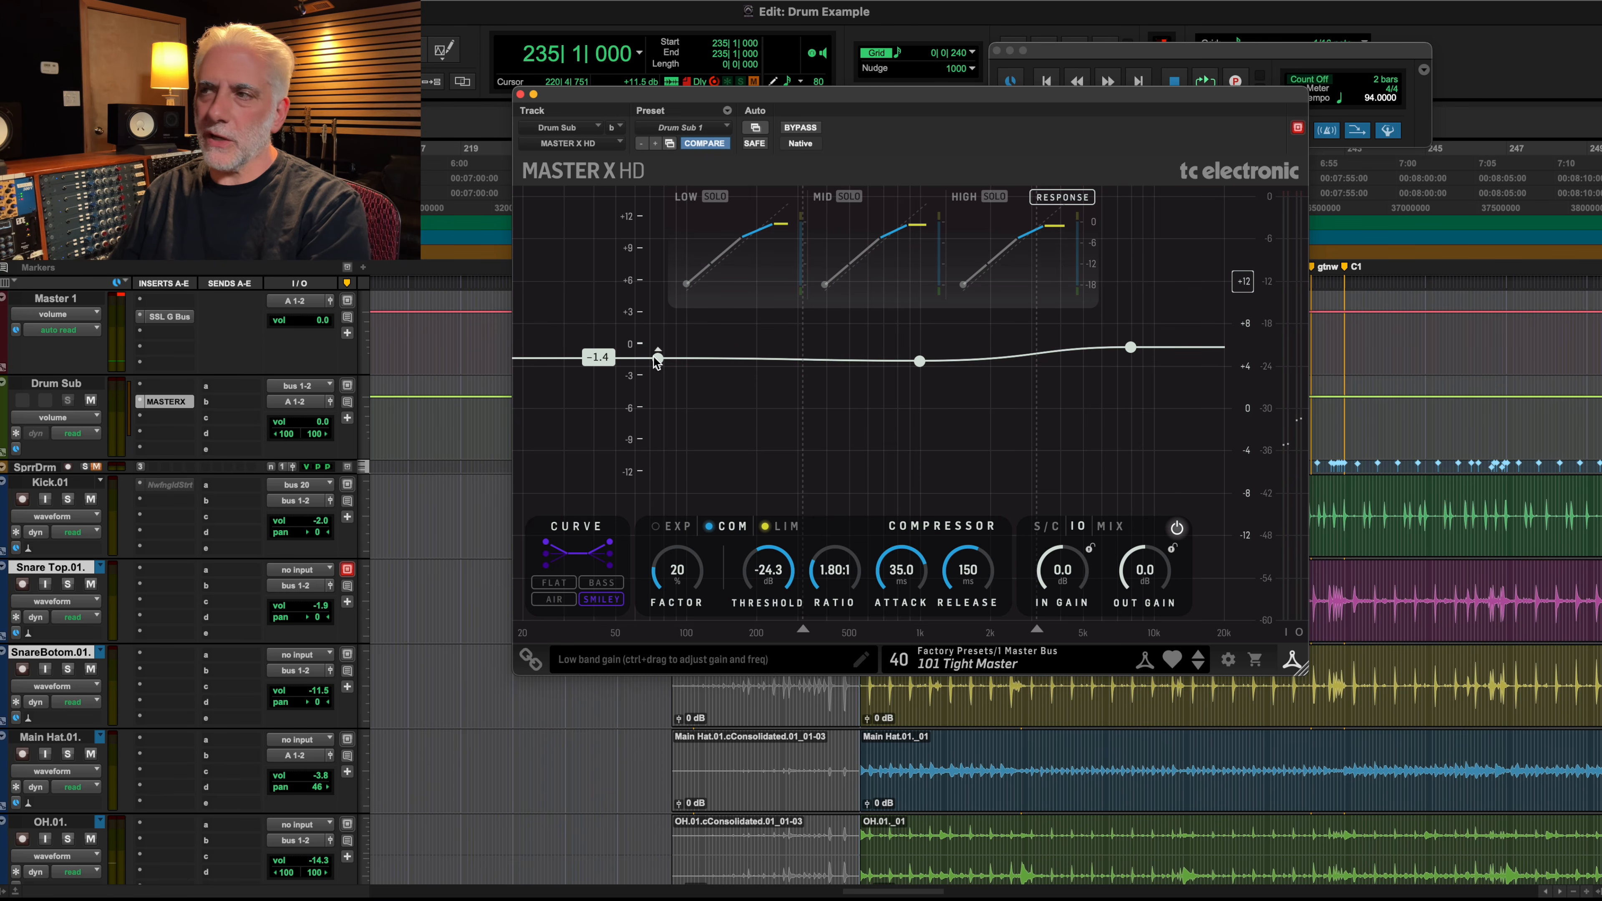
key(space)
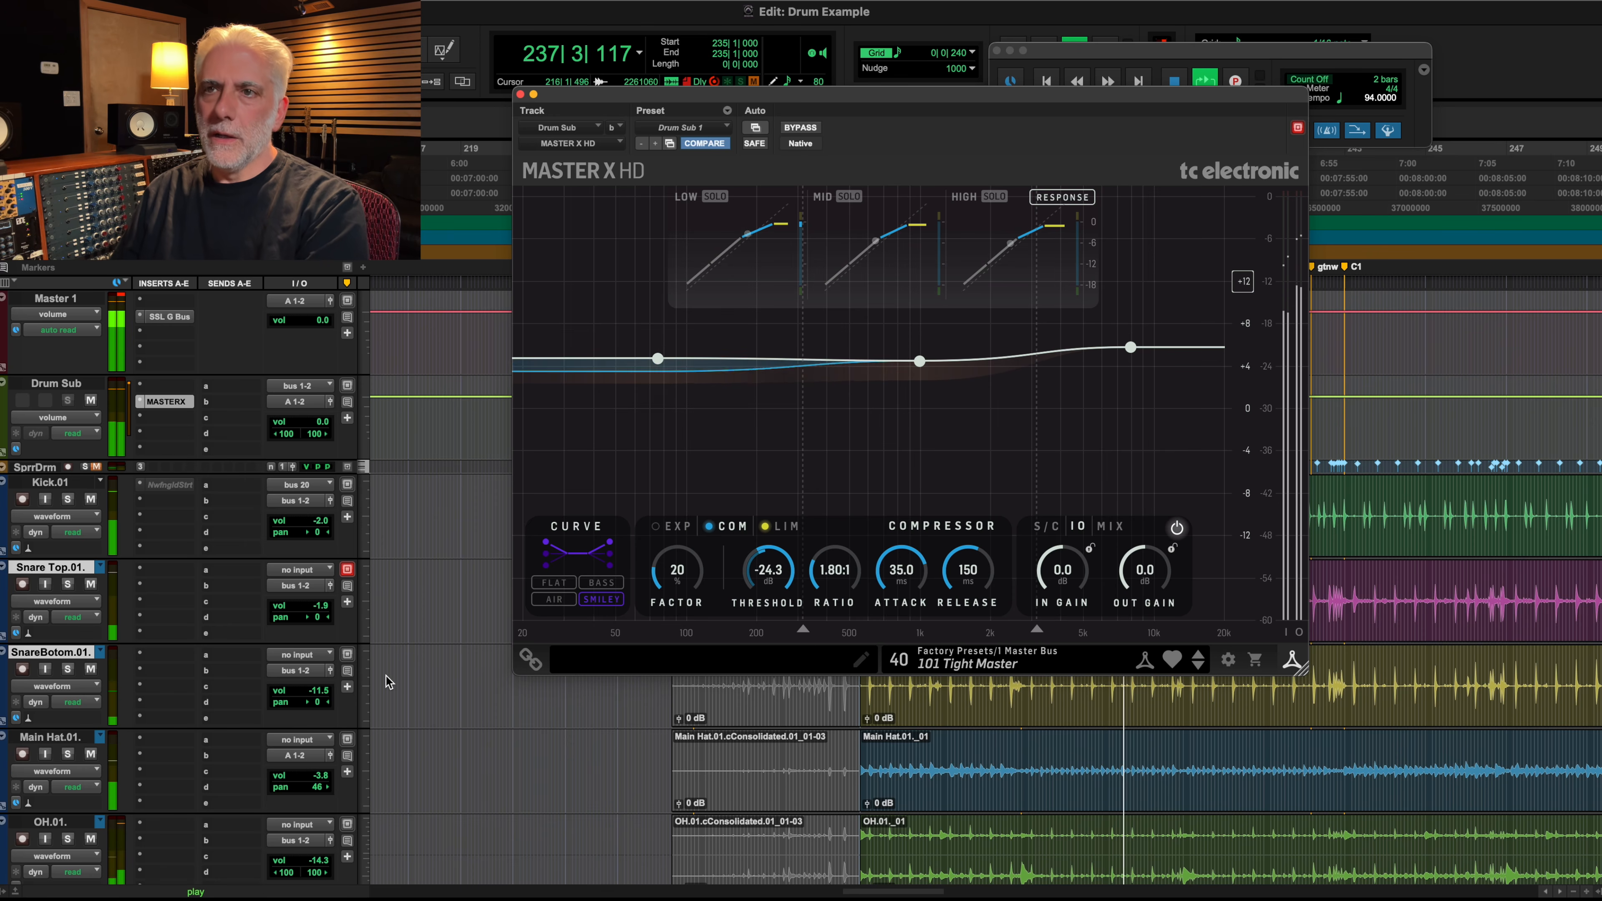
key(space)
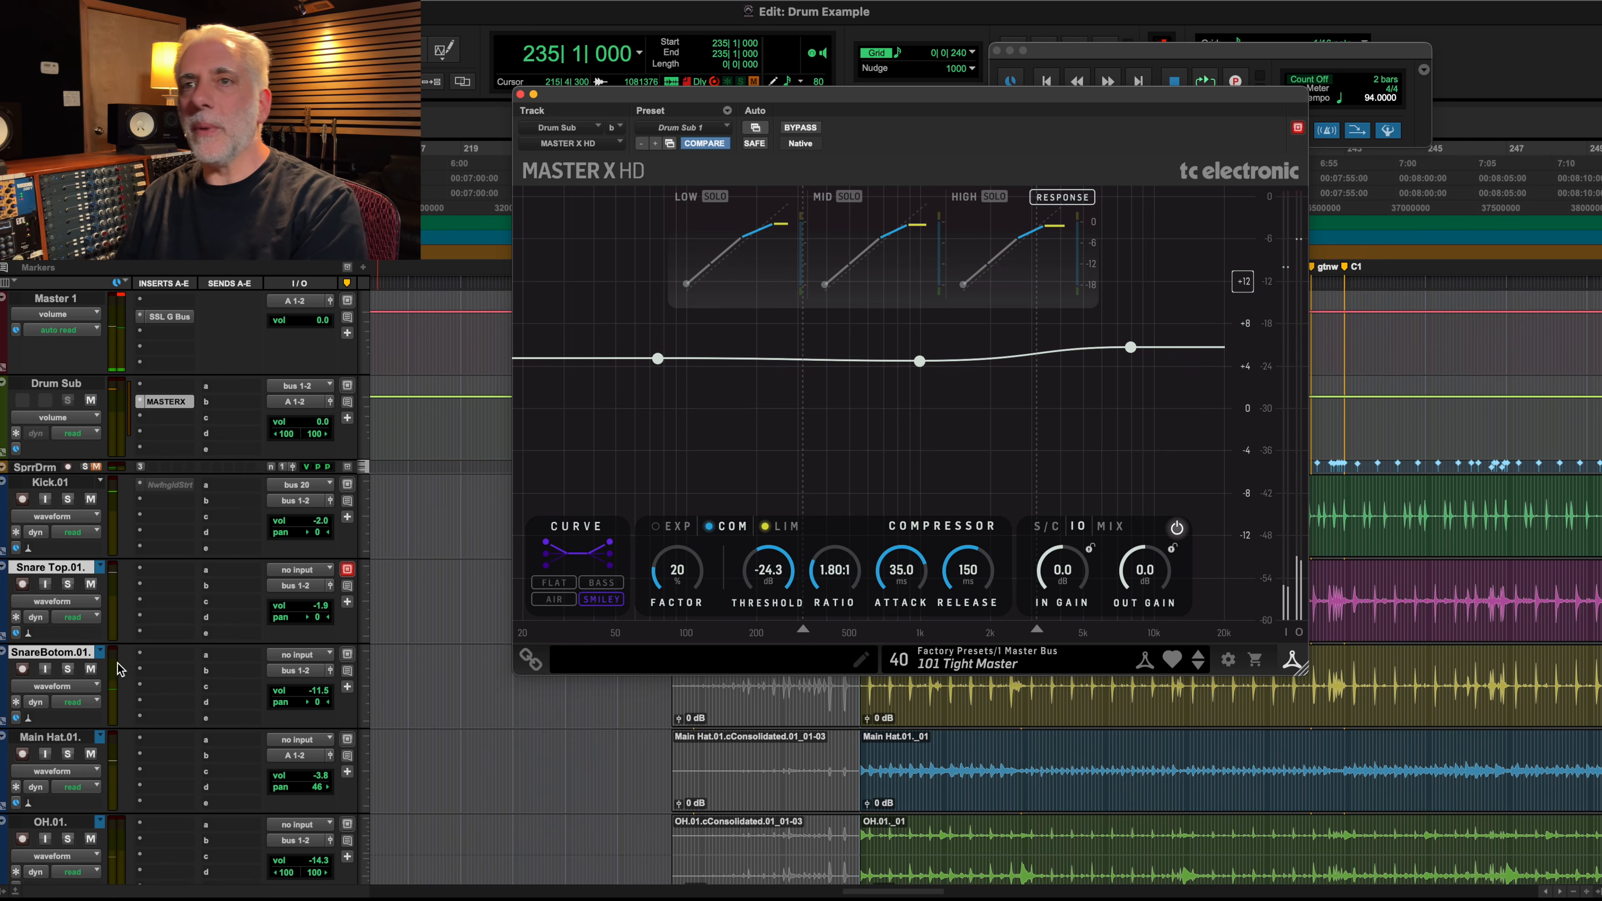
Step: Play the drum mix and compare it with the Snare Bottom track muted and unmuted
click(140, 672)
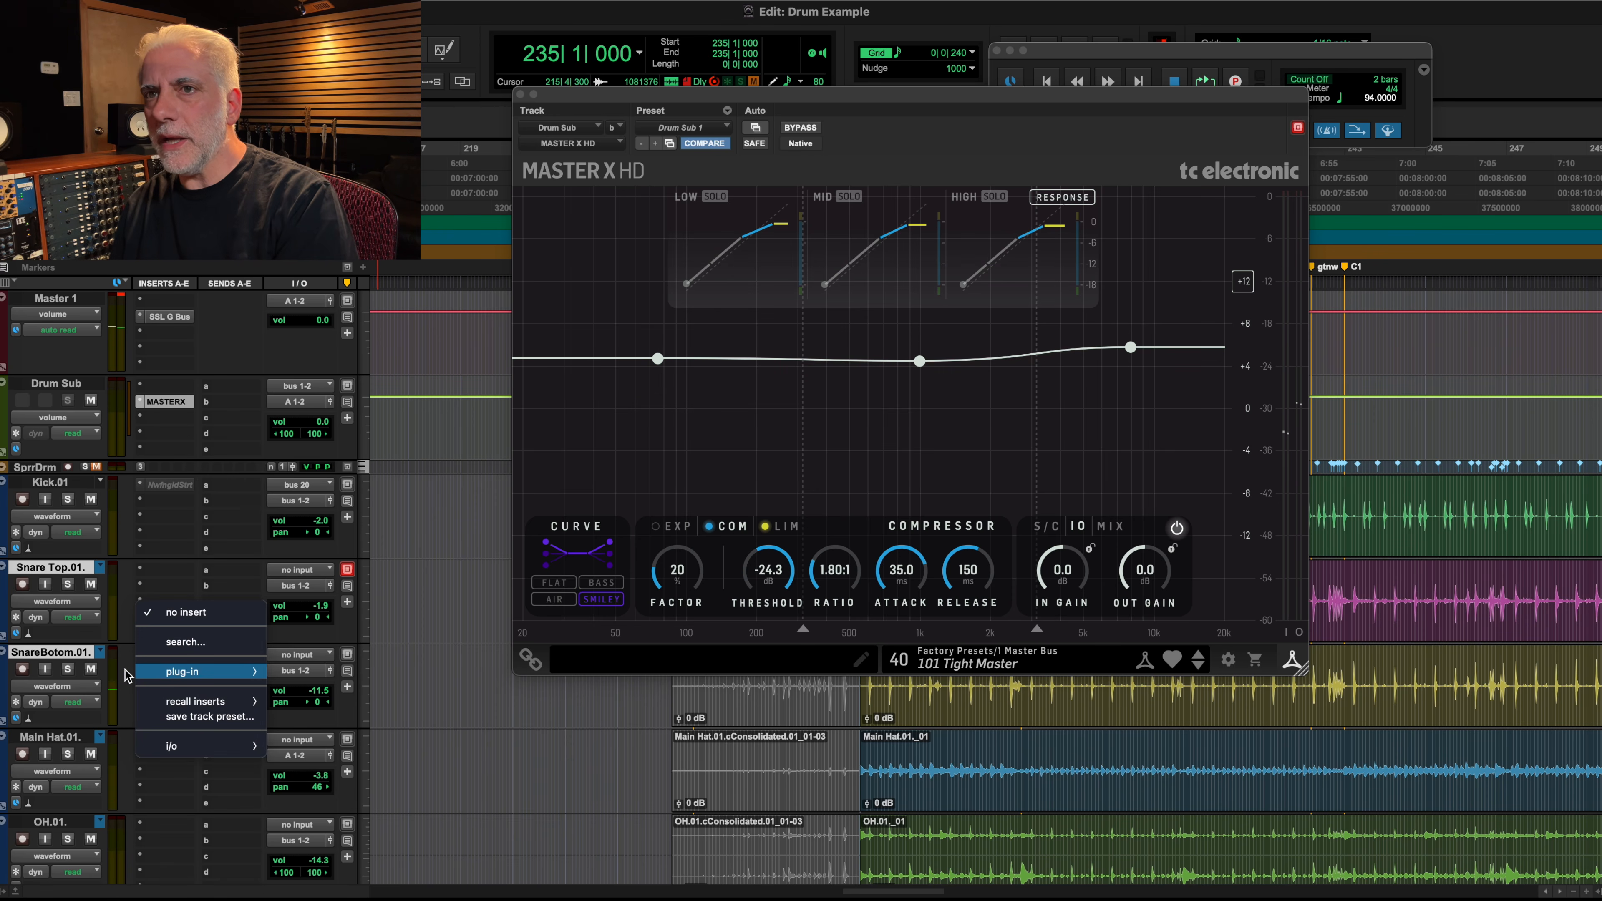
click(93, 679)
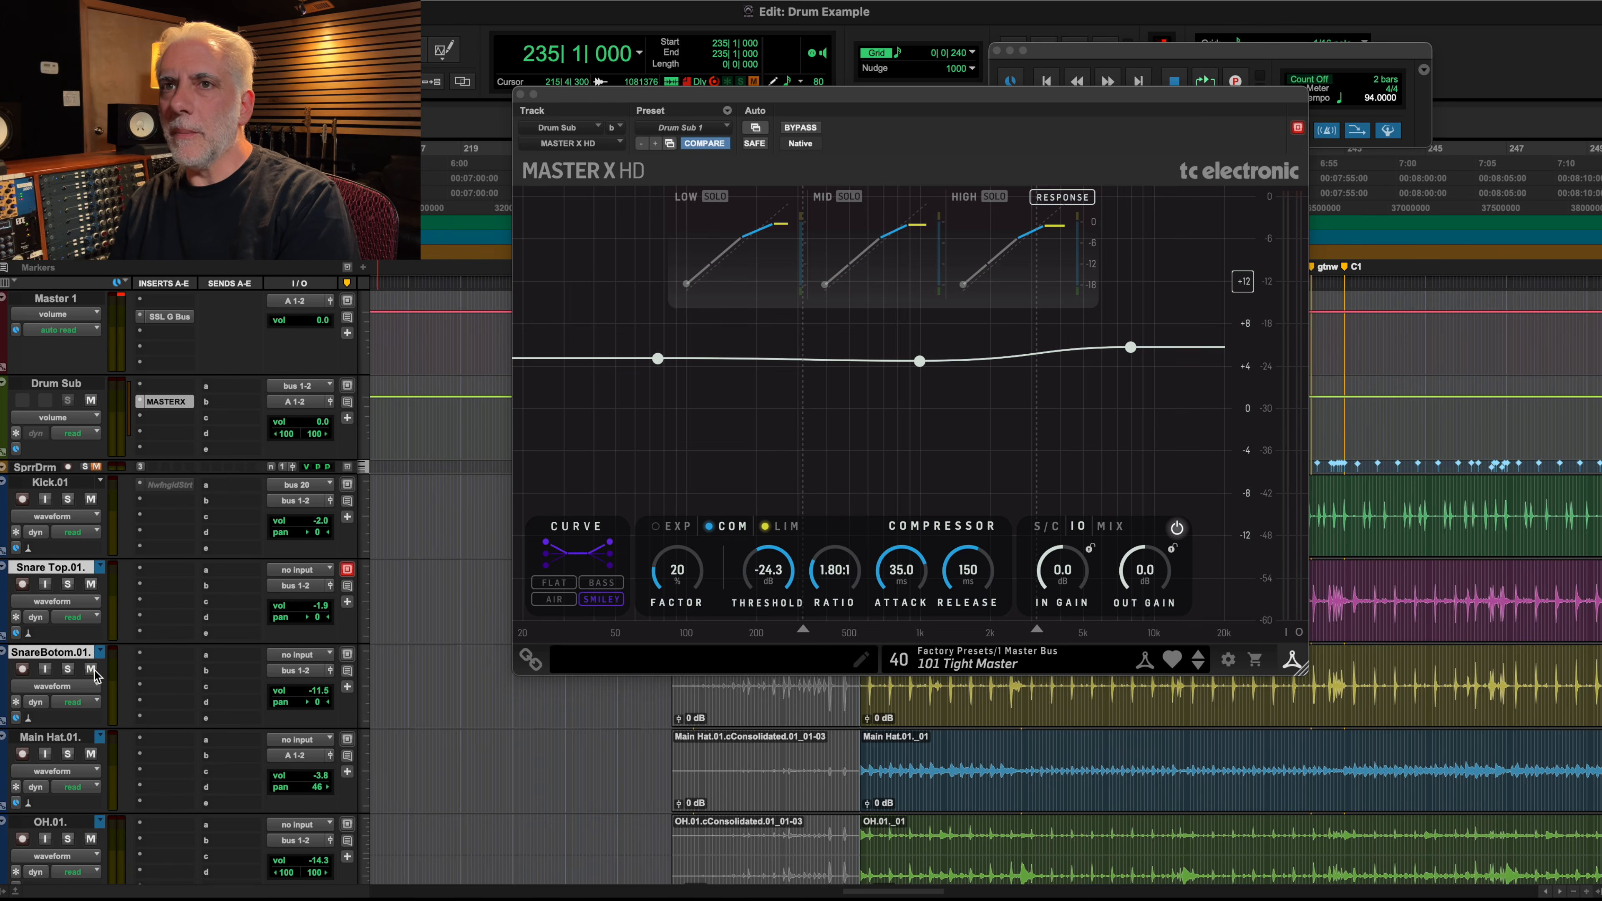
key(space)
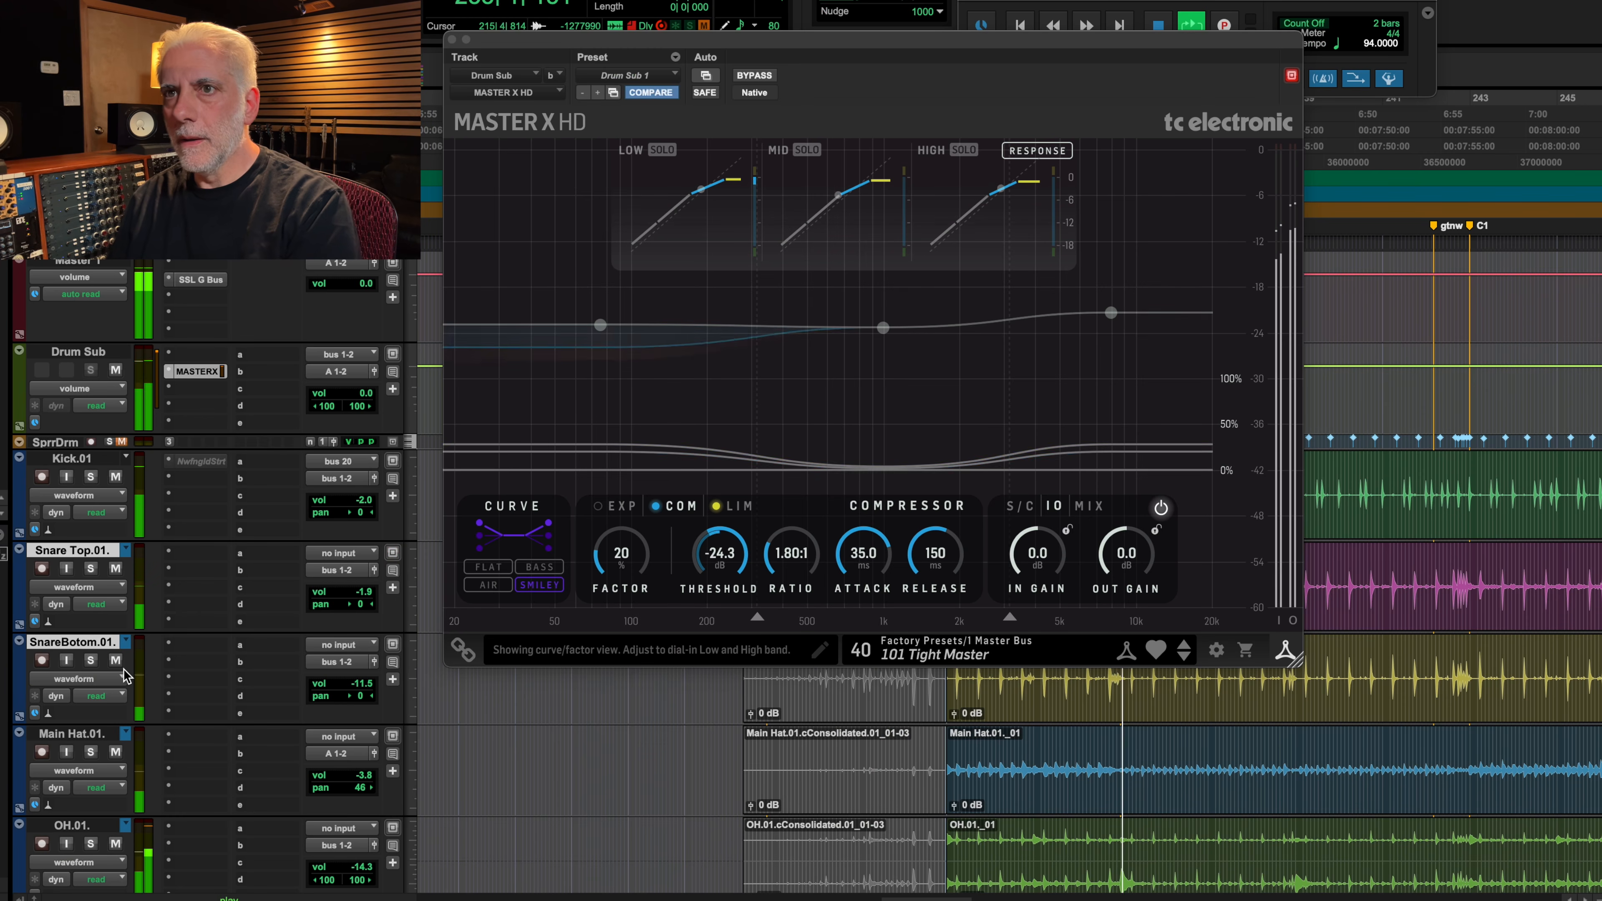
click(92, 670)
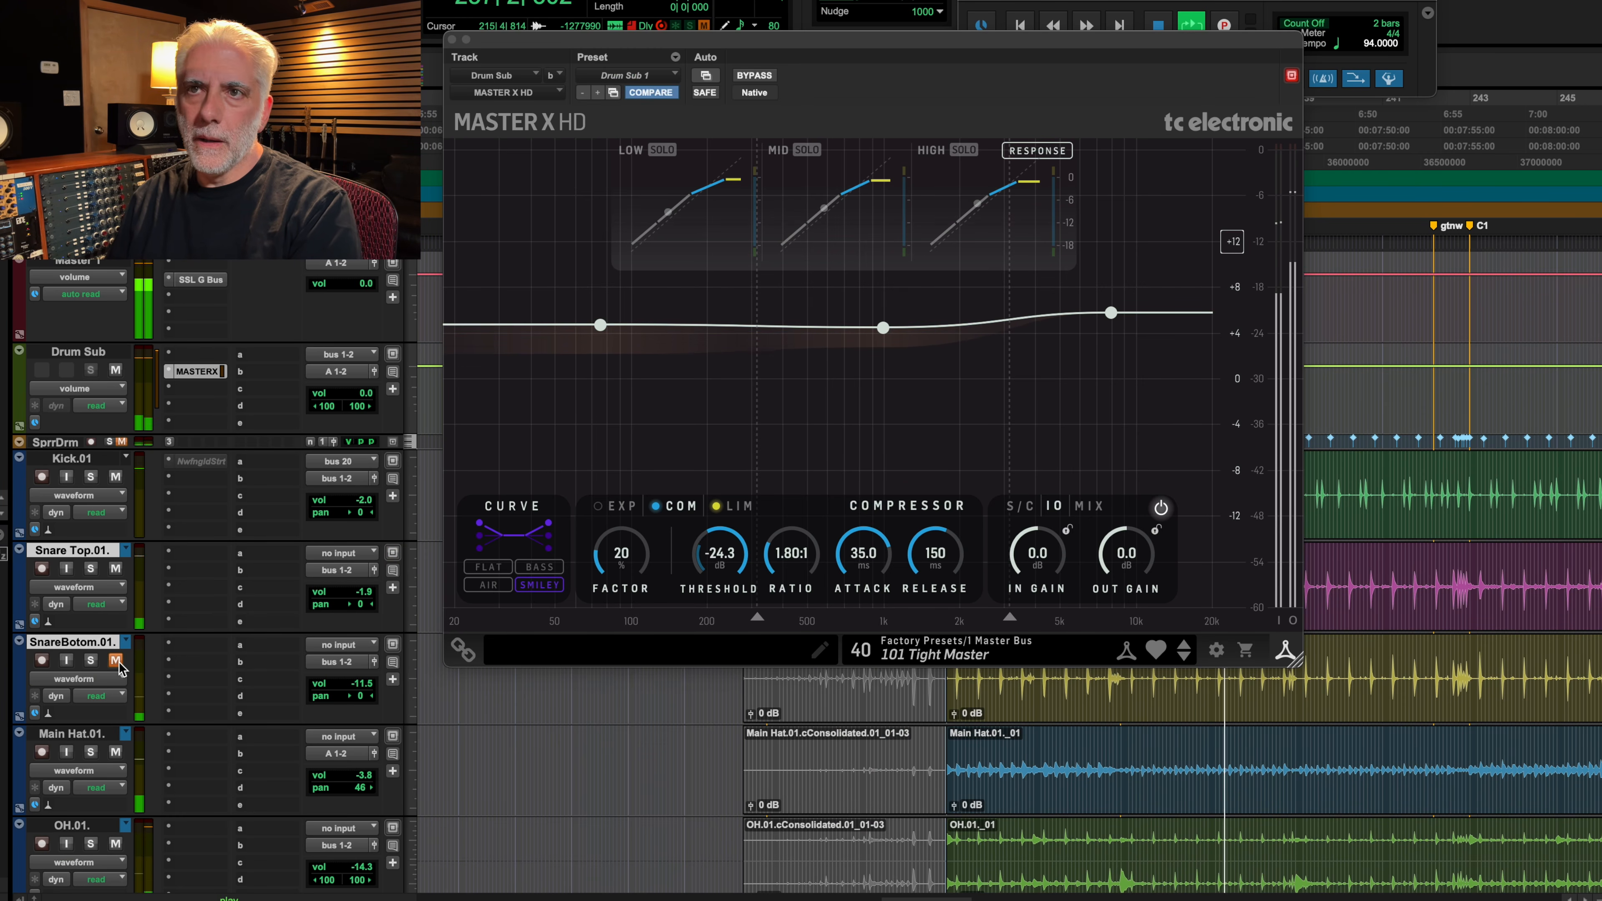
Step: Insert the Waves SSLChannel (mono) plug-in on the Snare Bottom track
mouse_move(174, 664)
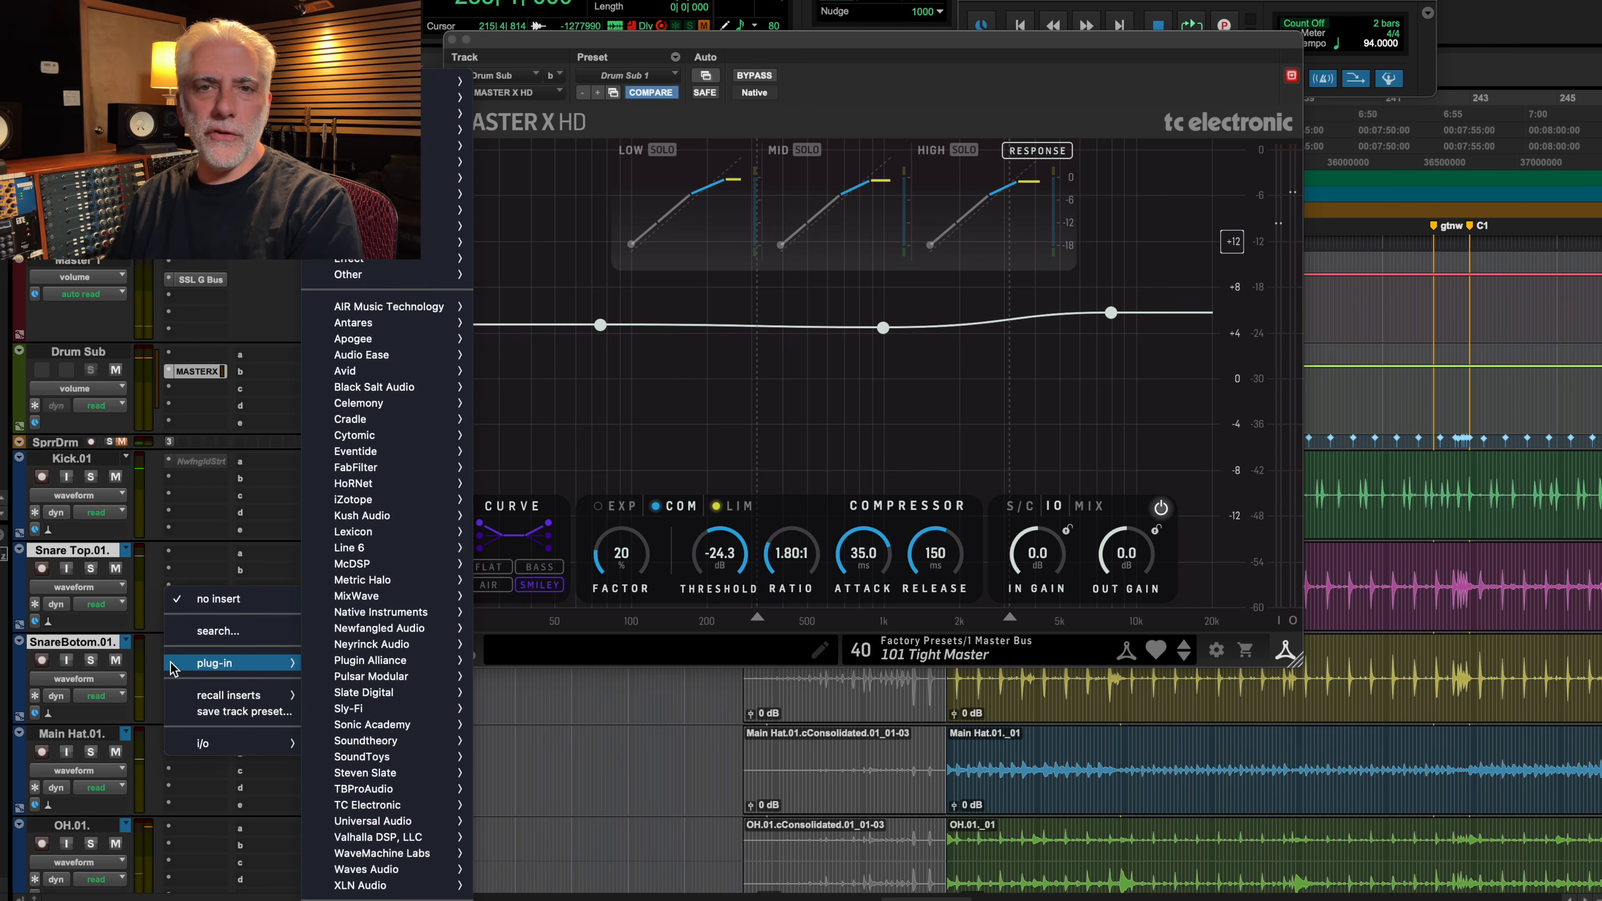
mouse_move(441, 97)
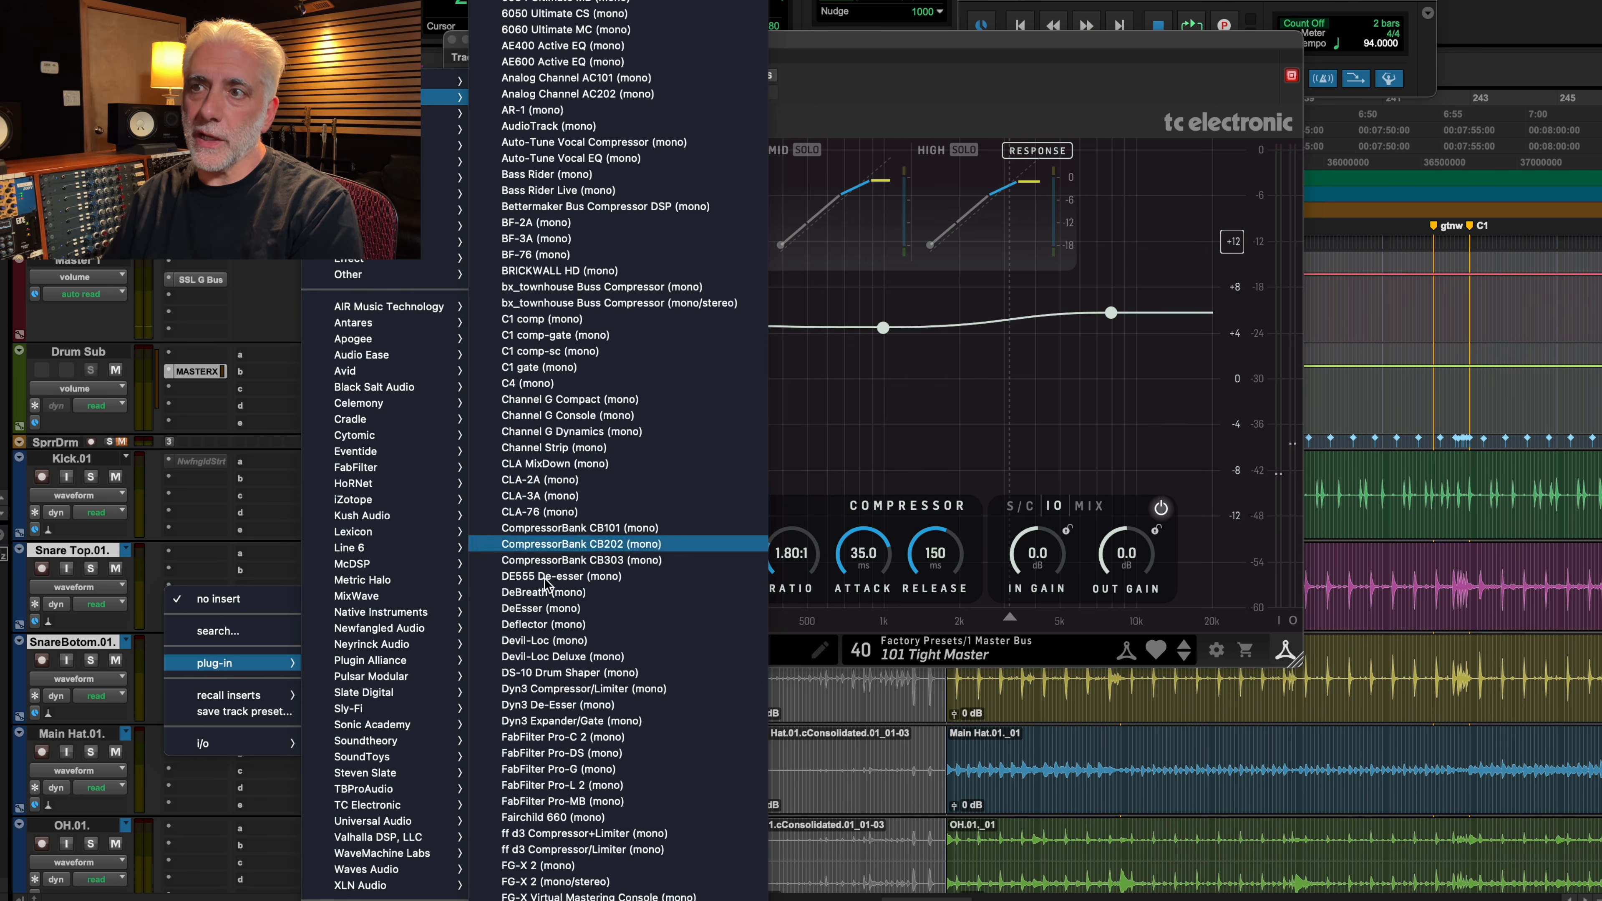
scroll(568, 851, down, 5)
scroll(537, 883, down, 4)
scroll(537, 853, down, 5)
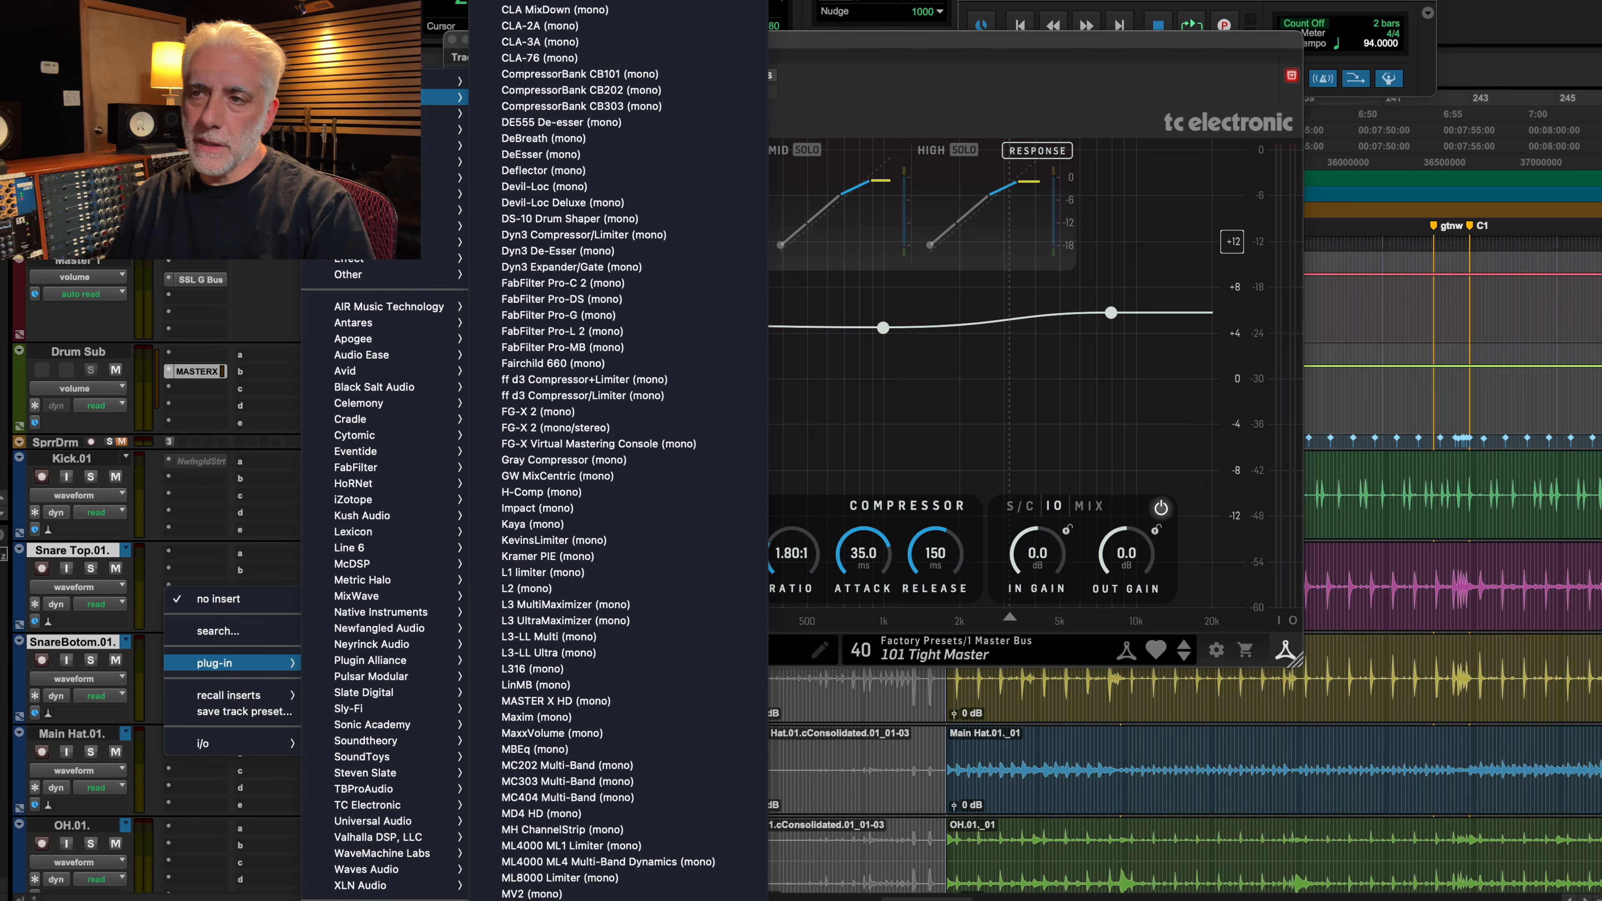
mouse_move(391, 869)
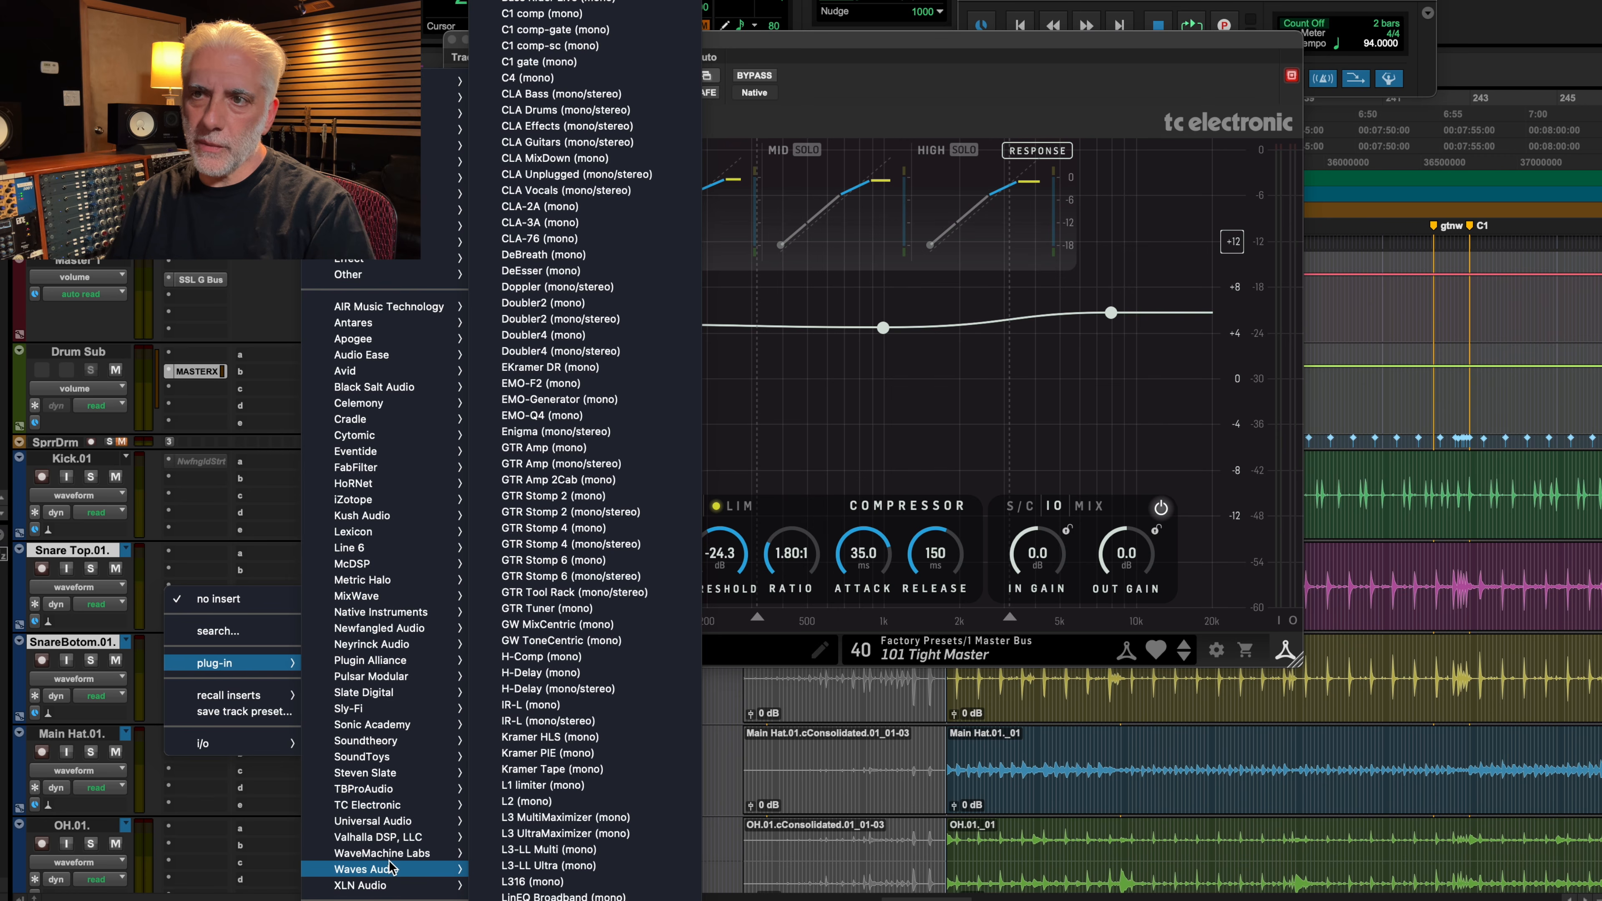
scroll(555, 884, down, 10)
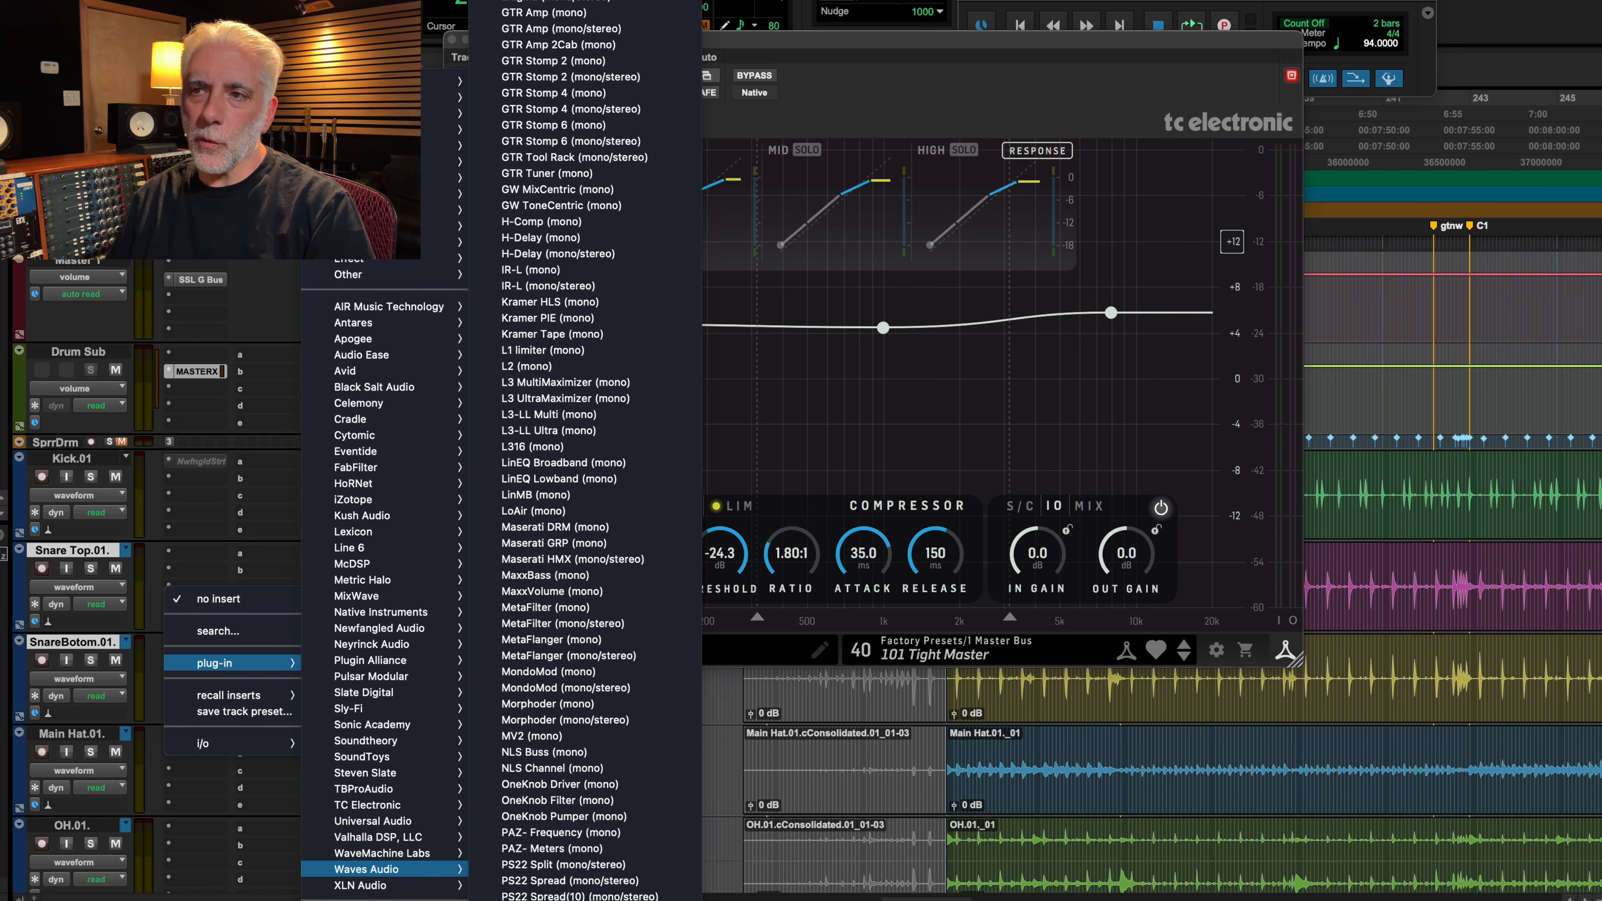
scroll(554, 877, down, 8)
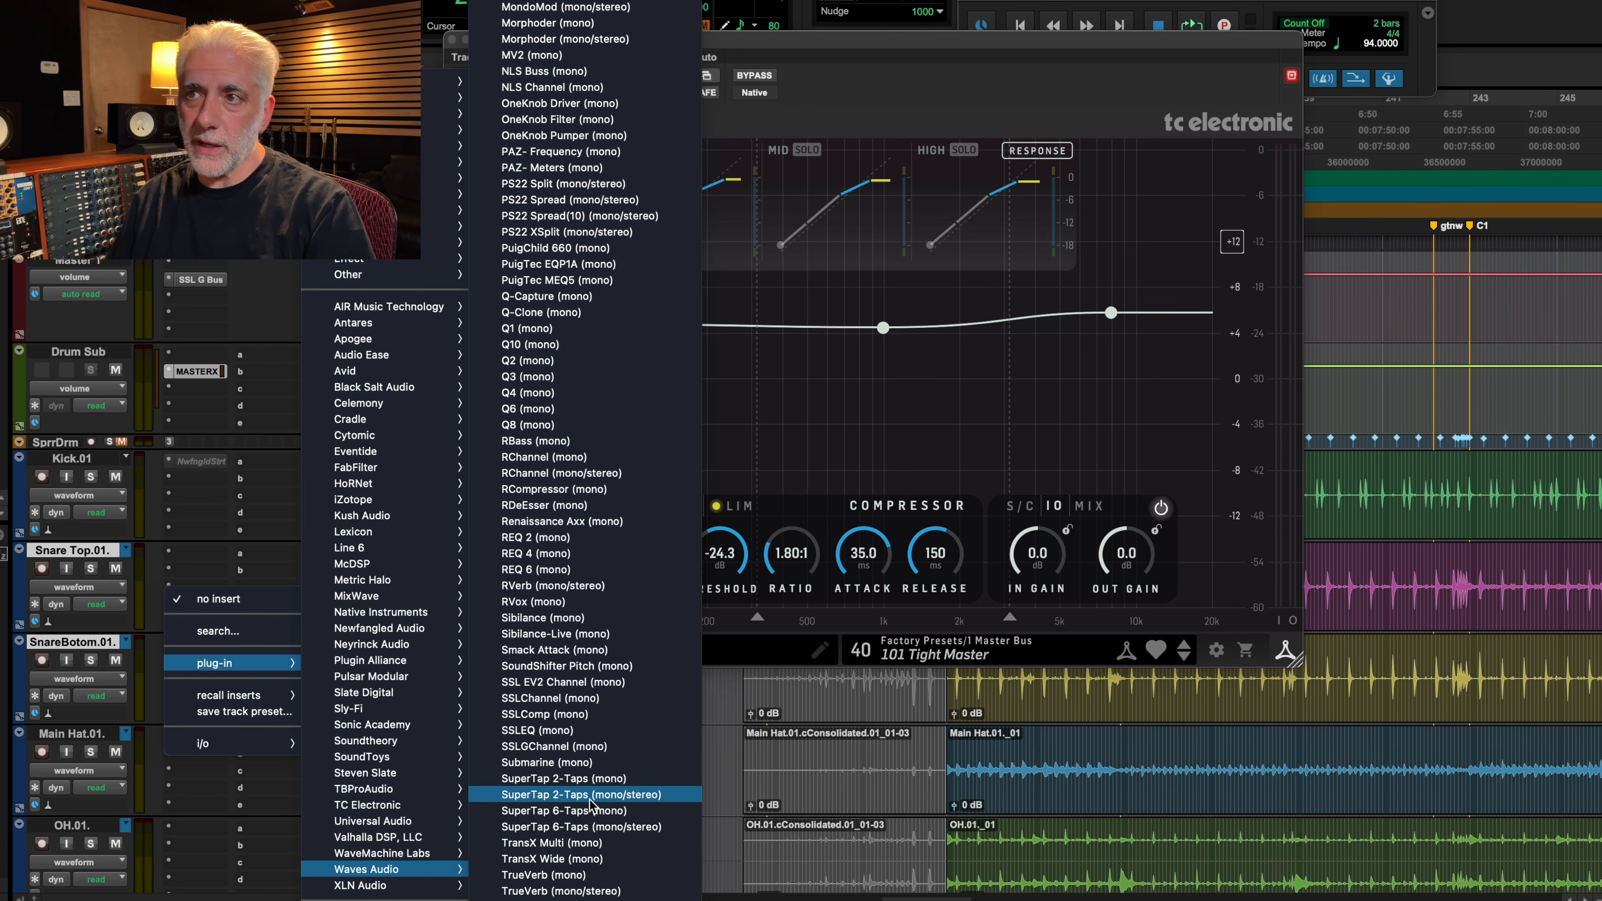
click(581, 698)
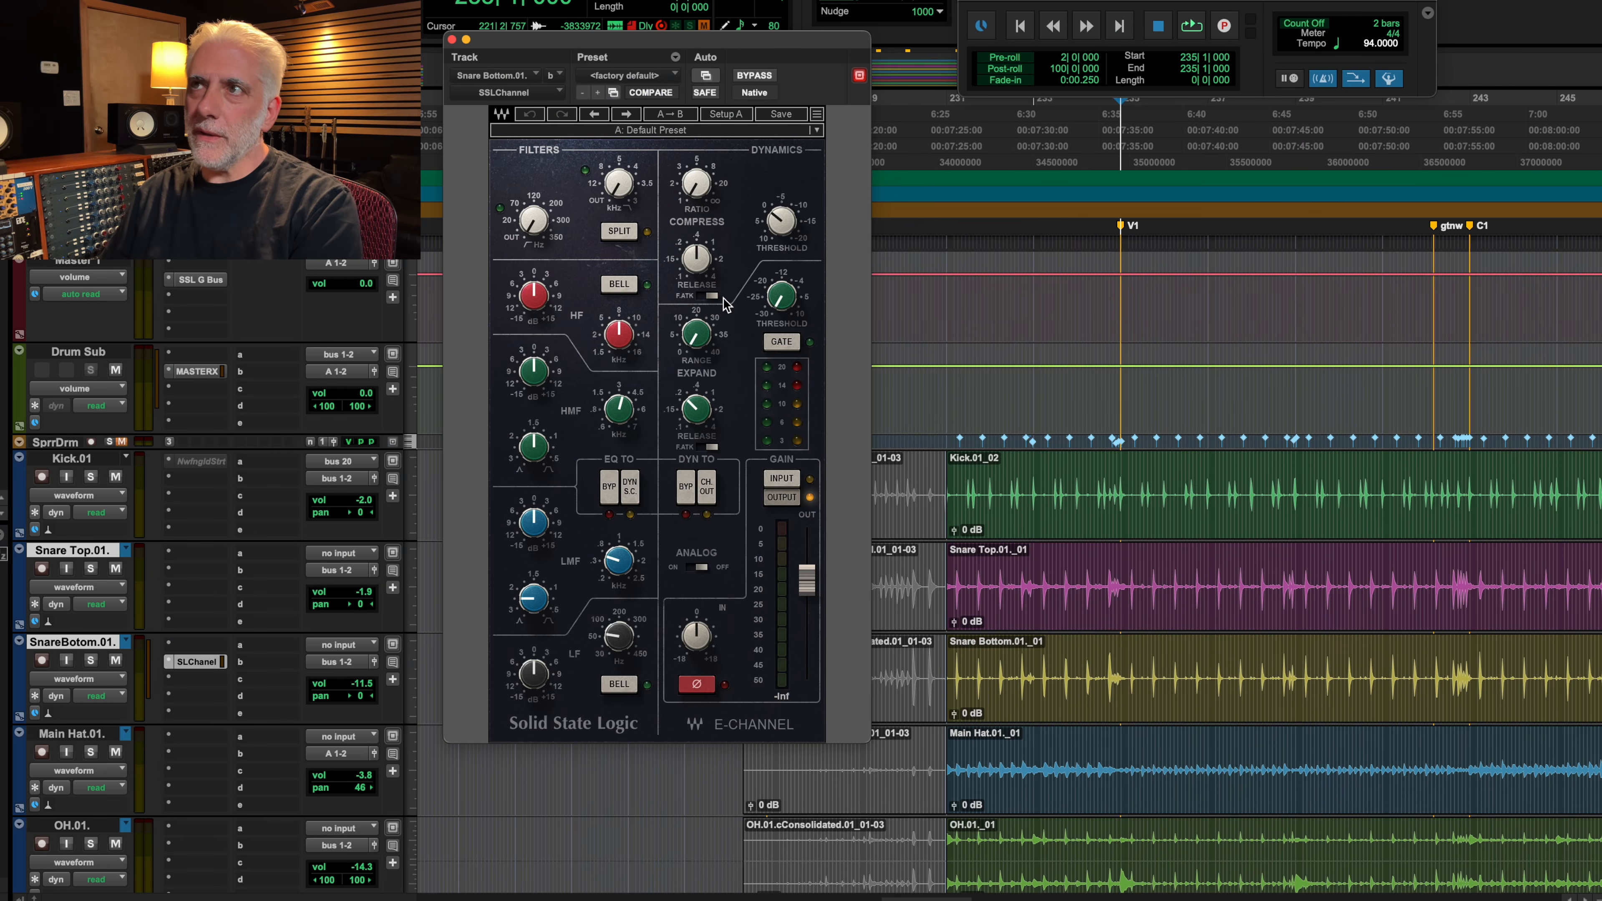
Step: While the mix plays, set the SSLChannel compressor to fast attack with a 5.2 ratio, adjust its threshold and shorten its release
key(space)
click(708, 296)
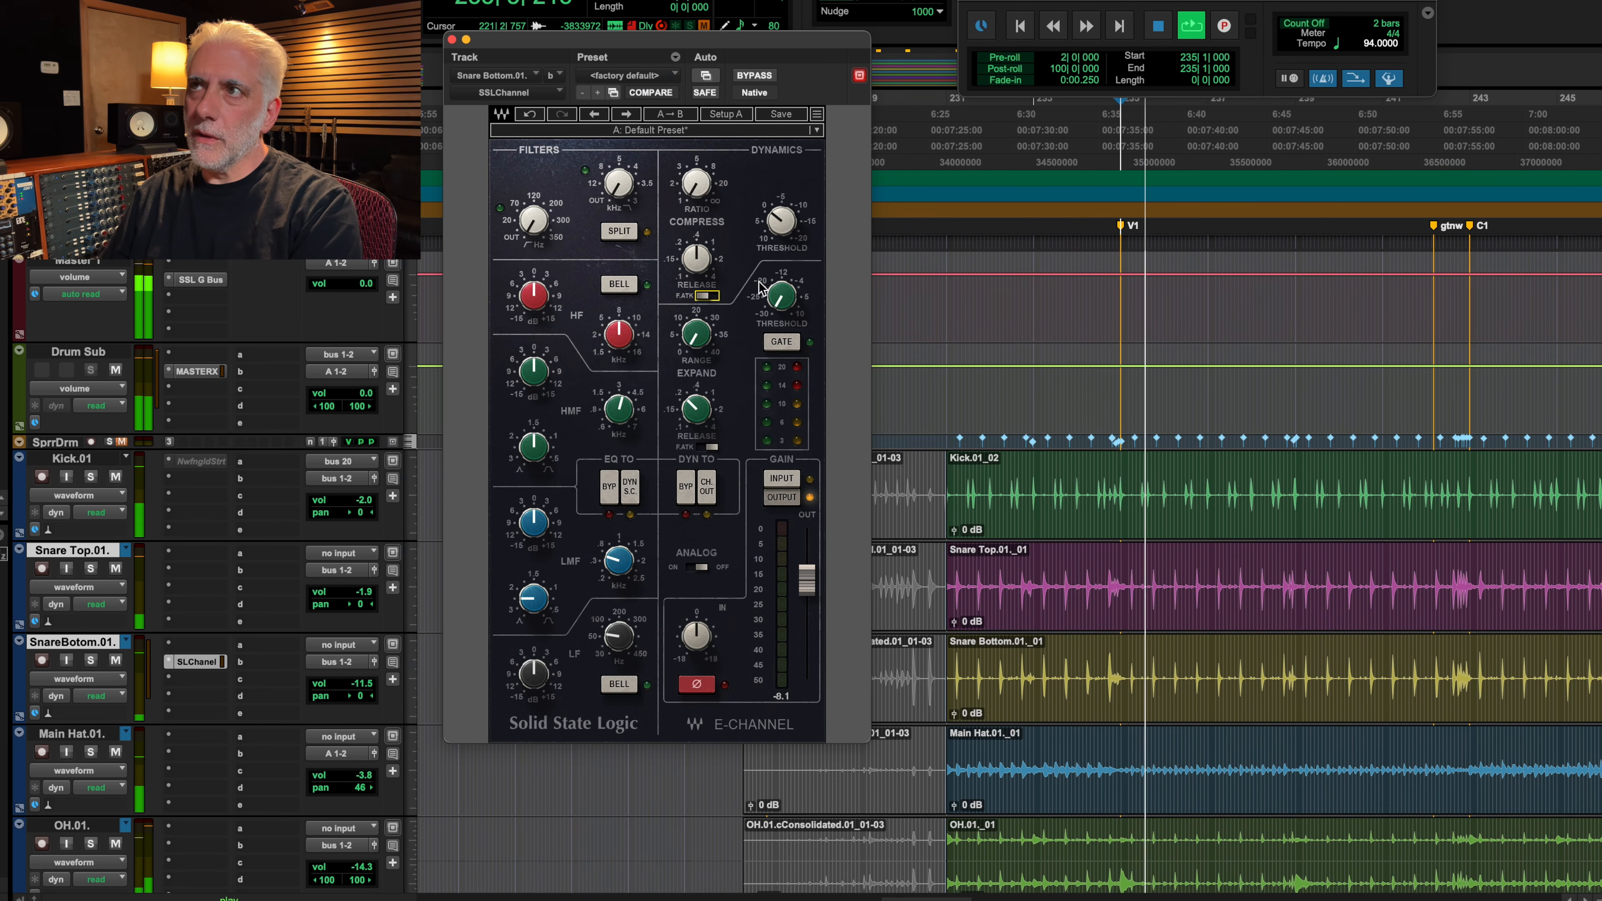
drag(781, 223, 696, 196)
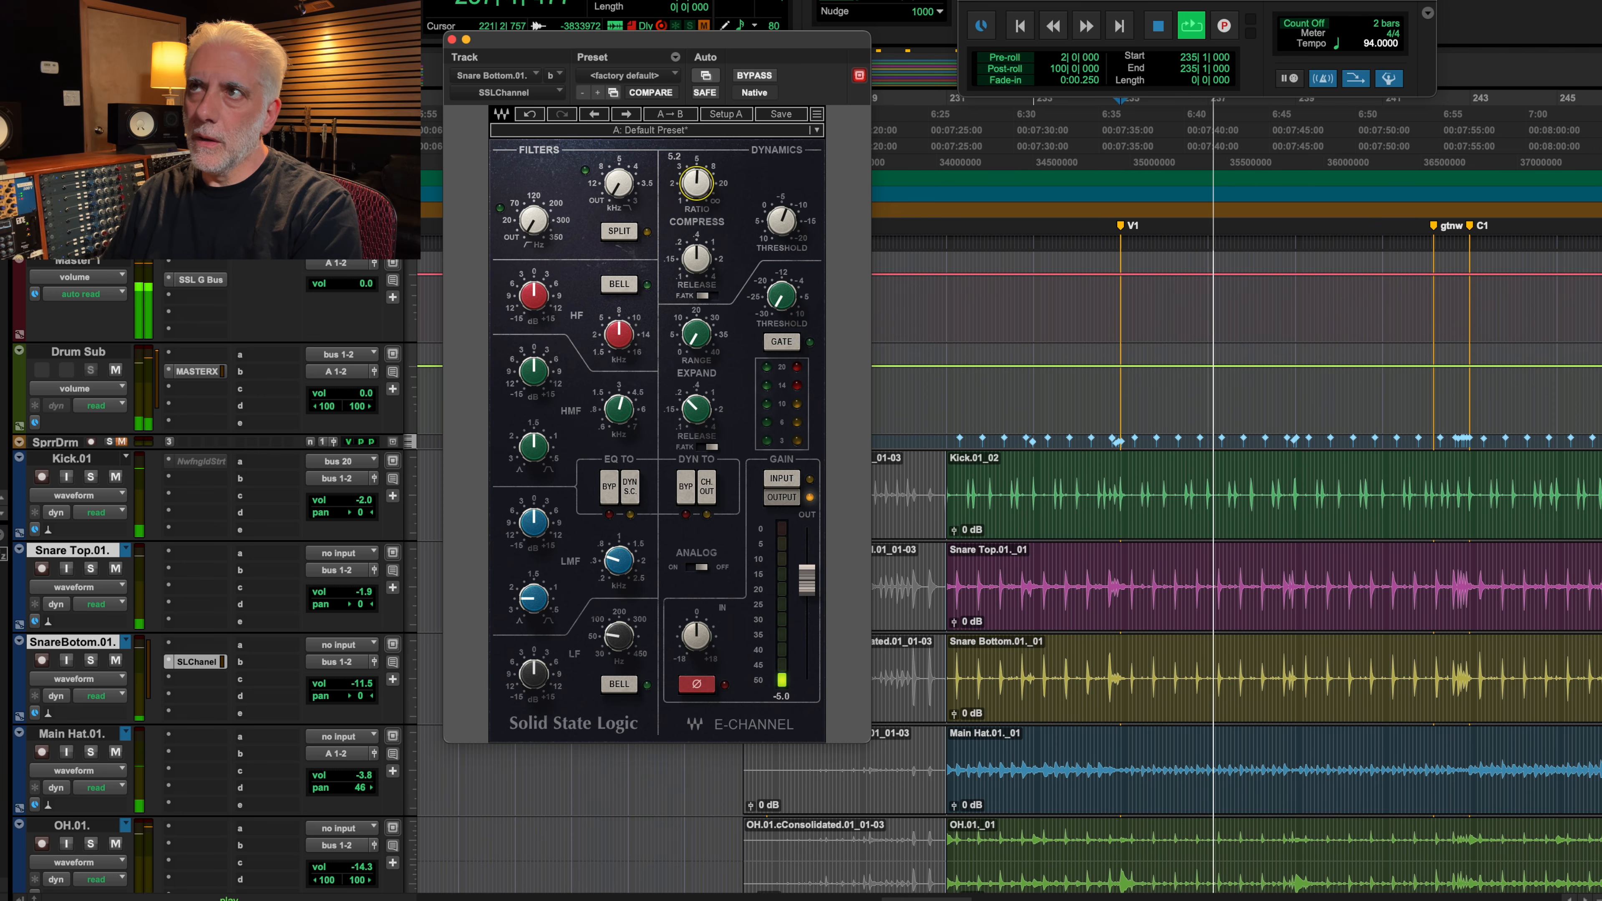
drag(697, 258, 696, 270)
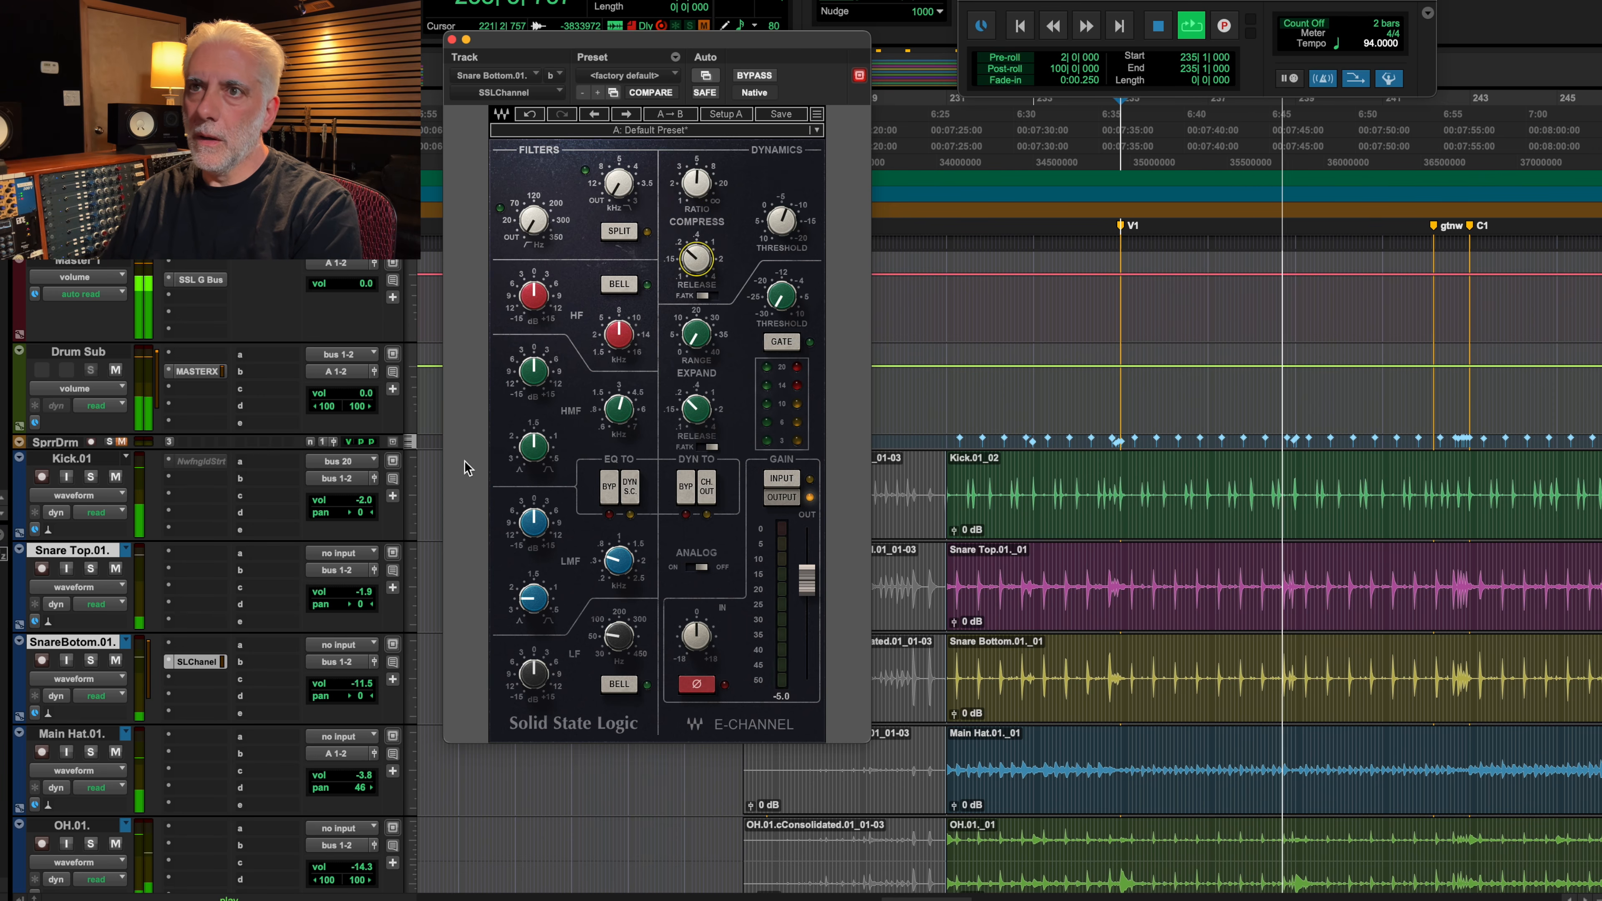
Step: Solo the Snare Bottom track, boost its SSLChannel HF gain and lower the HF frequency slightly
click(90, 660)
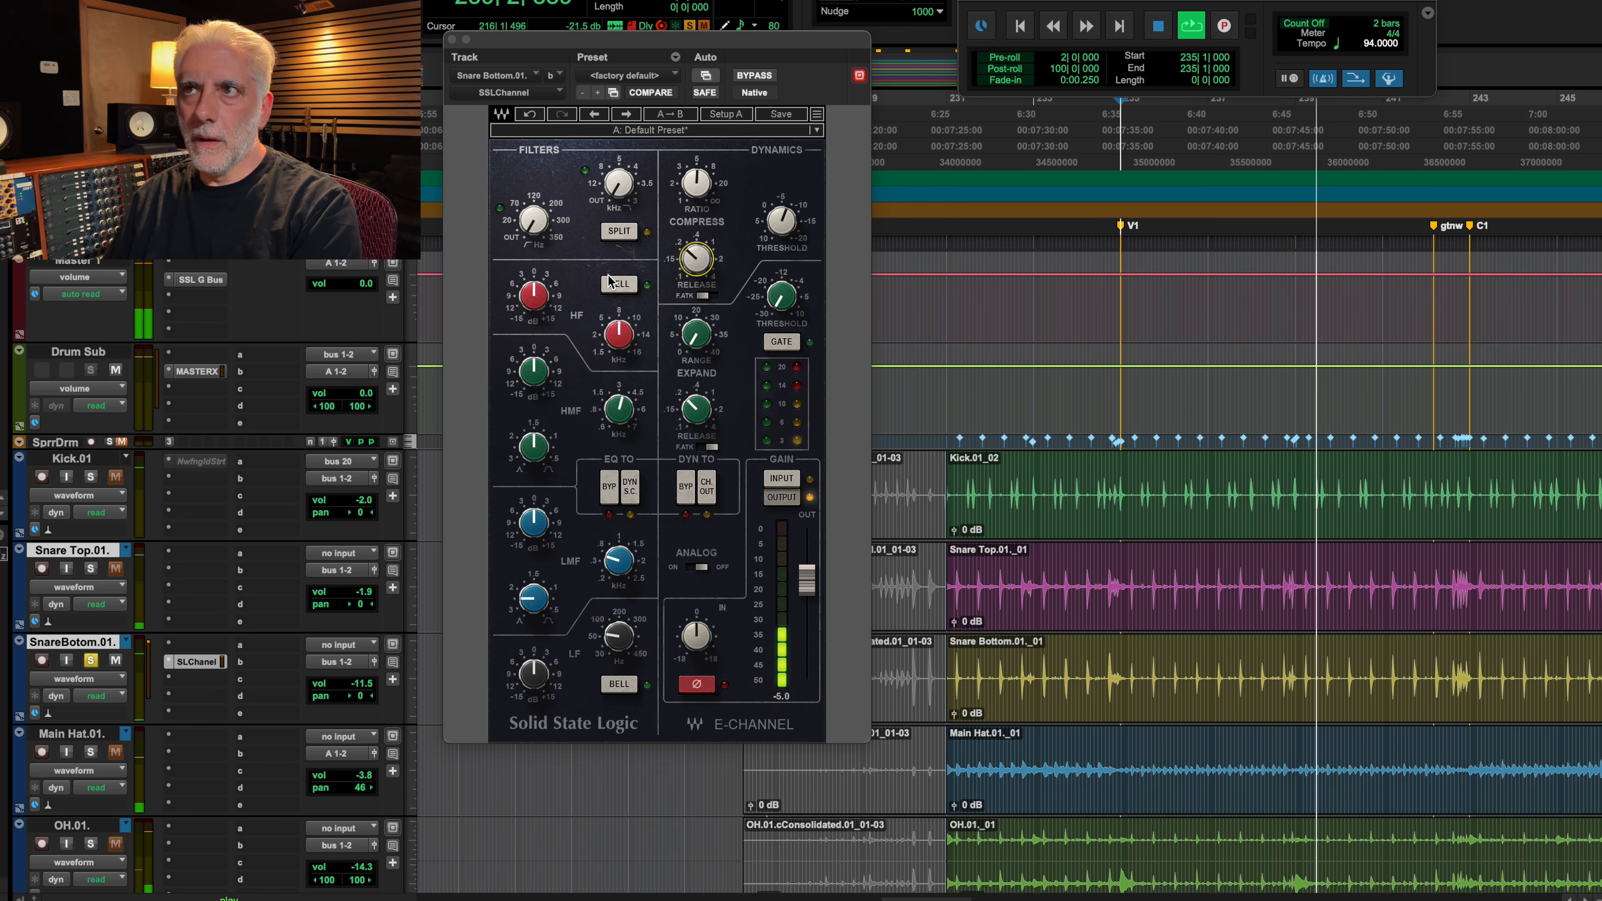
click(534, 295)
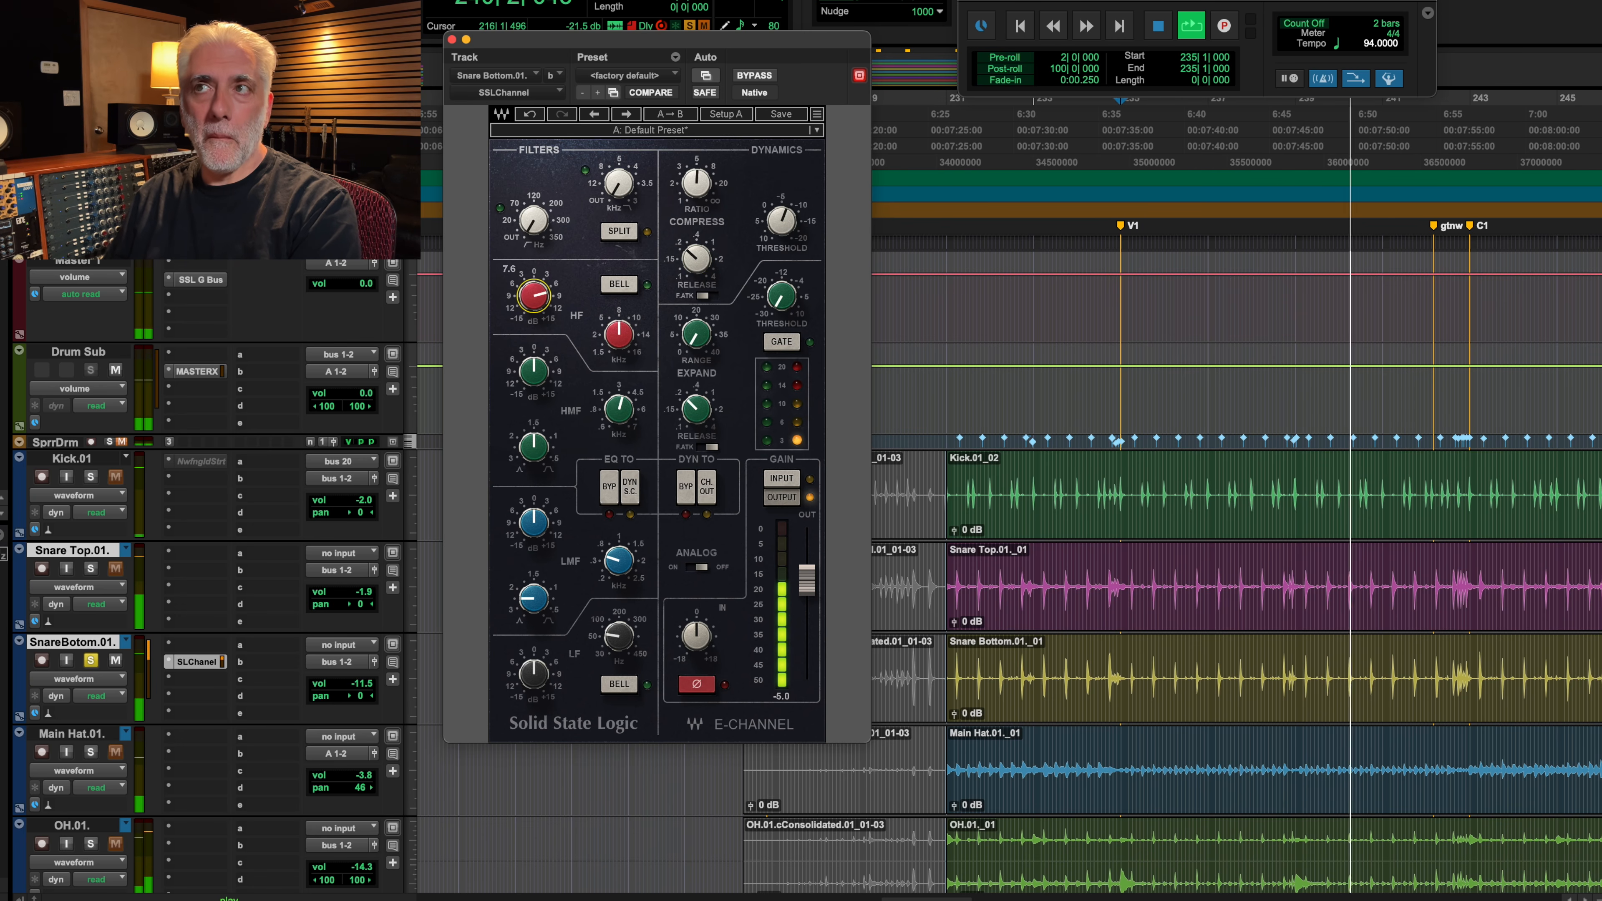
drag(534, 295, 534, 289)
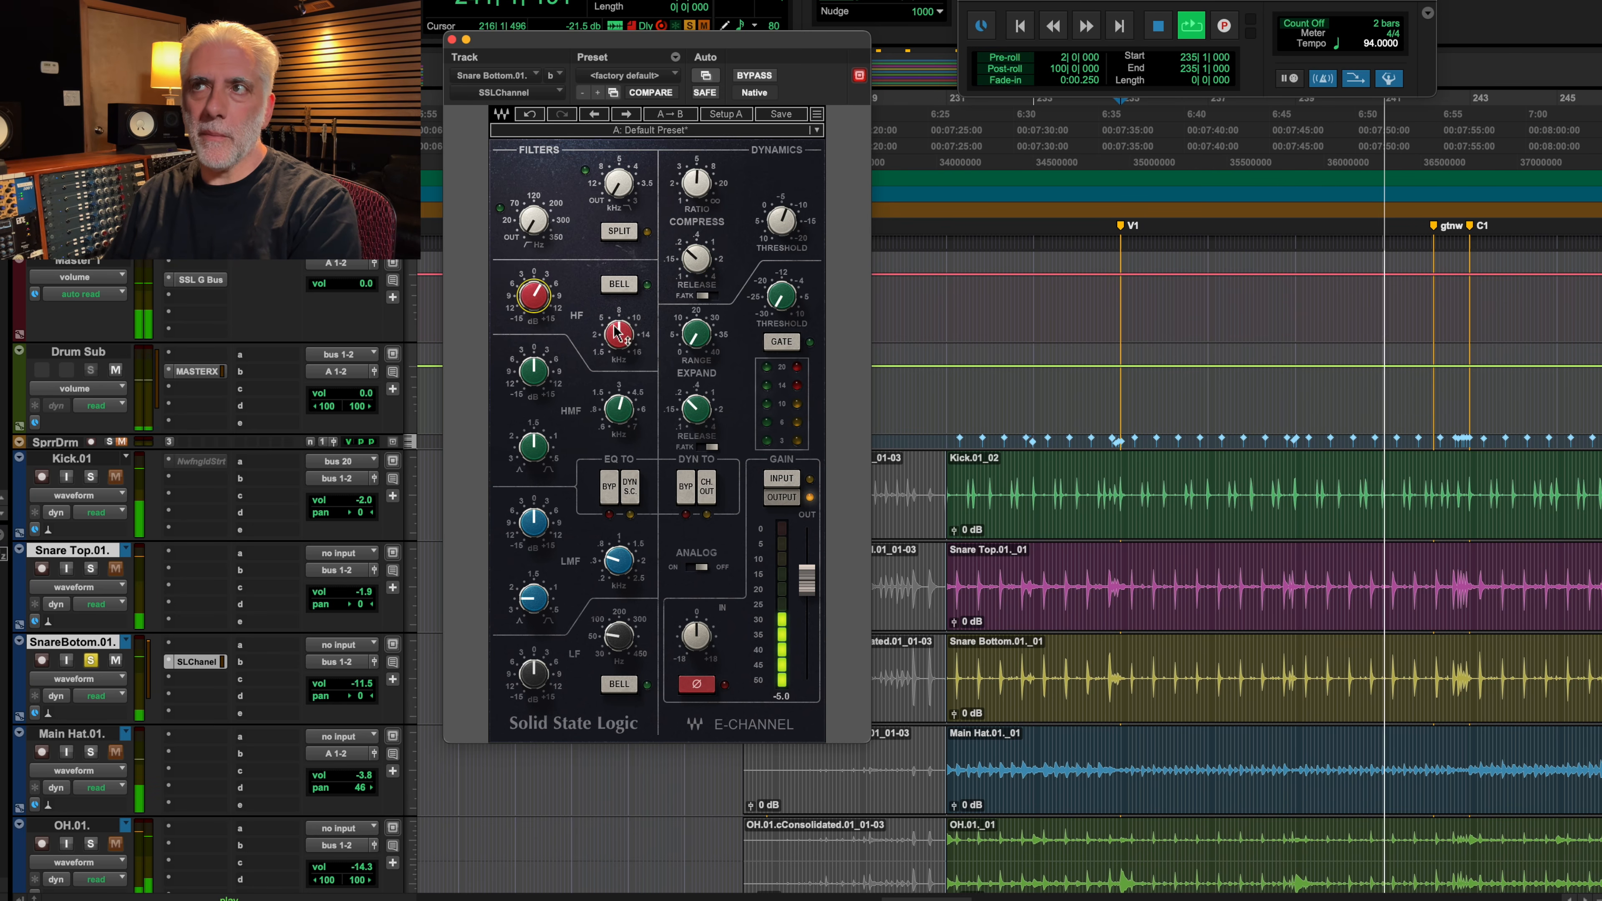
drag(619, 335, 620, 341)
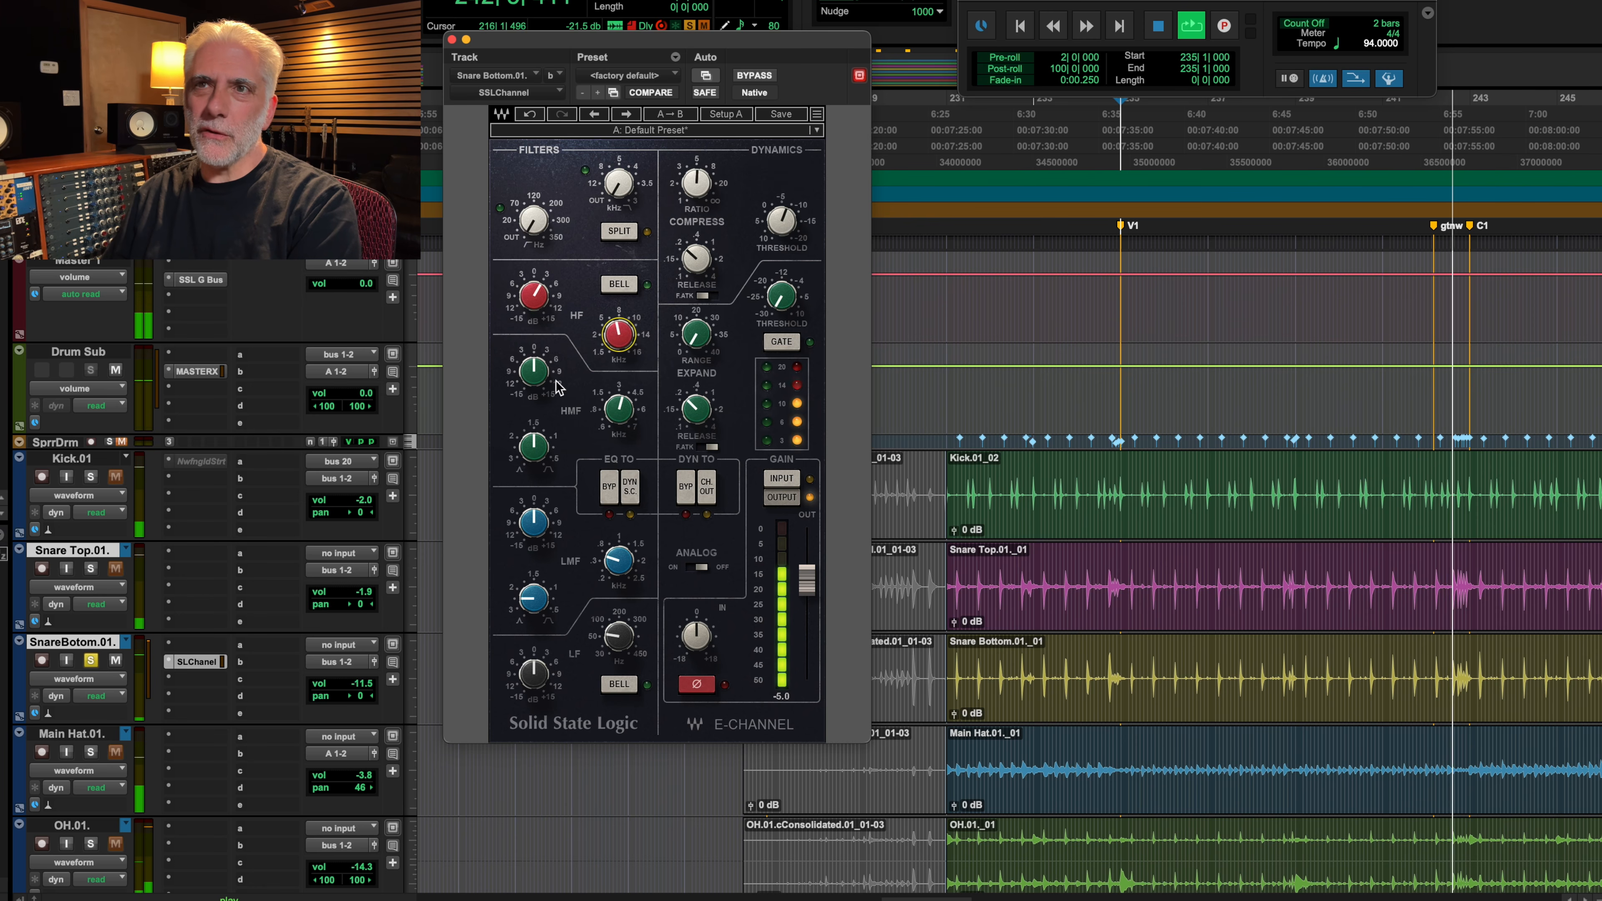
Step: Set the Snare Bottom volume to -18.0 dB while soloed with Snare Top, then clear both solos and mute Snare Bottom
click(90, 567)
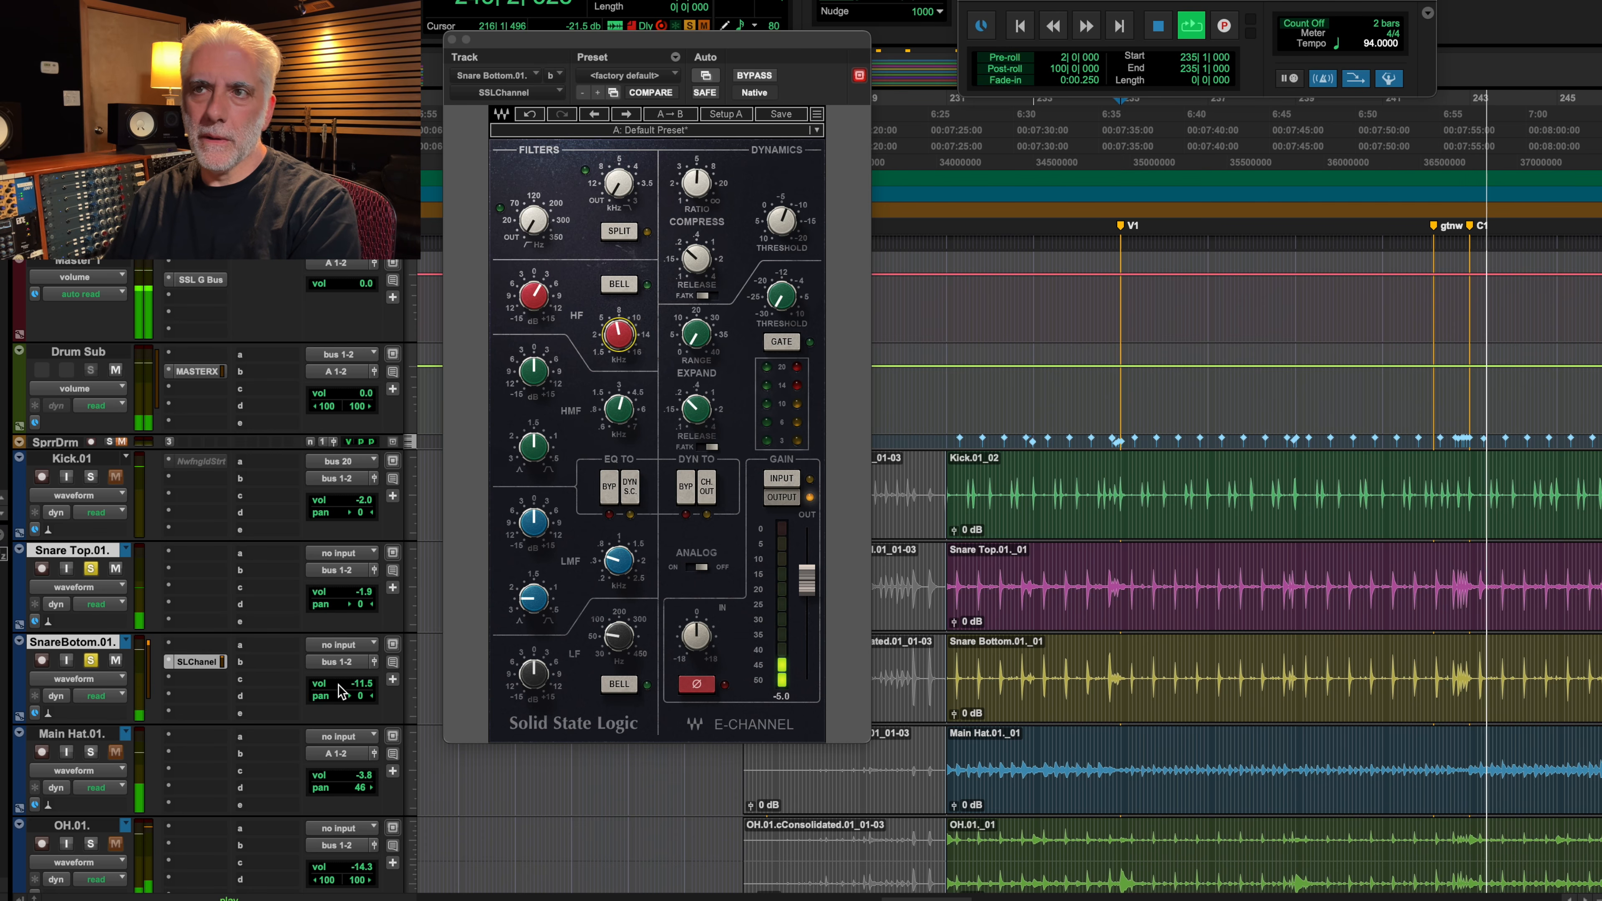
drag(340, 684, 340, 698)
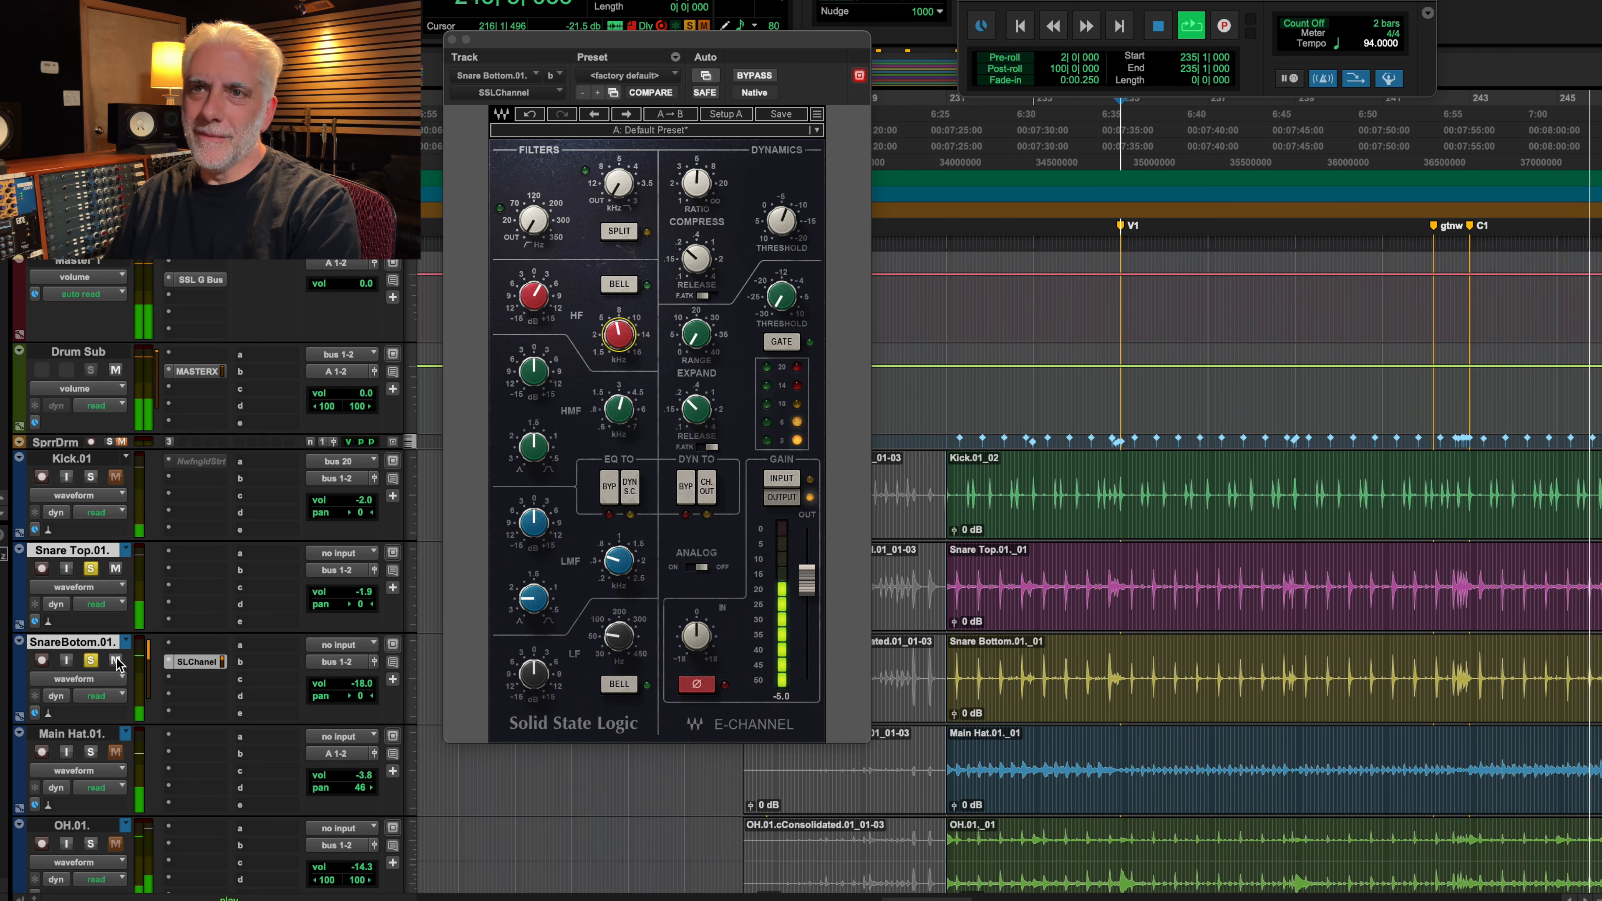
key(space)
click(92, 660)
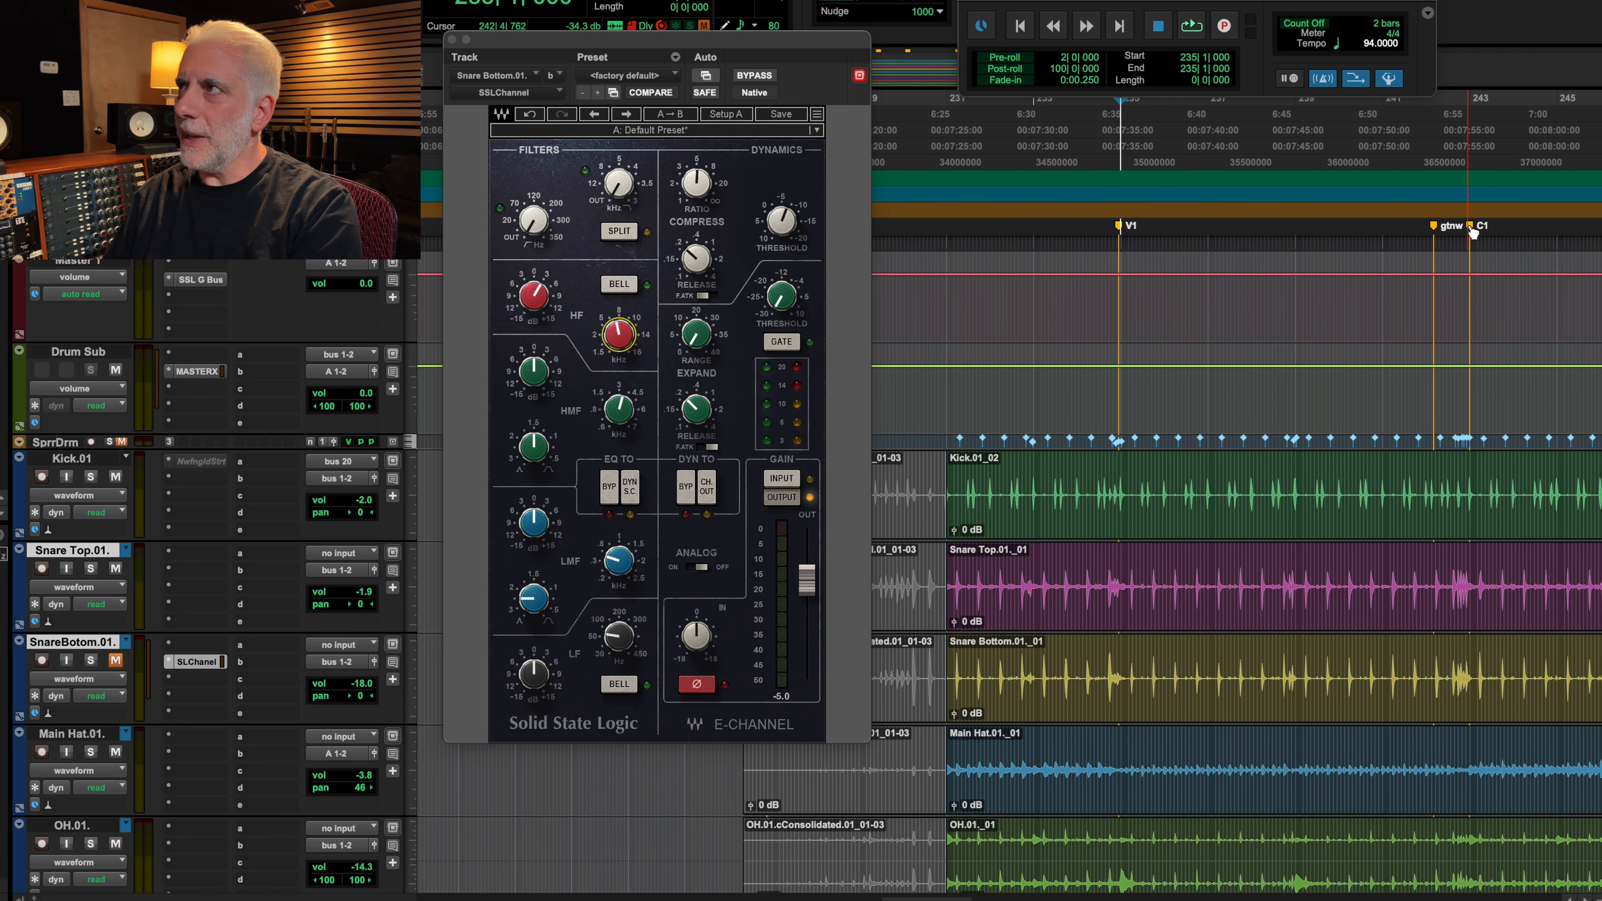
Step: Play the mix from marker V1 with Snare Bottom muted and clear the track selection
key(space)
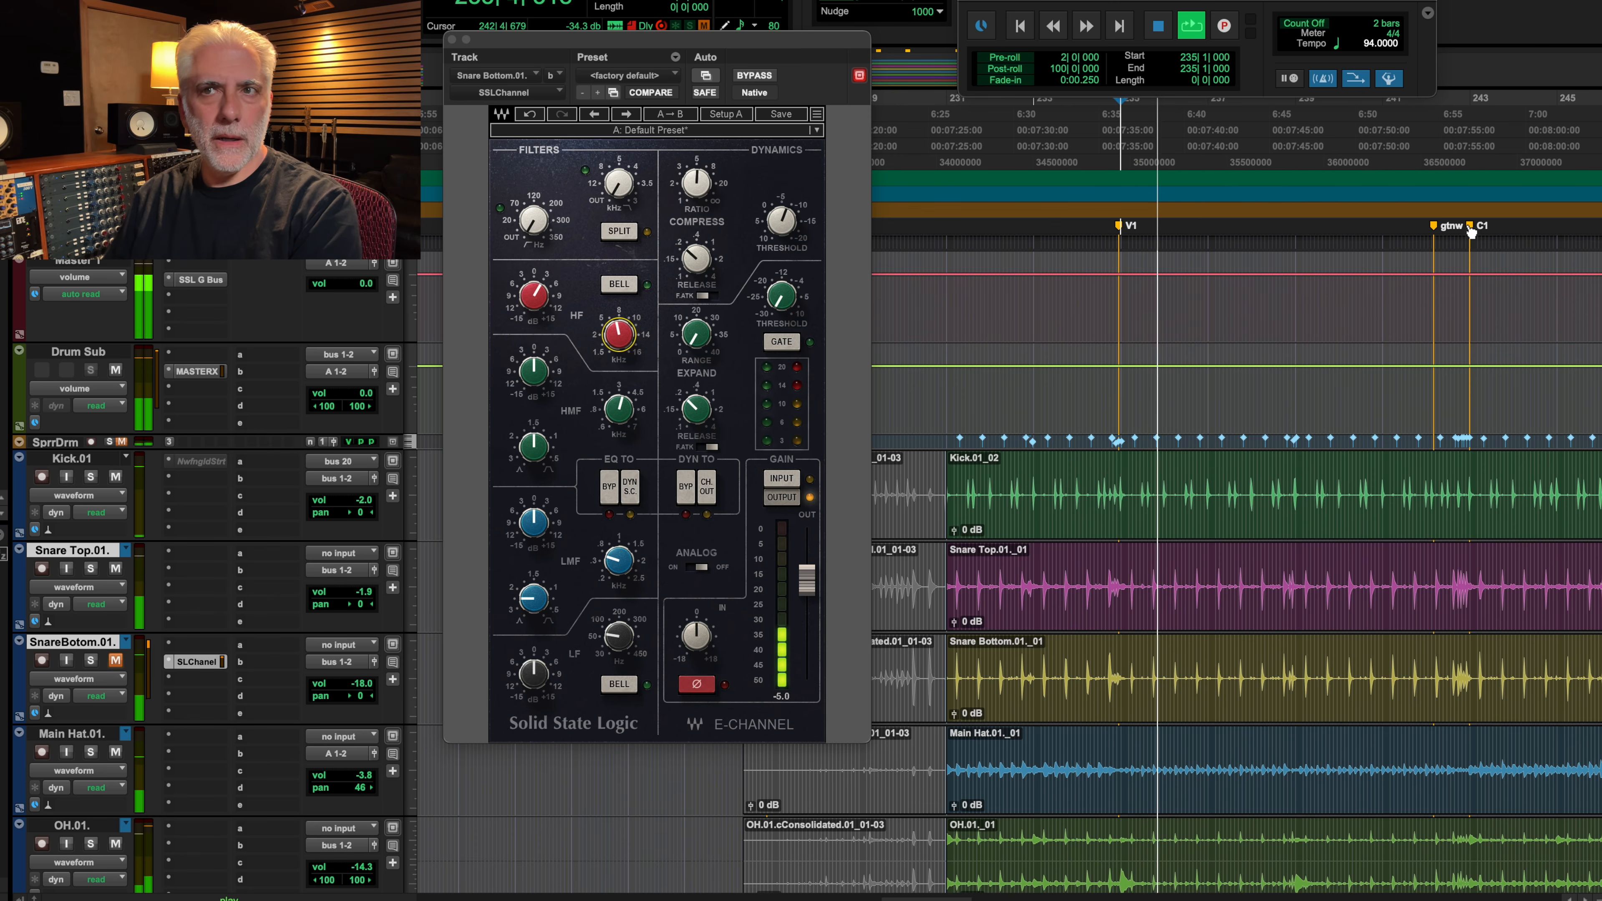
click(85, 734)
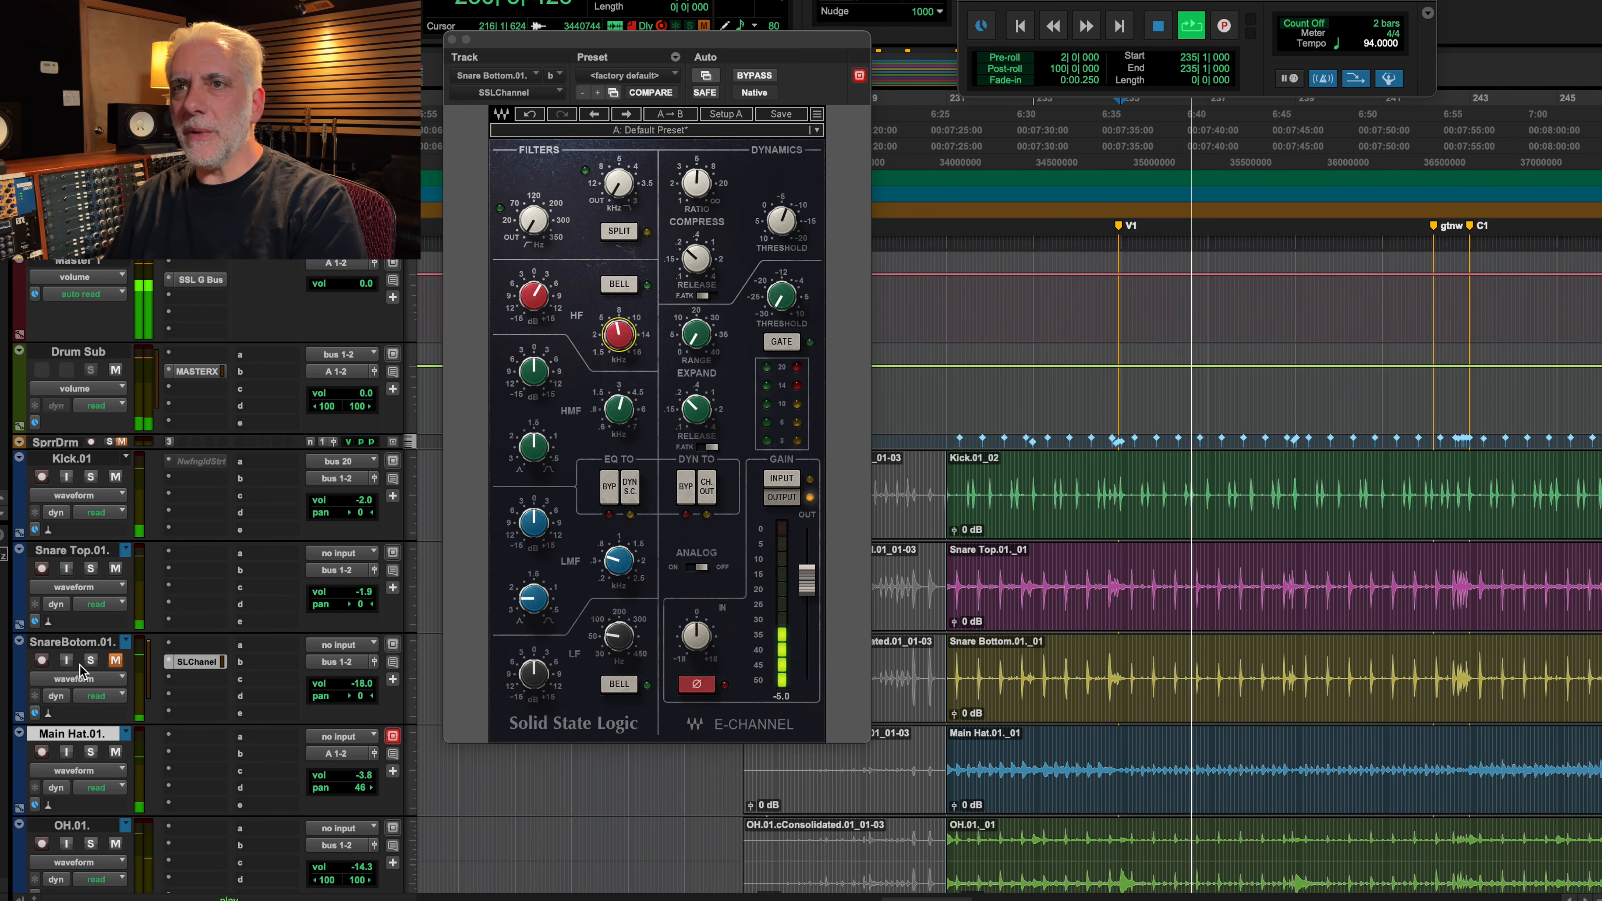
click(82, 643)
super+click(82, 642)
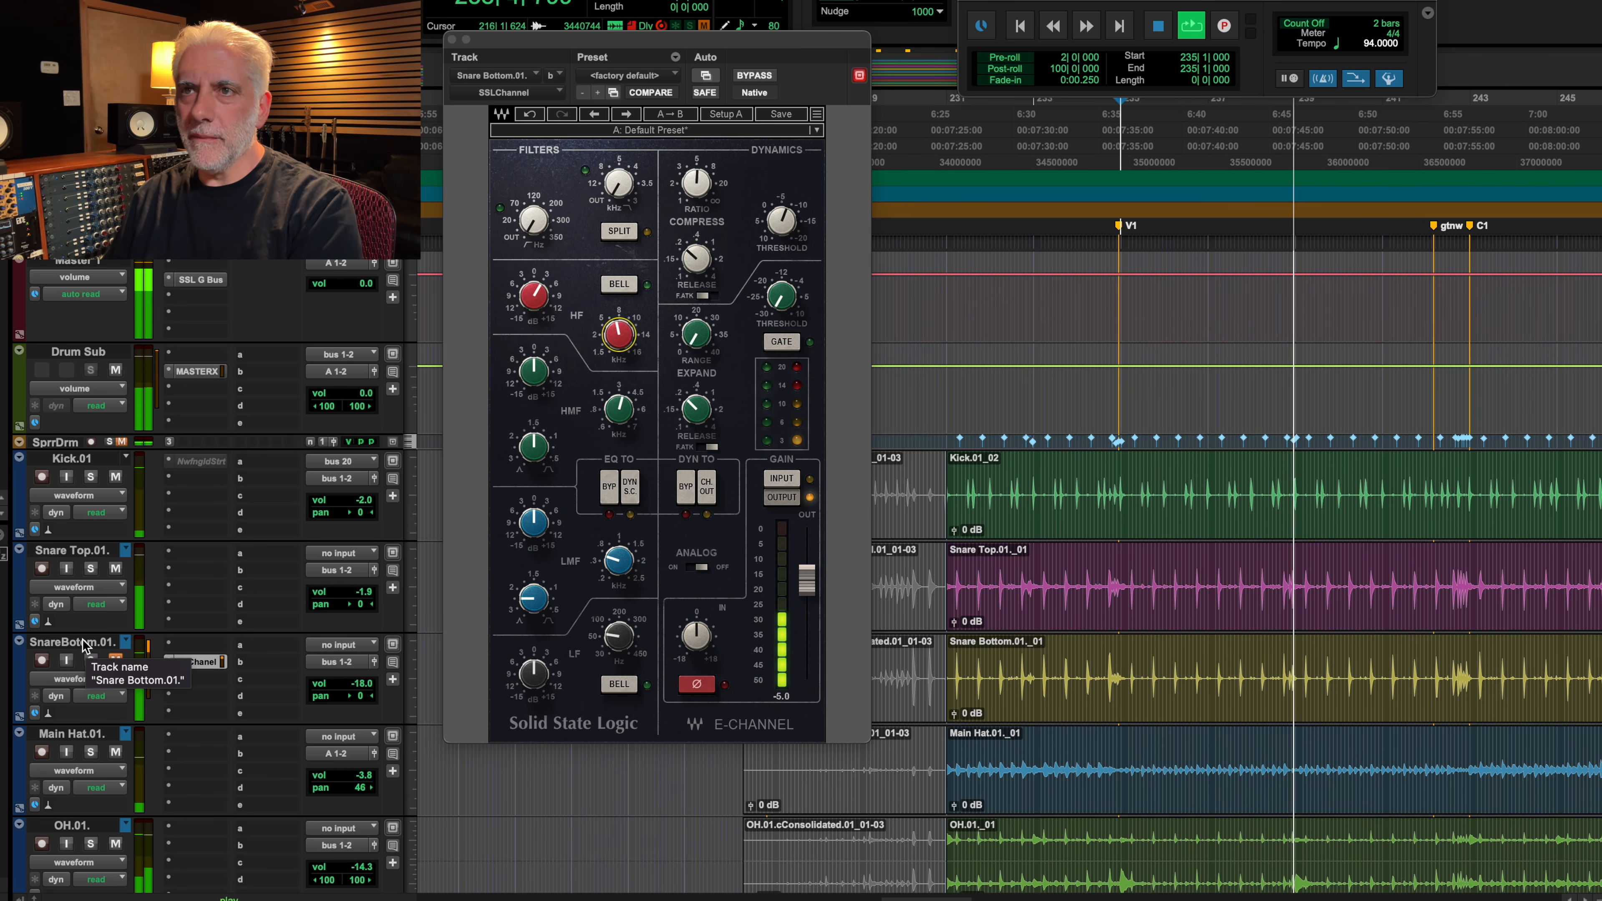
Step: Pull the Snare Bottom volume down to -∞, stop playback and remove the track's SSLChannel plug-in
drag(348, 683, 357, 718)
key(space)
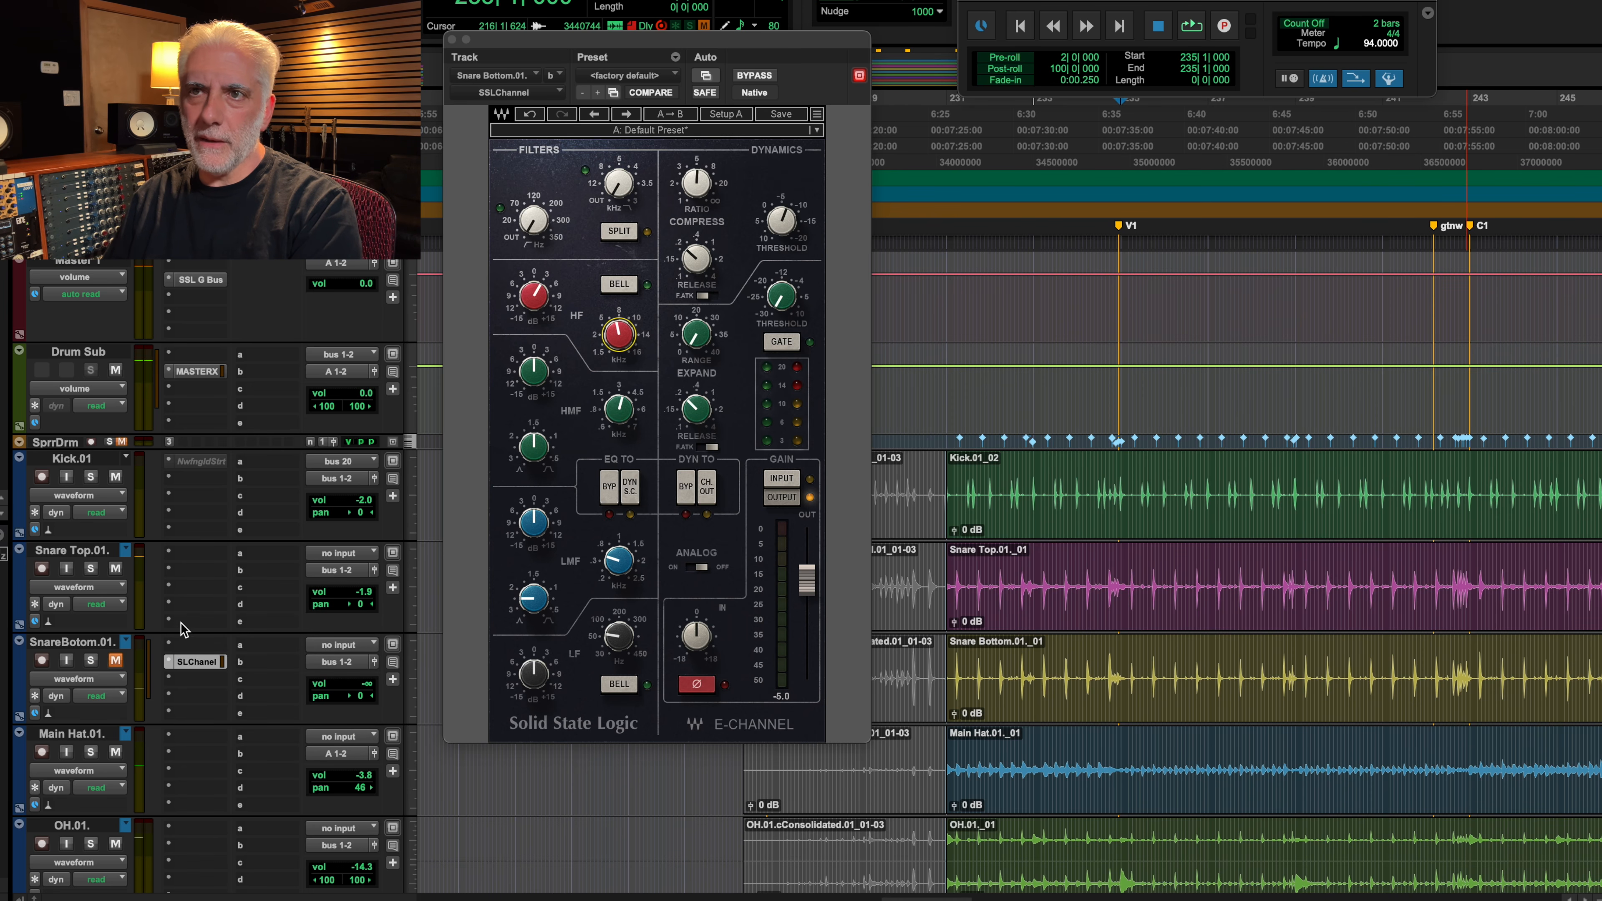
click(167, 664)
click(194, 601)
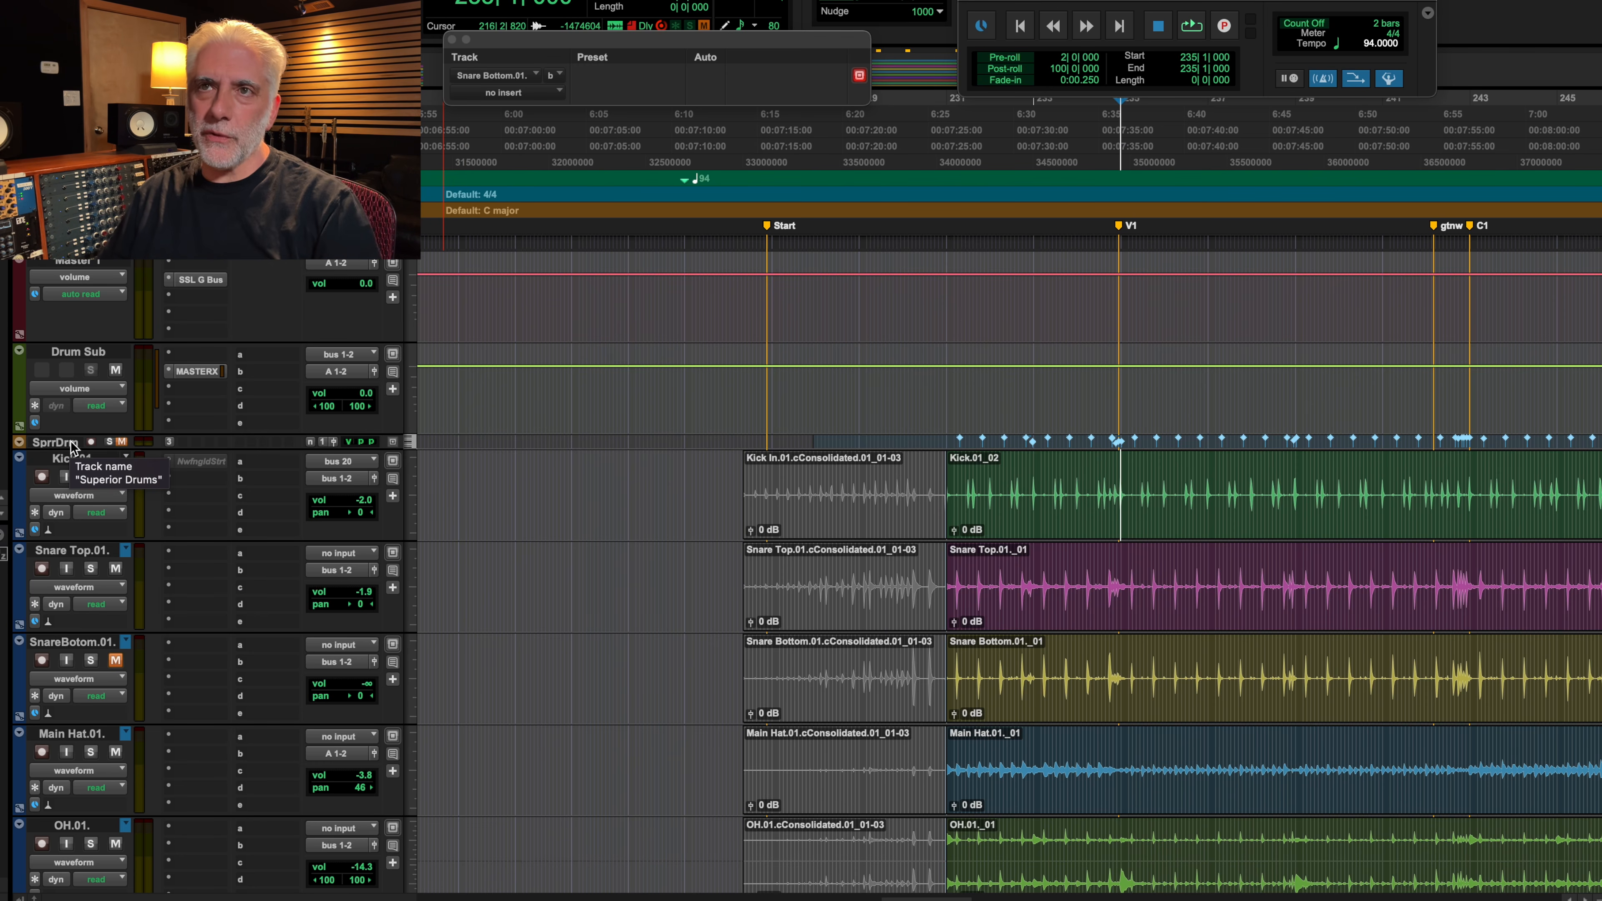
Step: Enlarge the Superior Drums track and switch its track view to notes
drag(71, 446, 75, 536)
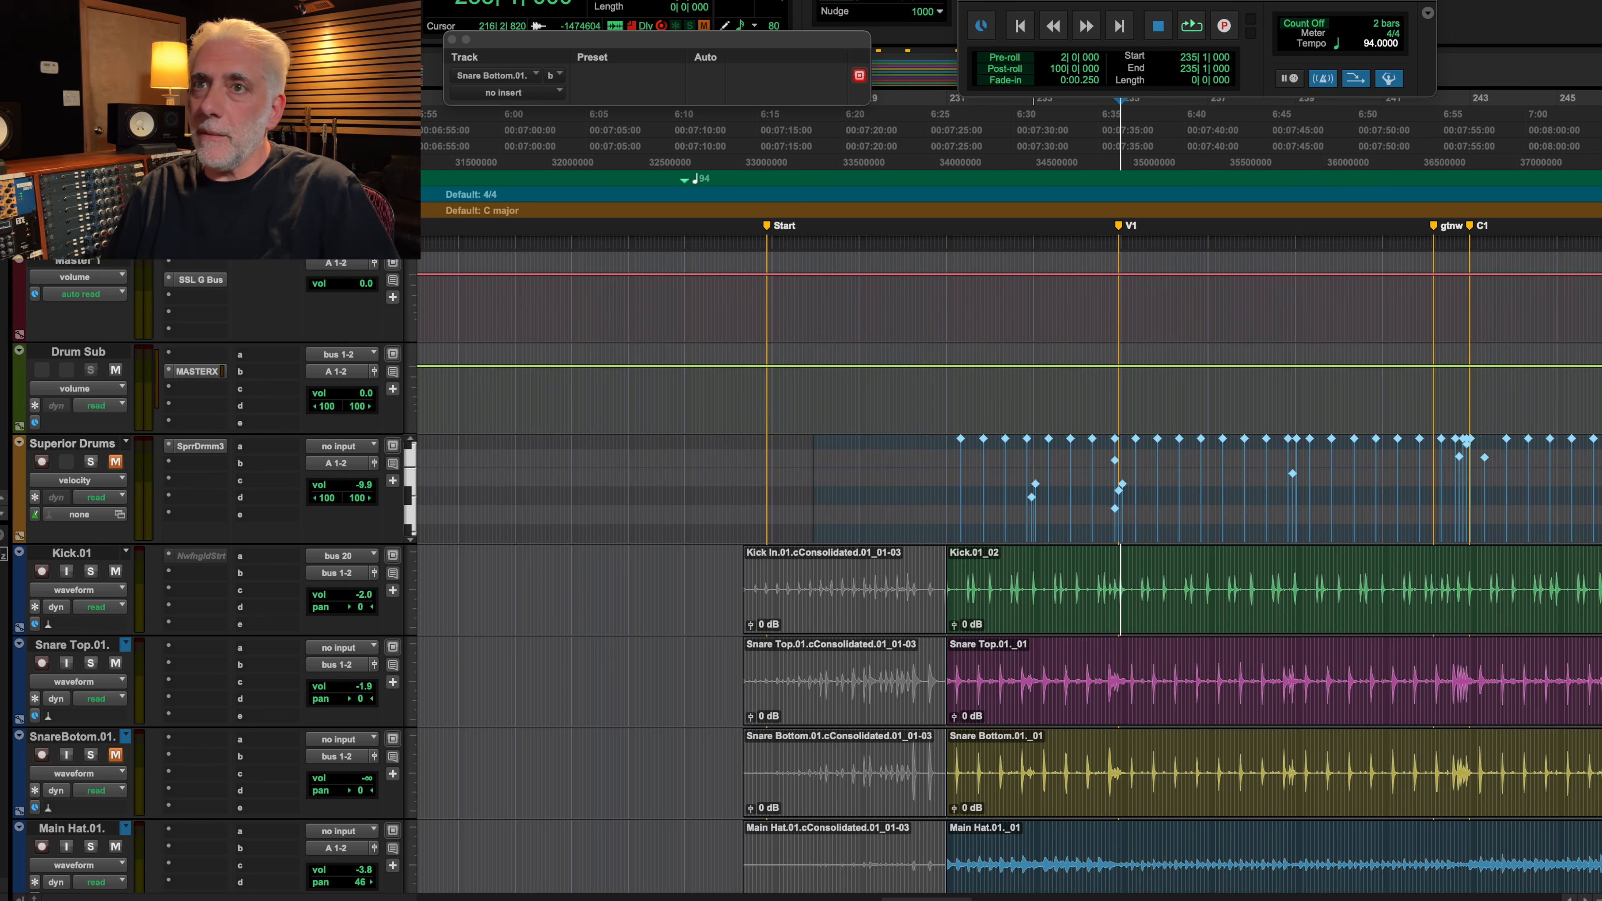
click(76, 481)
click(72, 461)
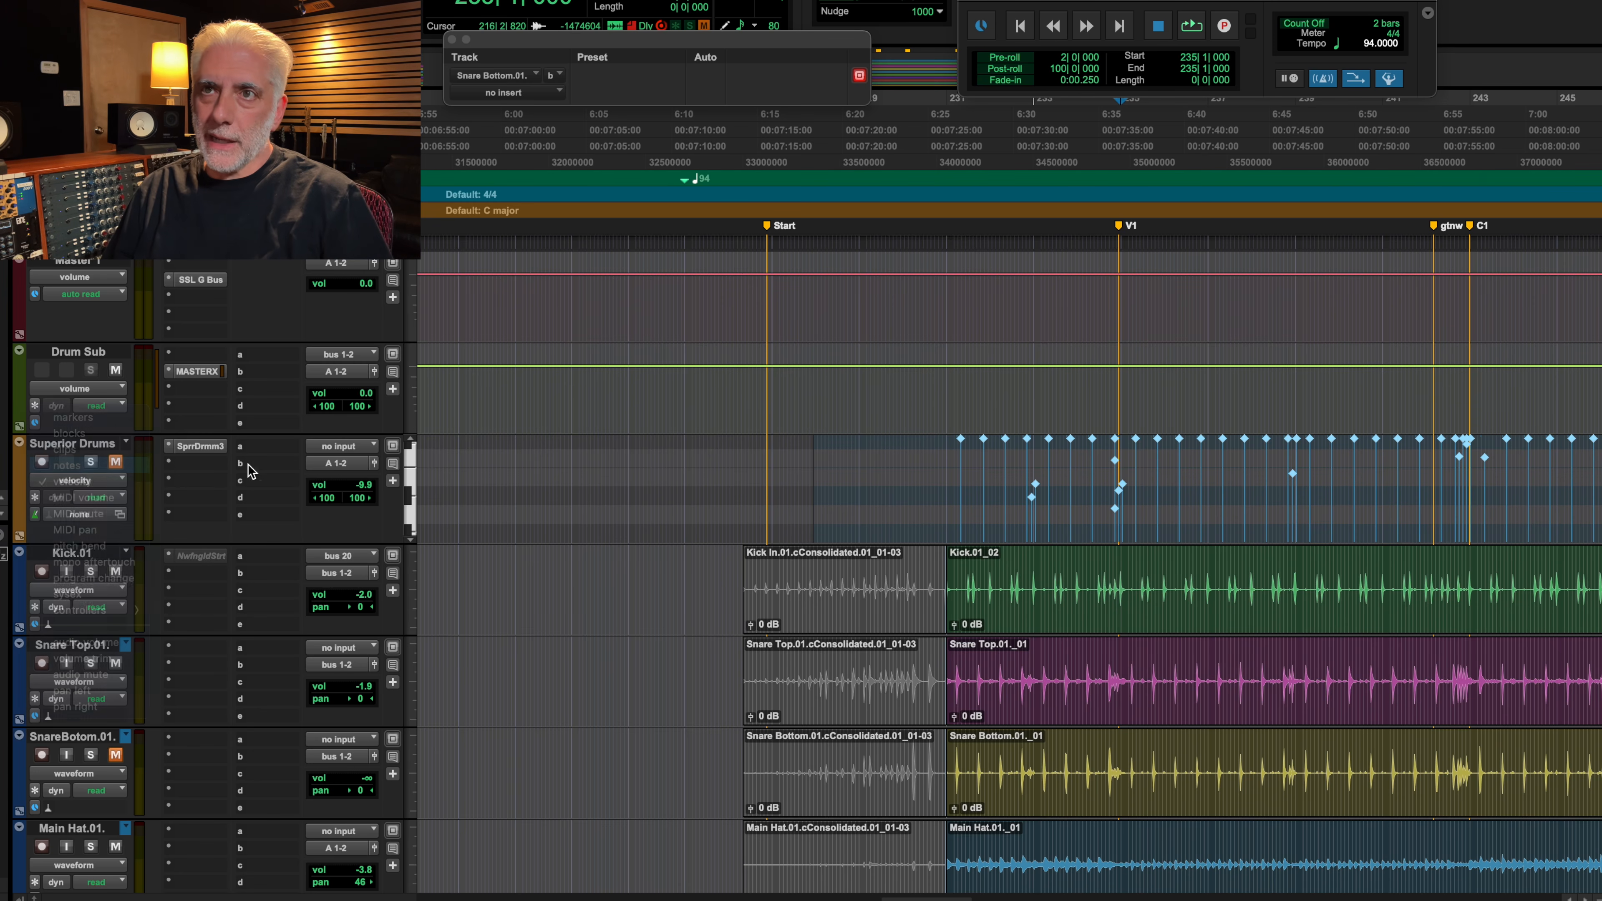
drag(128, 546, 167, 613)
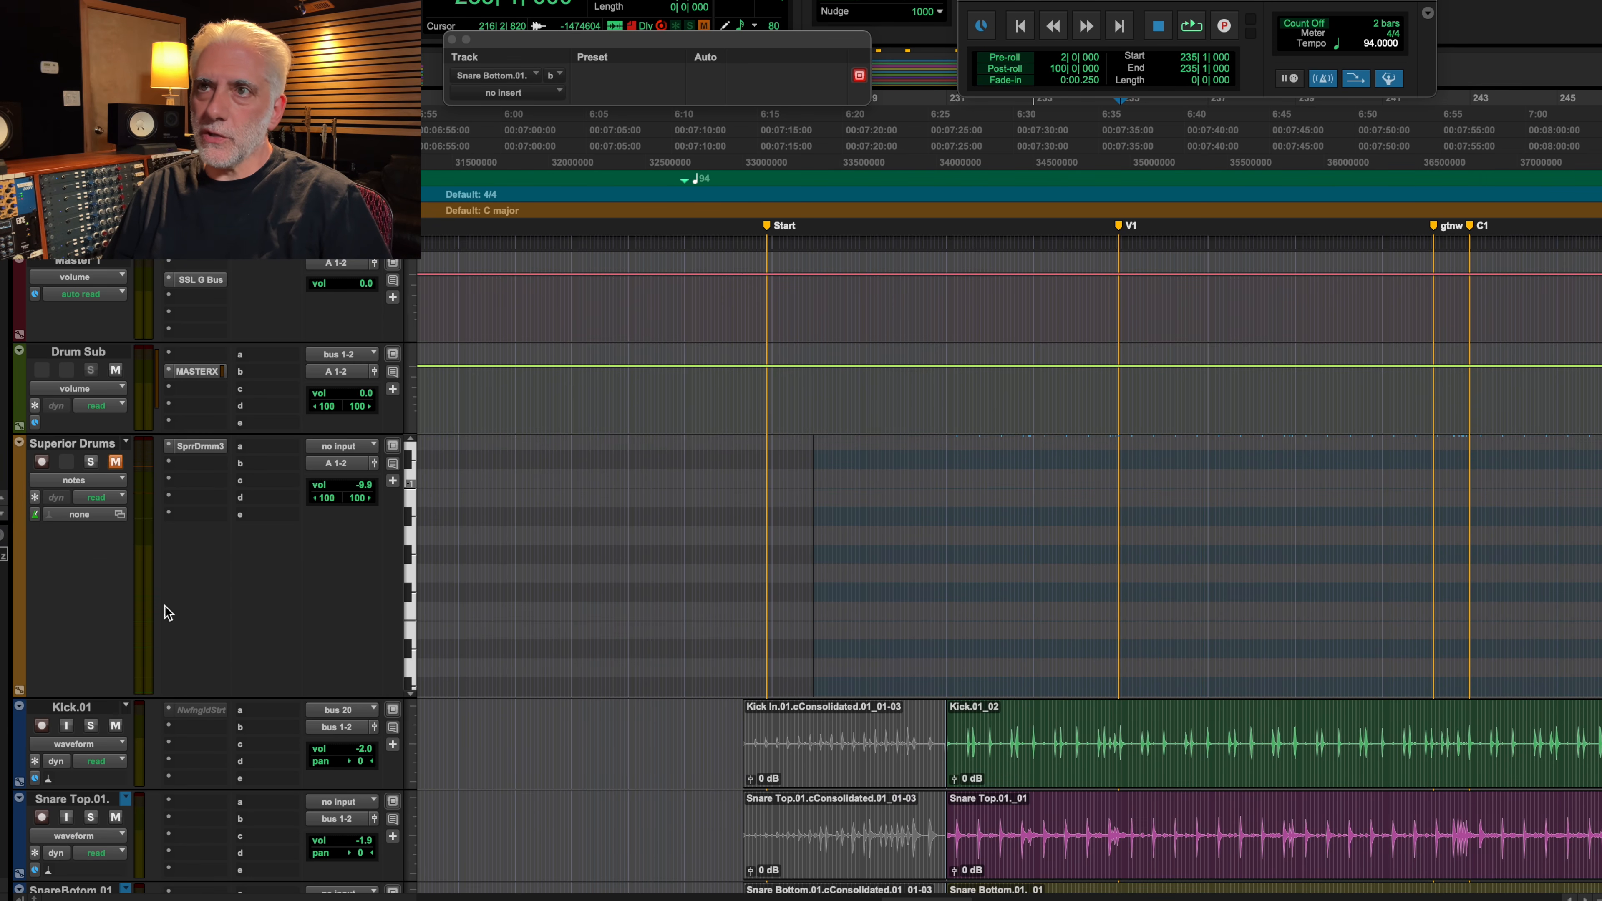
Step: Bring the Superior Drums track's MIDI notes into view and open its Superior Drummer 3 instrument
click(409, 439)
click(408, 439)
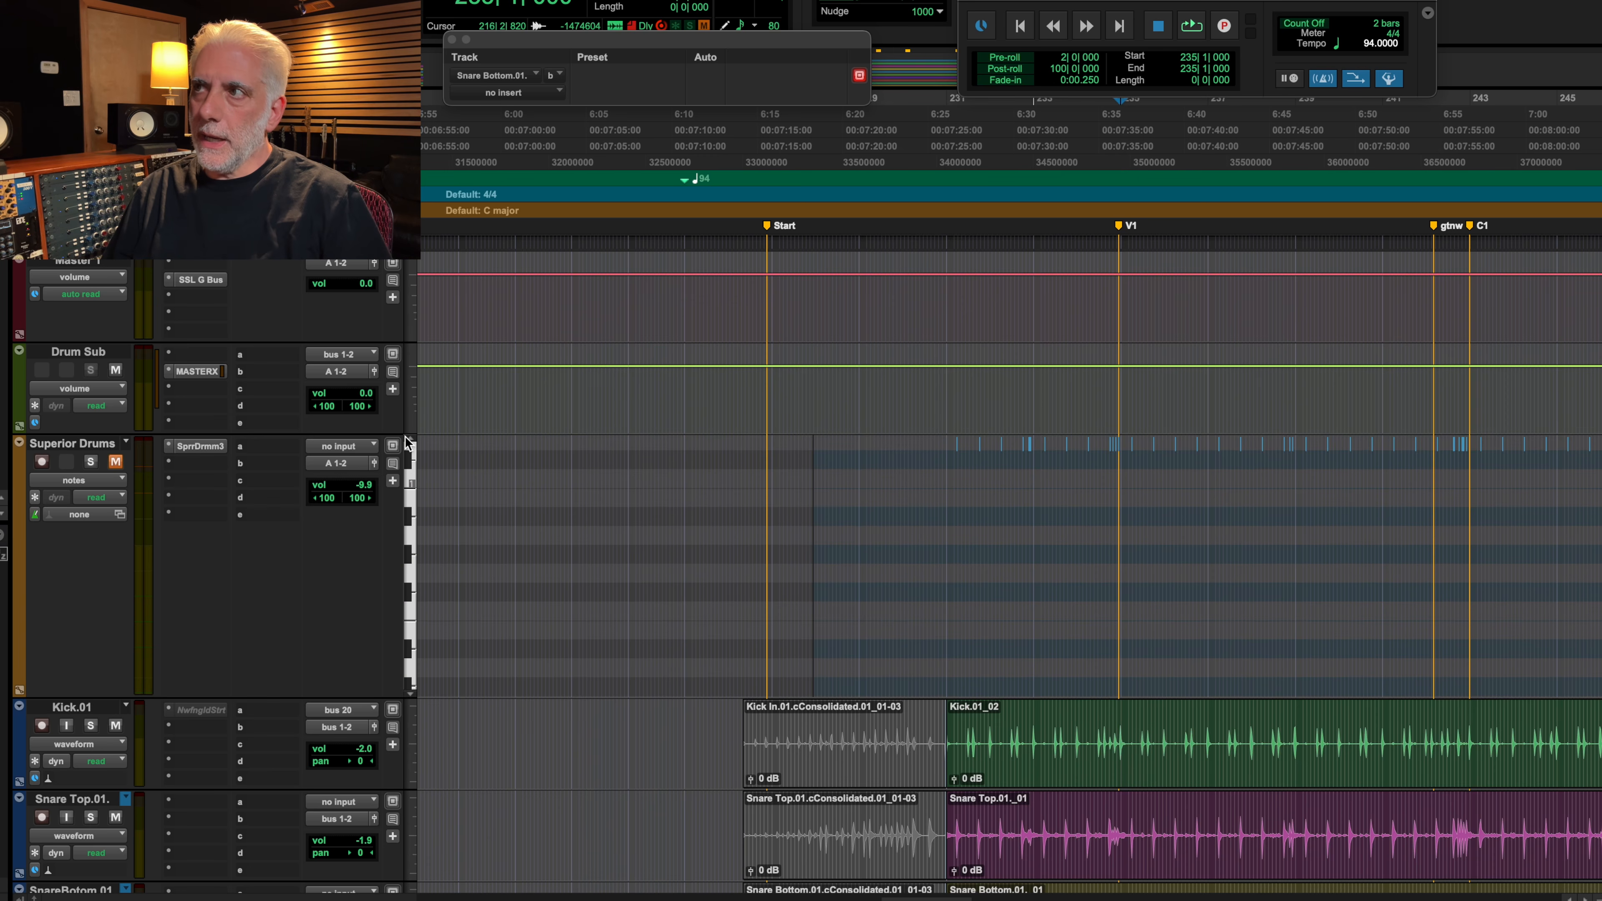
click(408, 440)
click(408, 439)
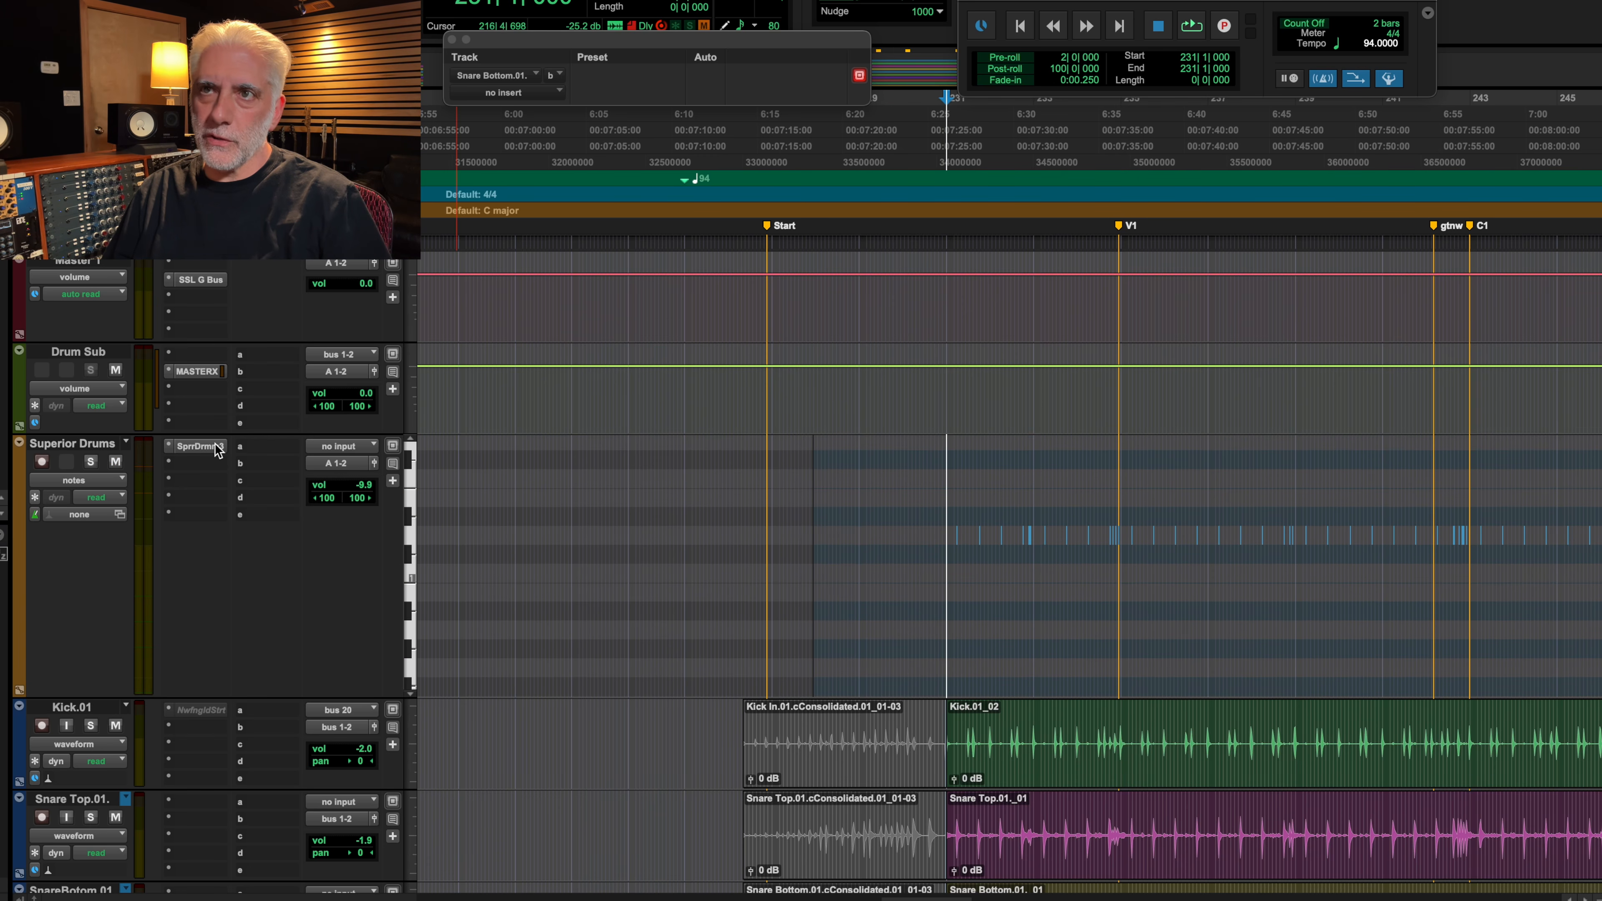
click(201, 446)
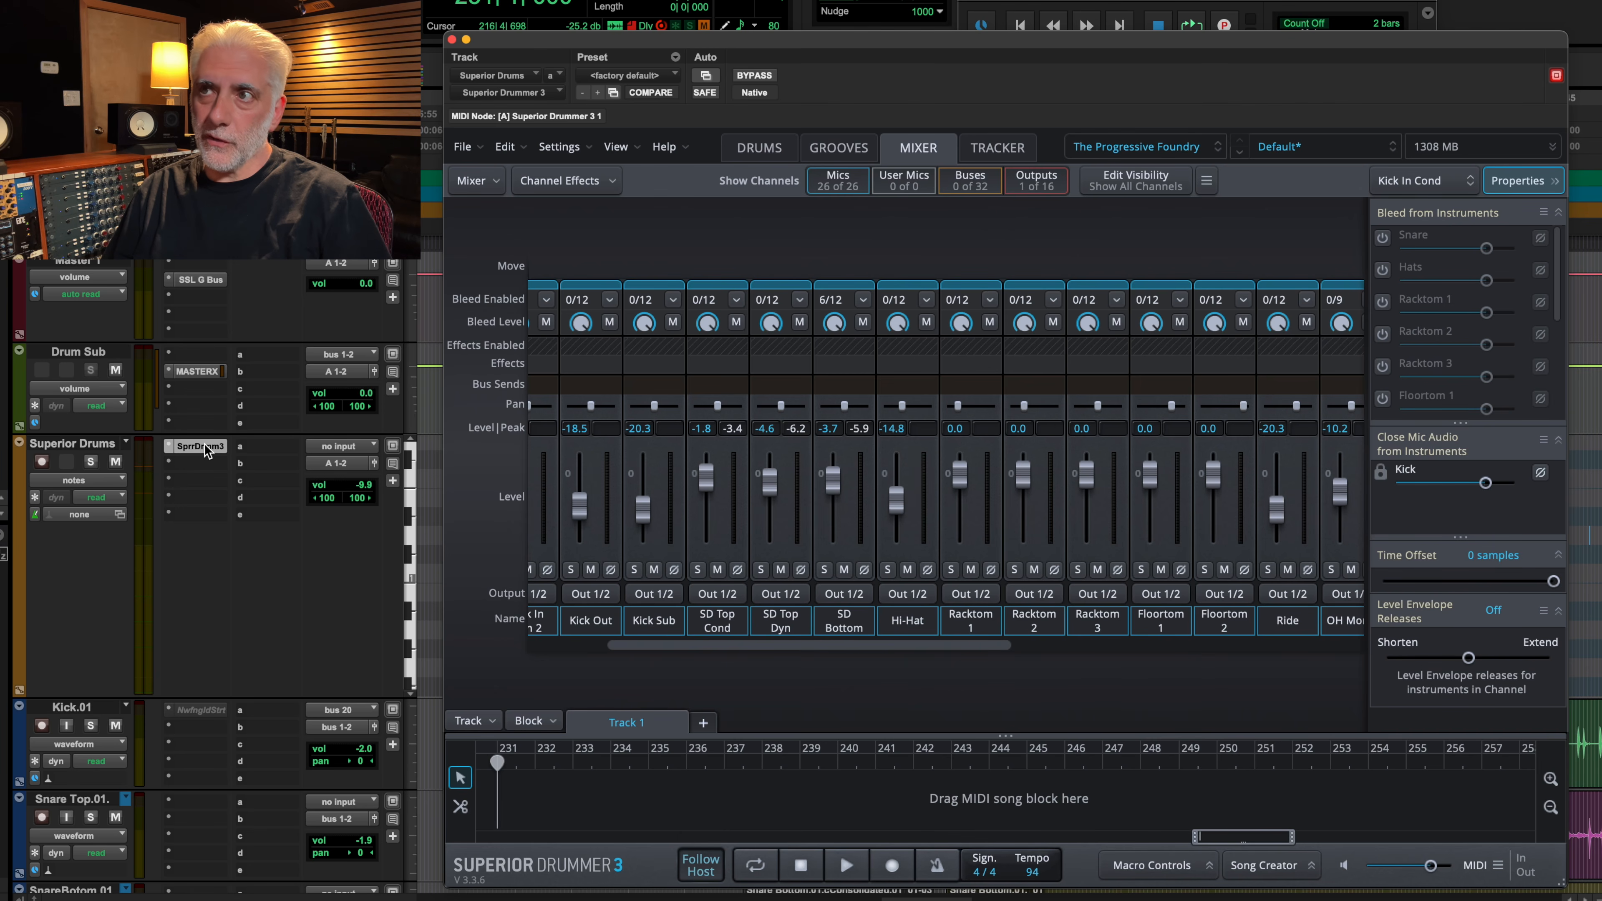
Step: Show Superior Drummer's kit view and play the song, toggling the Superior Drums track's solo to compare it with the recorded snare
click(742, 151)
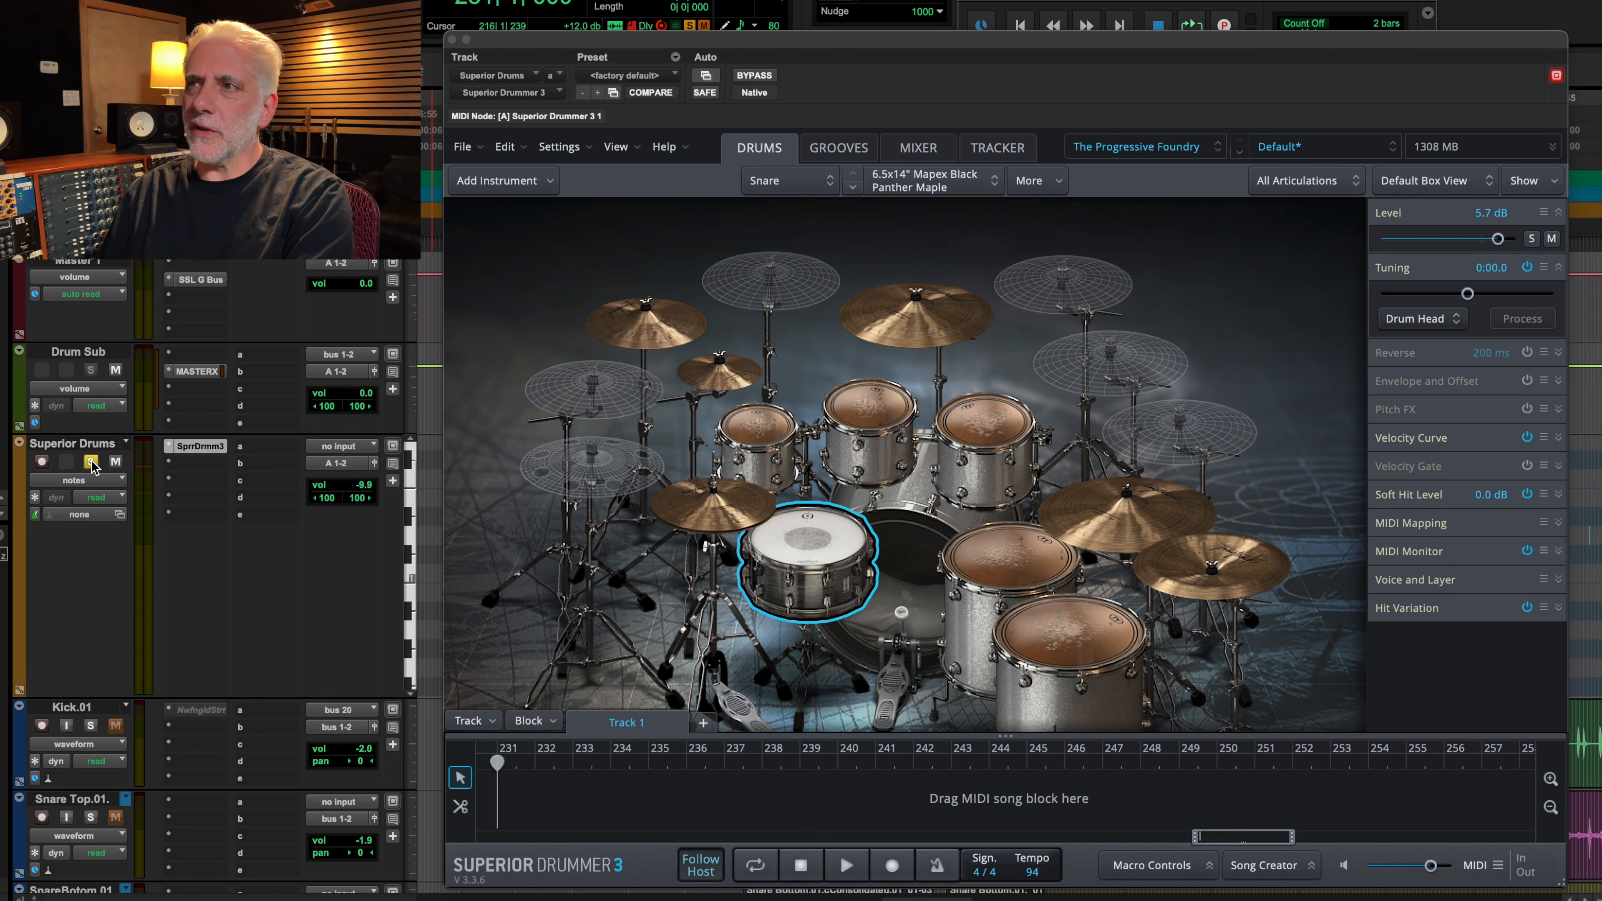
key(space)
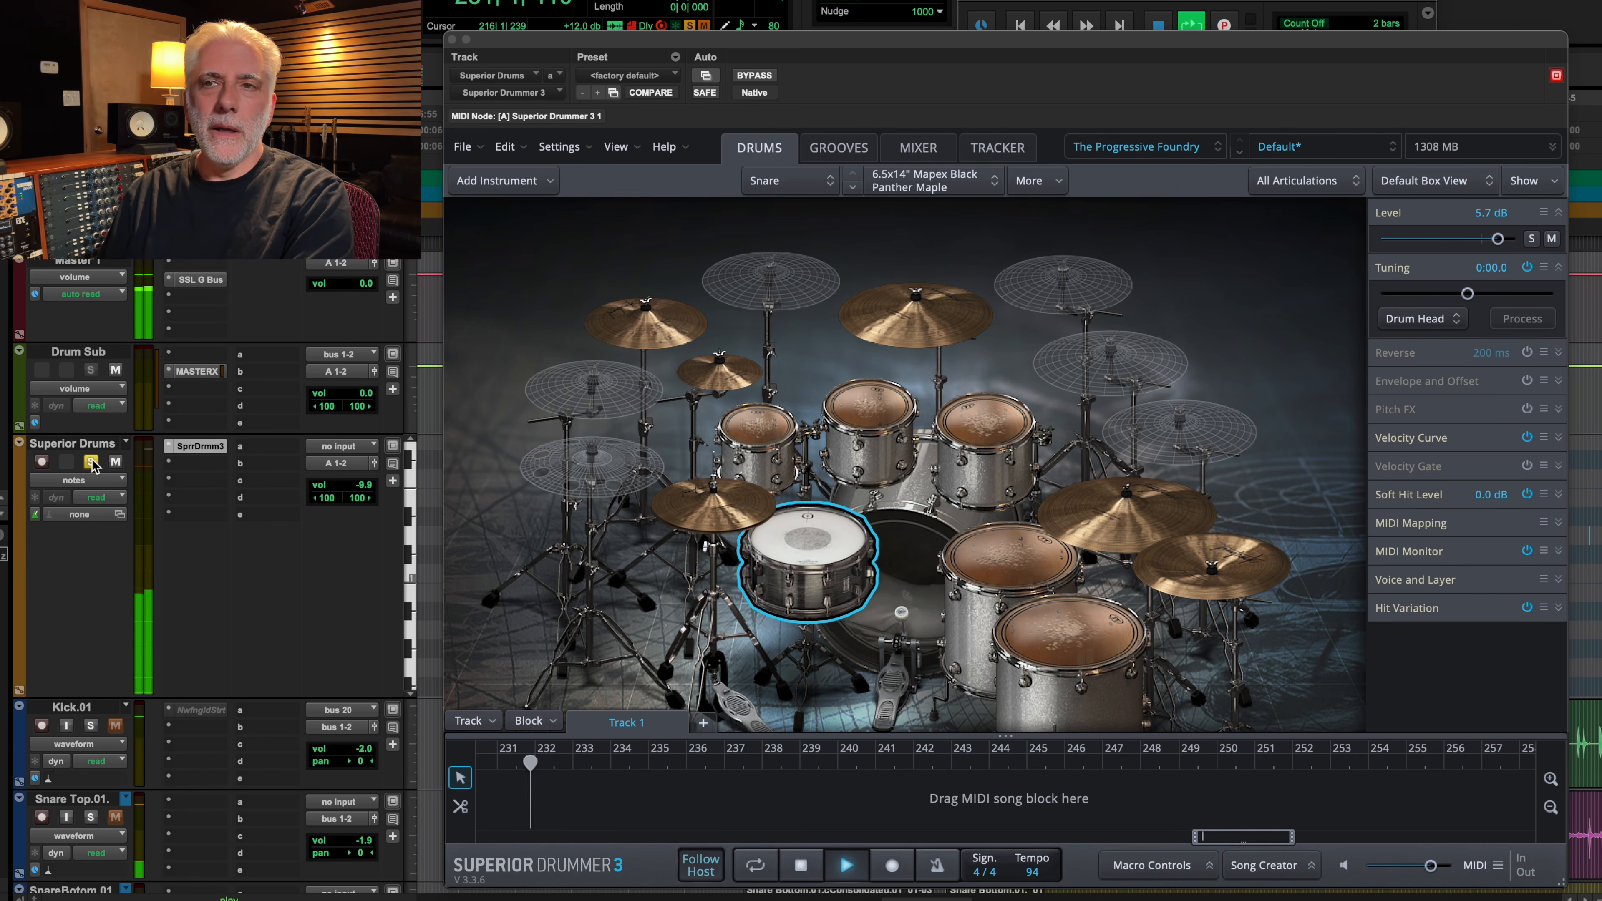
scroll(114, 472, down, 5)
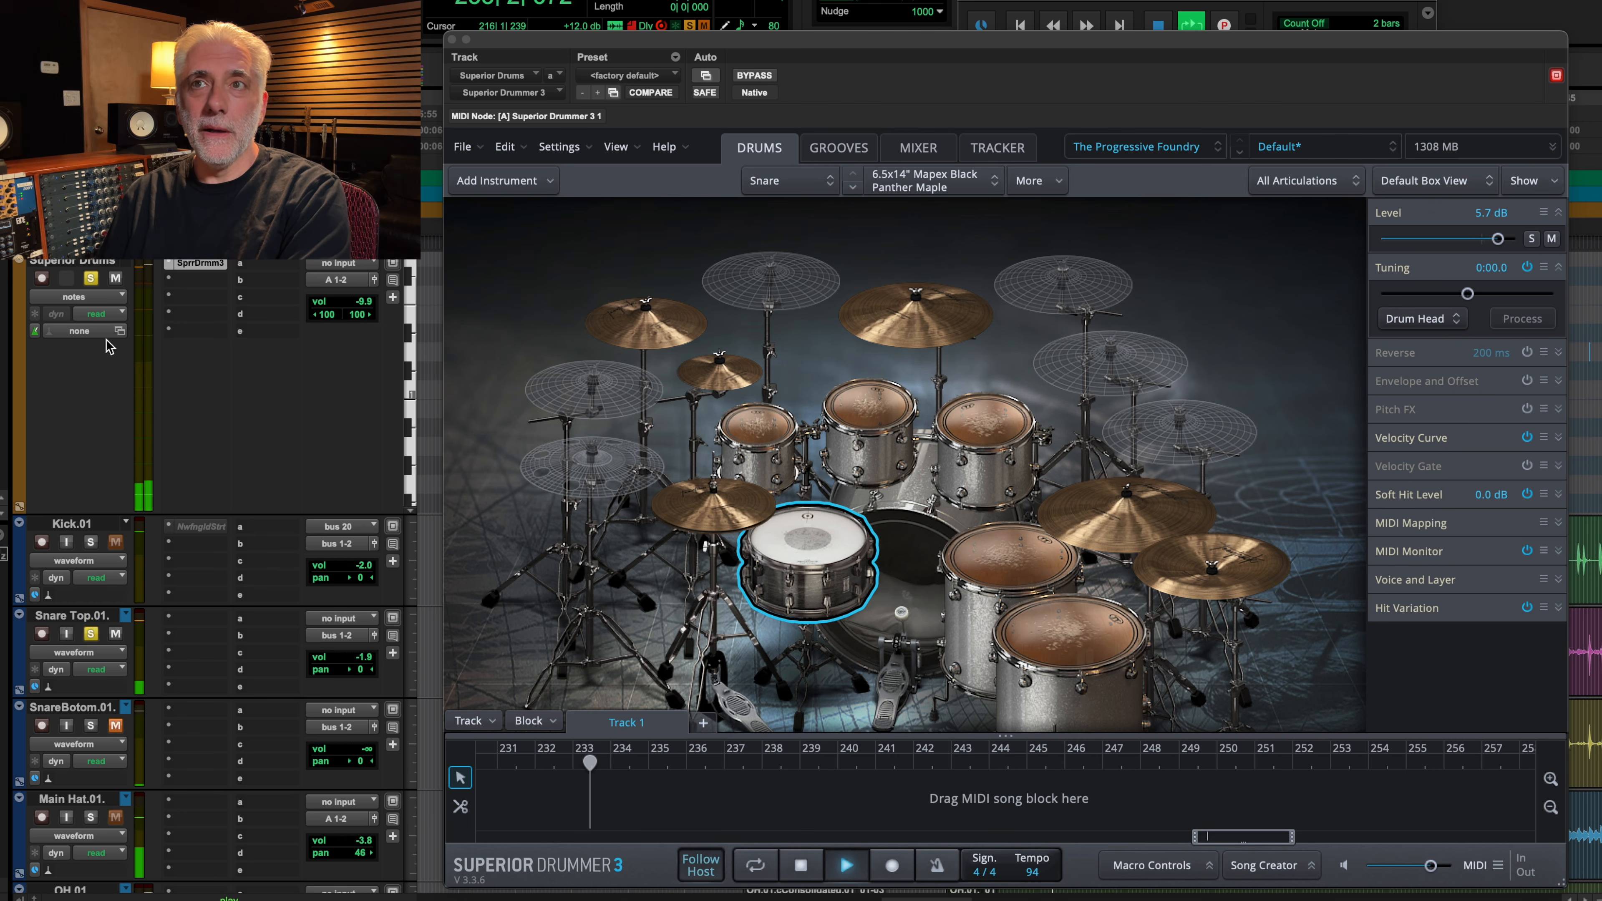
click(92, 281)
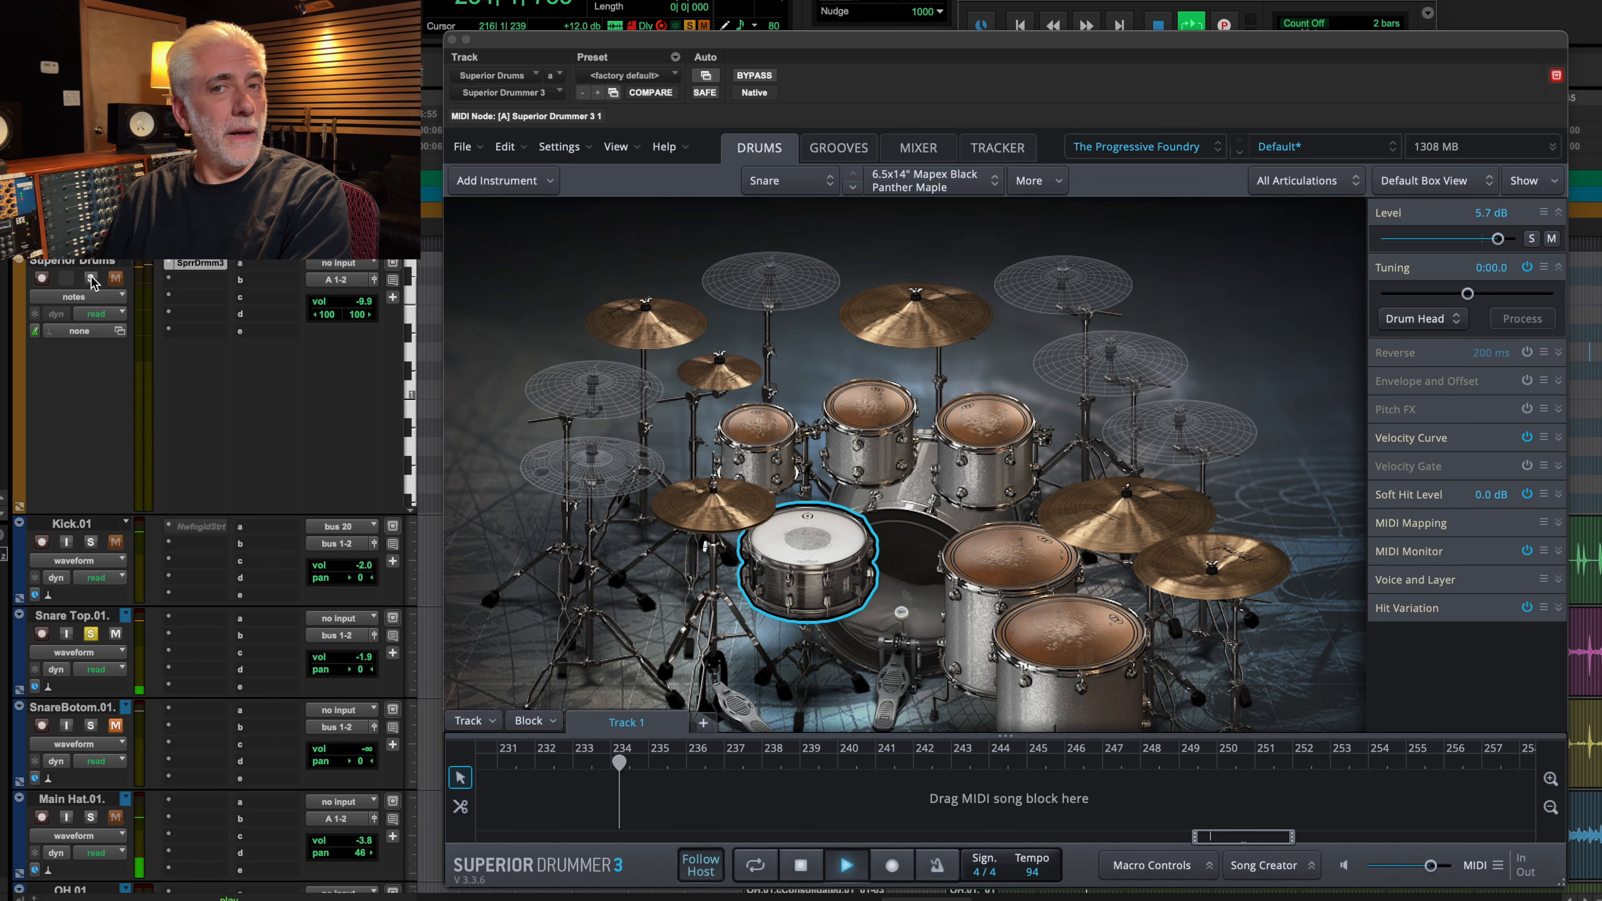
click(91, 278)
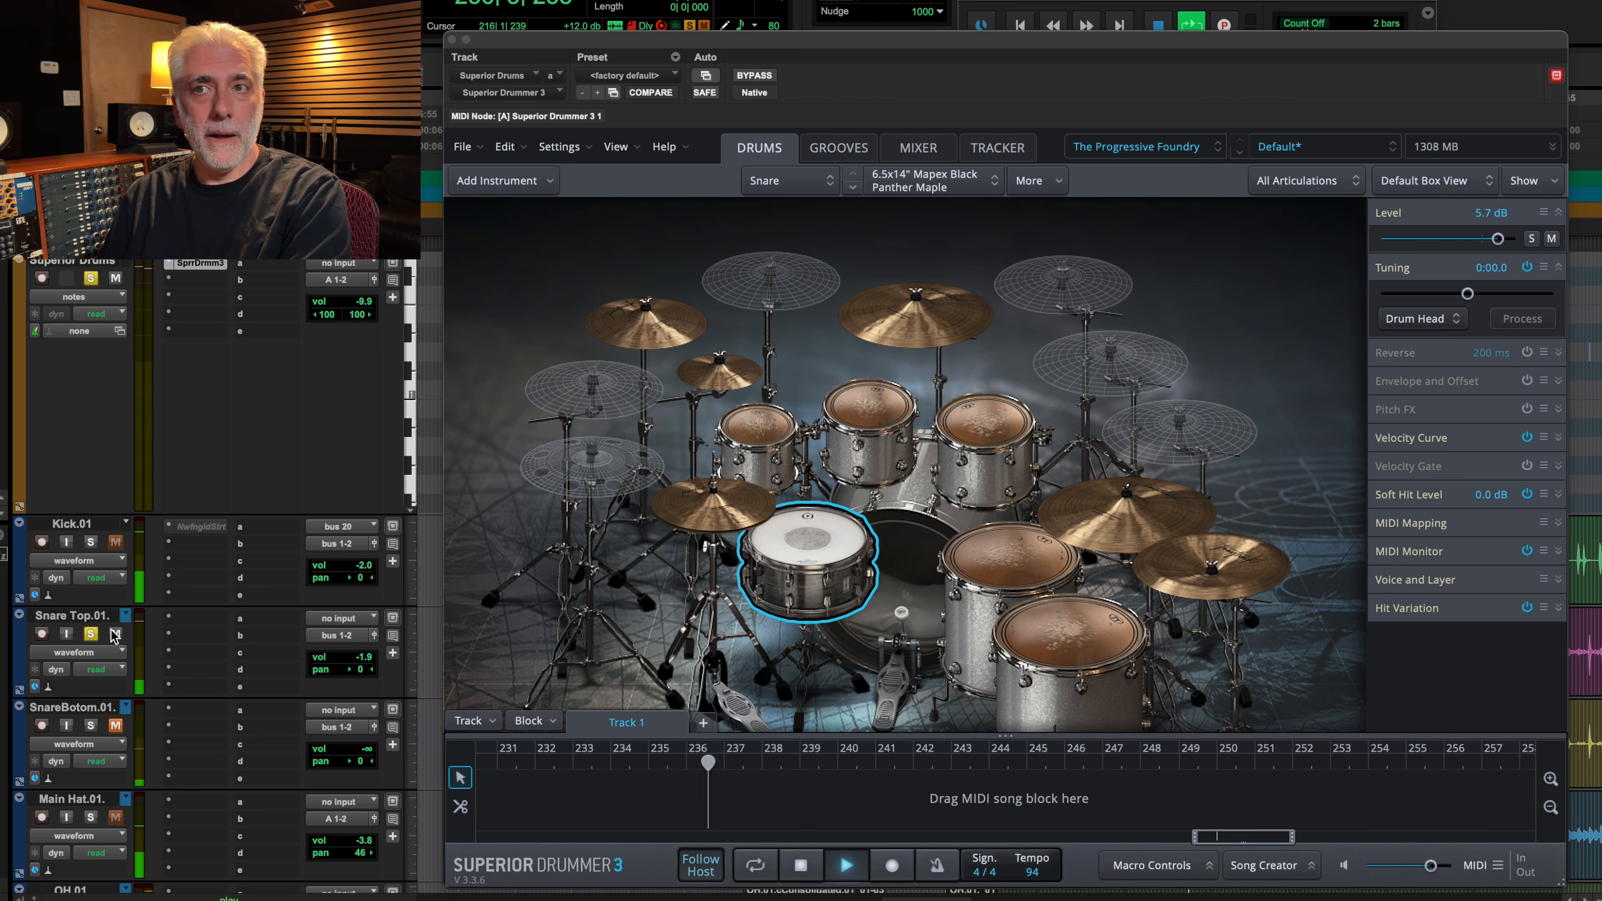
key(space)
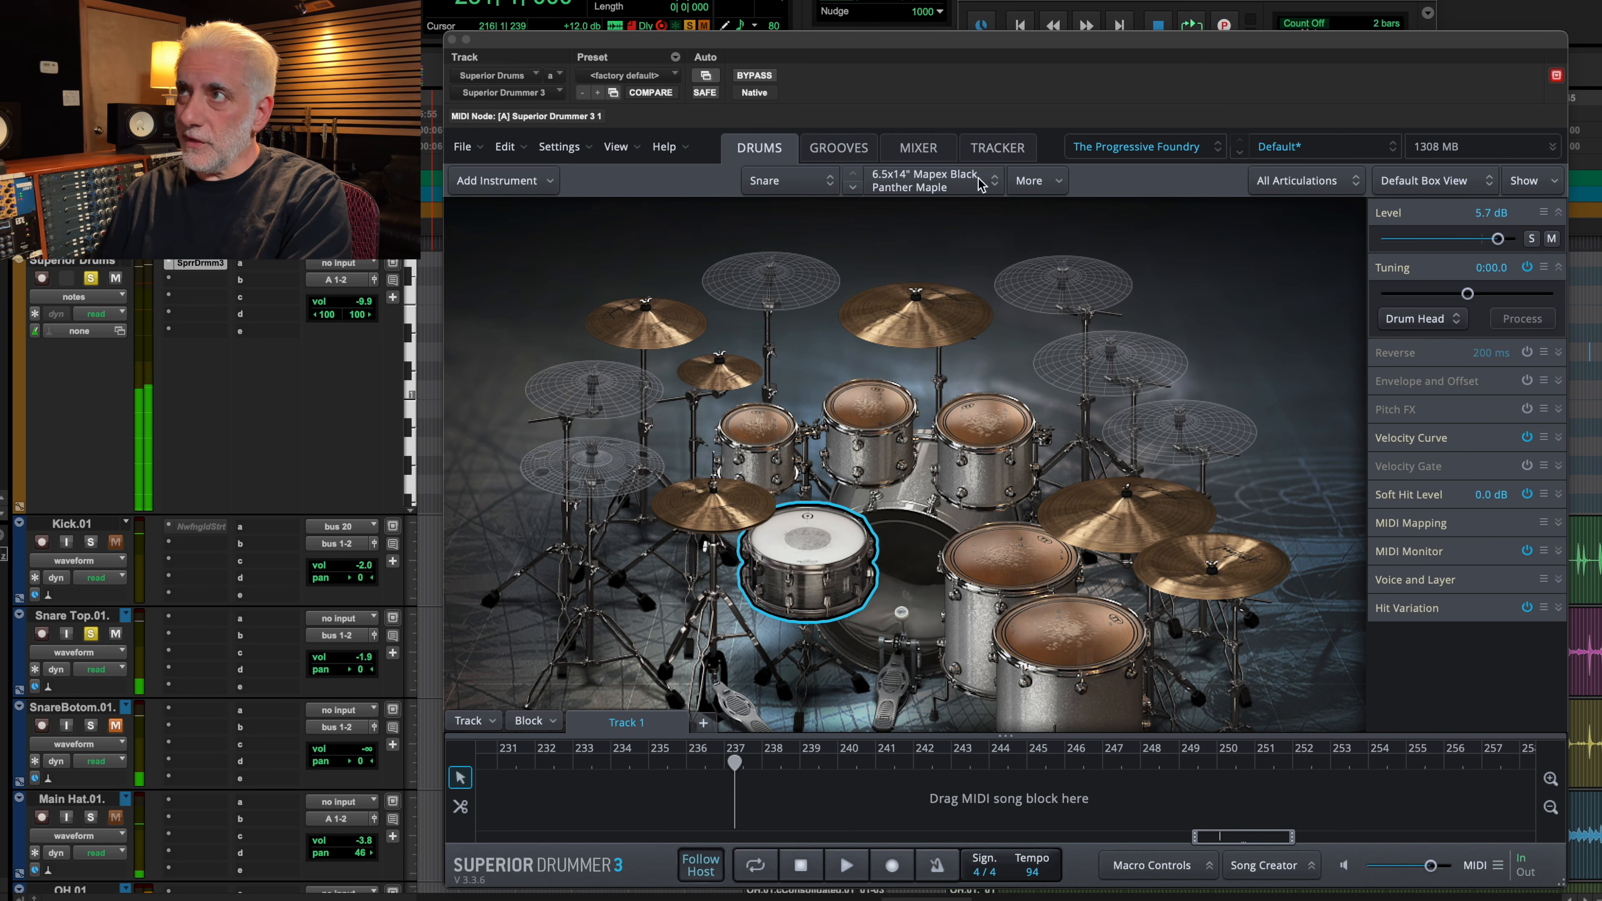
Step: Open Superior Drummer's mixer and raise the OH Stereo channel to -10.8 dB during playback
click(932, 151)
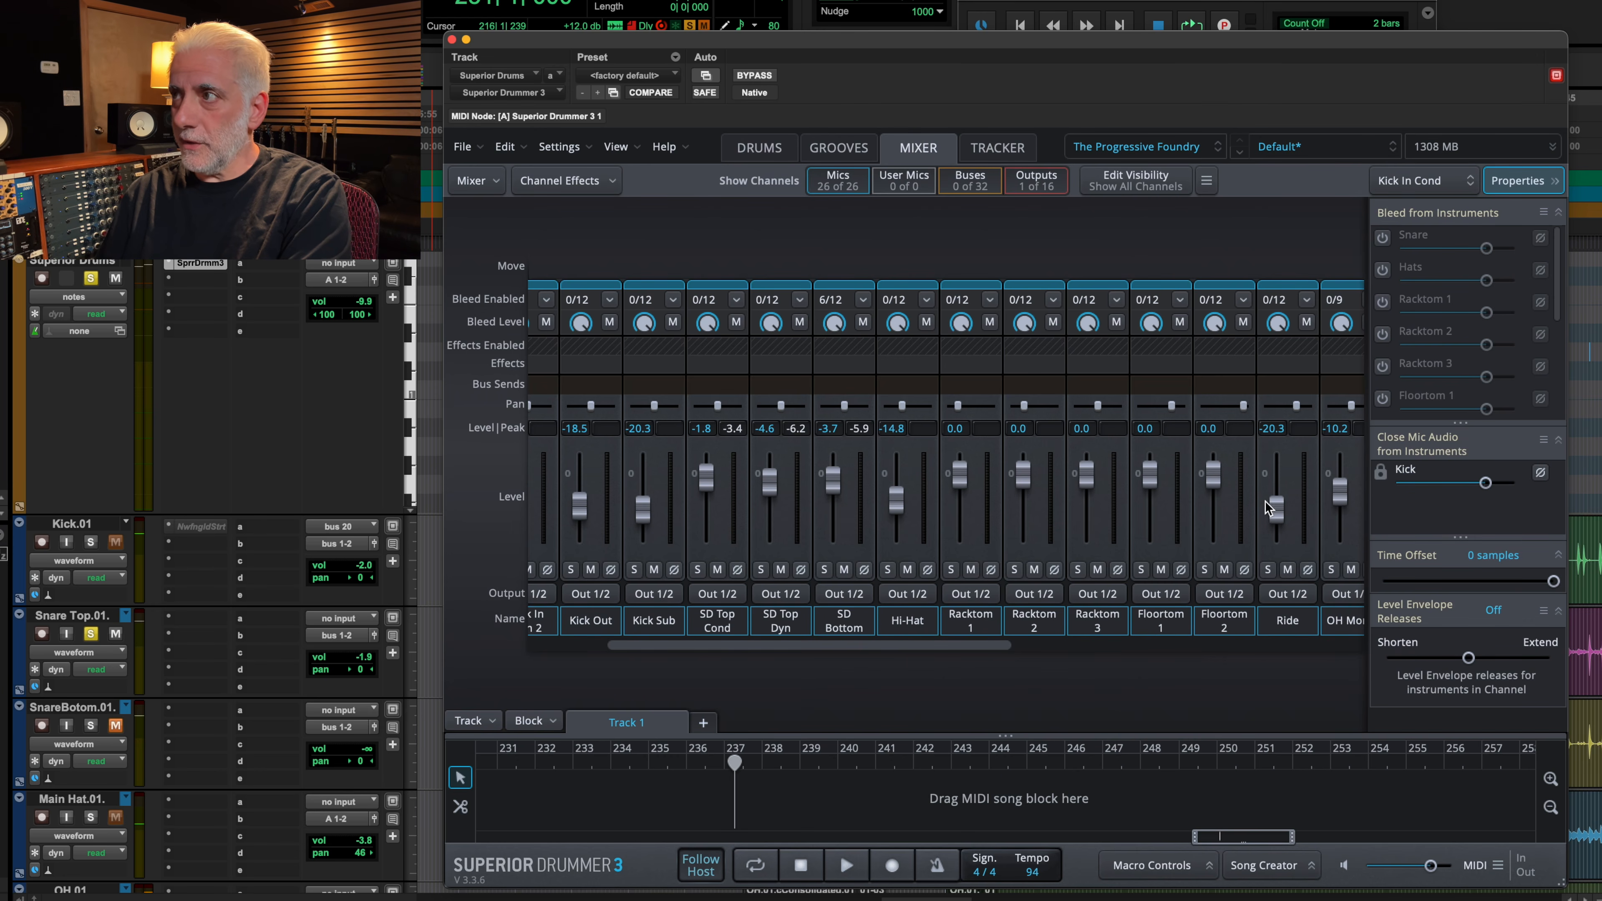
key(space)
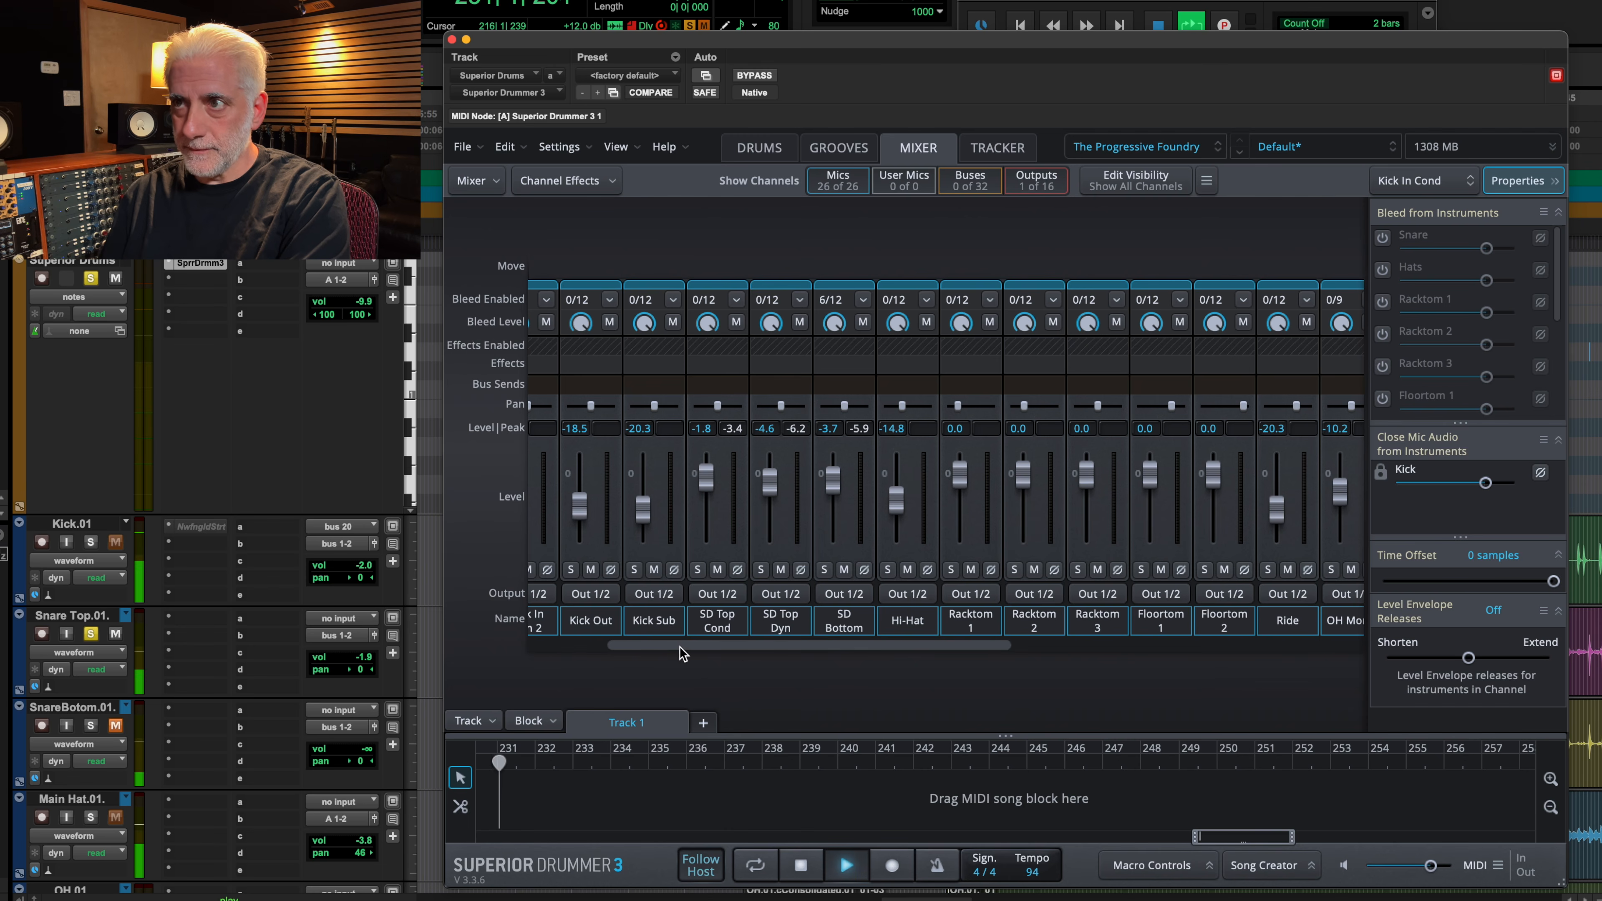
drag(681, 645, 819, 644)
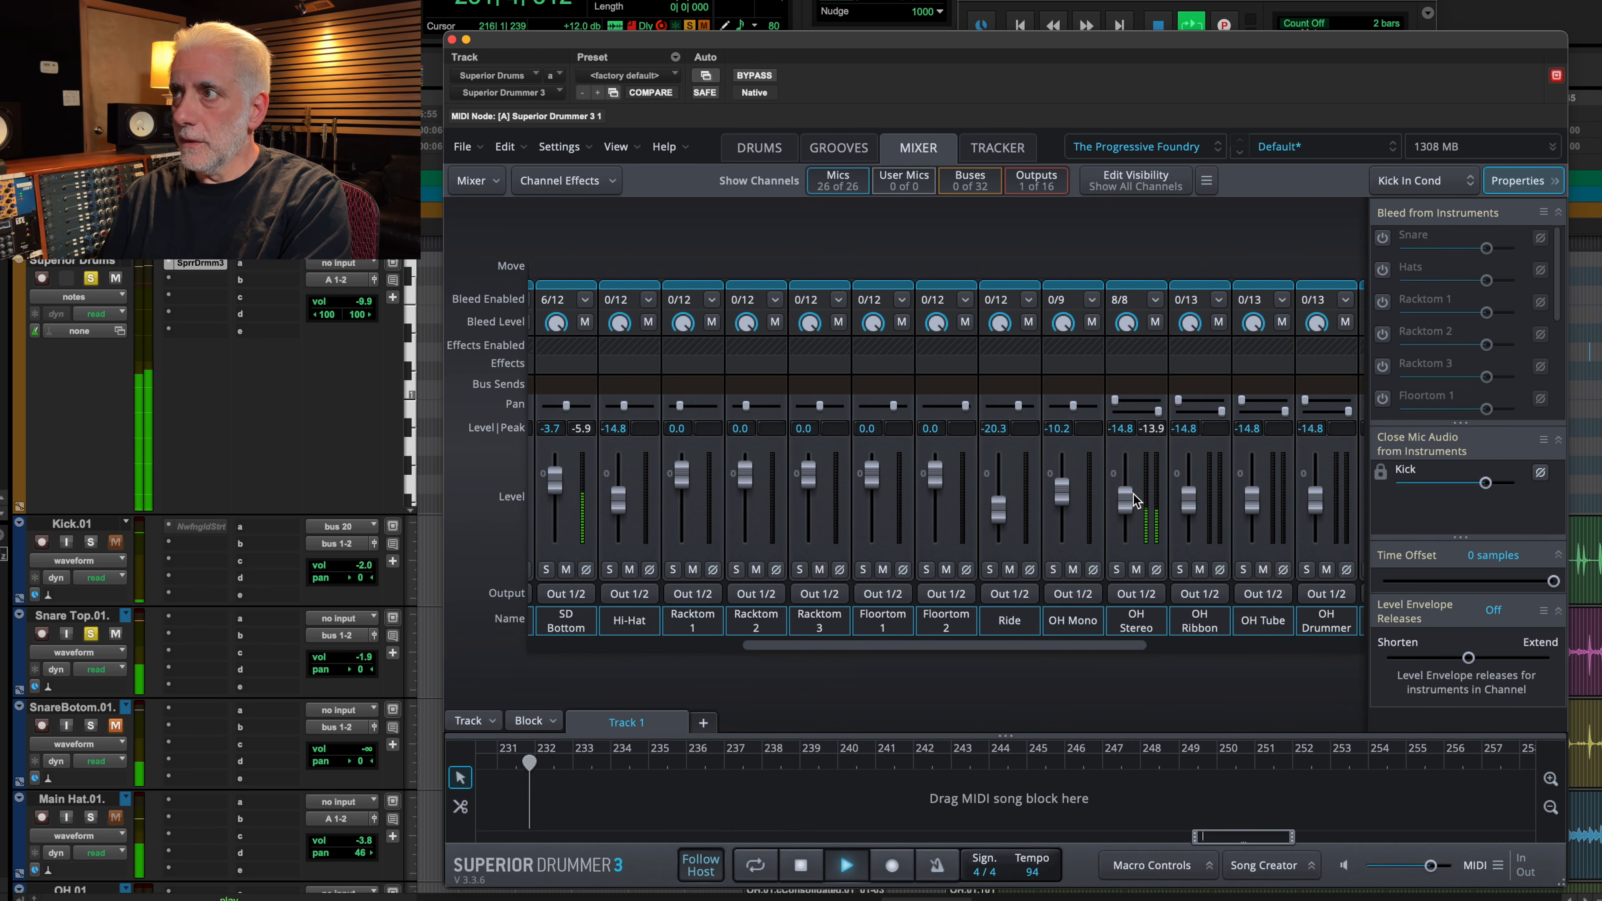
drag(1126, 503, 1131, 494)
Step: Clear the solos on Snare Top and Superior Drums, and raise the Amb Close channel to 1.5 dB
drag(968, 648, 1125, 645)
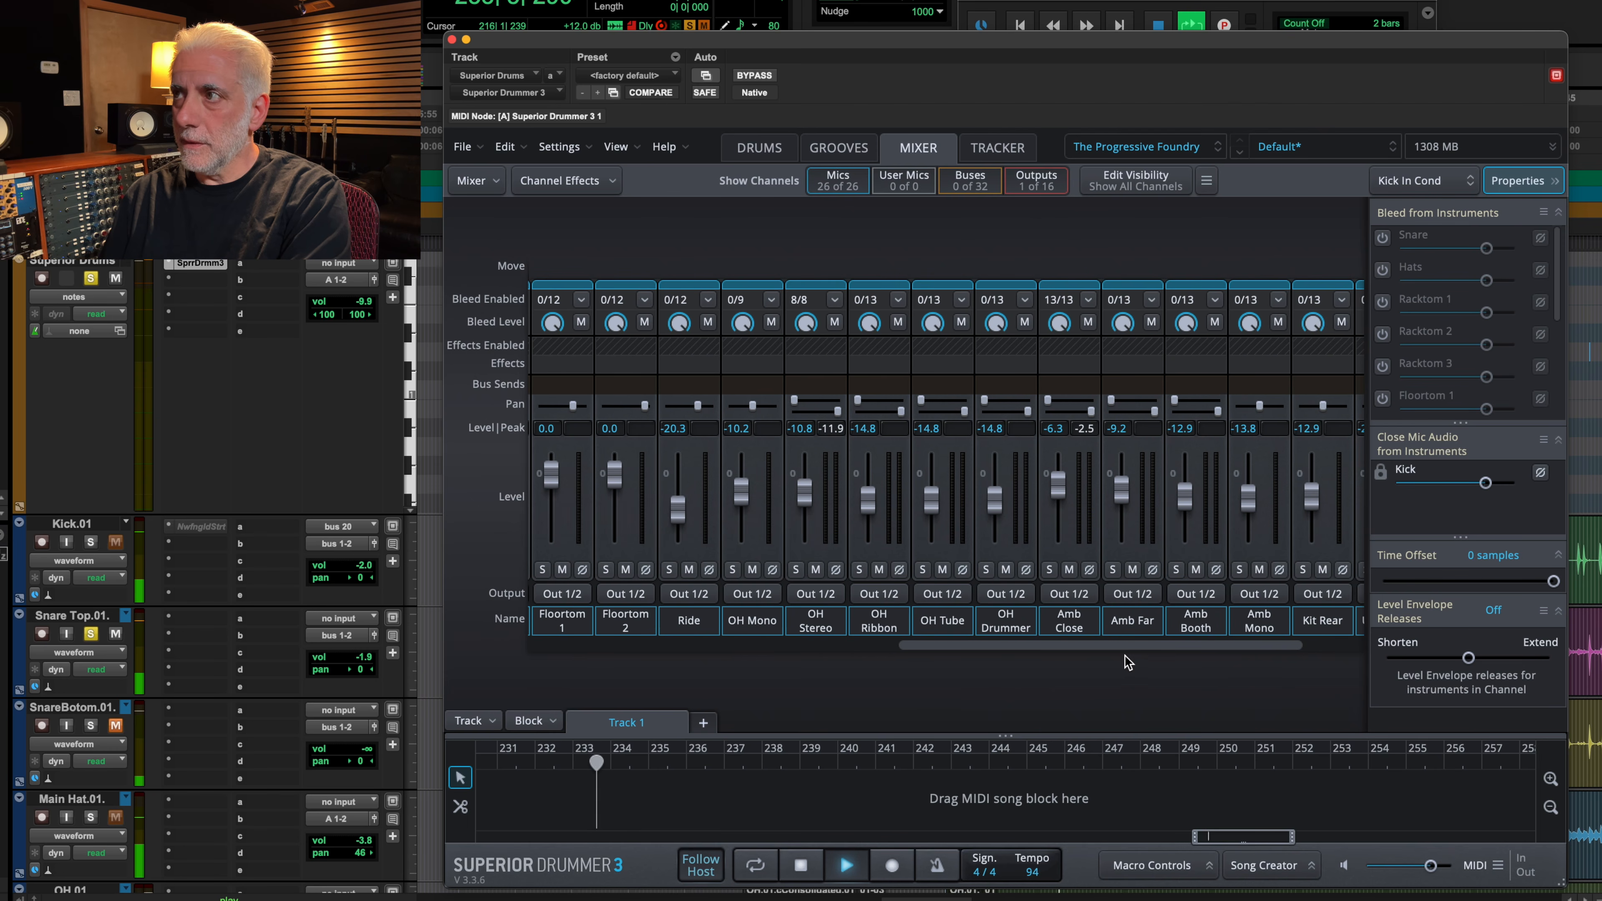
click(97, 630)
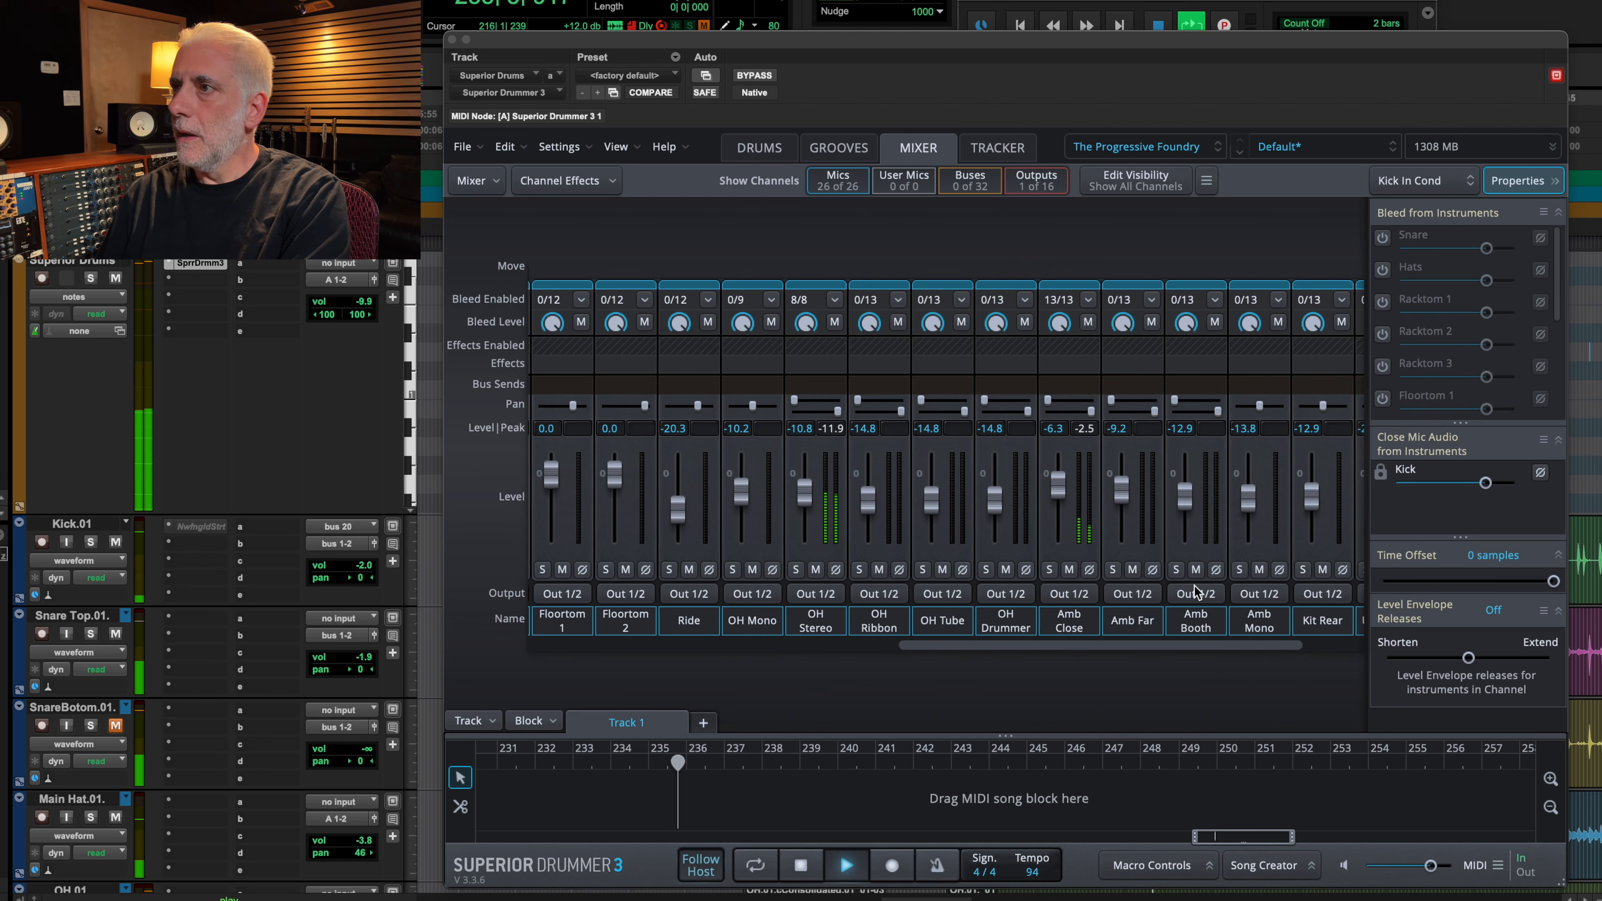
drag(940, 650, 1151, 563)
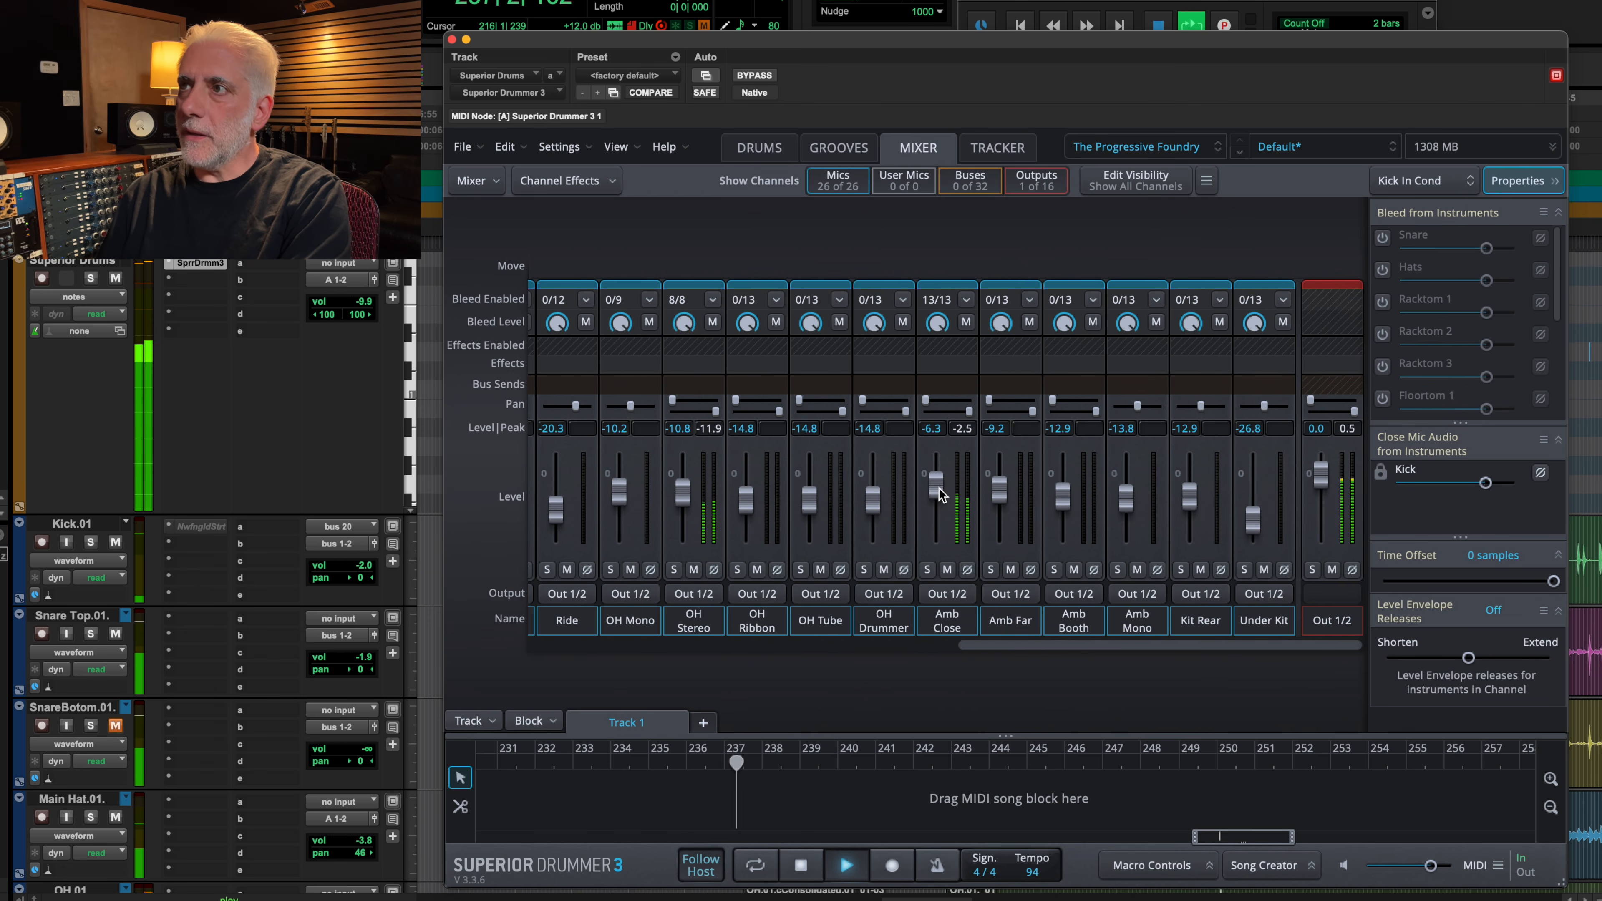
drag(939, 496, 948, 481)
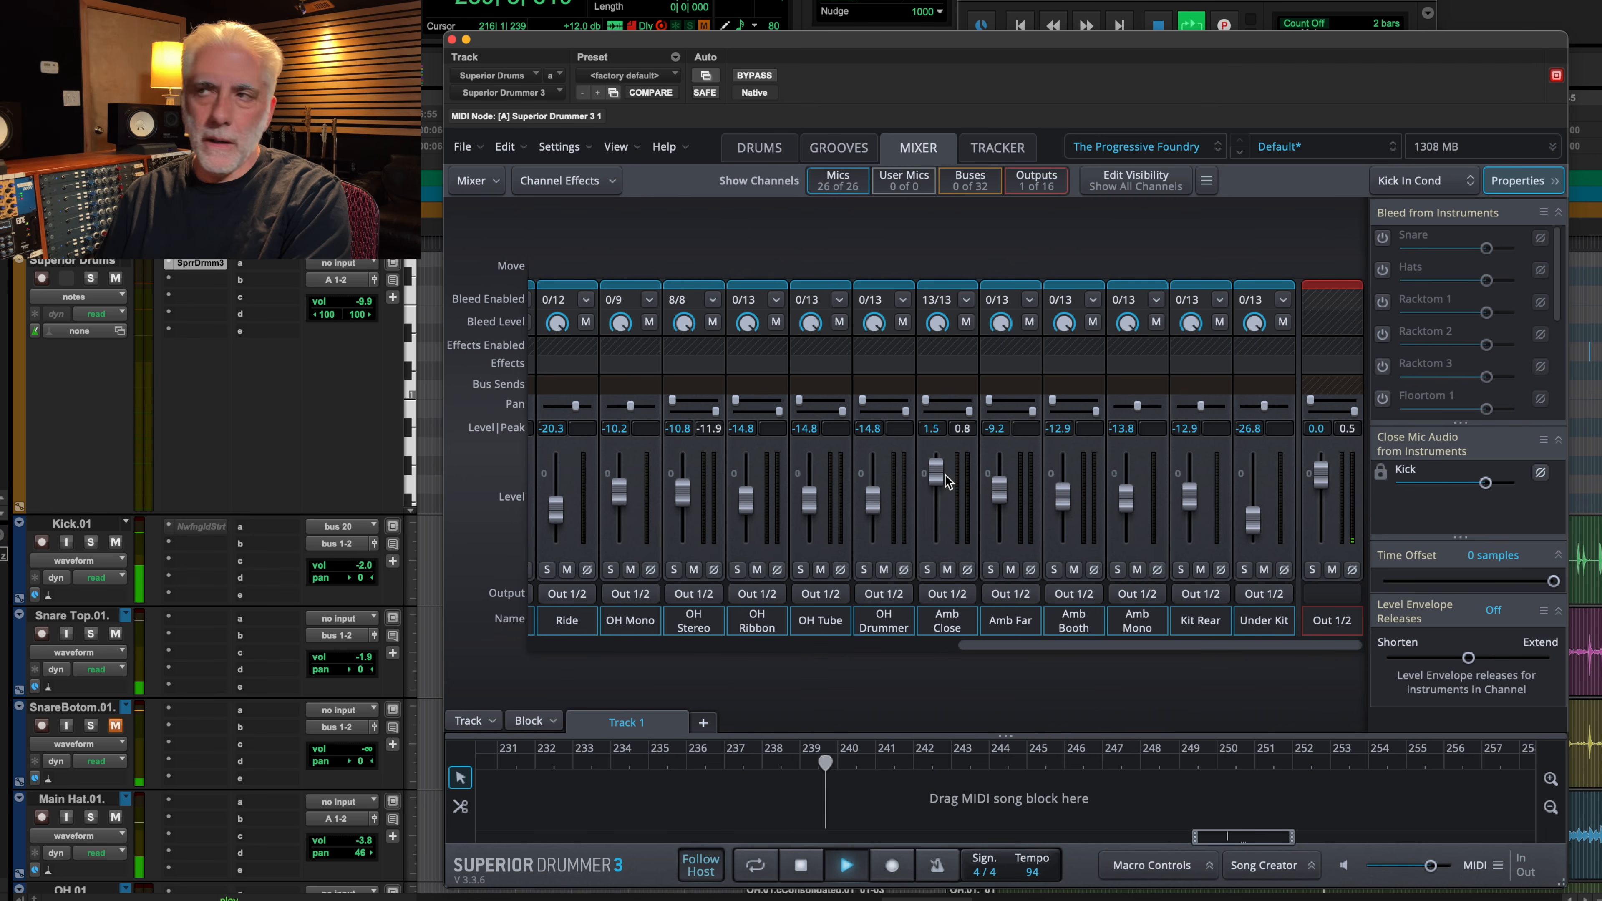
Step: Toggle the Superior Drums track's mute to compare the mix, leaving it muted, and stop playback
click(116, 278)
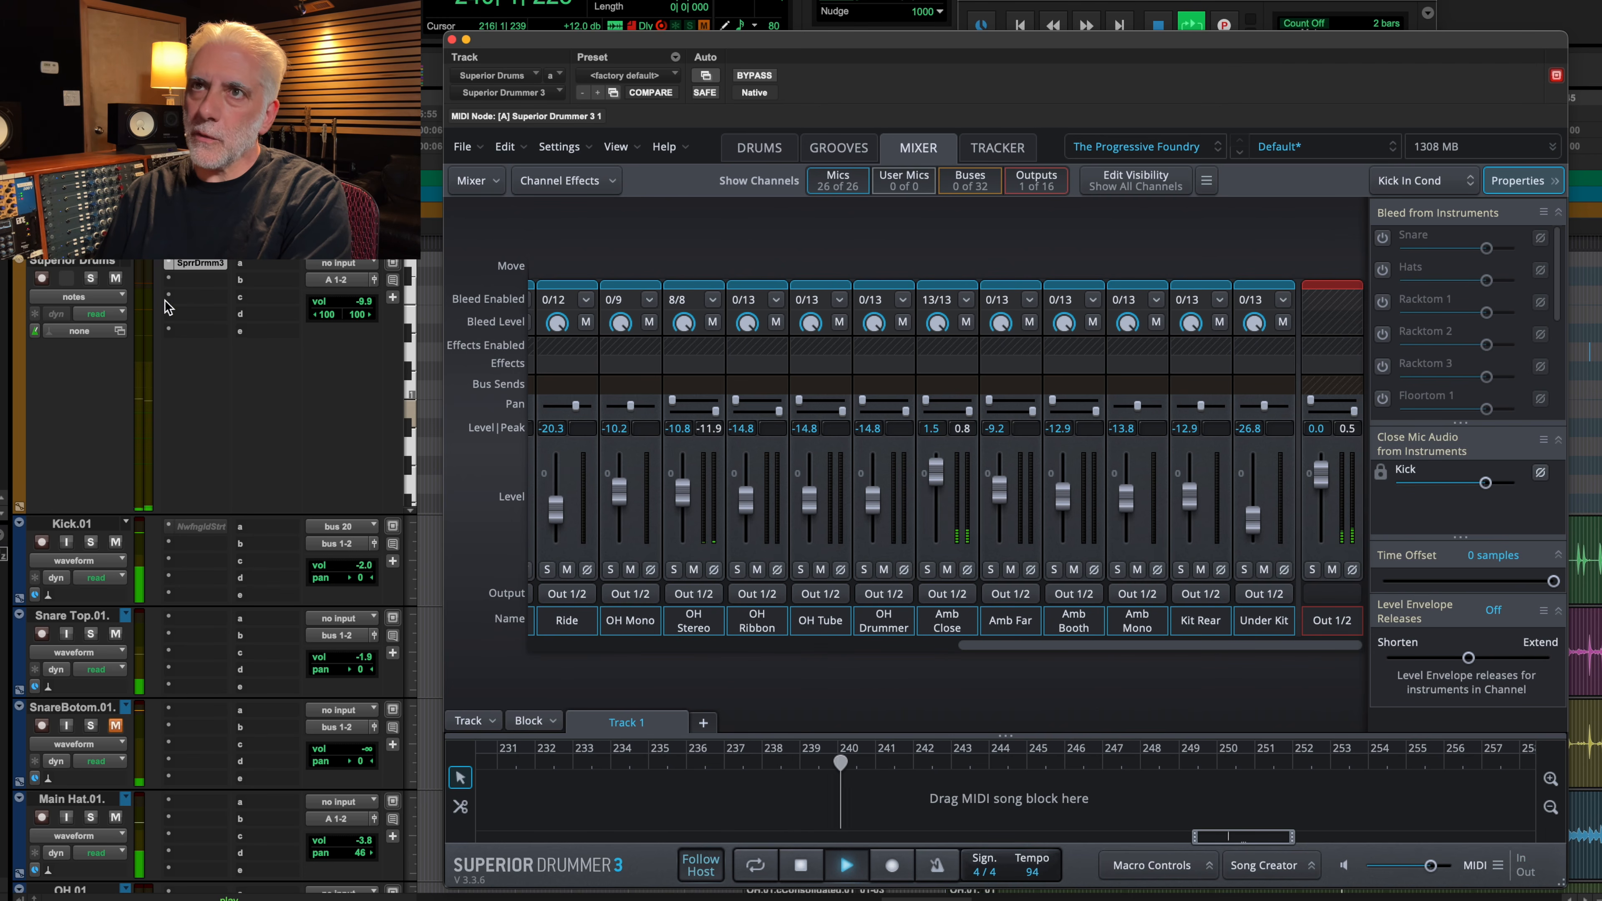
click(115, 278)
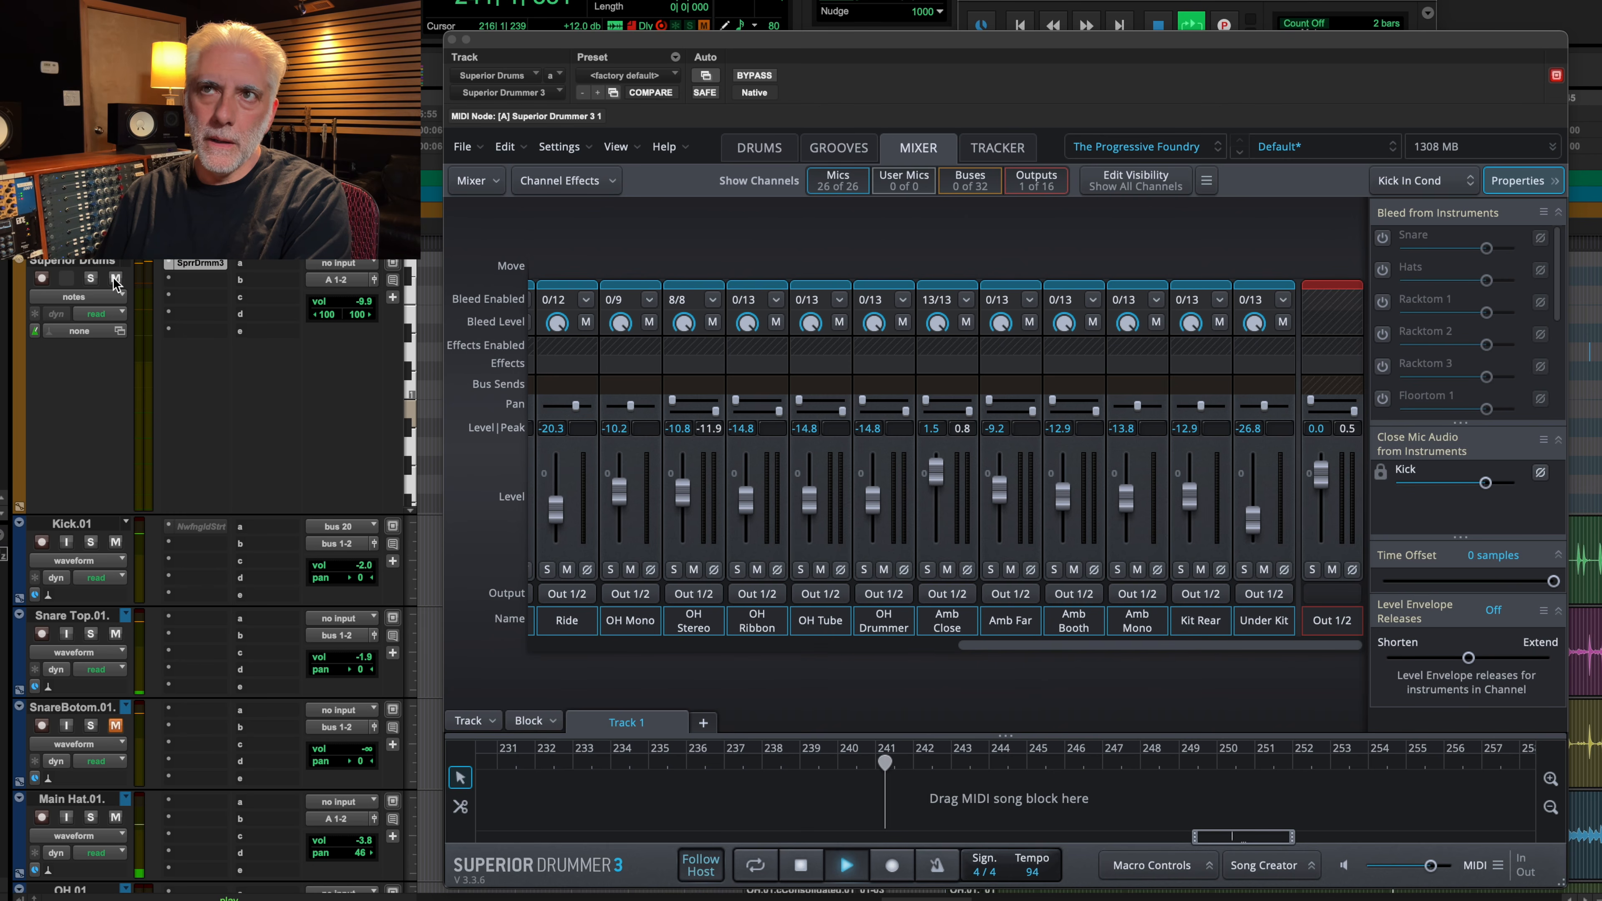
key(space)
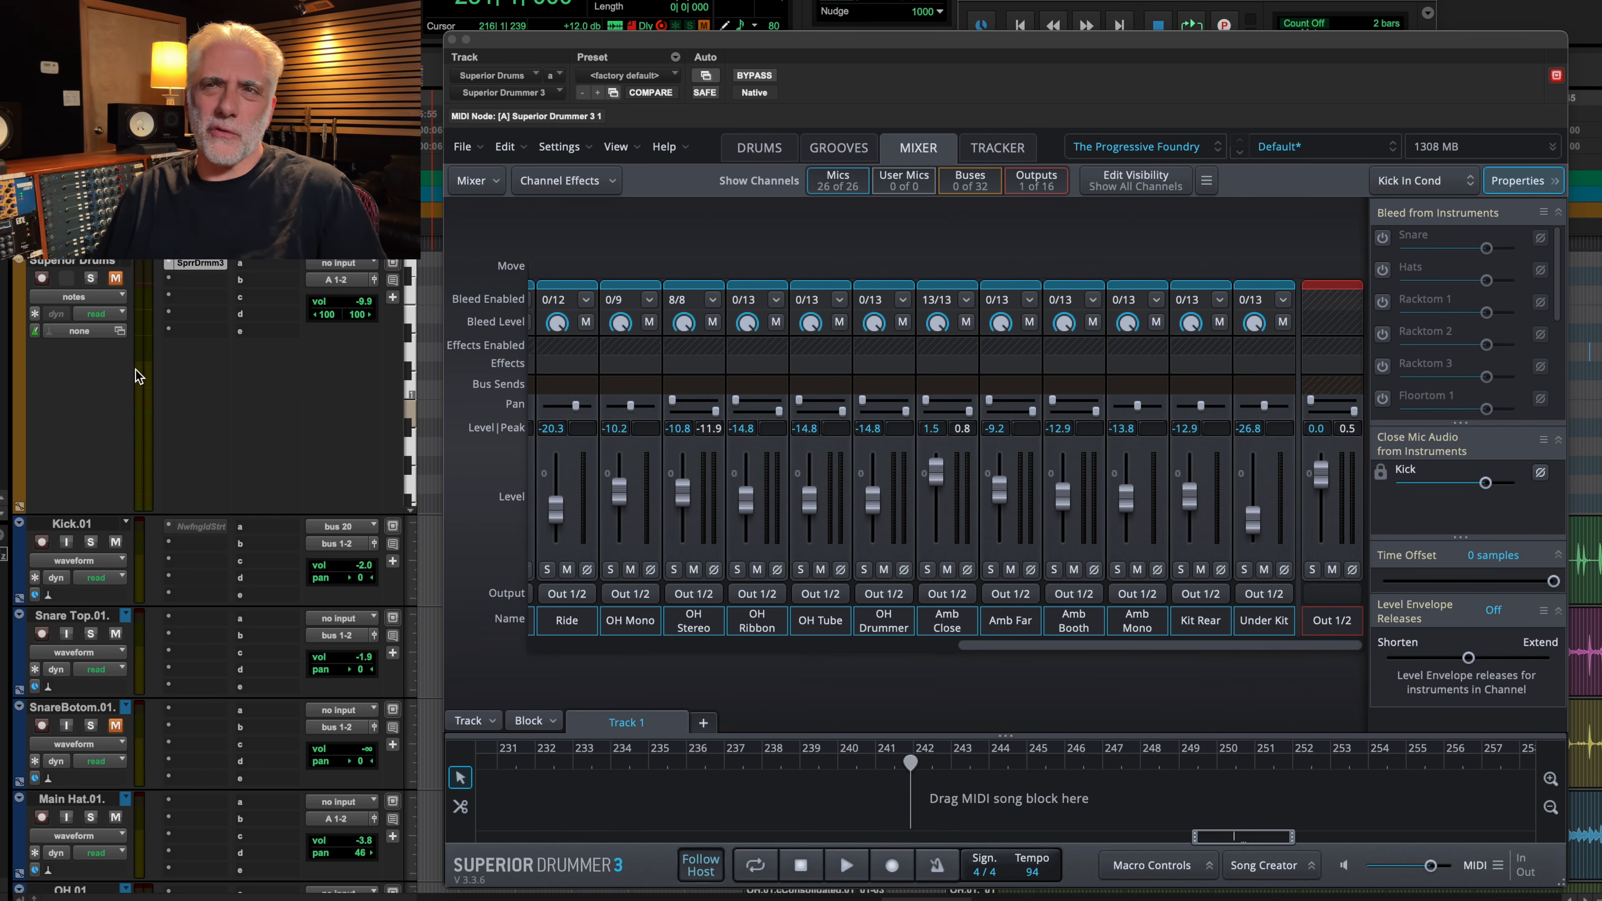
Step: Insert the UAD dbx 160 compressor in the second insert slot of the Snare Top.01 track
click(169, 636)
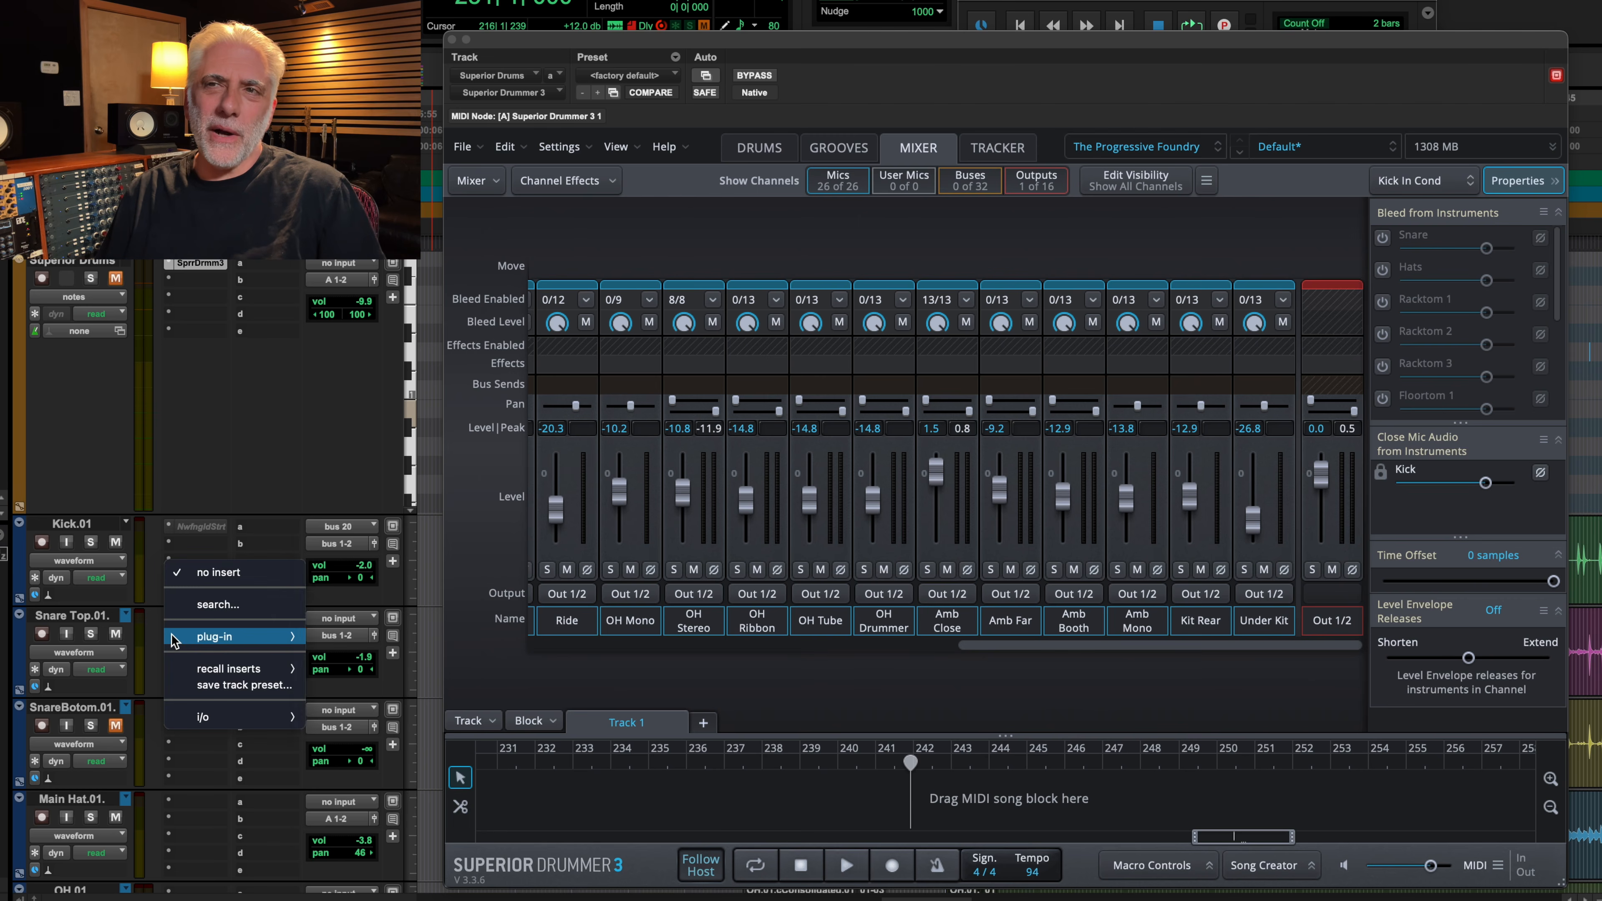
mouse_move(239, 636)
mouse_move(441, 96)
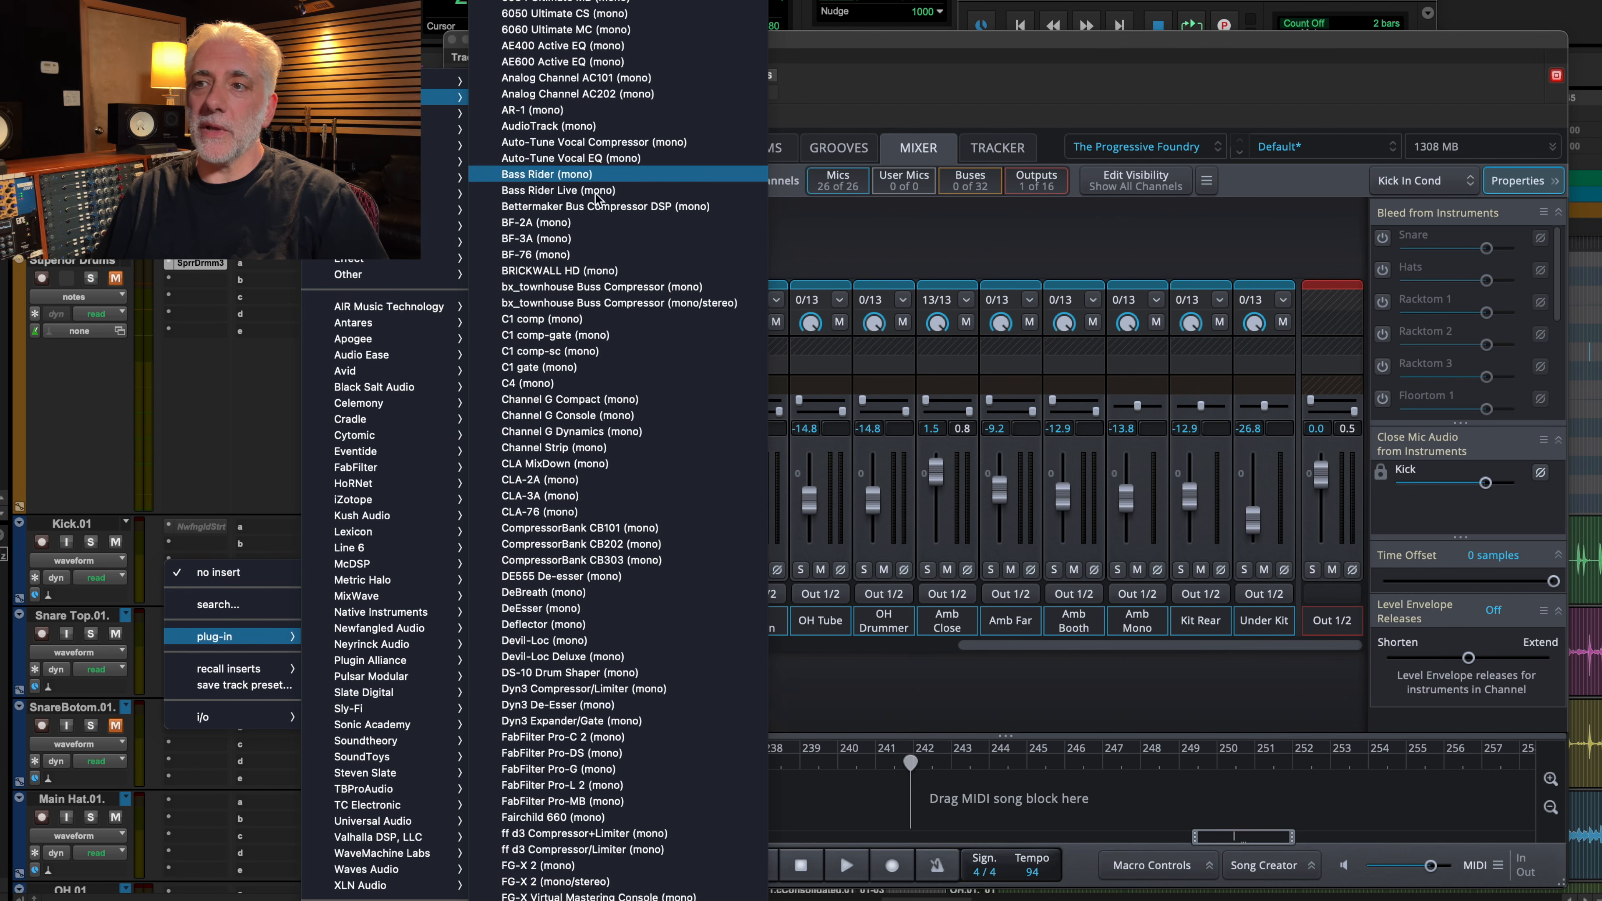
mouse_move(567, 899)
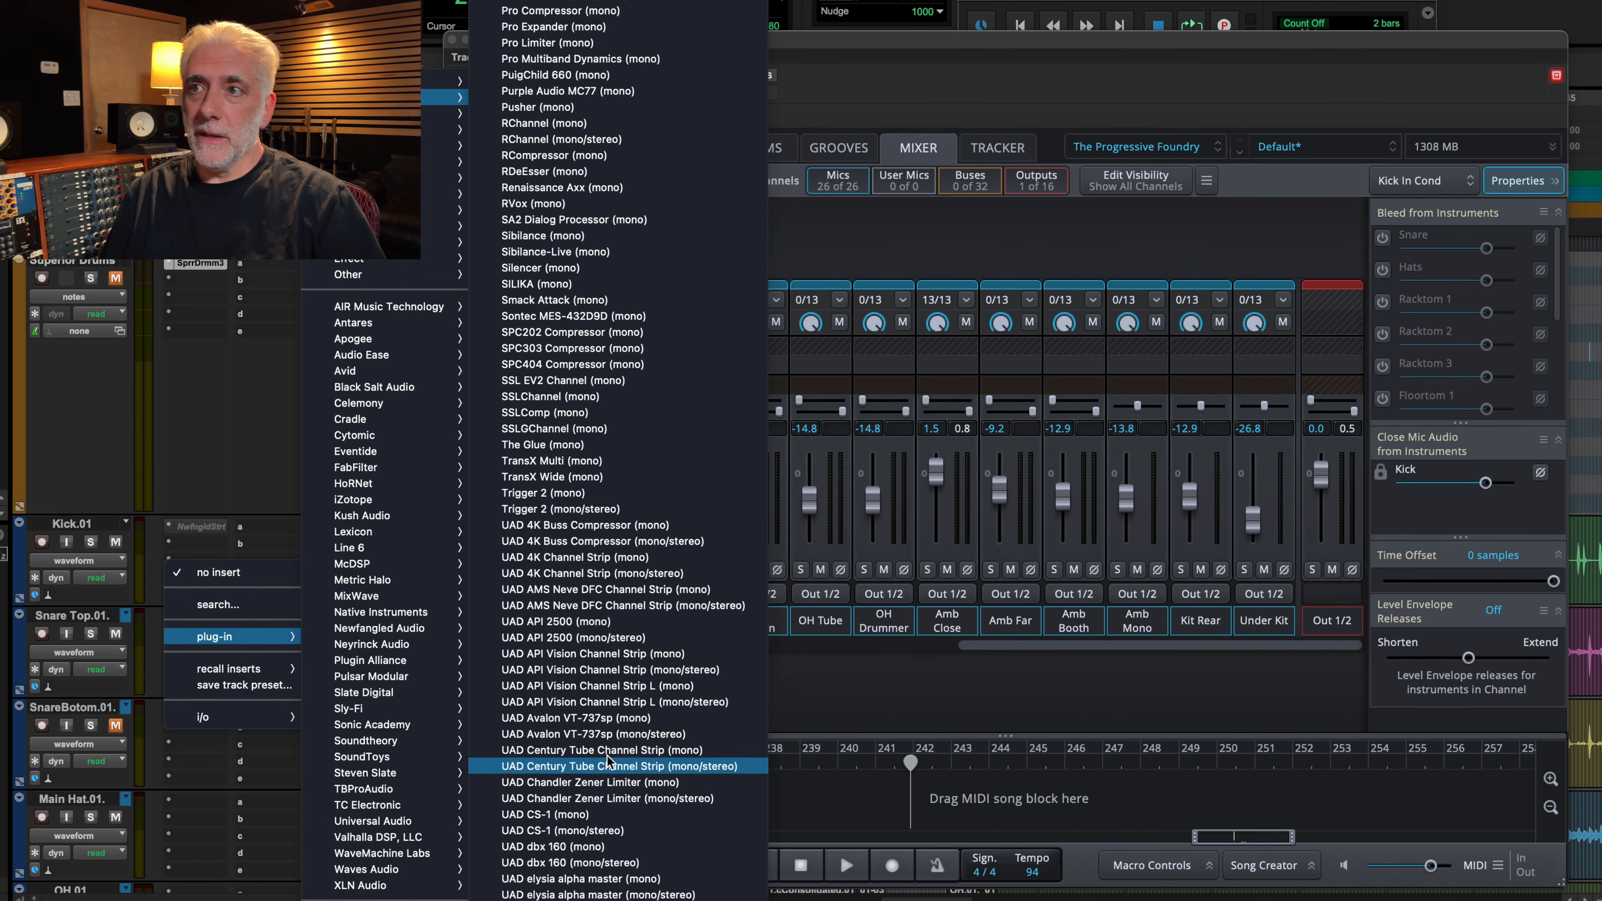
click(610, 863)
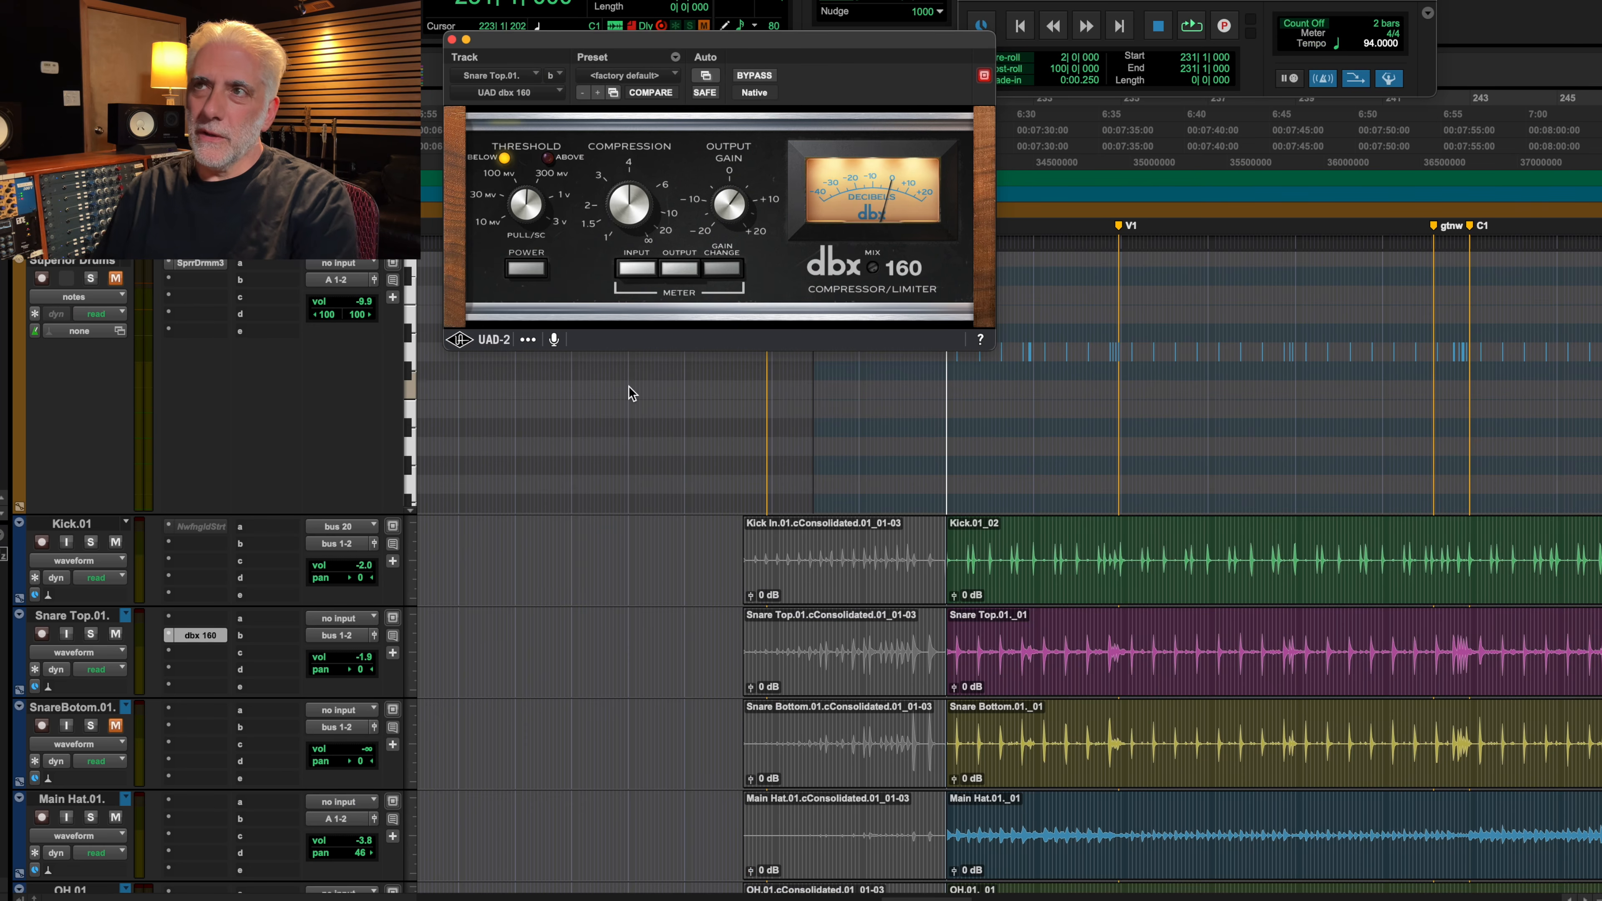
Step: Play Snare Top.01 soloed, compare the dbx 160 bypassed and engaged, and adjust its threshold
key(space)
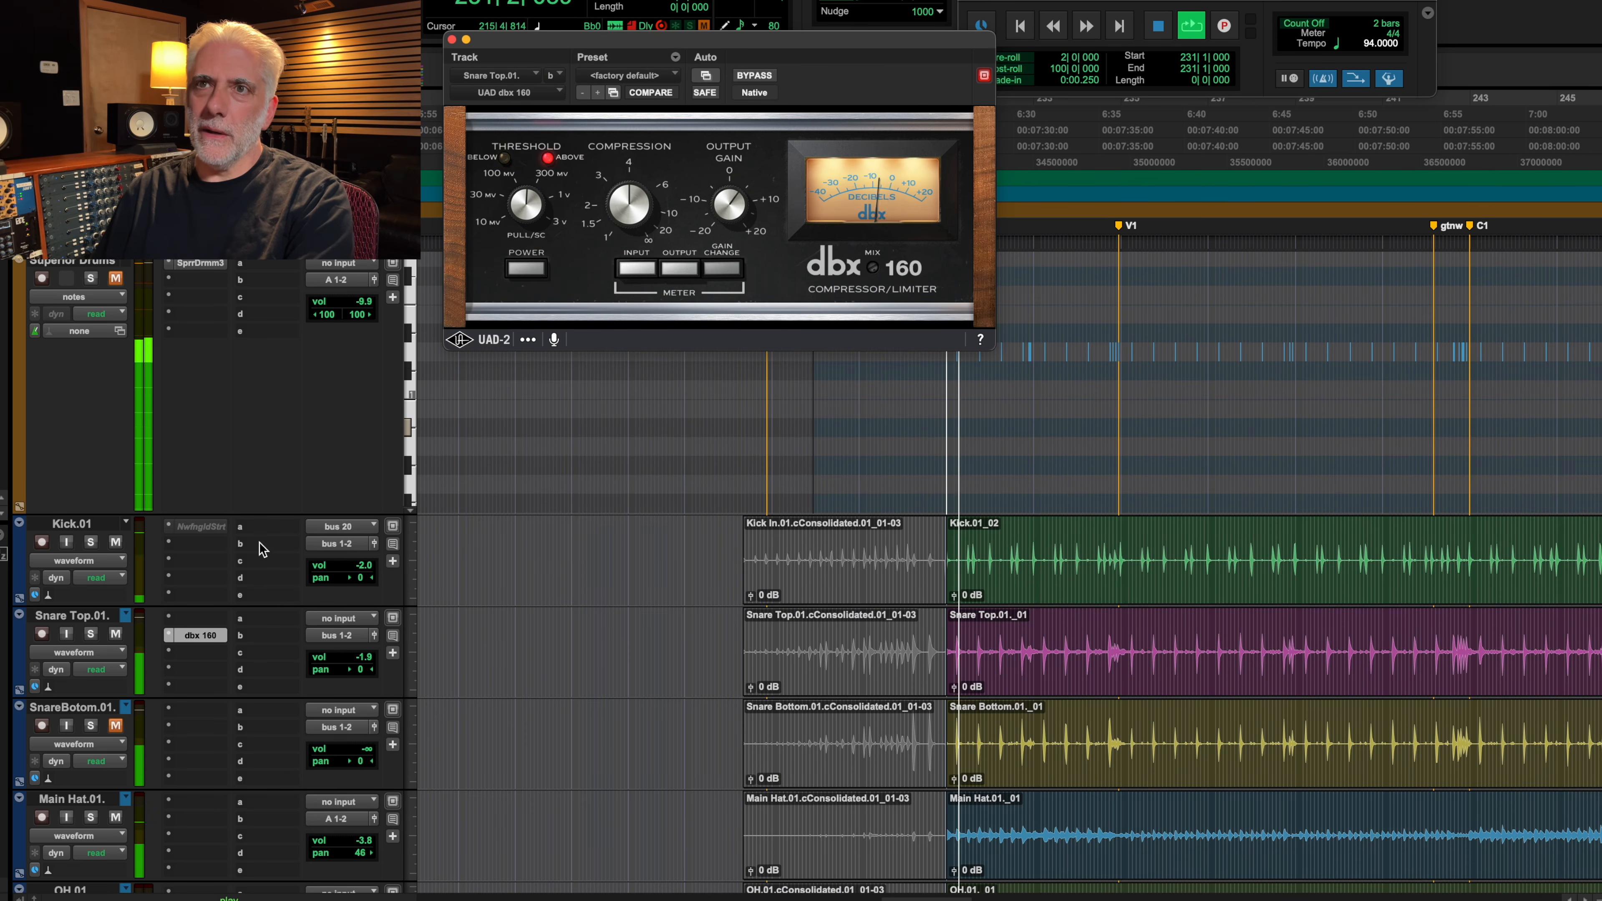
click(92, 634)
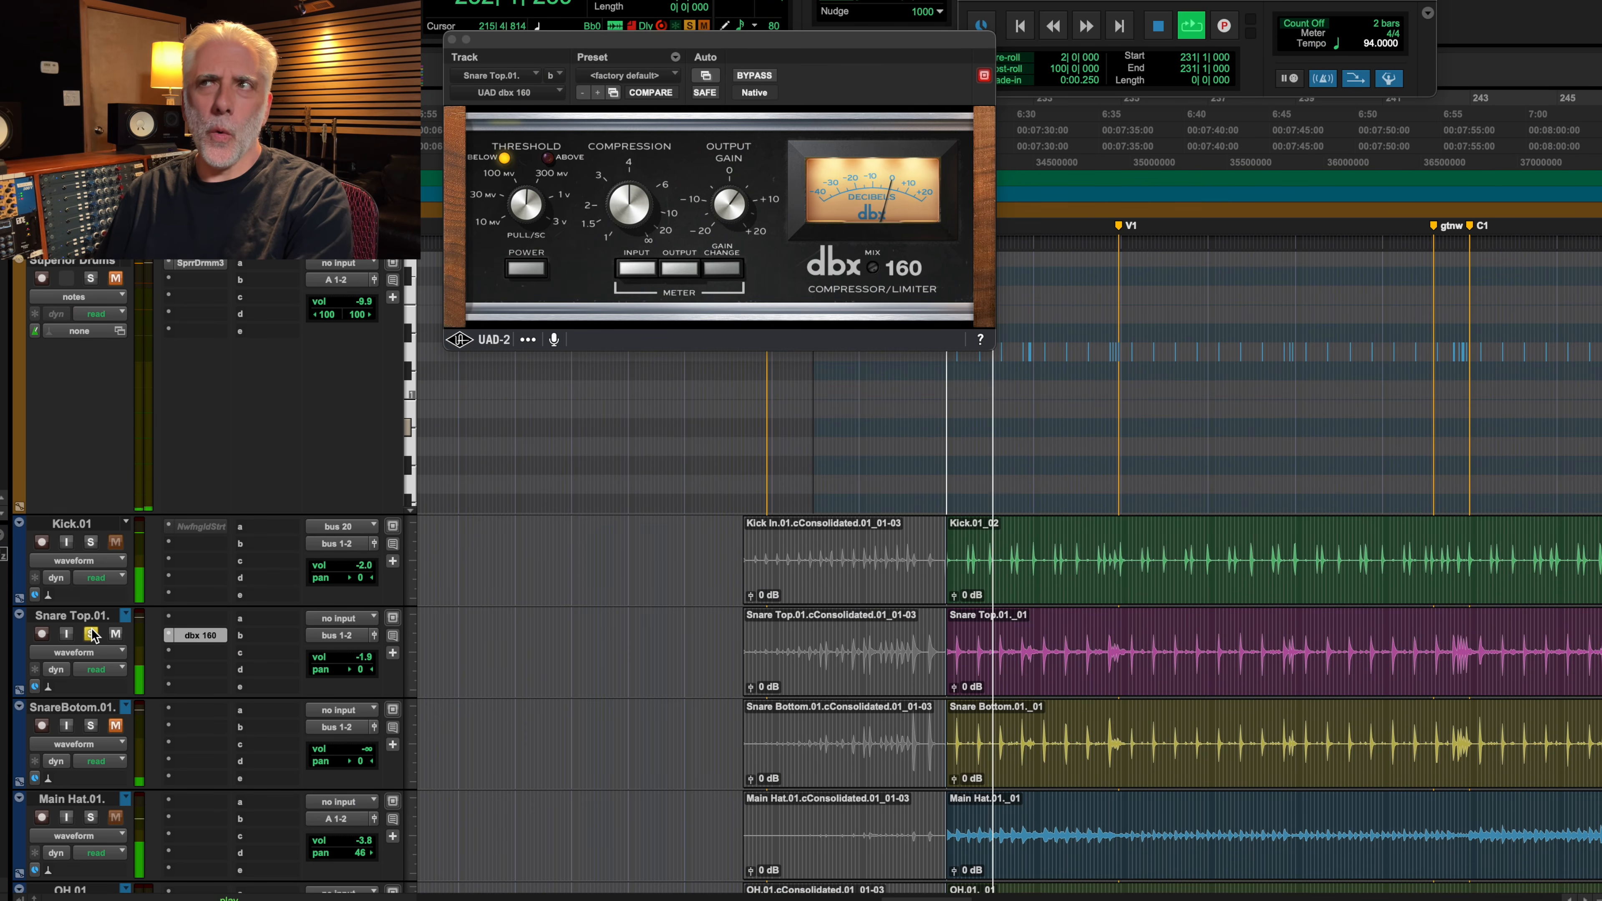
click(752, 77)
click(753, 76)
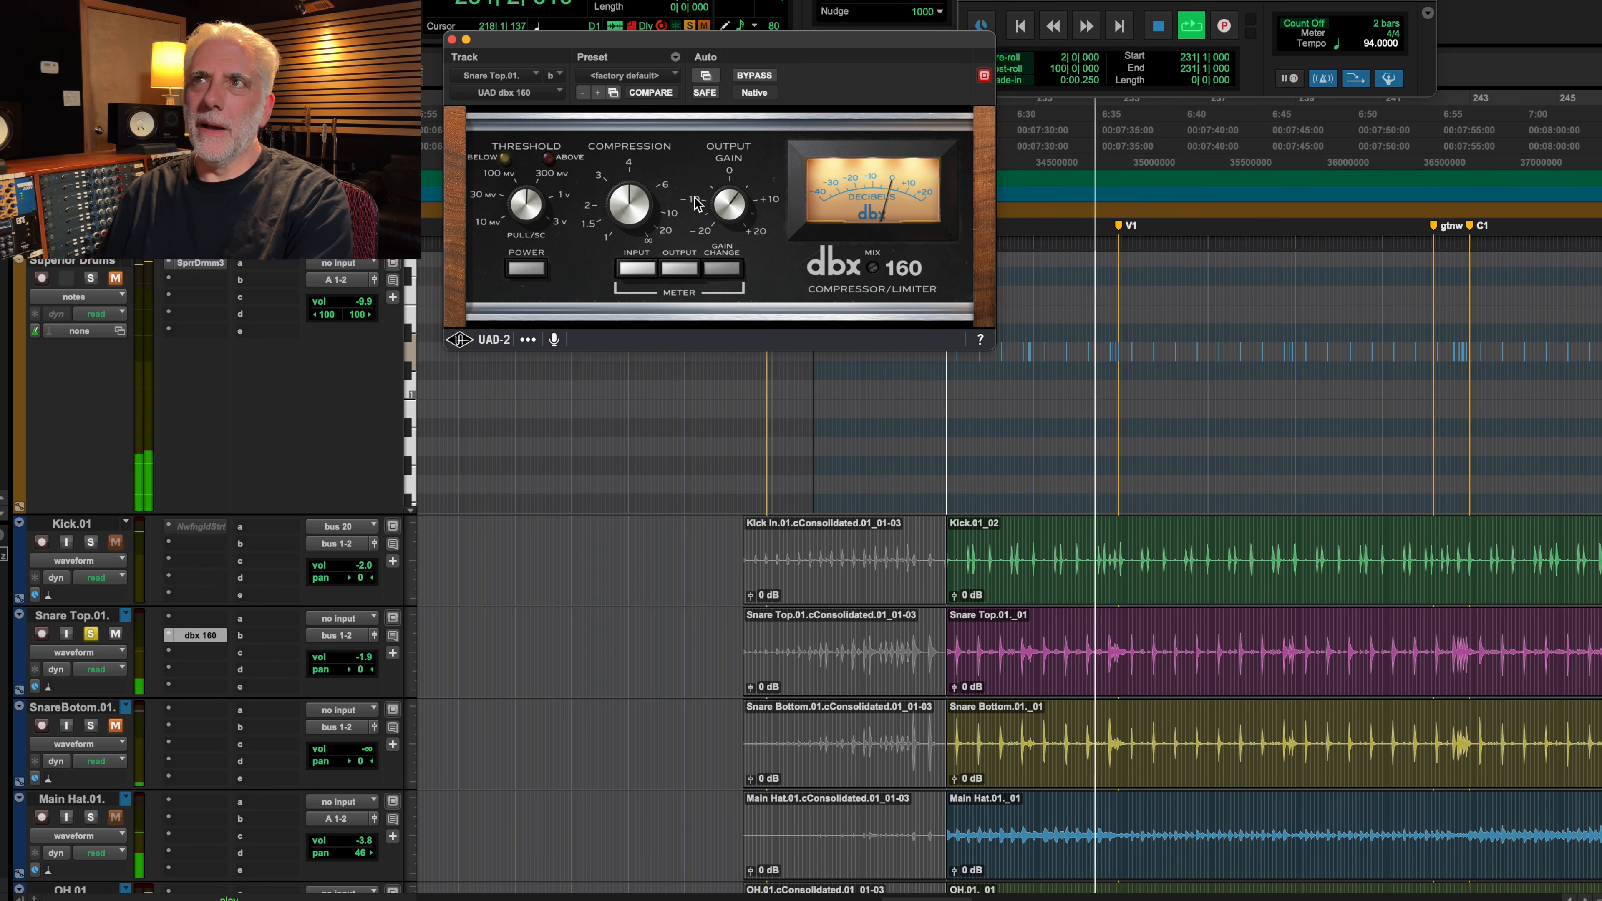
drag(525, 204, 537, 165)
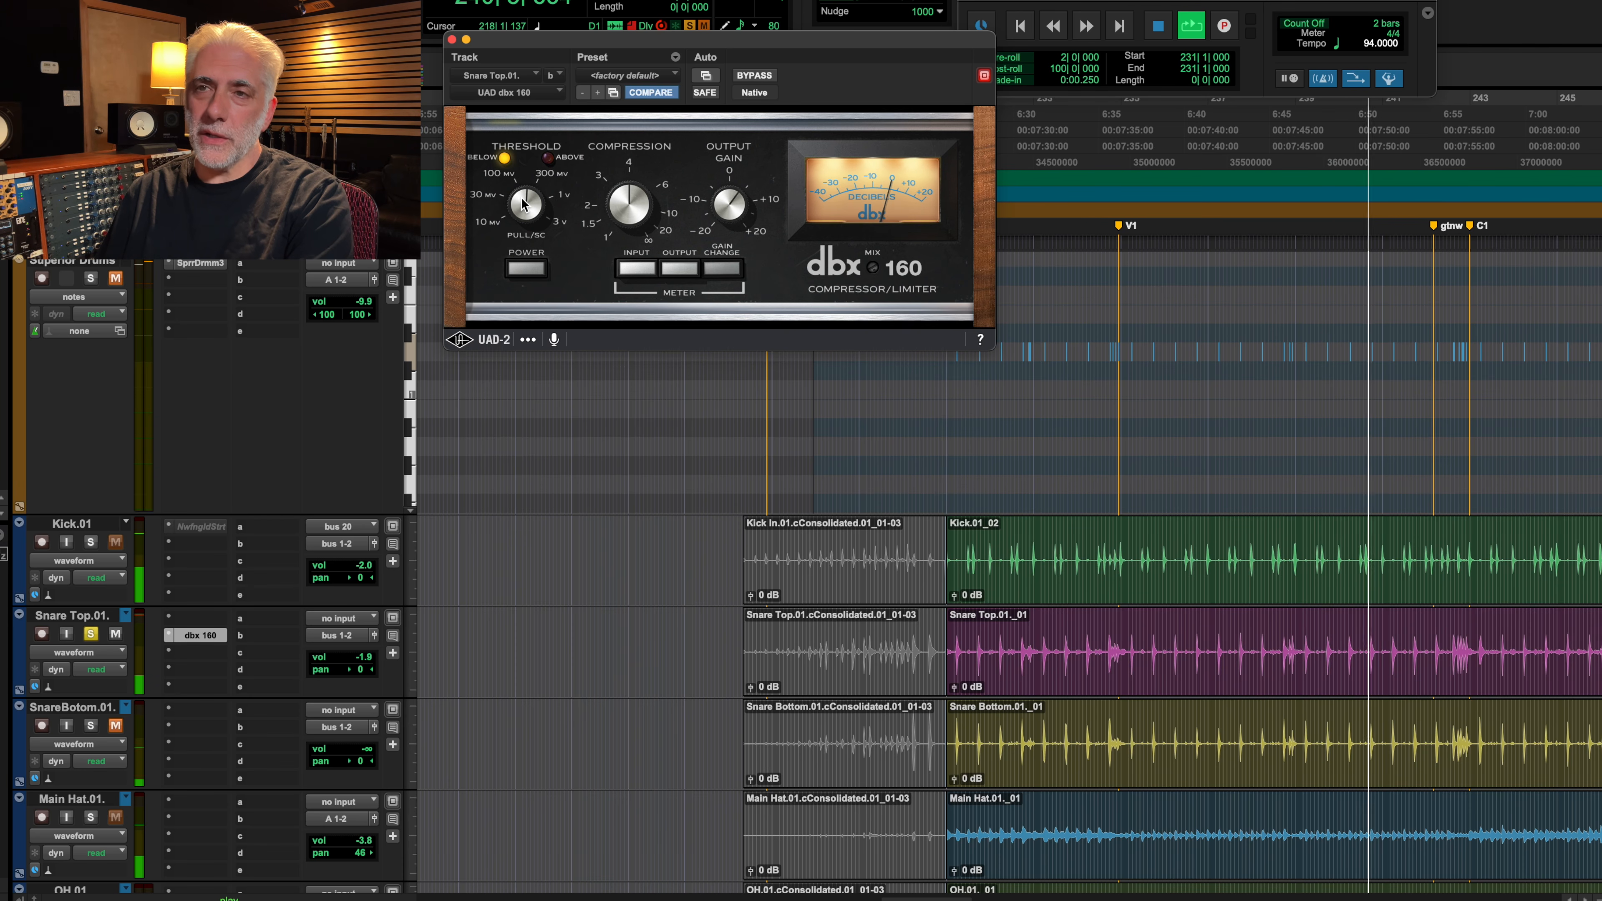
Step: Unsolo Snare Top.01, lower its volume to -5.2 dB in the full mix and stop playback
click(89, 635)
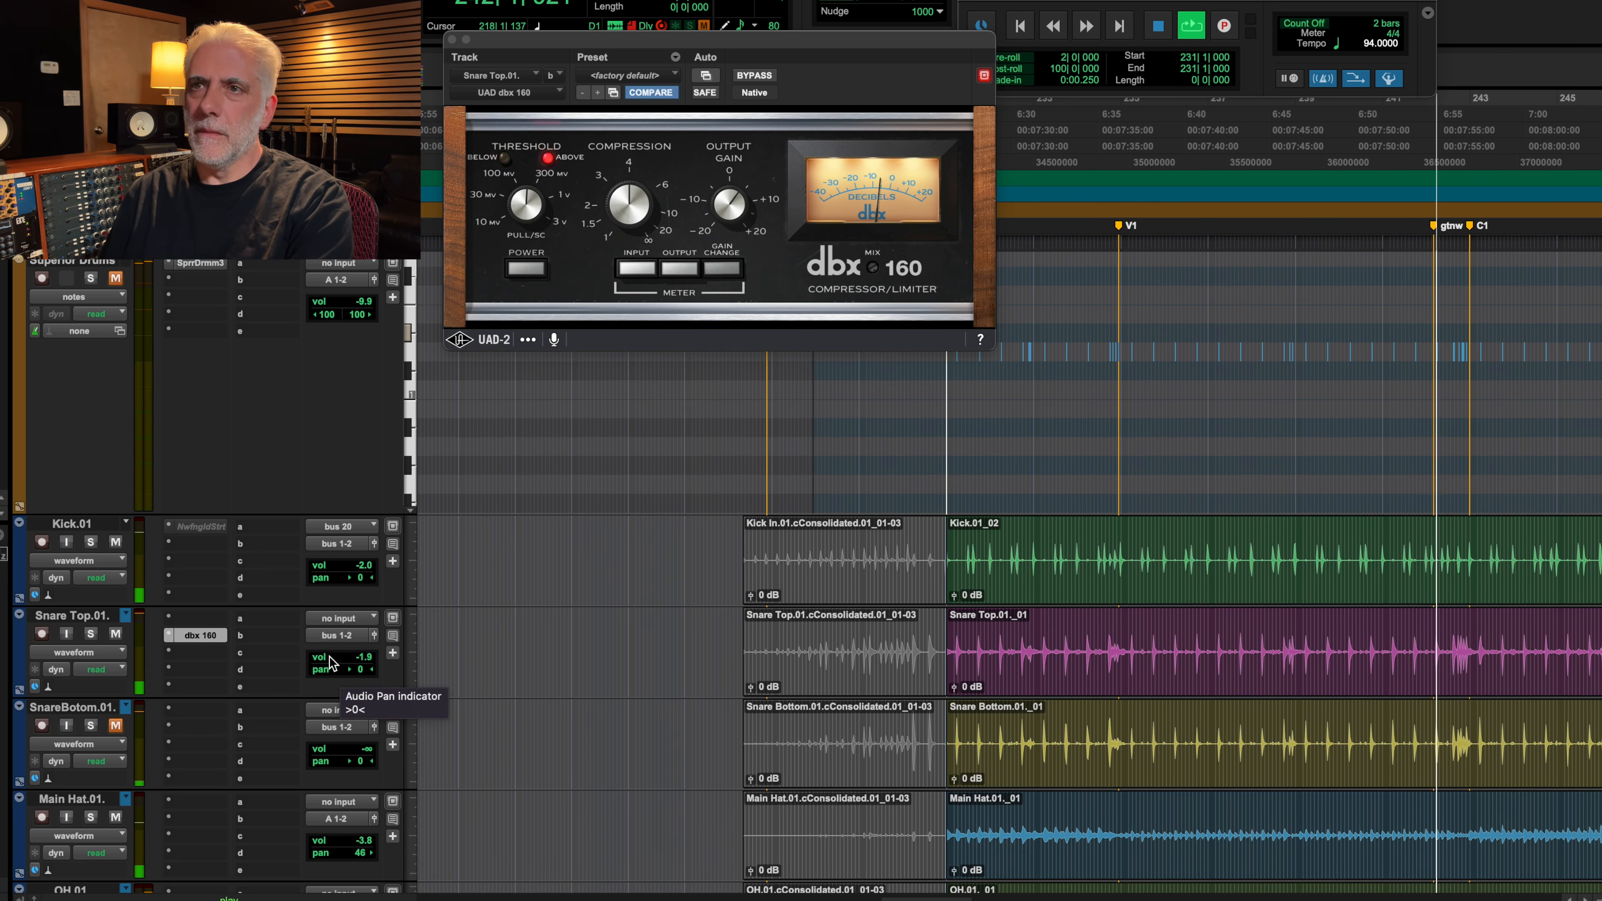
drag(334, 658, 332, 667)
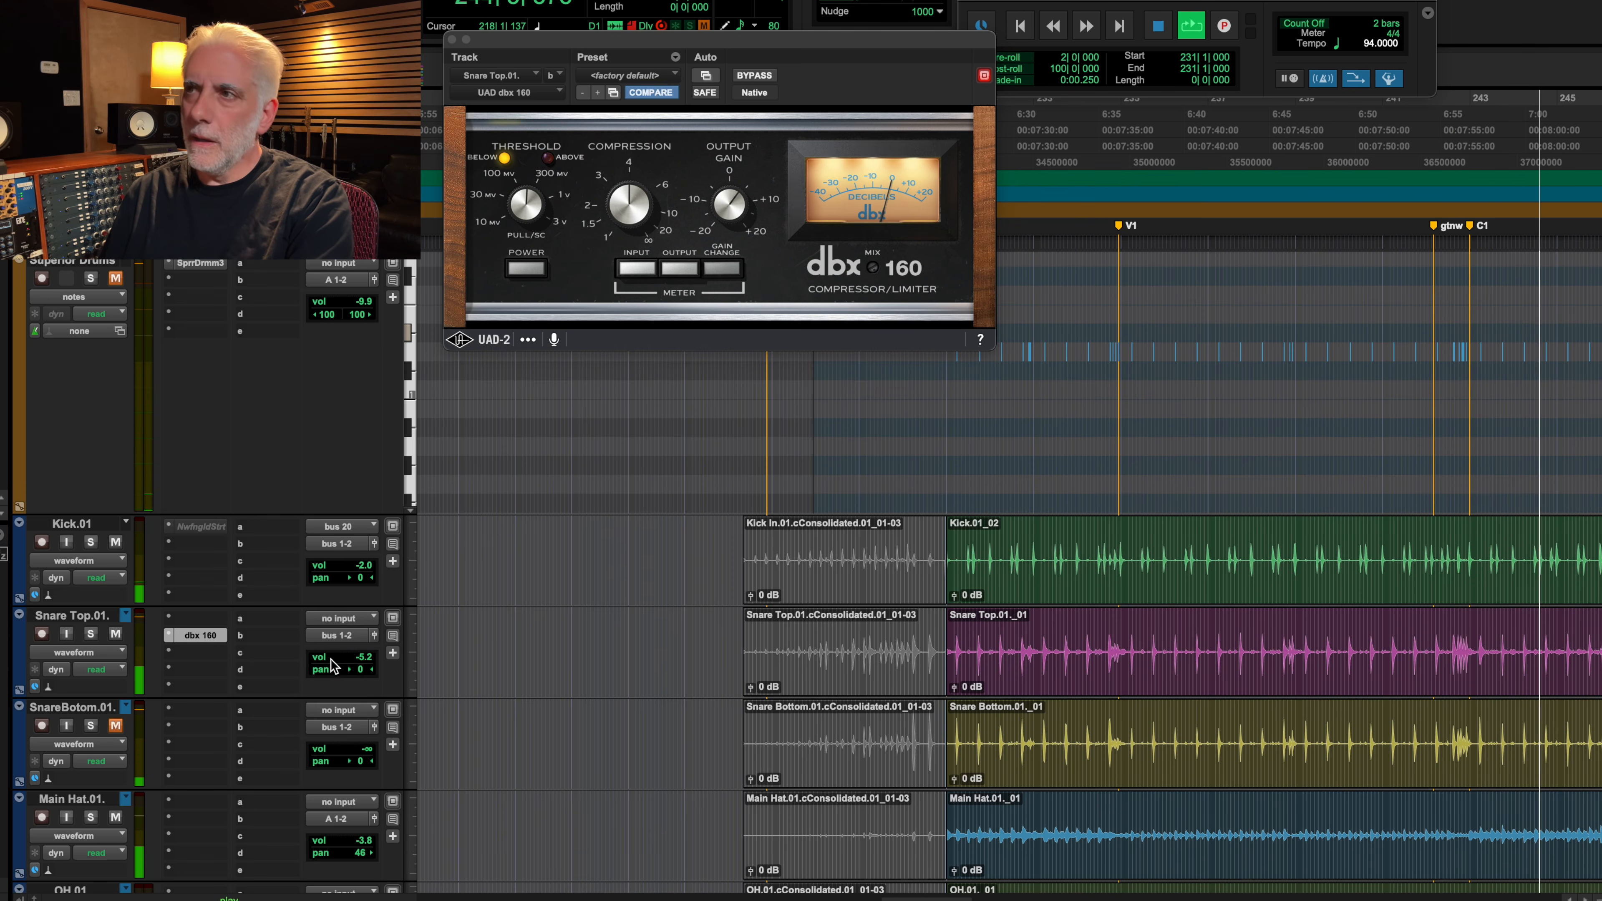
key(space)
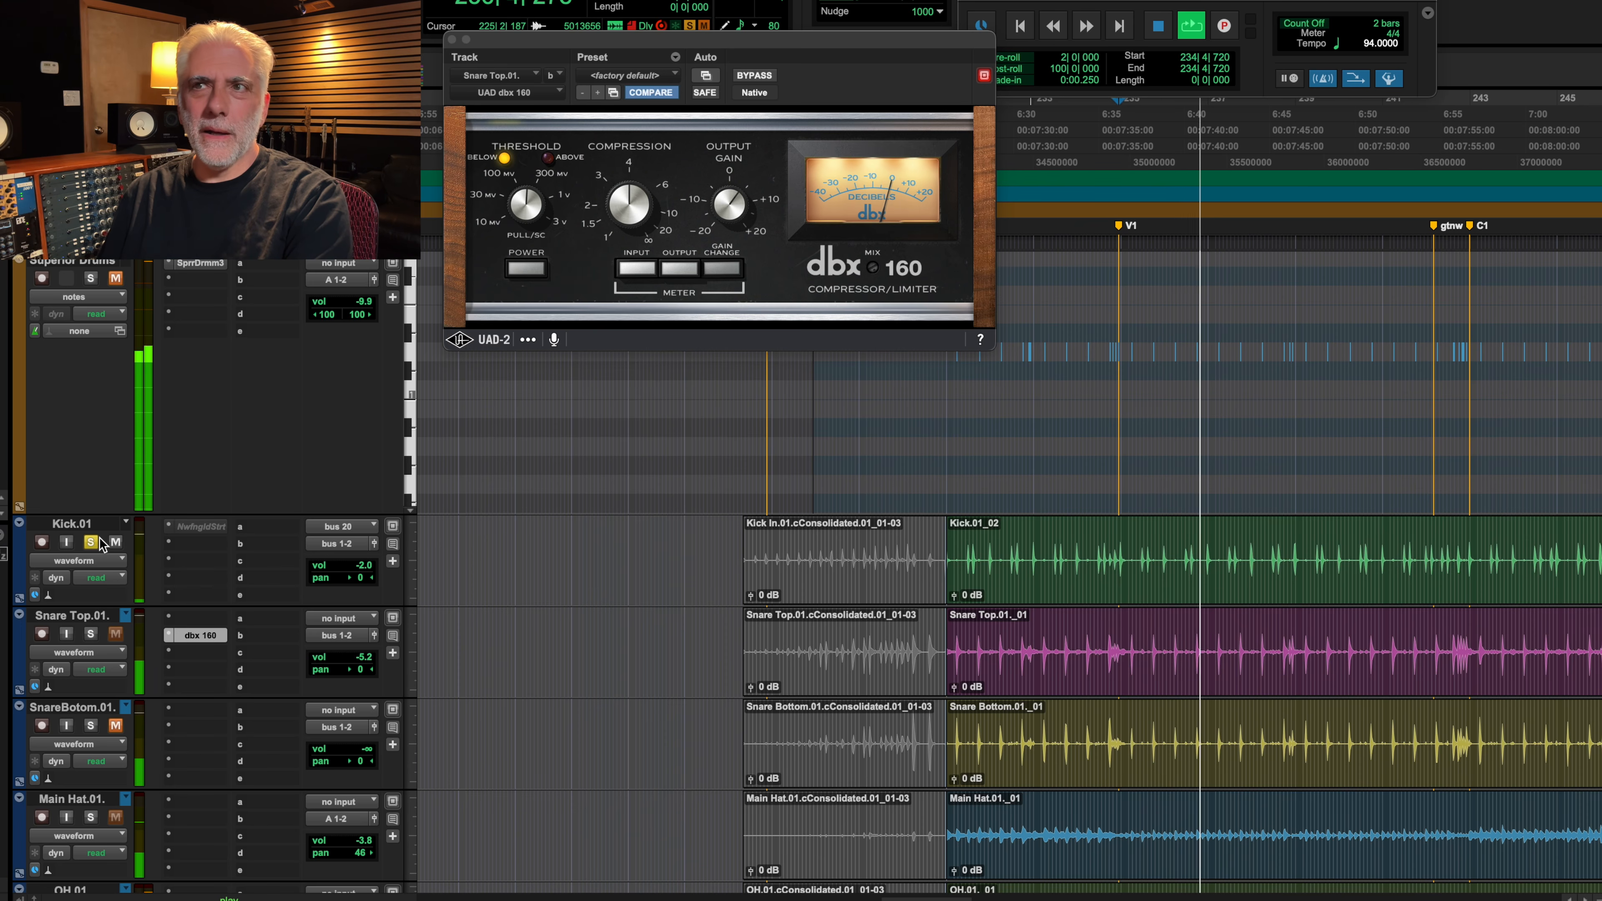
Step: Activate Newfangled Saturate on the Kick.01 track and compare it bypassed and engaged while playing the soloed kick
click(200, 526)
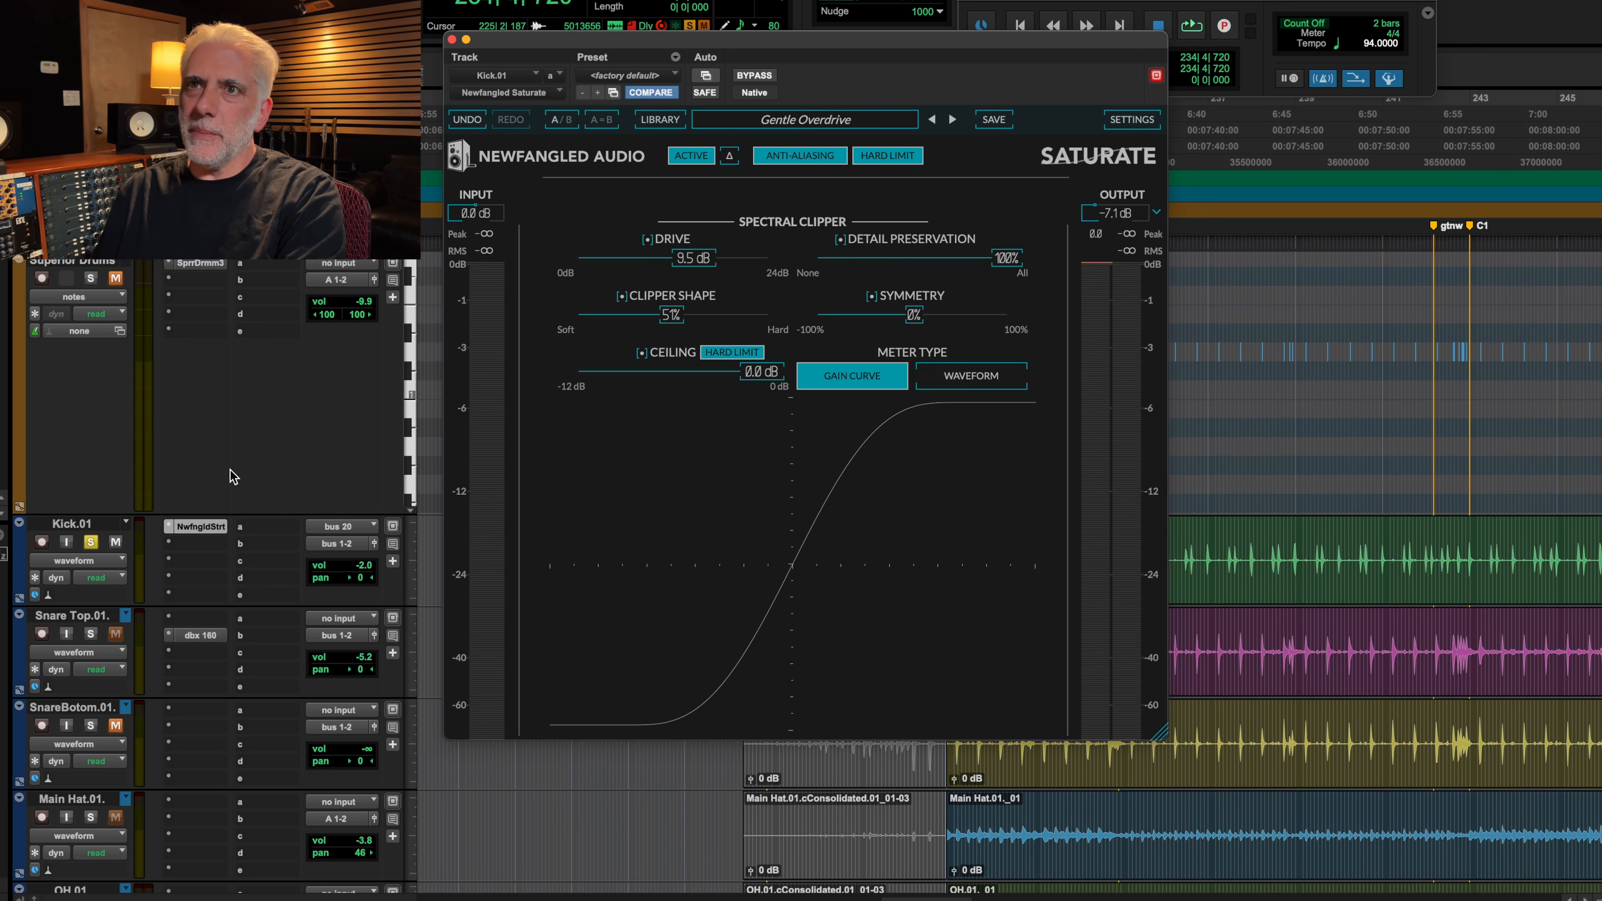
key(space)
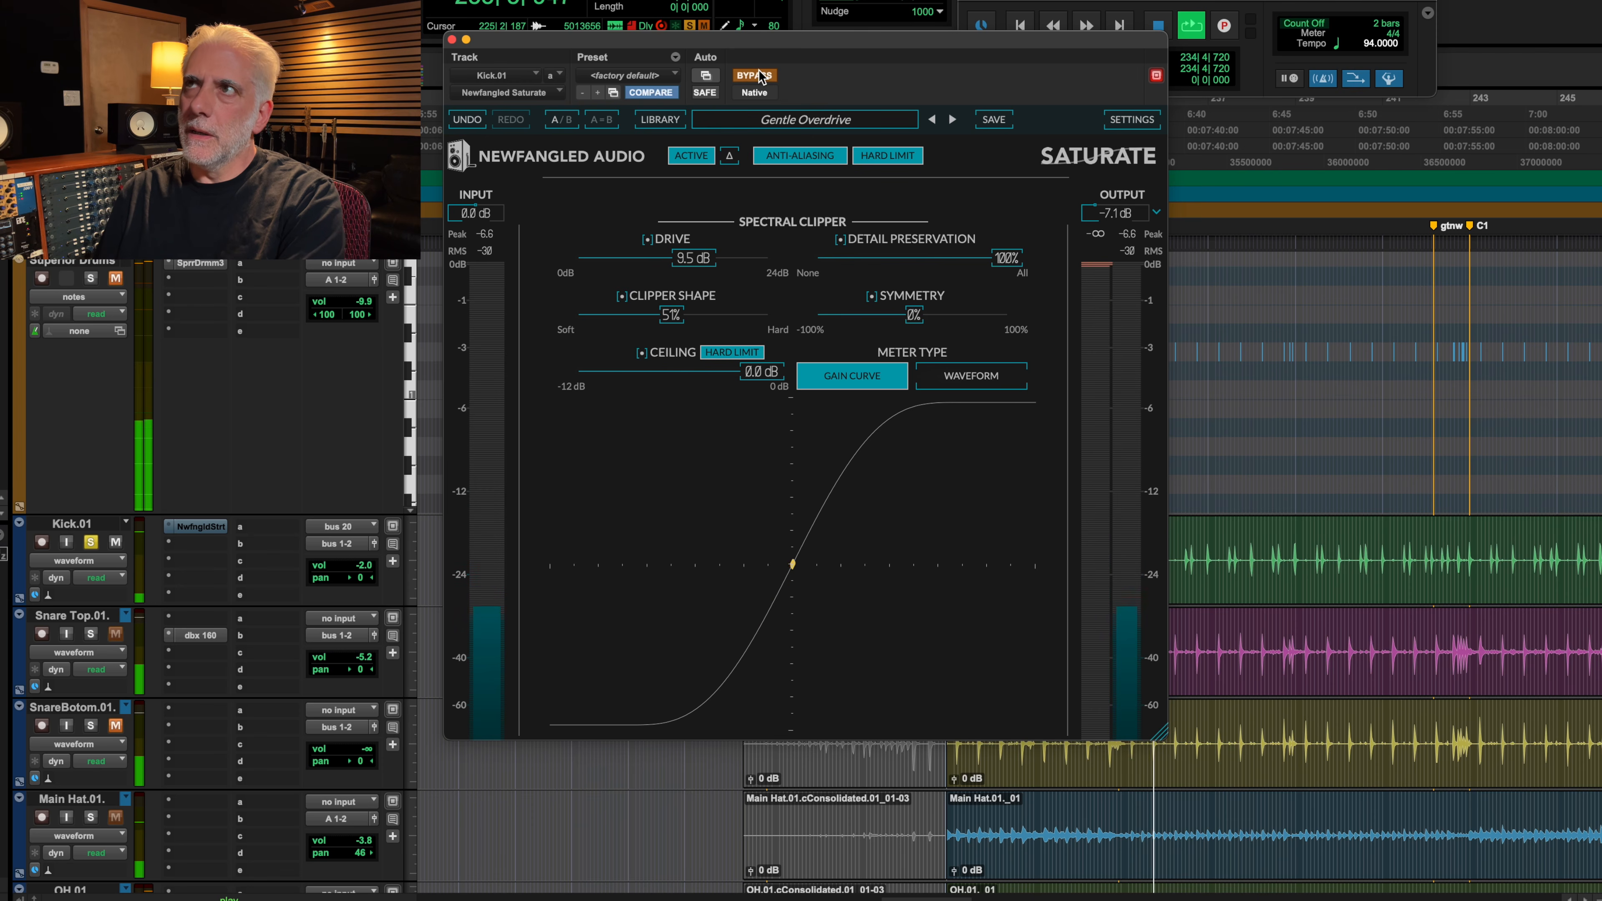
click(757, 76)
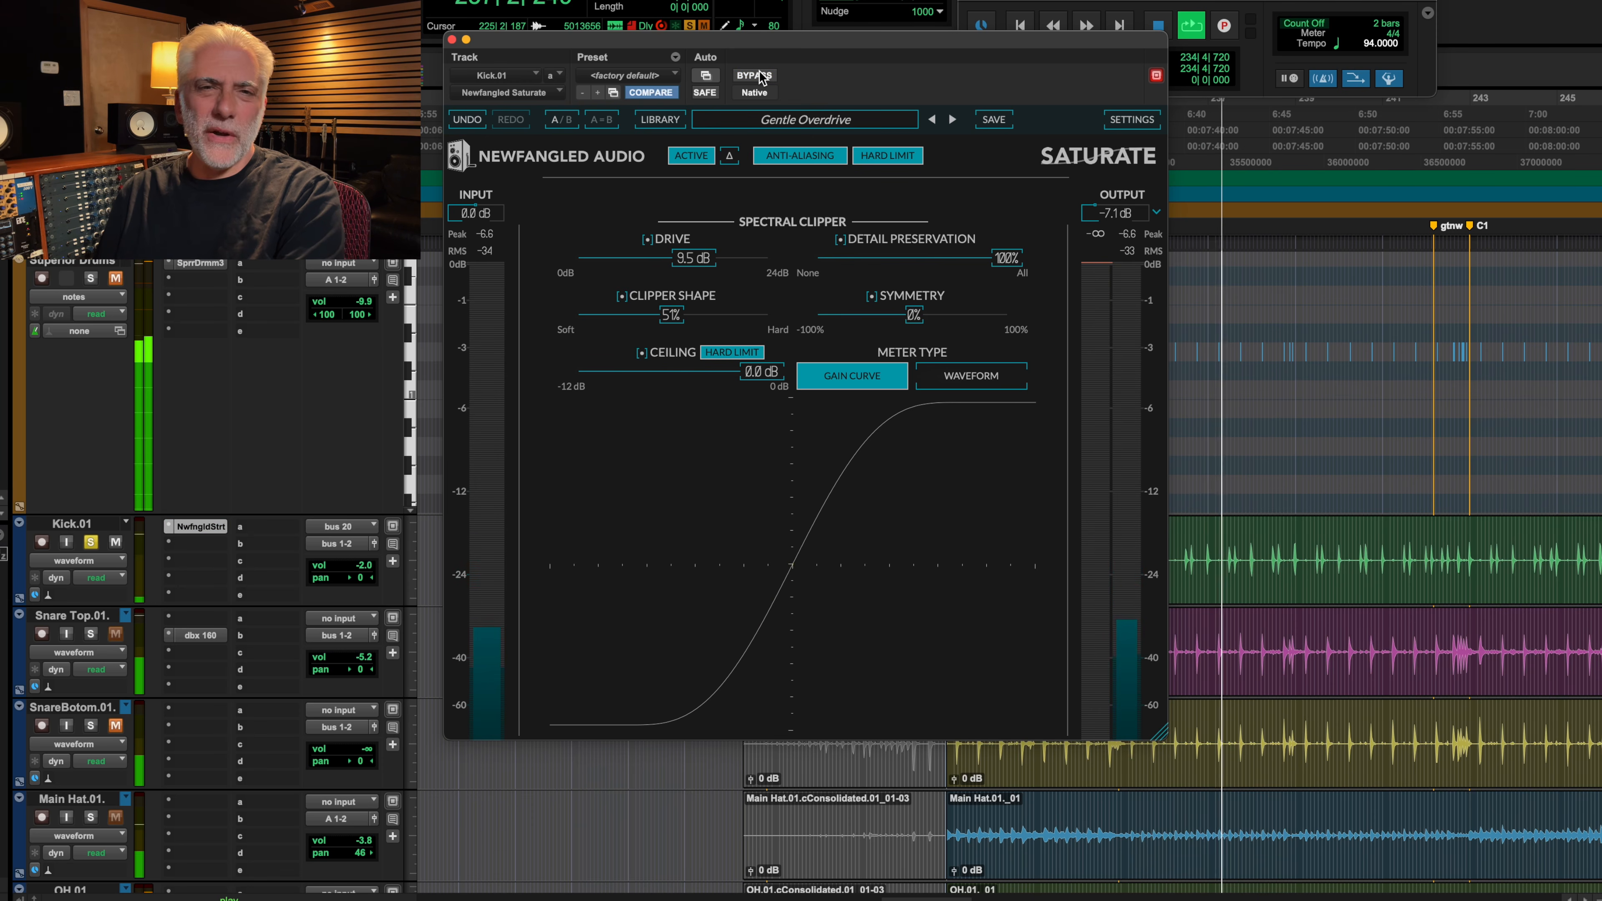
click(756, 76)
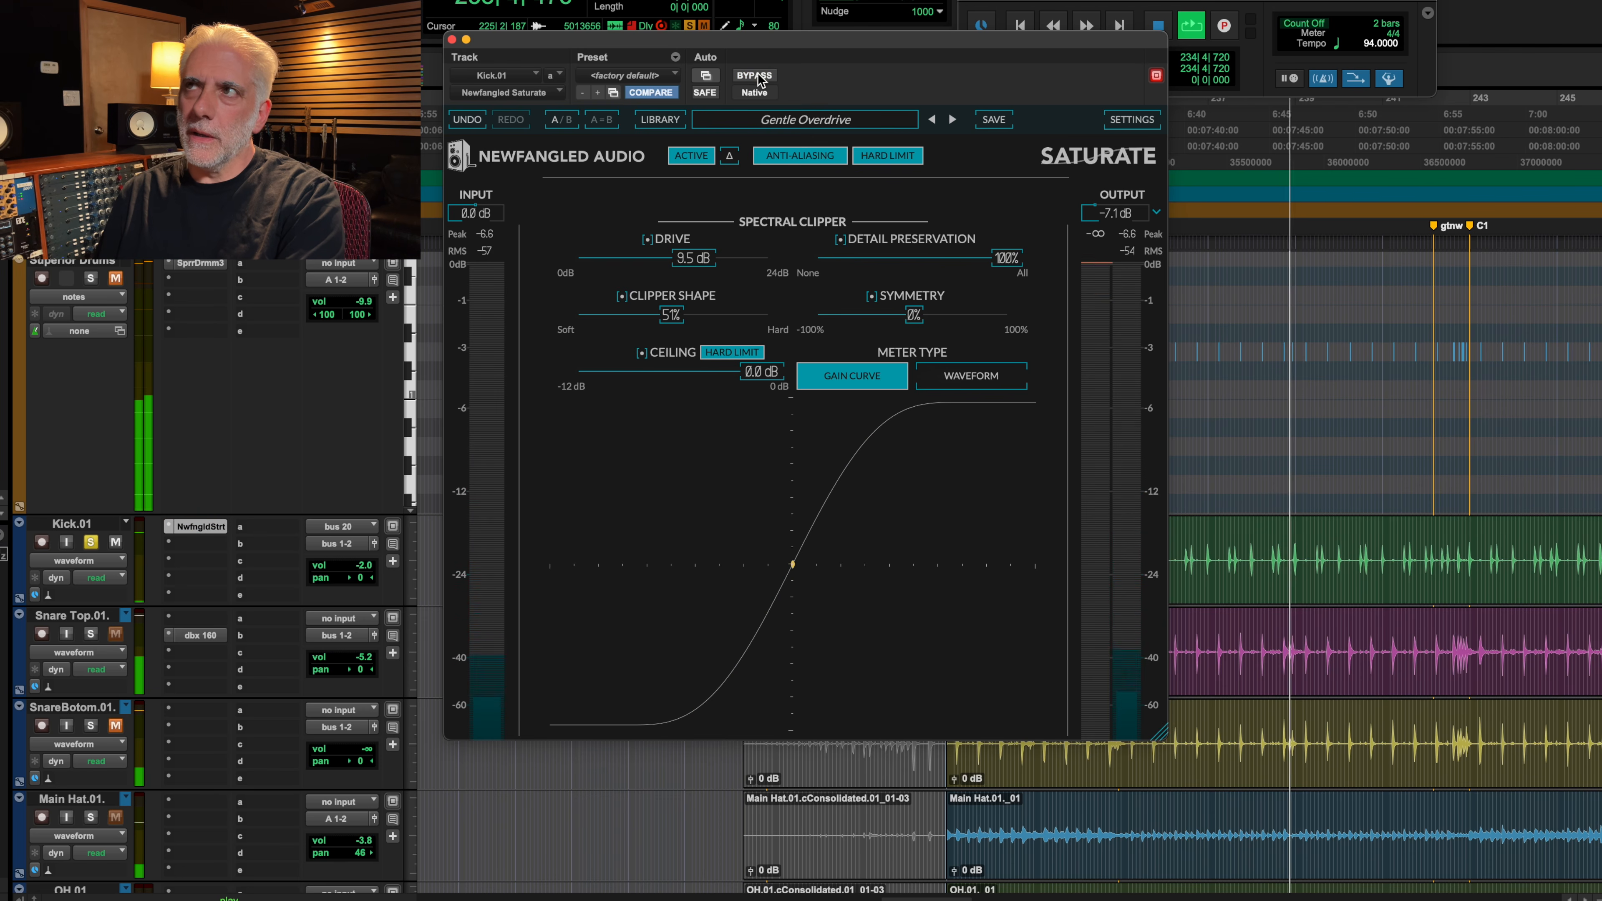
click(756, 76)
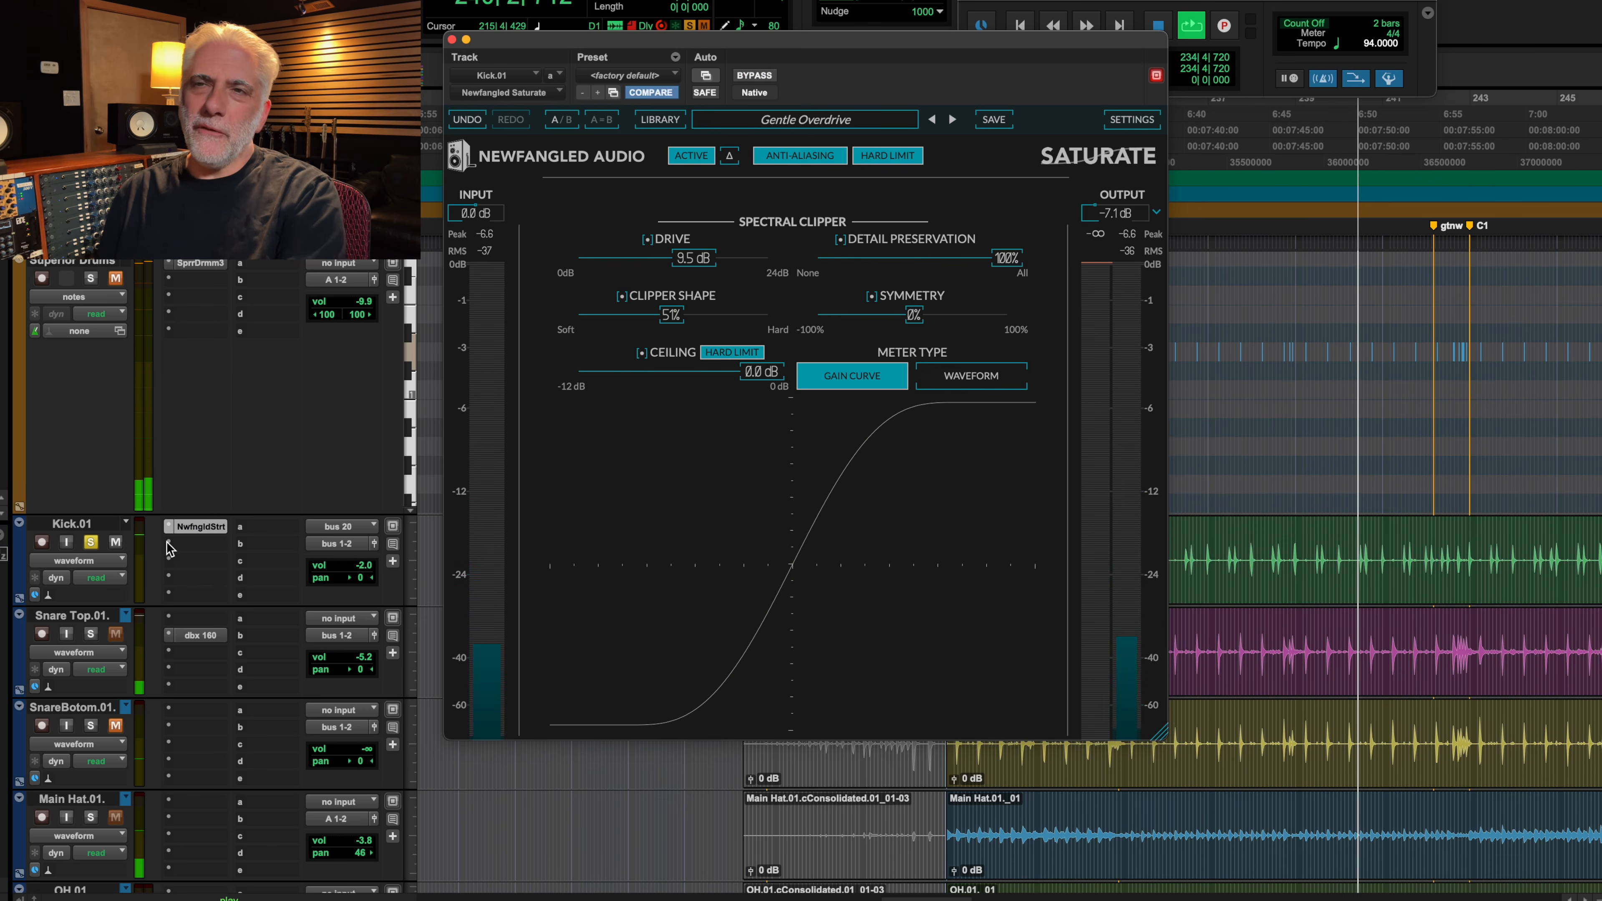
key(space)
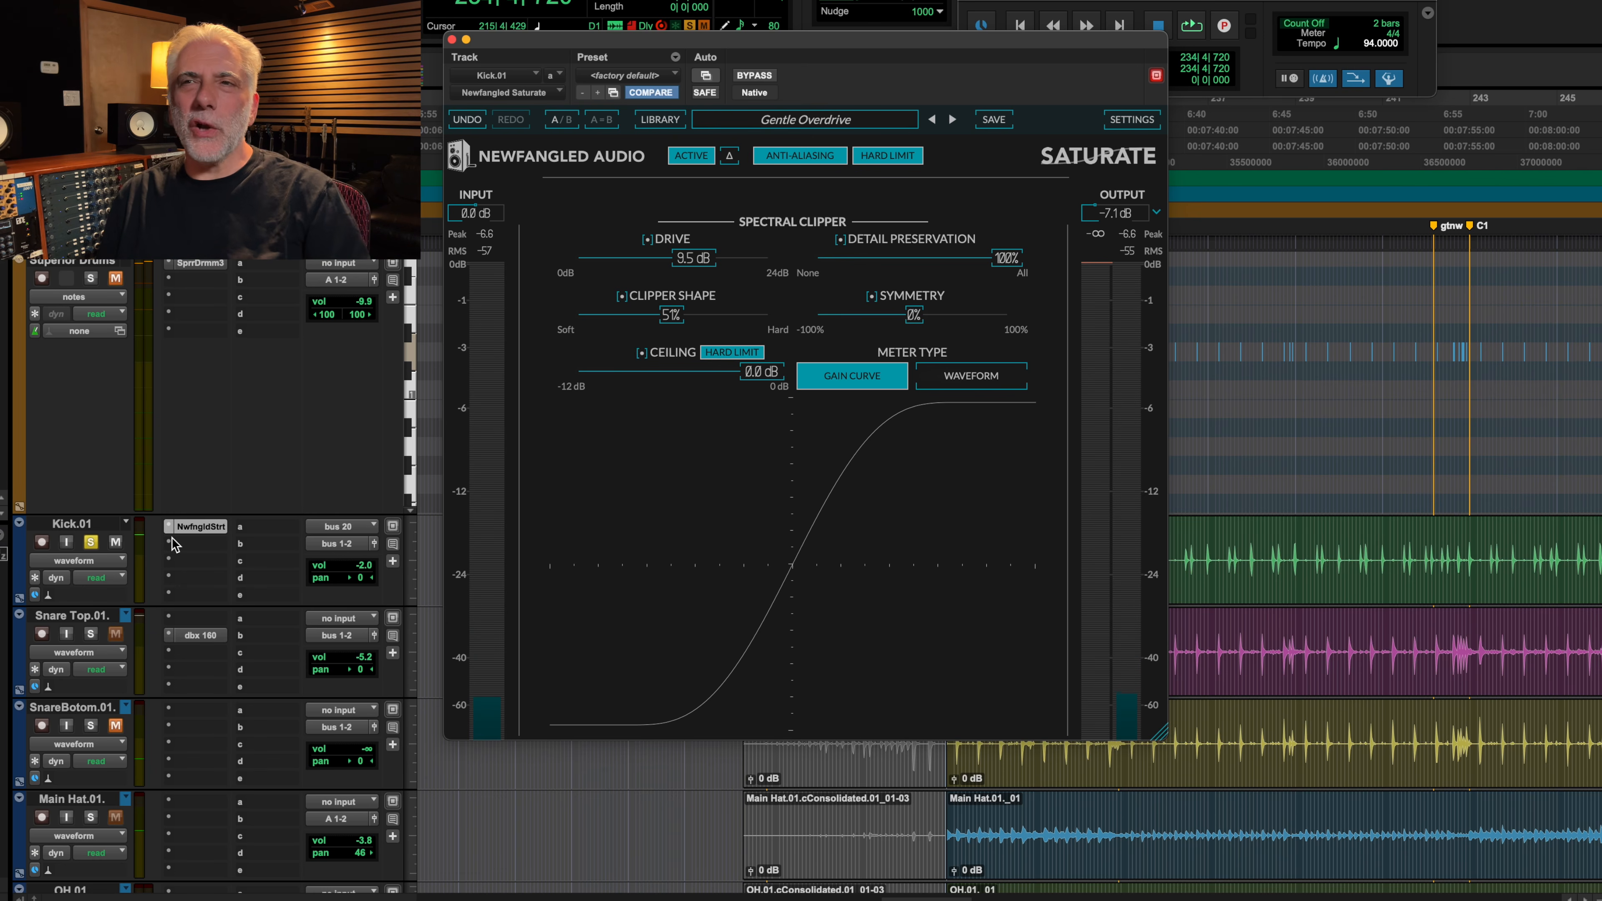
Step: Insert the Metric Halo MH ChannelStrip in the second insert slot of the Kick.01 track
click(173, 549)
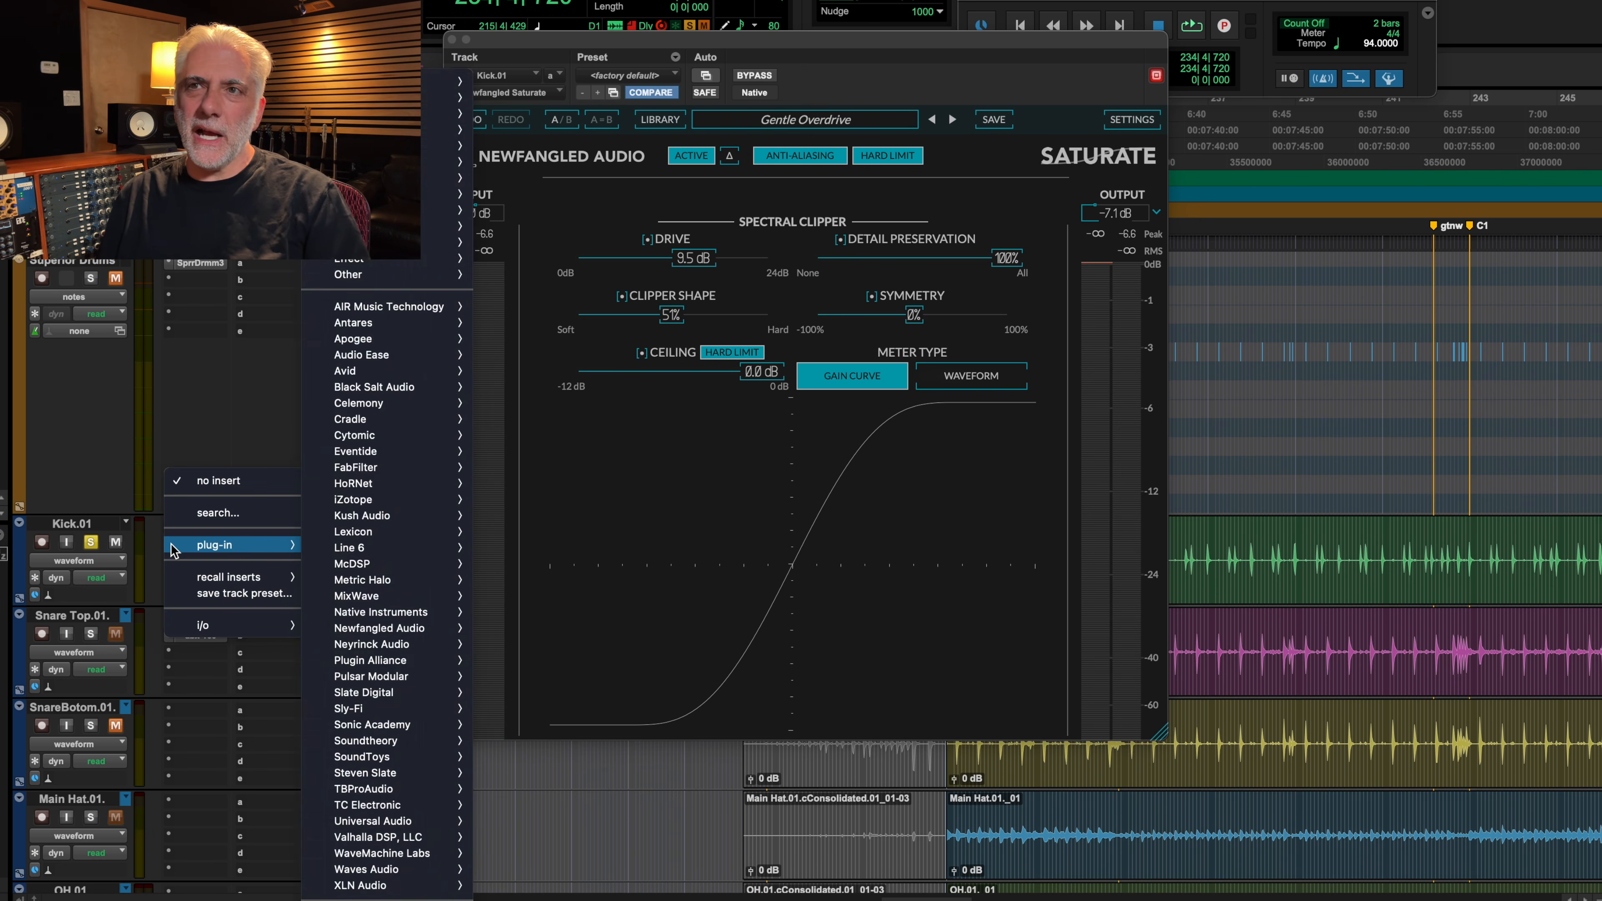
mouse_move(239, 554)
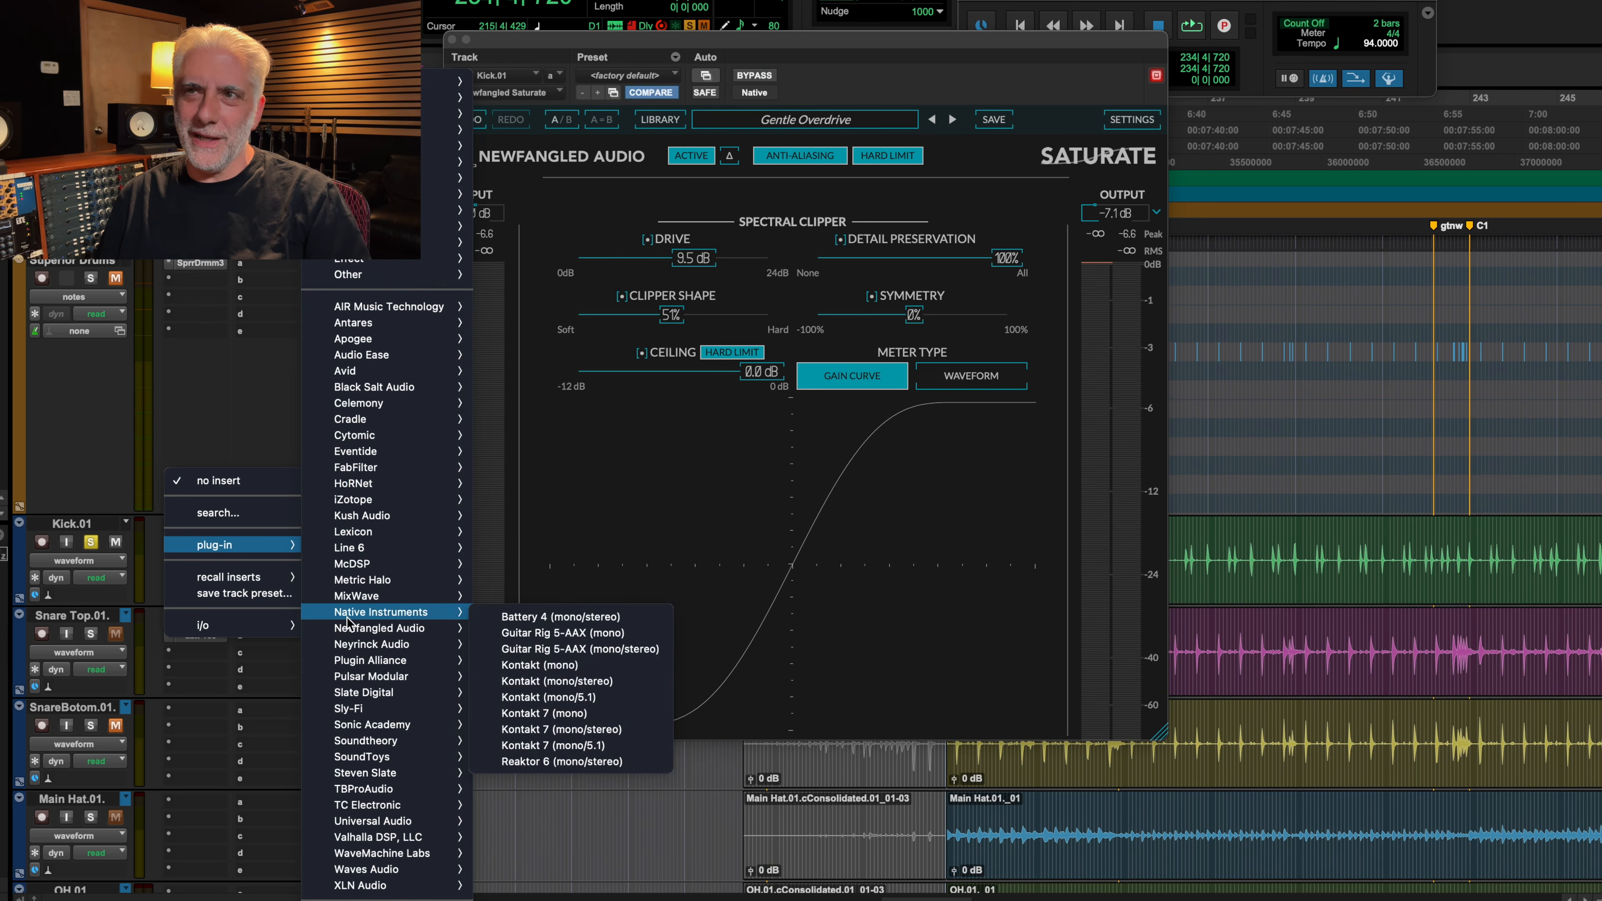
mouse_move(361, 568)
click(535, 678)
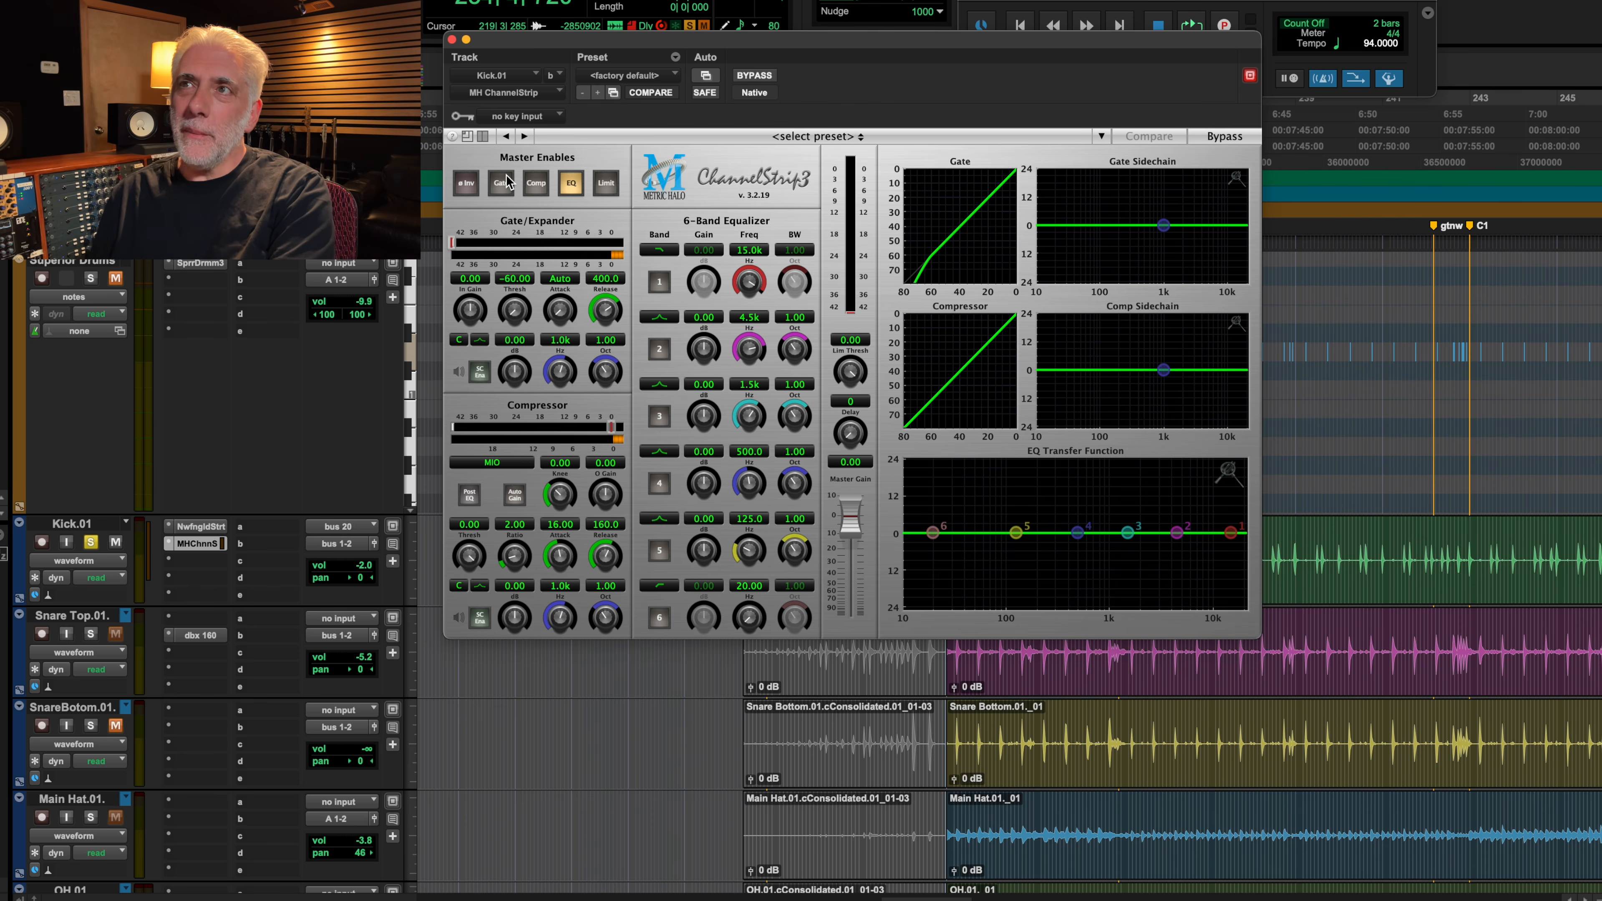
Step: Enable the ChannelStrip gate while playing the soloed kick, setting its threshold to -19.96 and its release to 161.8
key(space)
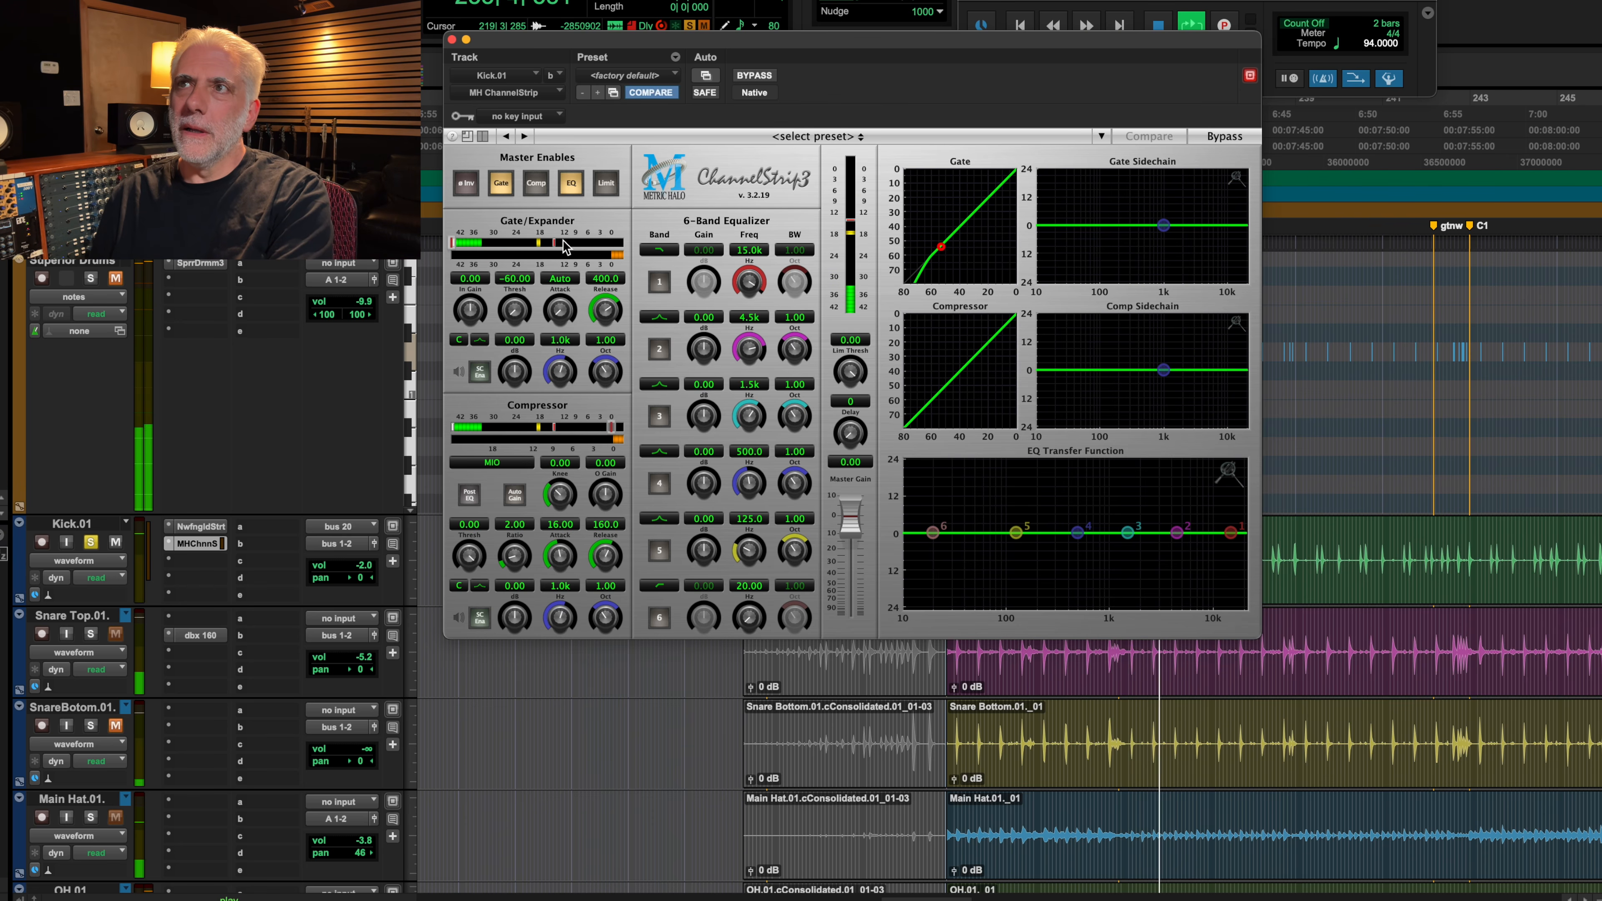
drag(463, 242, 455, 245)
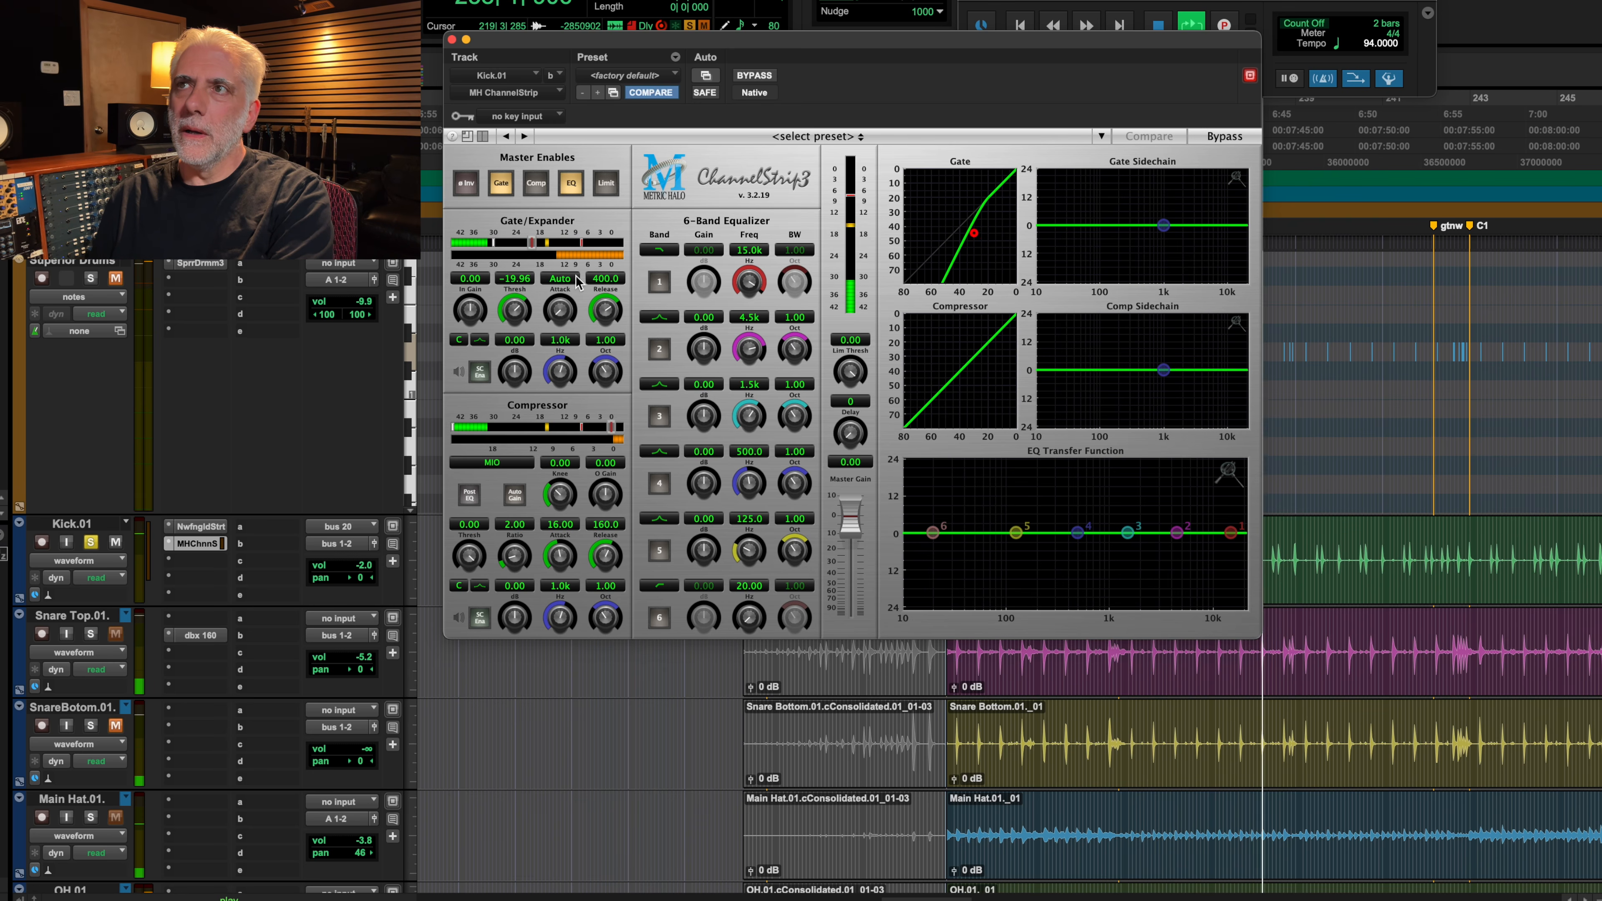
mouse_move(596, 308)
mouse_down()
mouse_move(586, 356)
mouse_move(589, 324)
mouse_up()
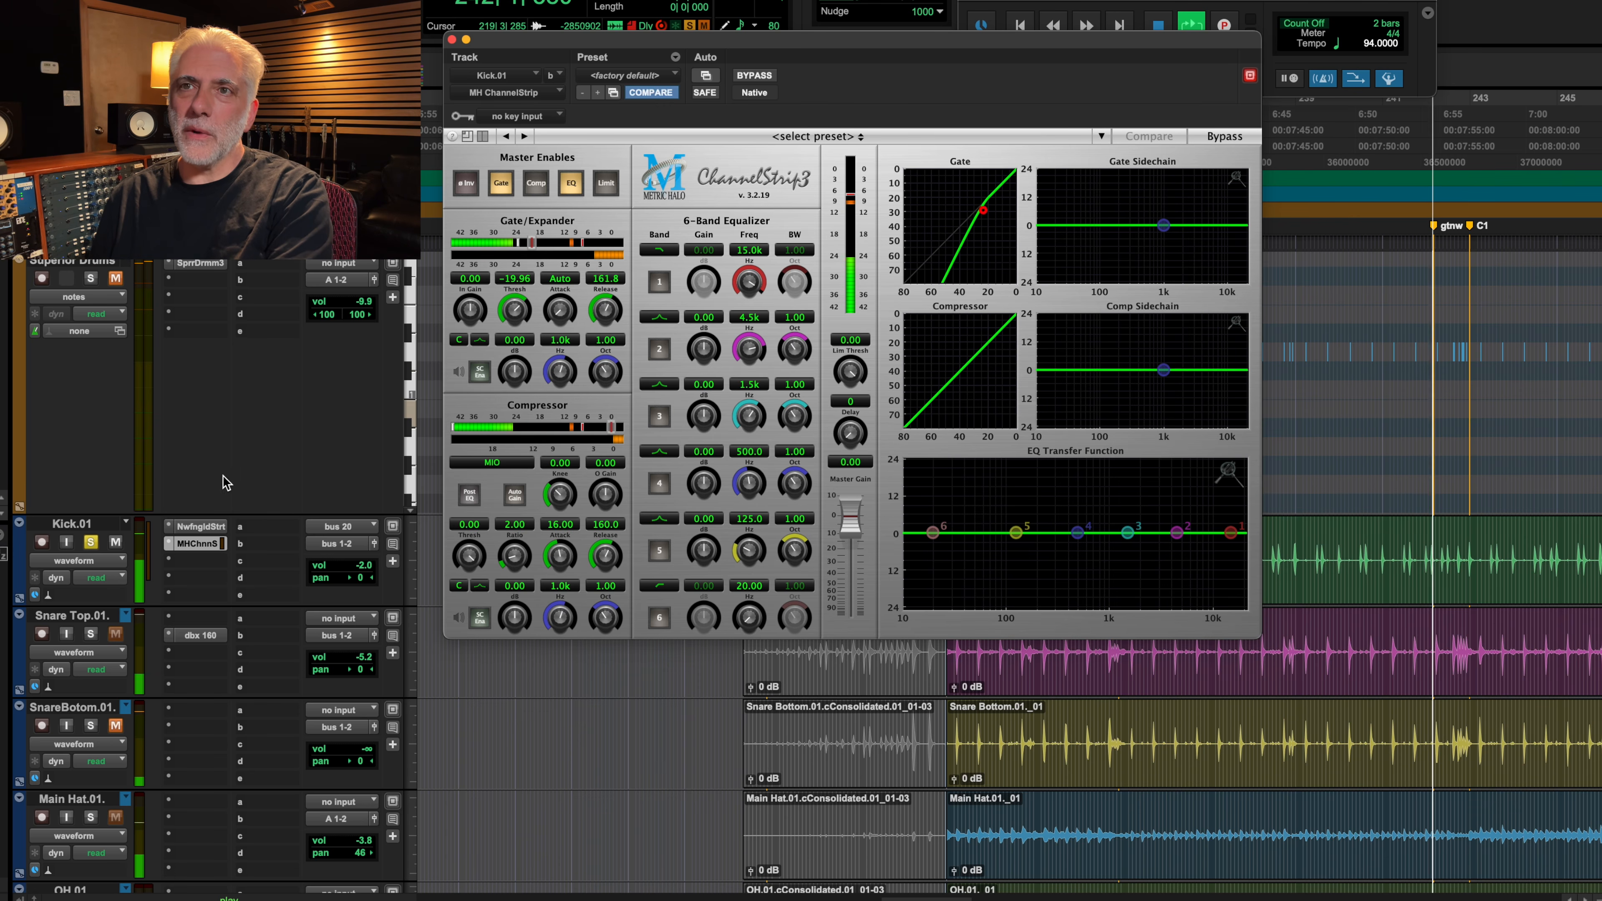
Step: Compare the kick's ChannelStrip bypassed and engaged, then unsolo Kick.01
click(753, 75)
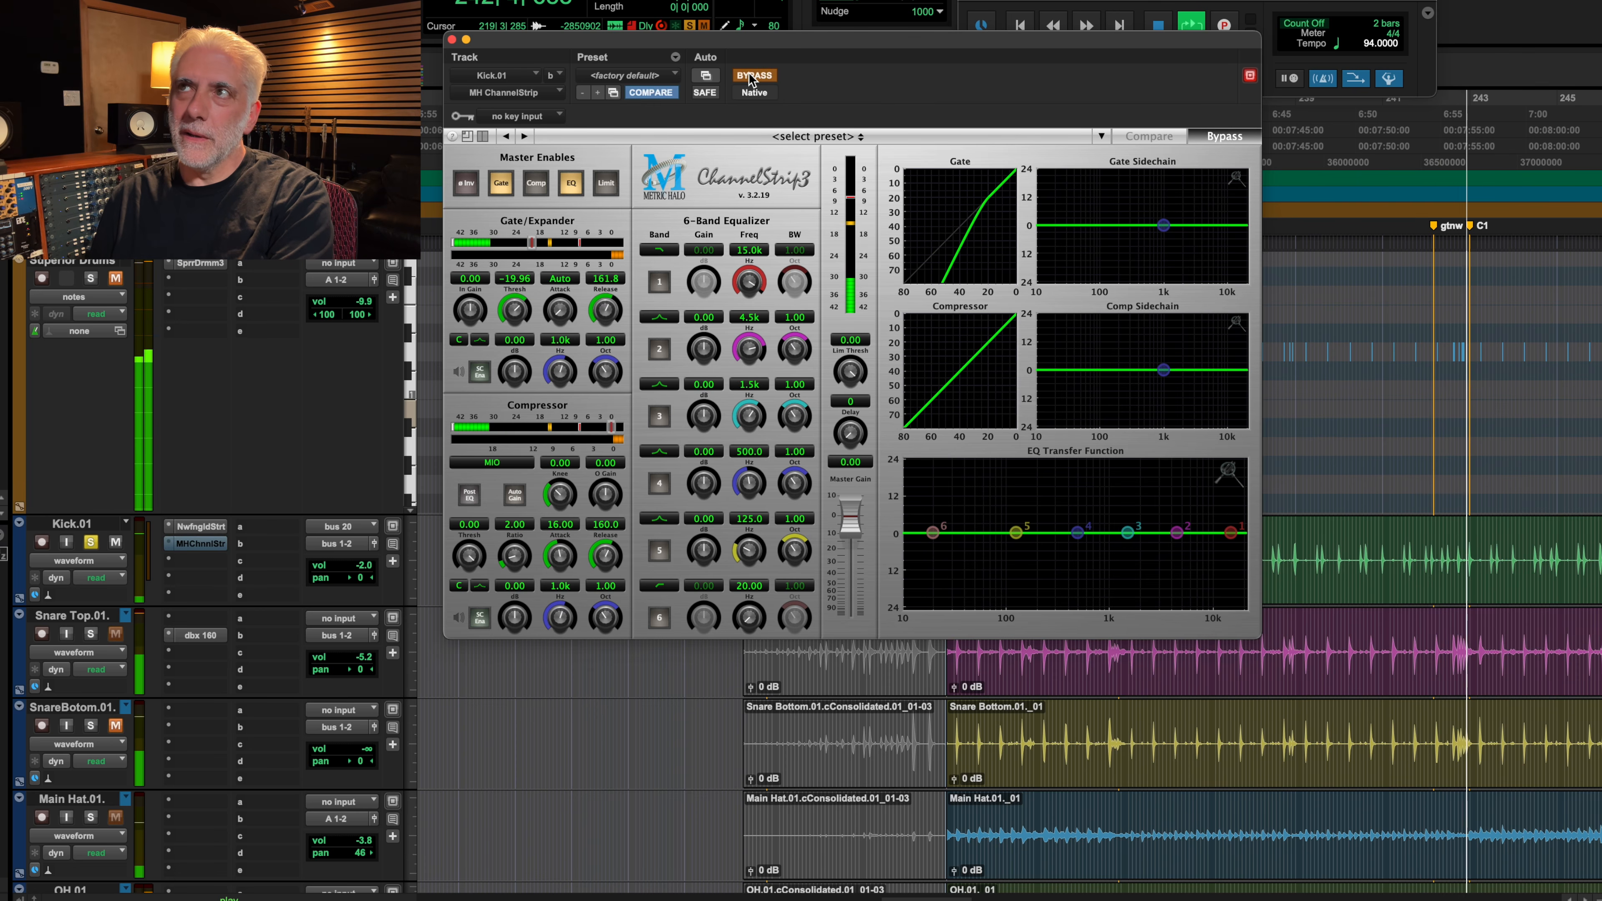
click(751, 75)
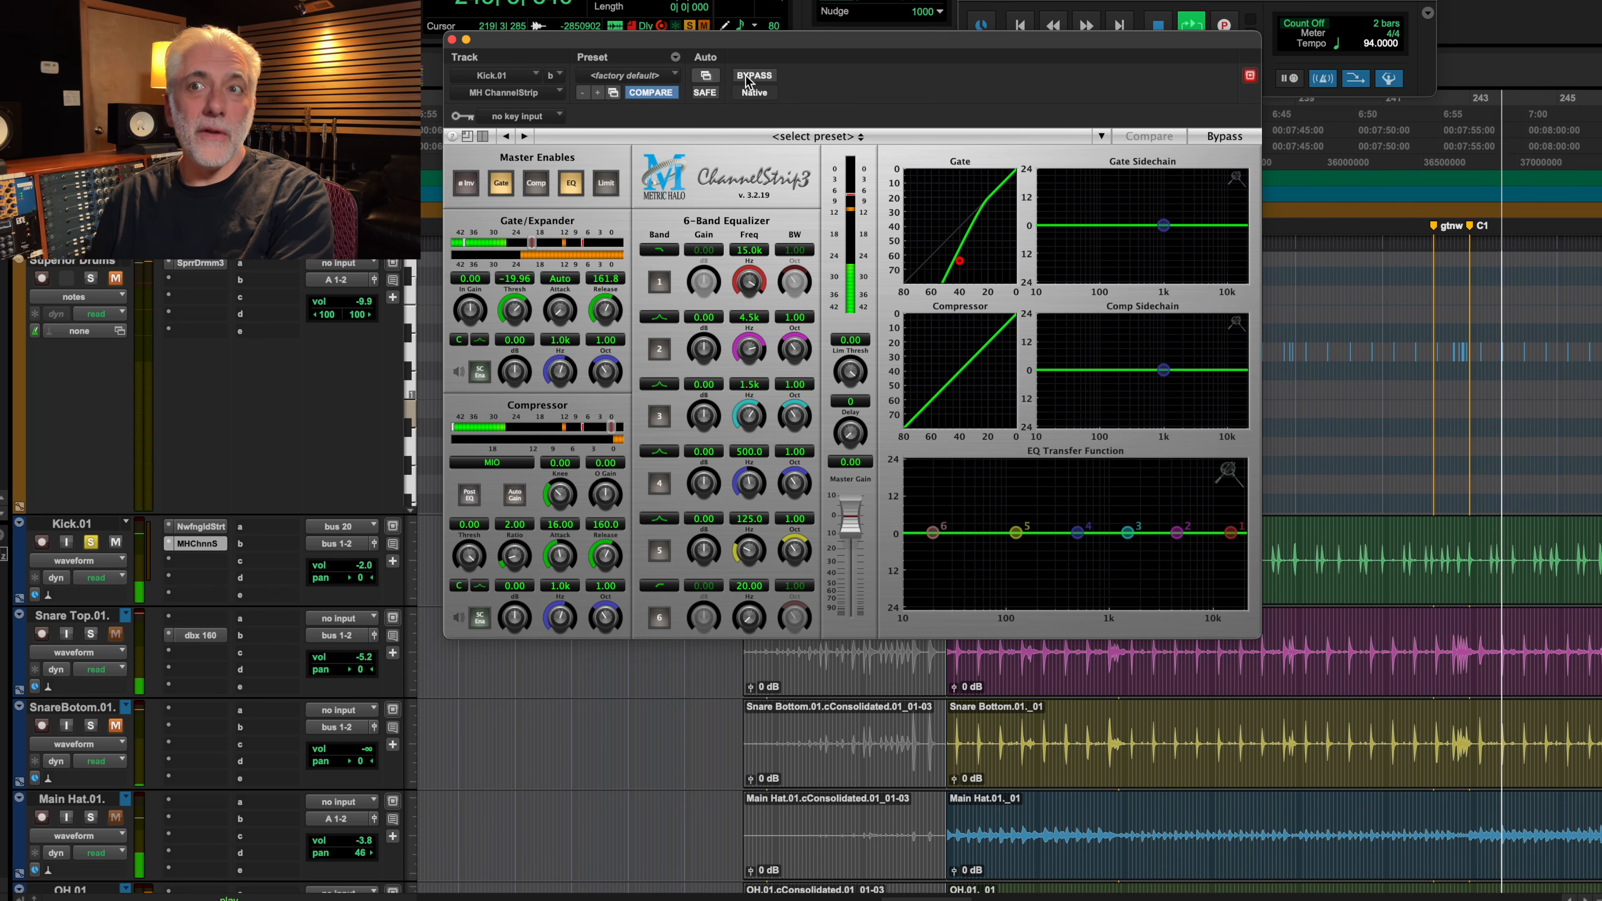
click(90, 541)
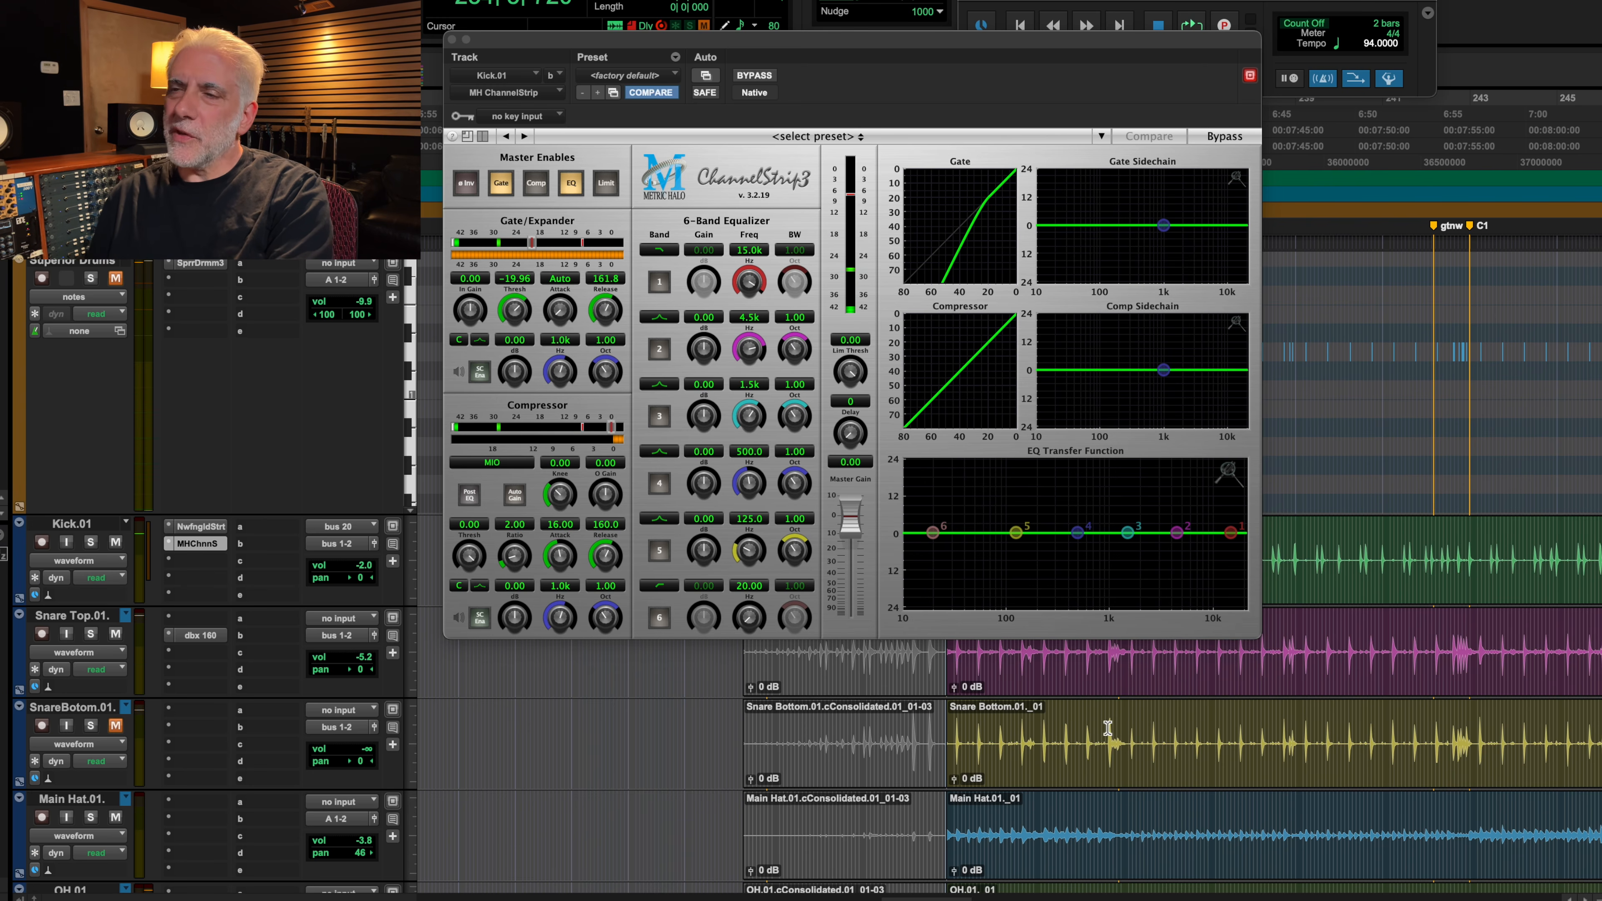
Step: Open the dbx 160 on Snare Top.01 and lower the track's volume to -7.8 dB while playing the full mix
click(212, 635)
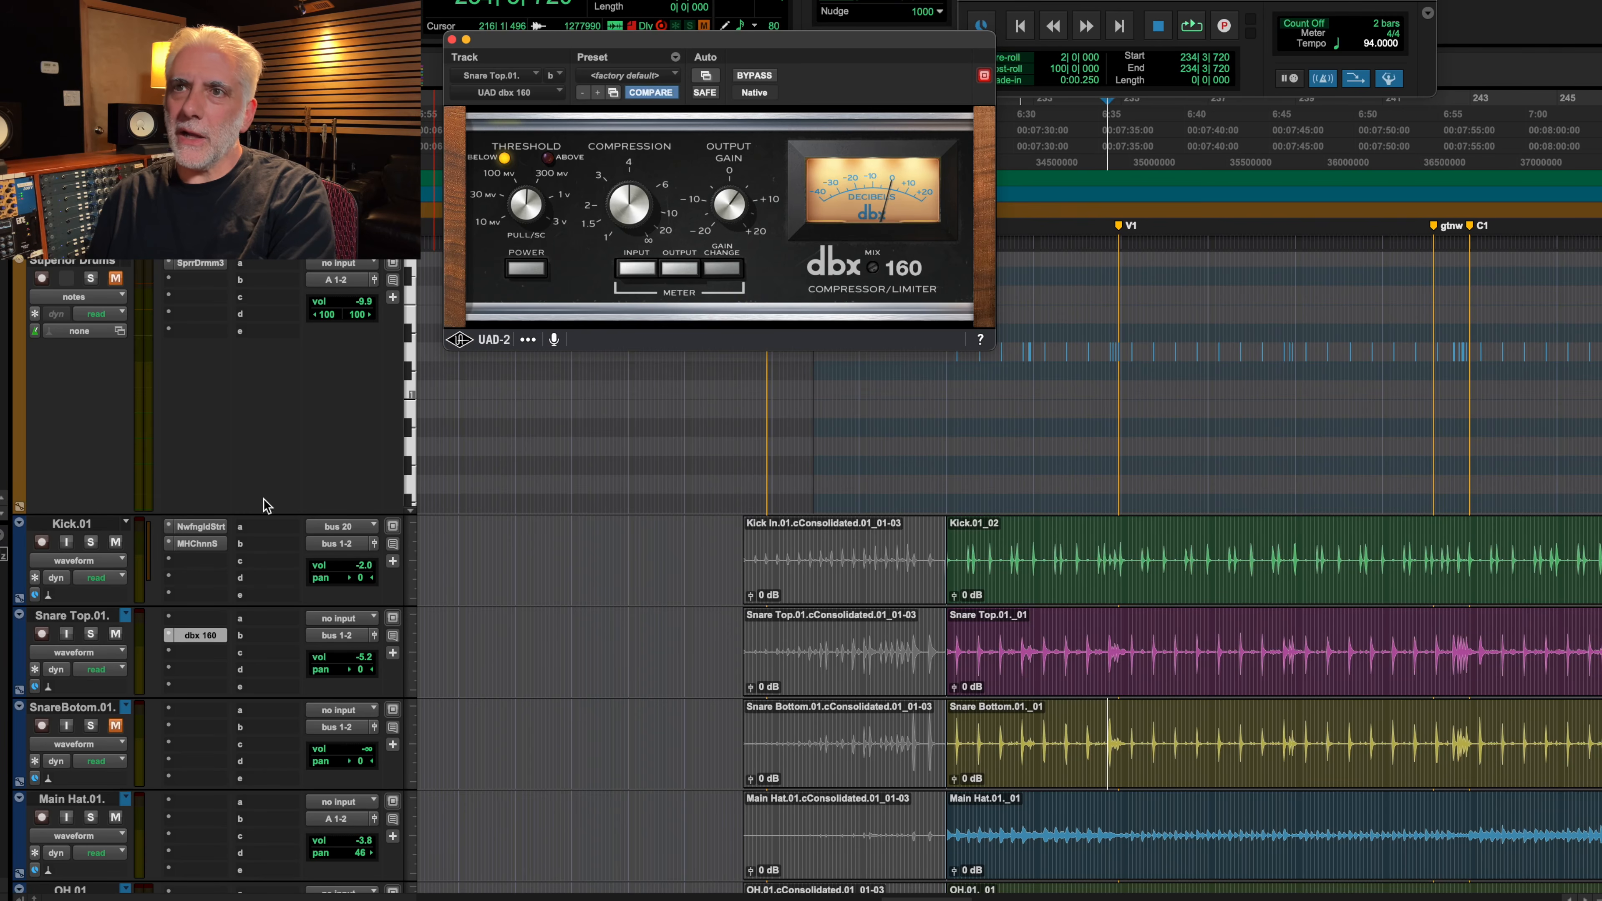
key(space)
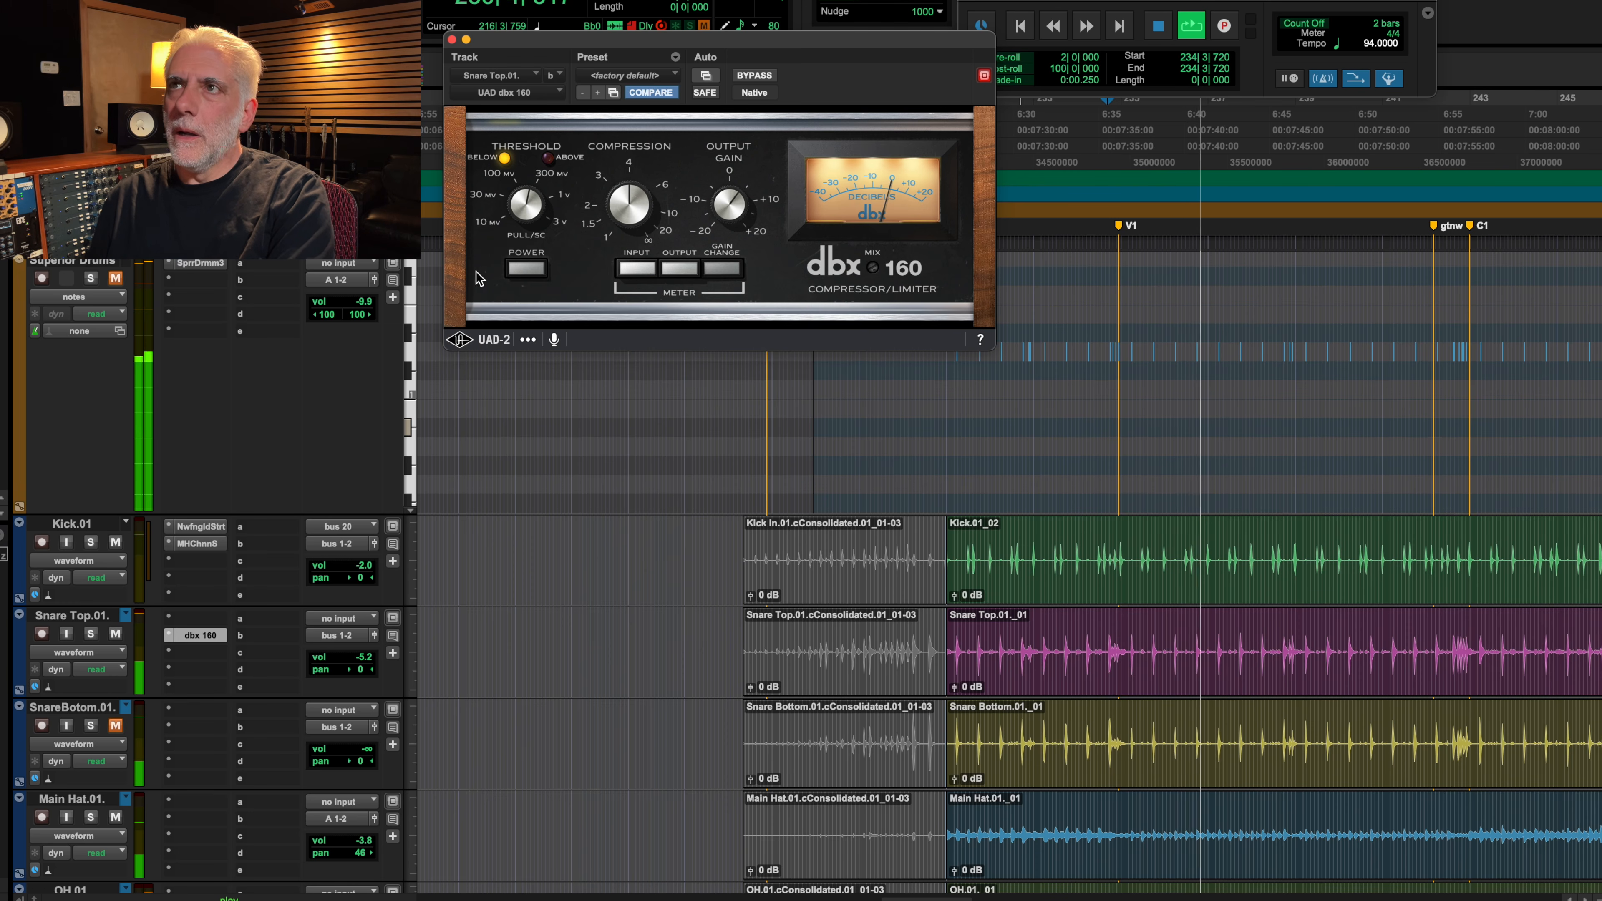
drag(349, 667, 349, 671)
key(space)
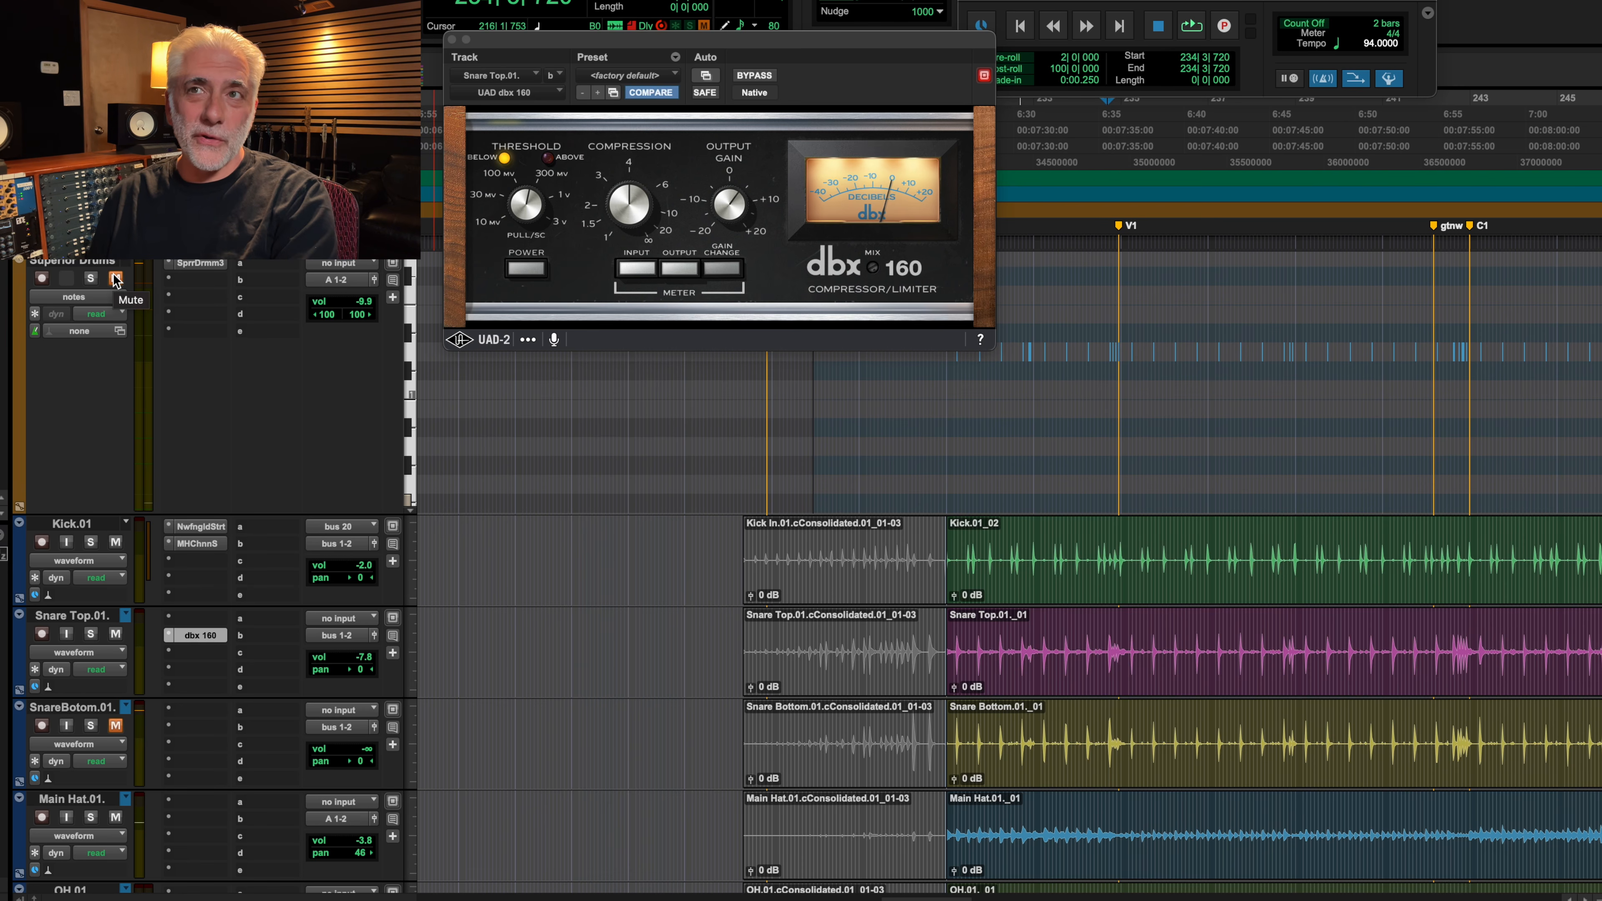
Step: Play the full mix and compare the Snare Top.01 dbx 160 bypassed and engaged
key(space)
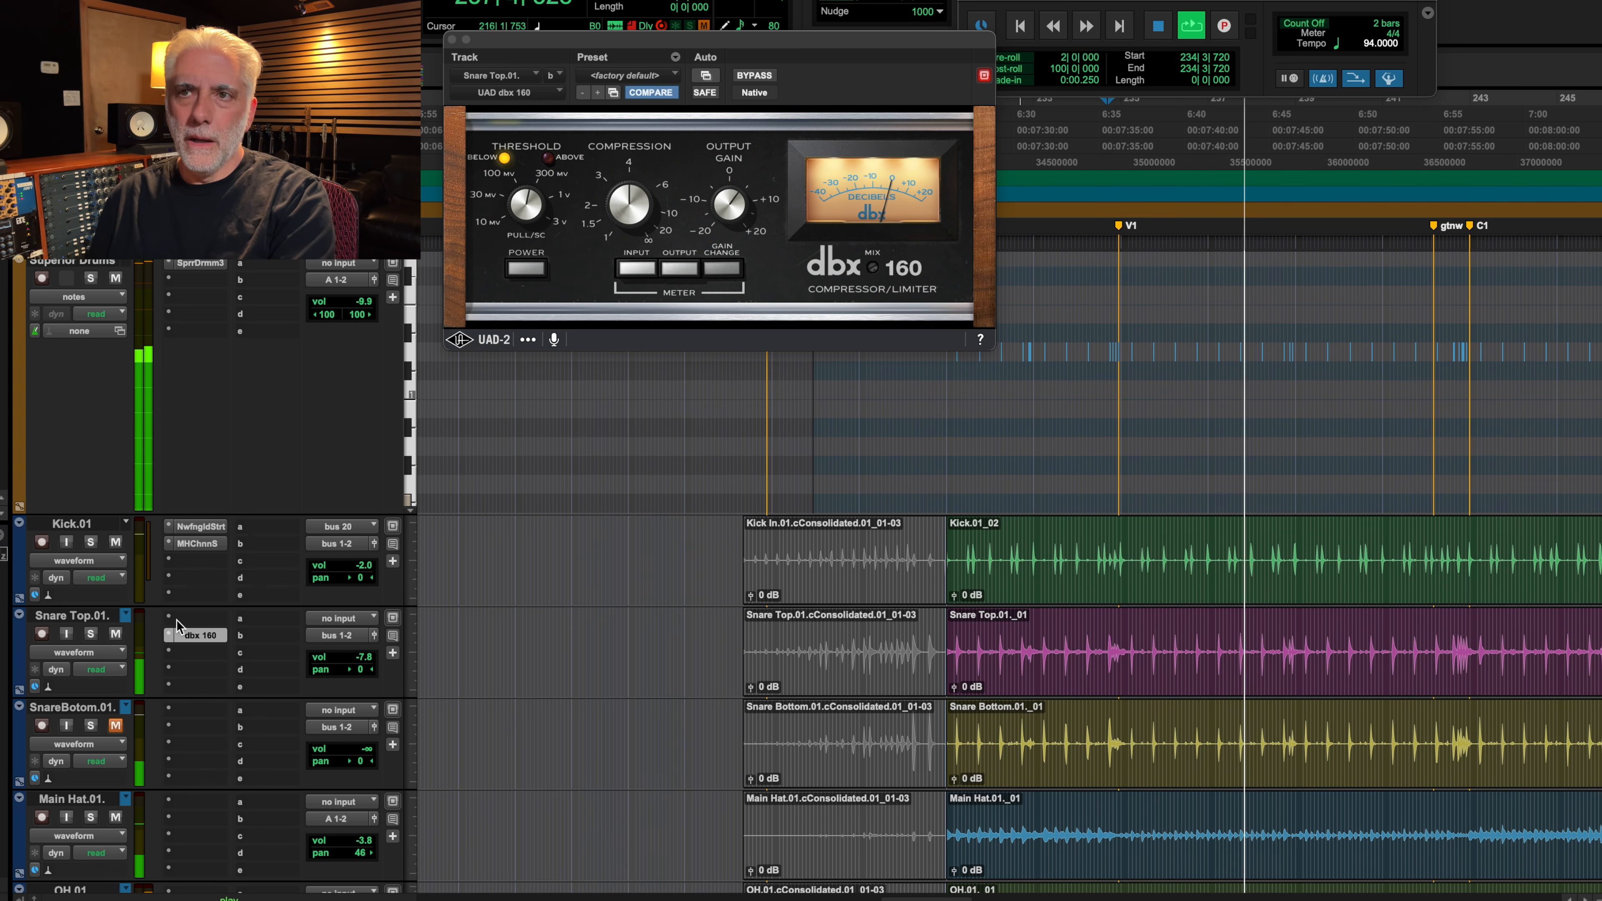
super+click(198, 635)
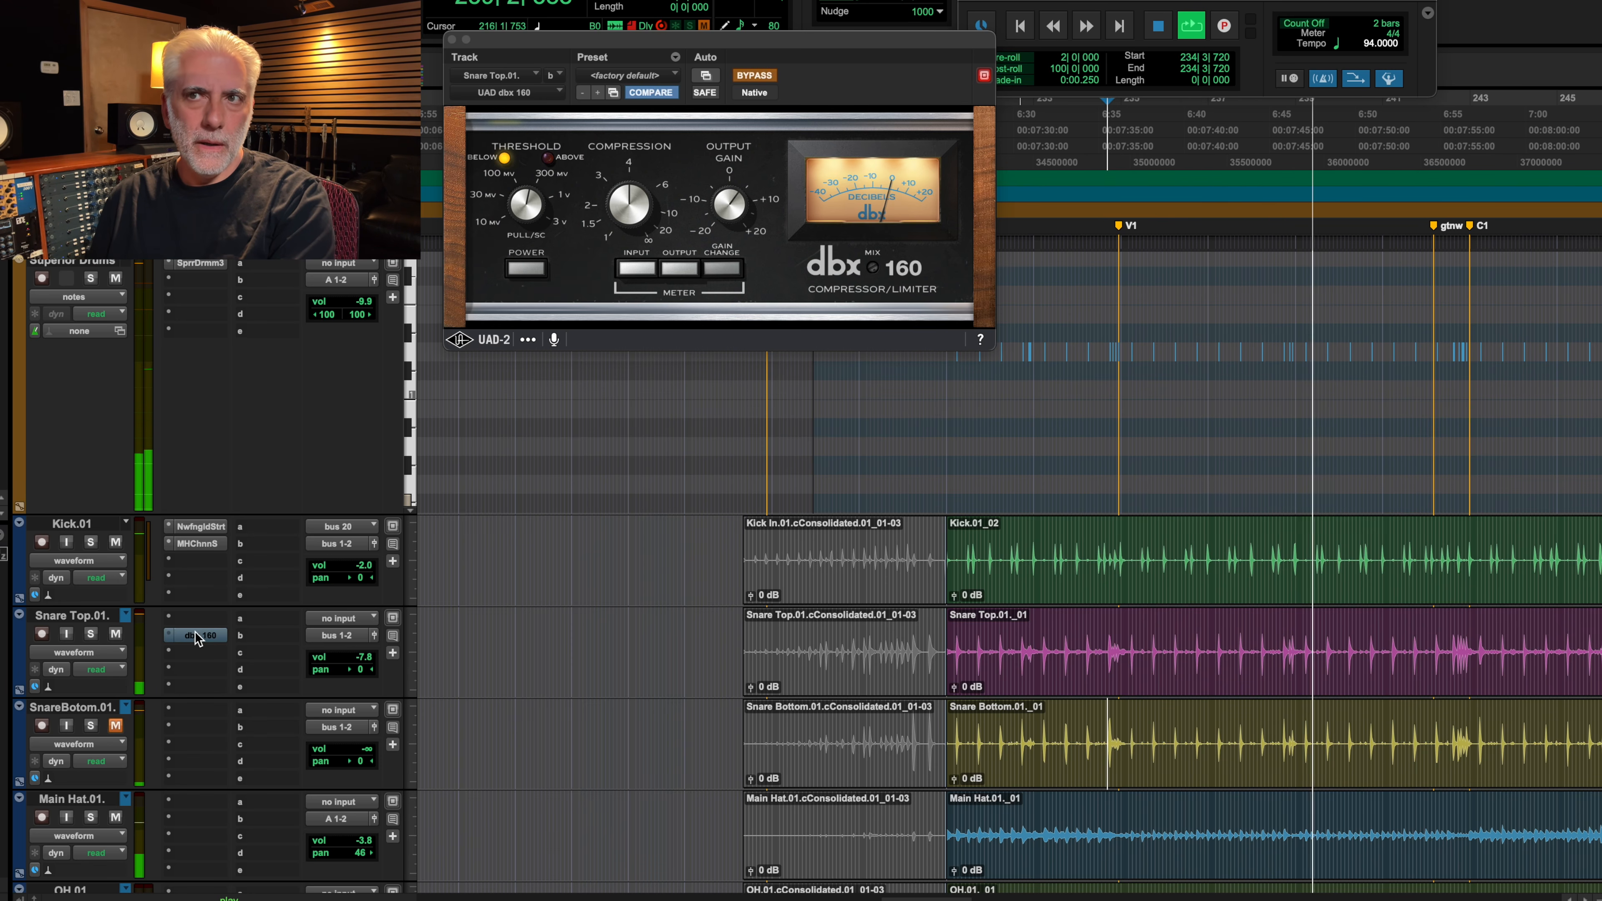
super+click(197, 636)
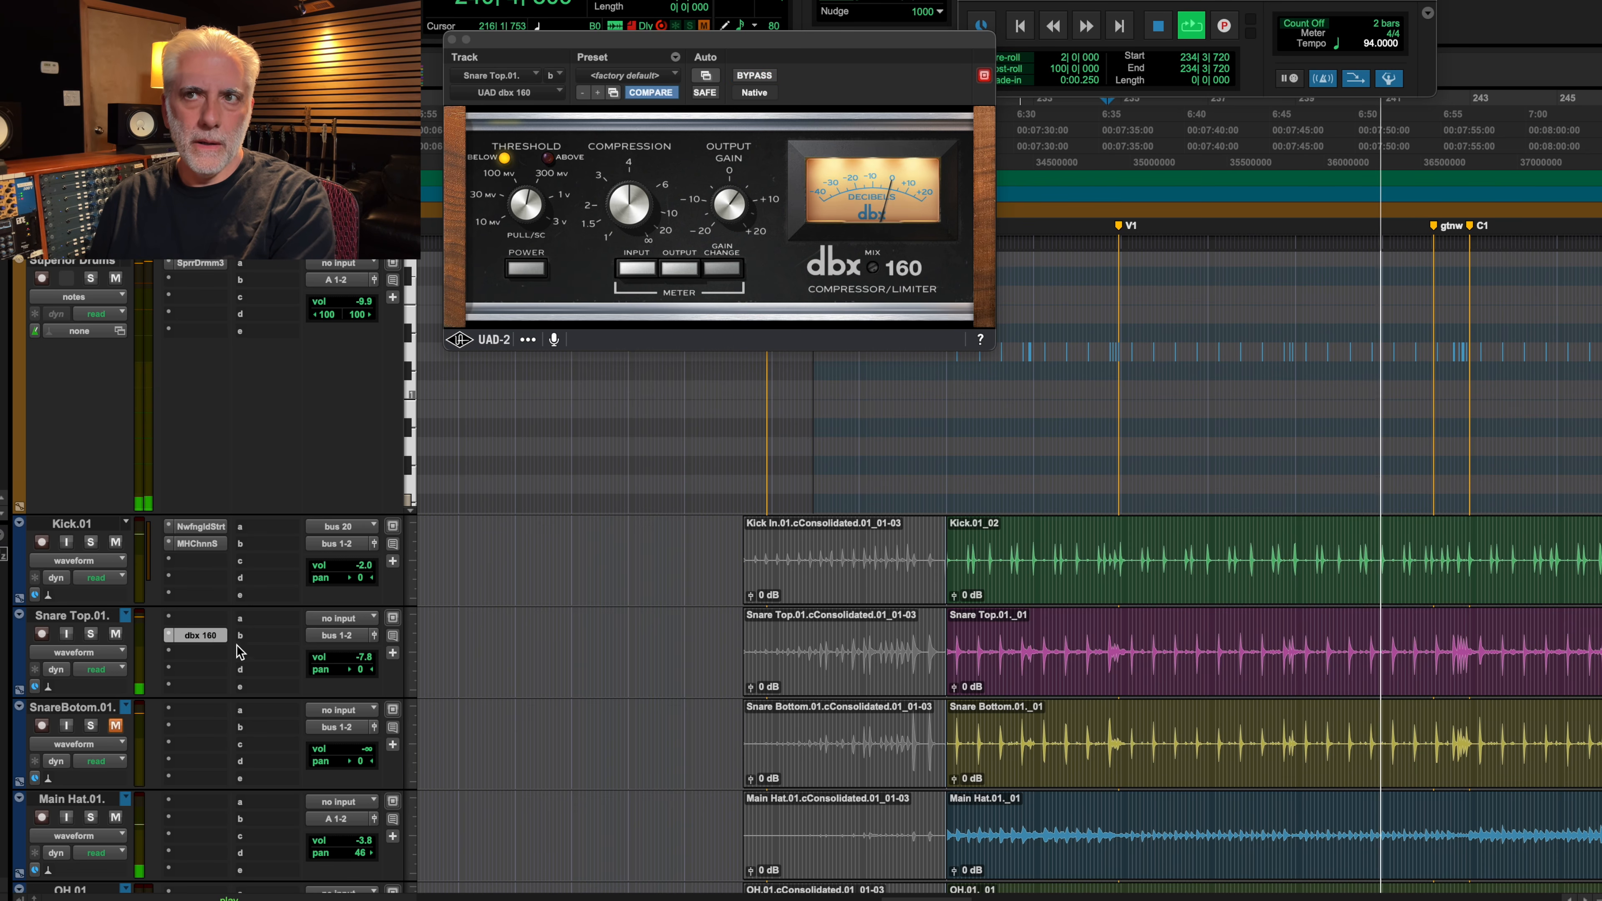
key(space)
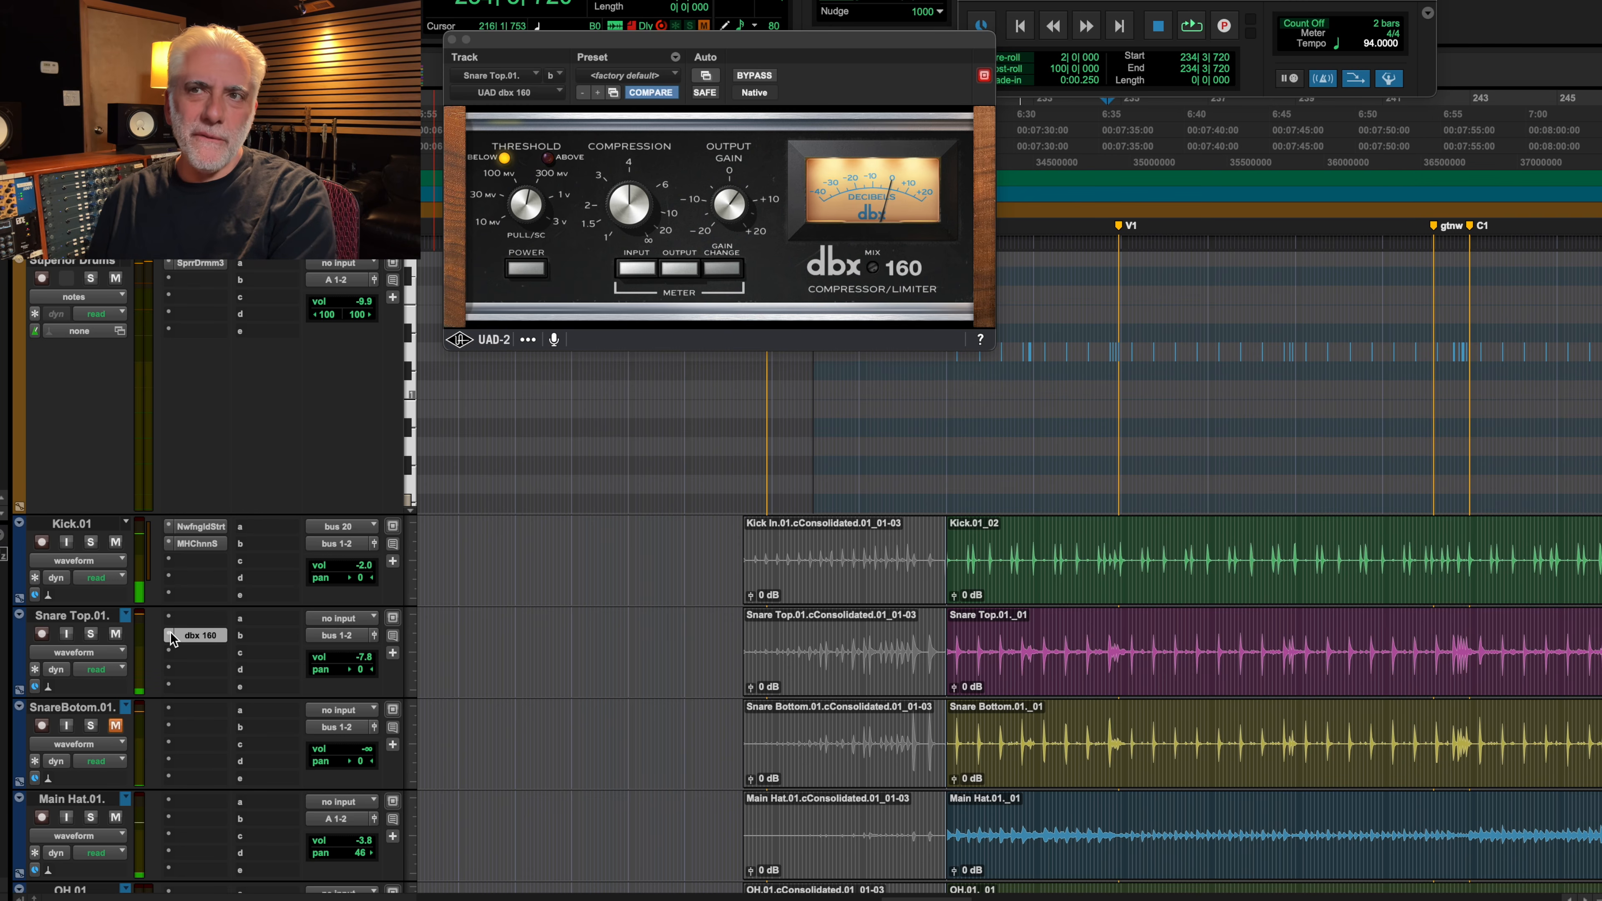
Step: Replace the dbx 160 on Snare Top.01 with the BF-76 peak limiter and move its window below the timeline rulers
click(173, 637)
mouse_move(171, 638)
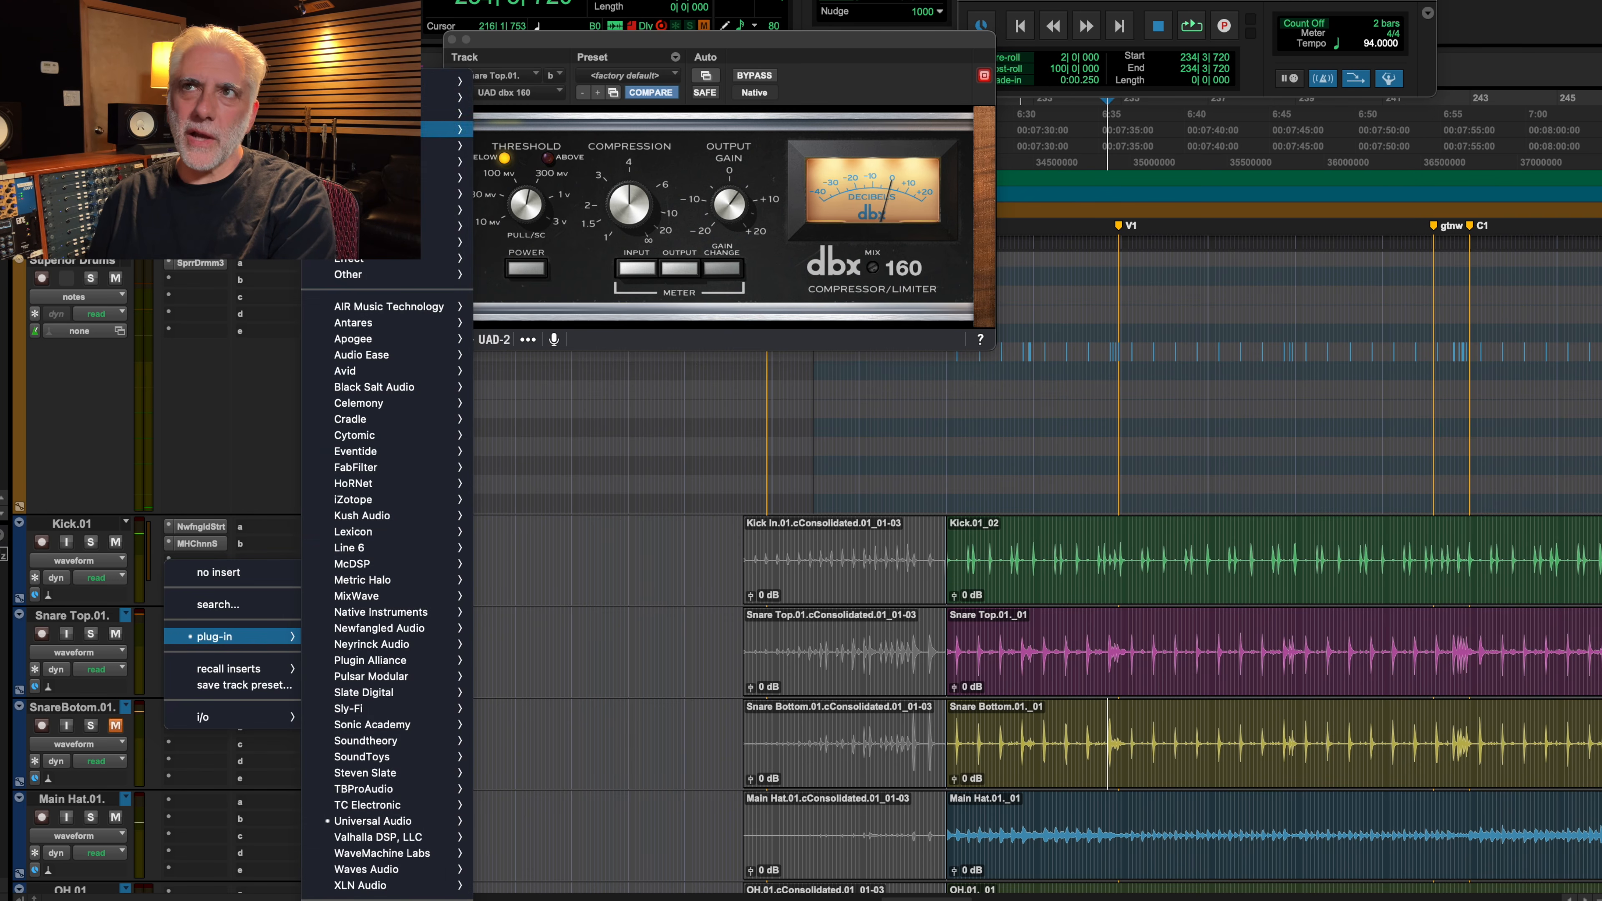
mouse_move(442, 96)
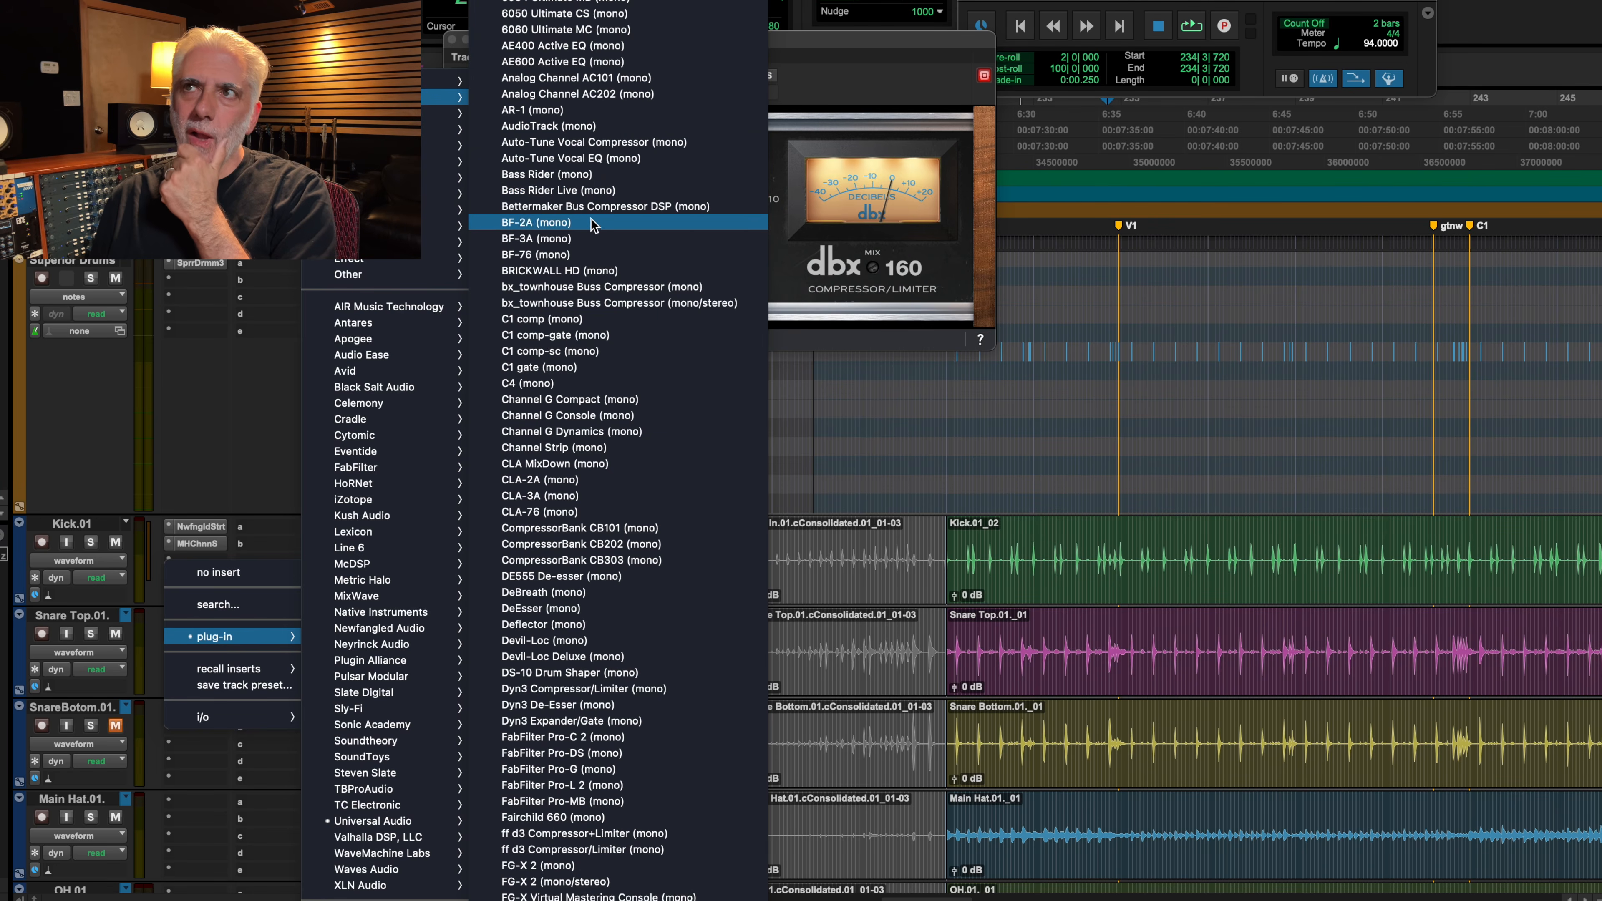
key(Escape)
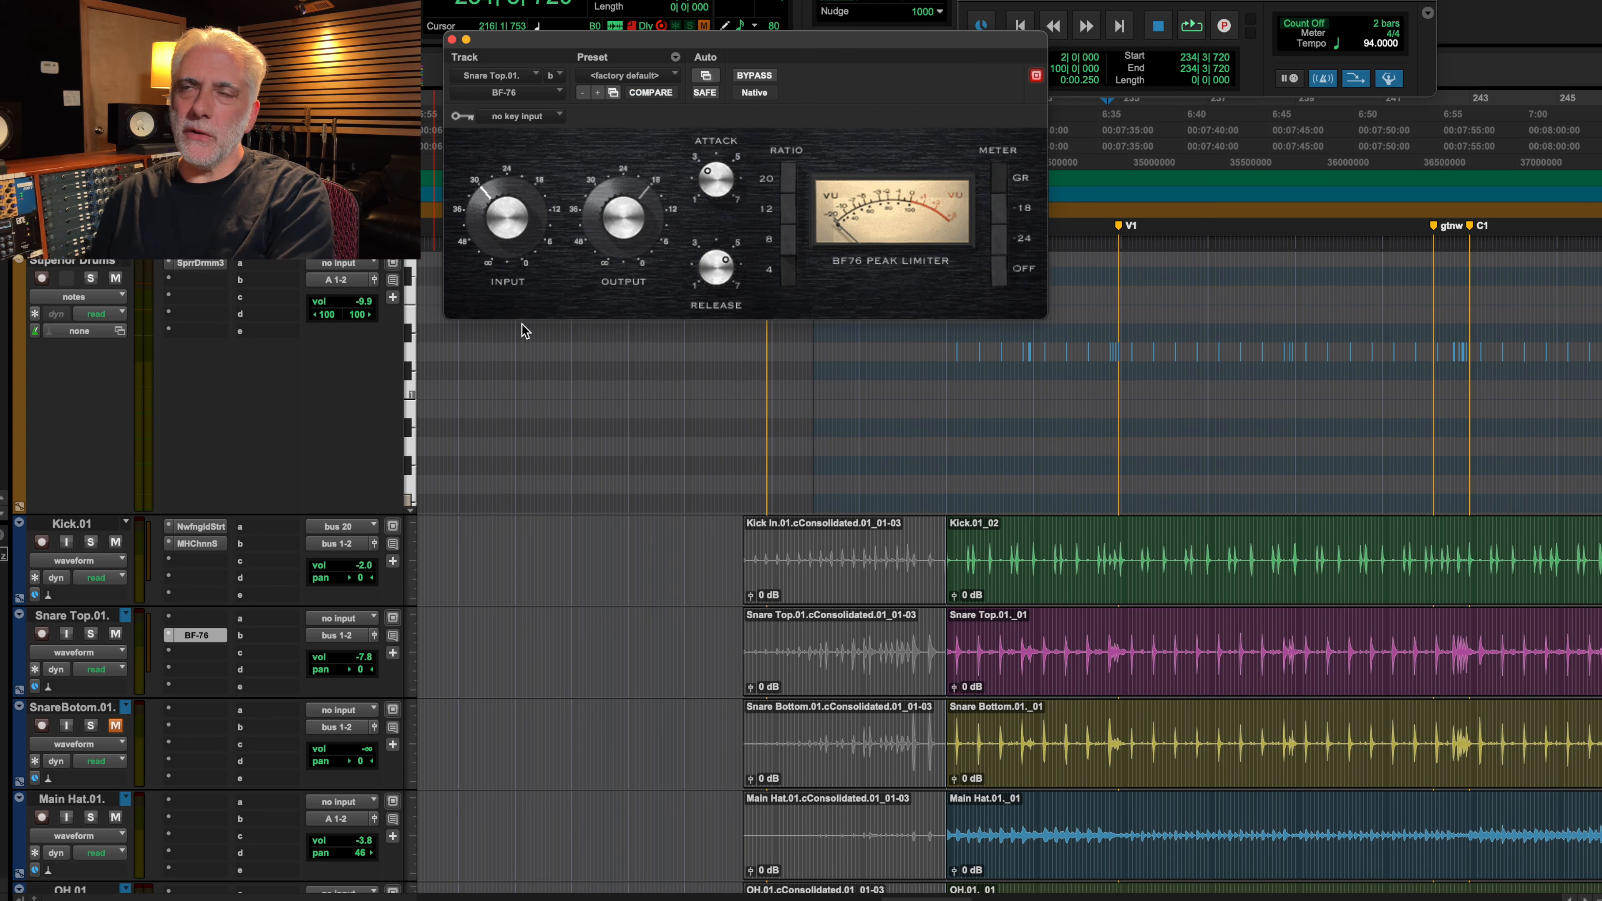
drag(597, 40, 452, 399)
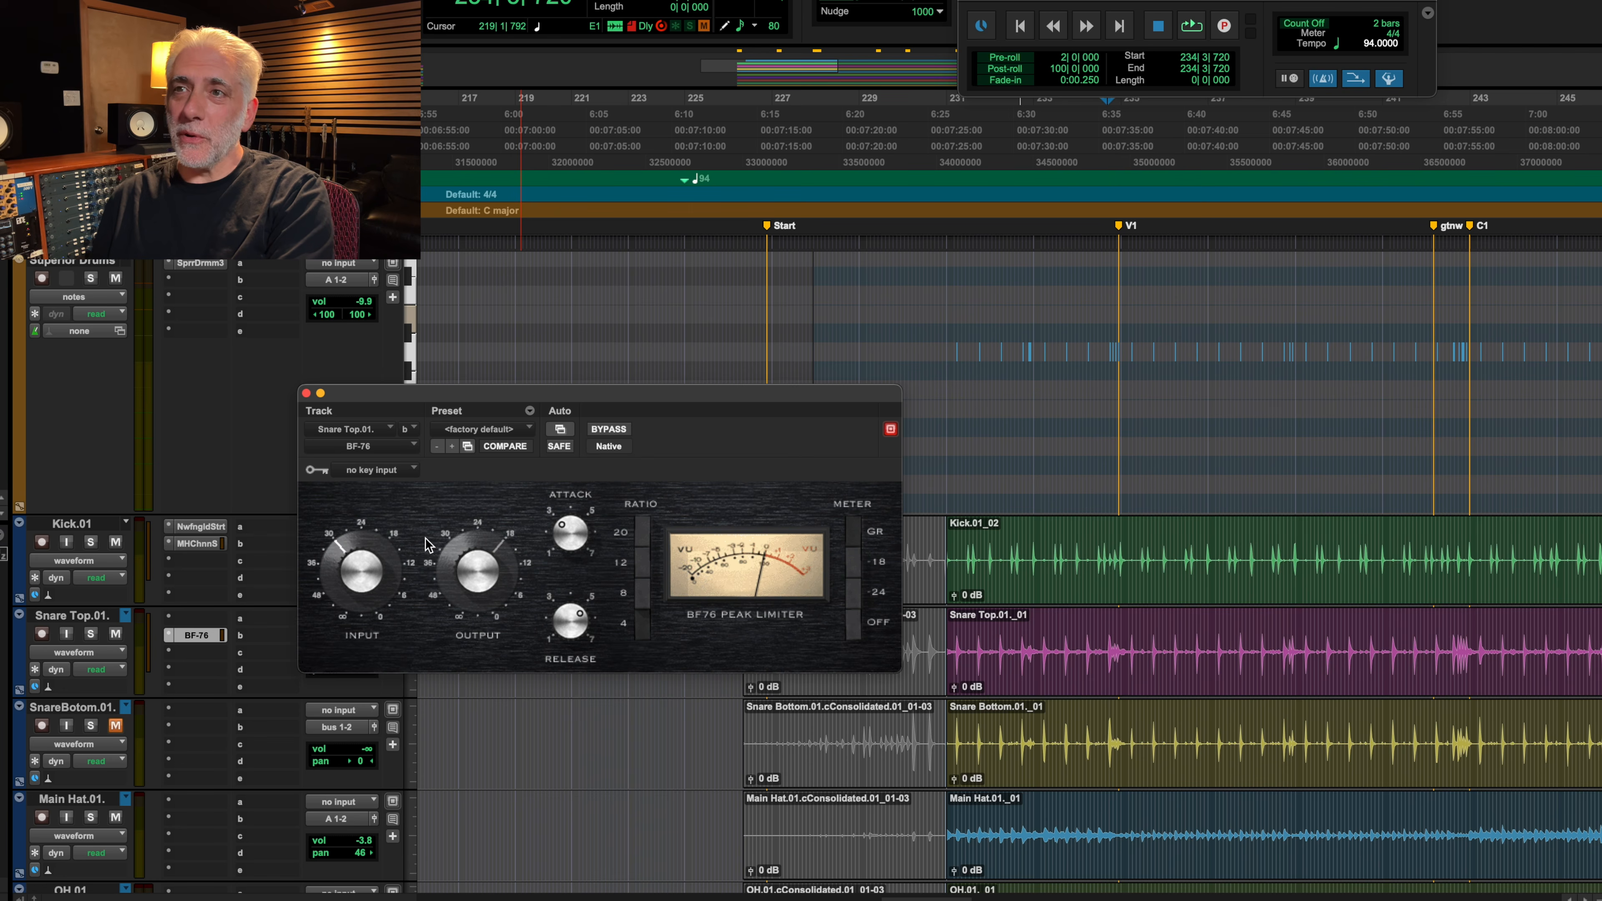
Step: Raise the BF-76 input and release during playback, then solo Snare Top.01 and compare the limiter bypassed and engaged
drag(386, 563, 378, 542)
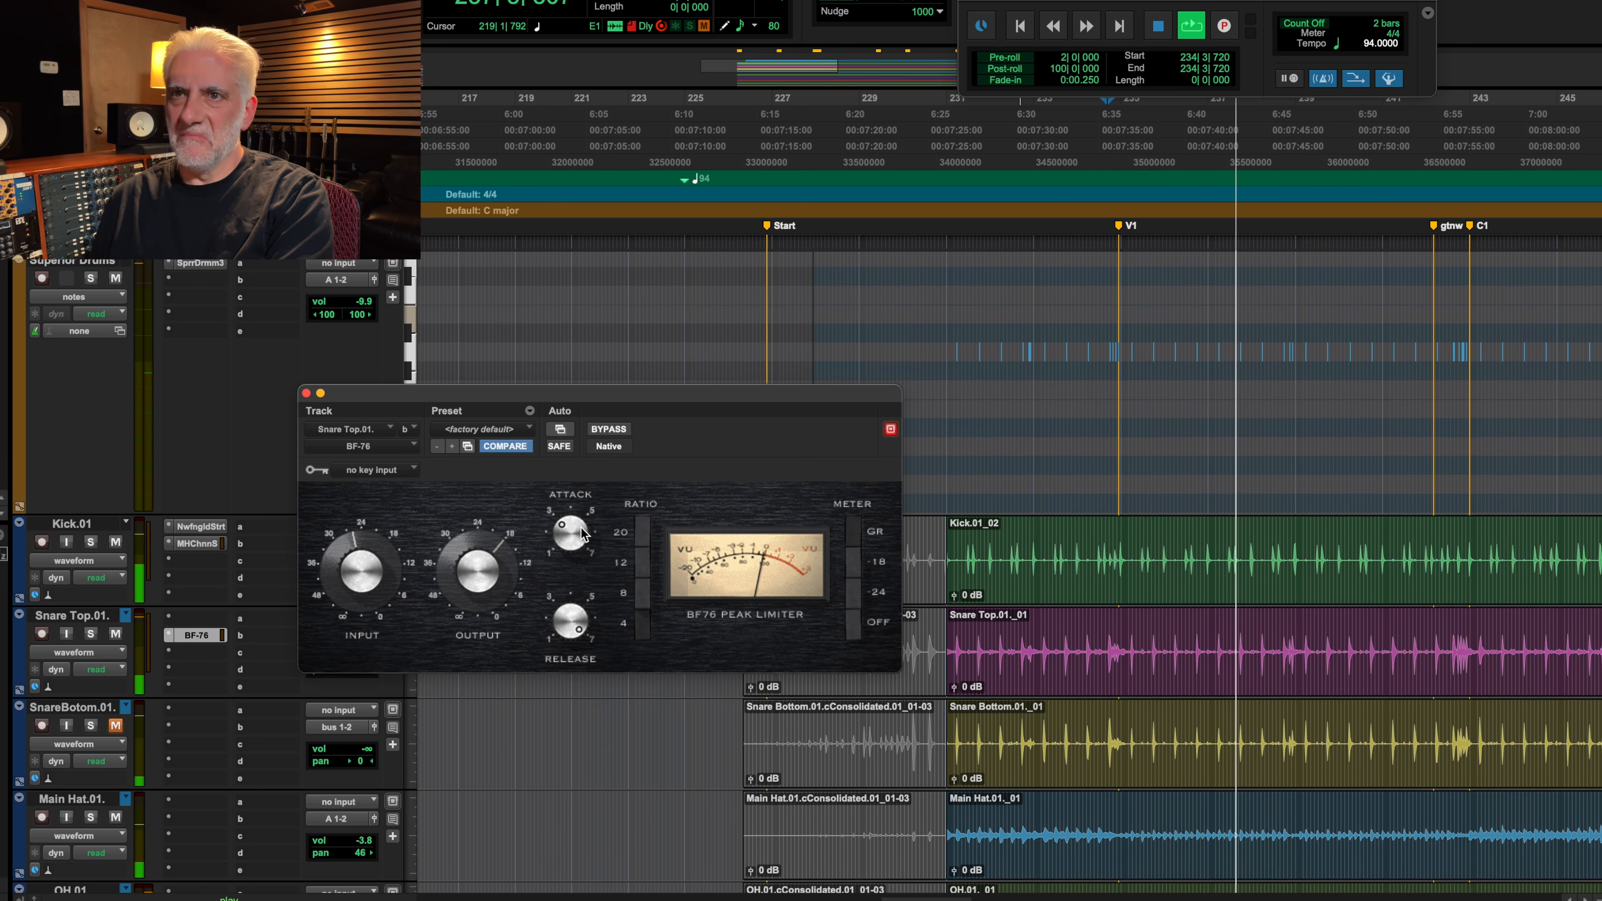
click(91, 633)
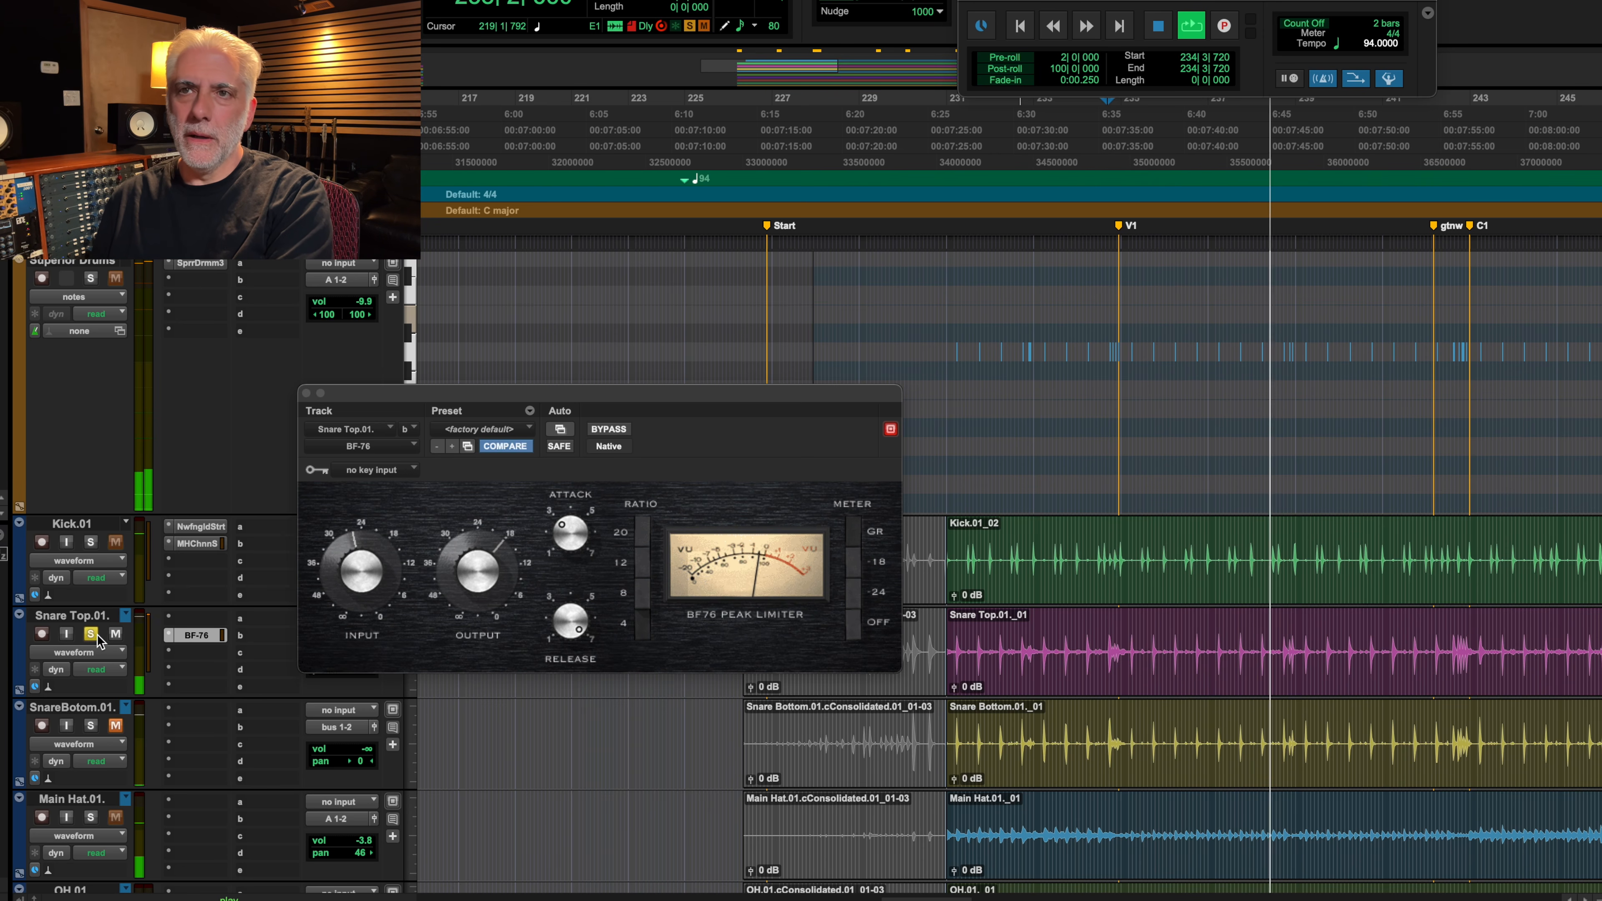
click(618, 431)
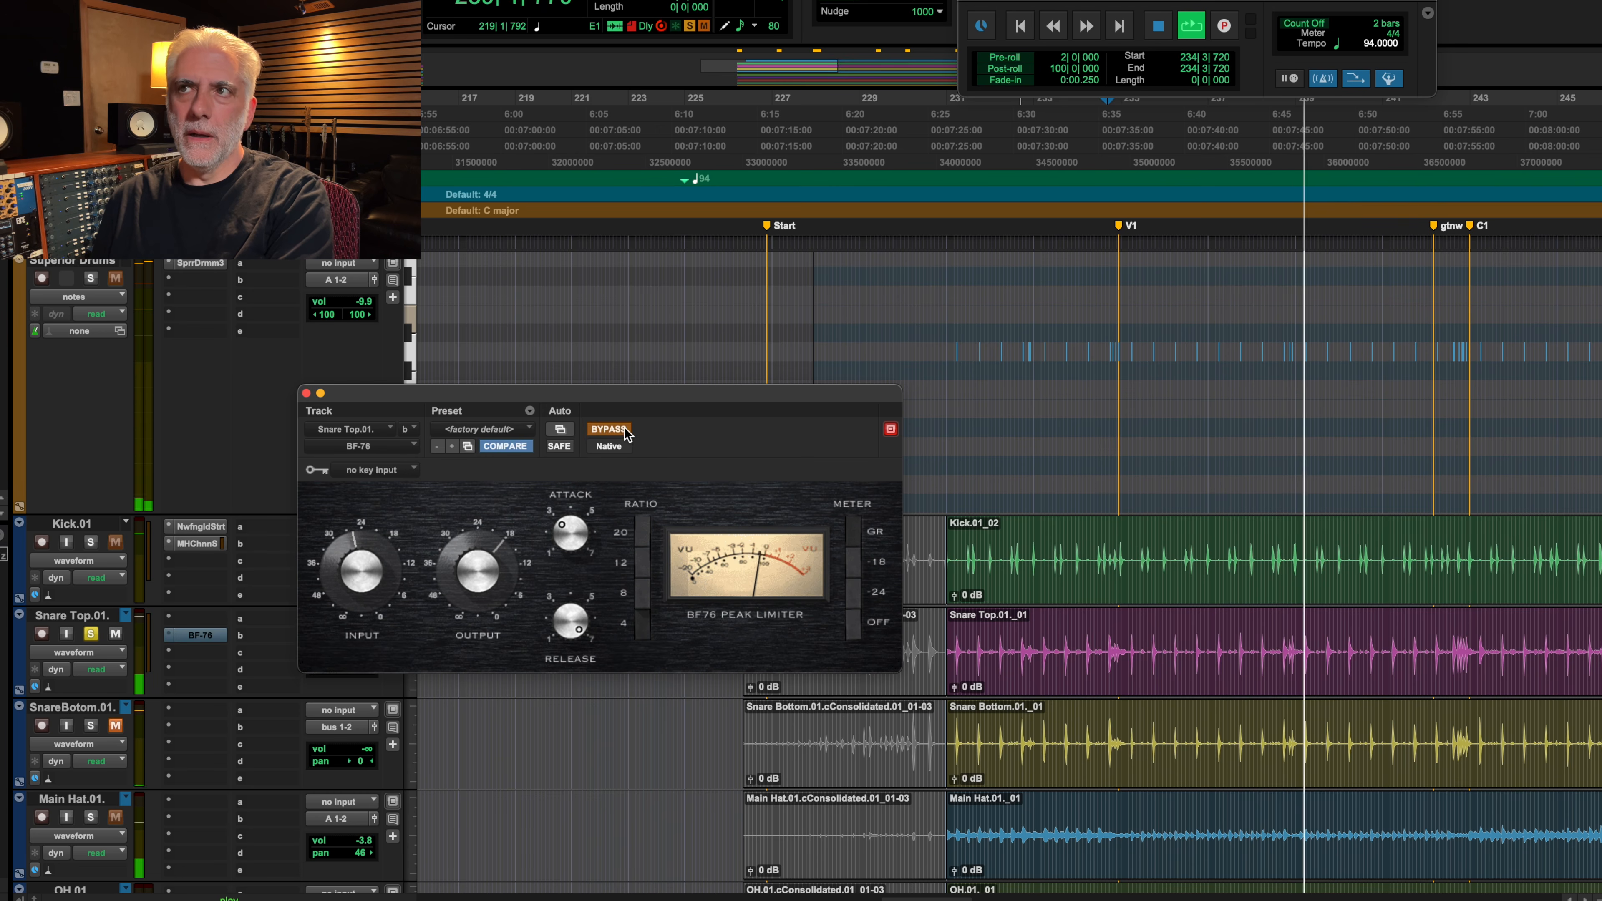
click(618, 432)
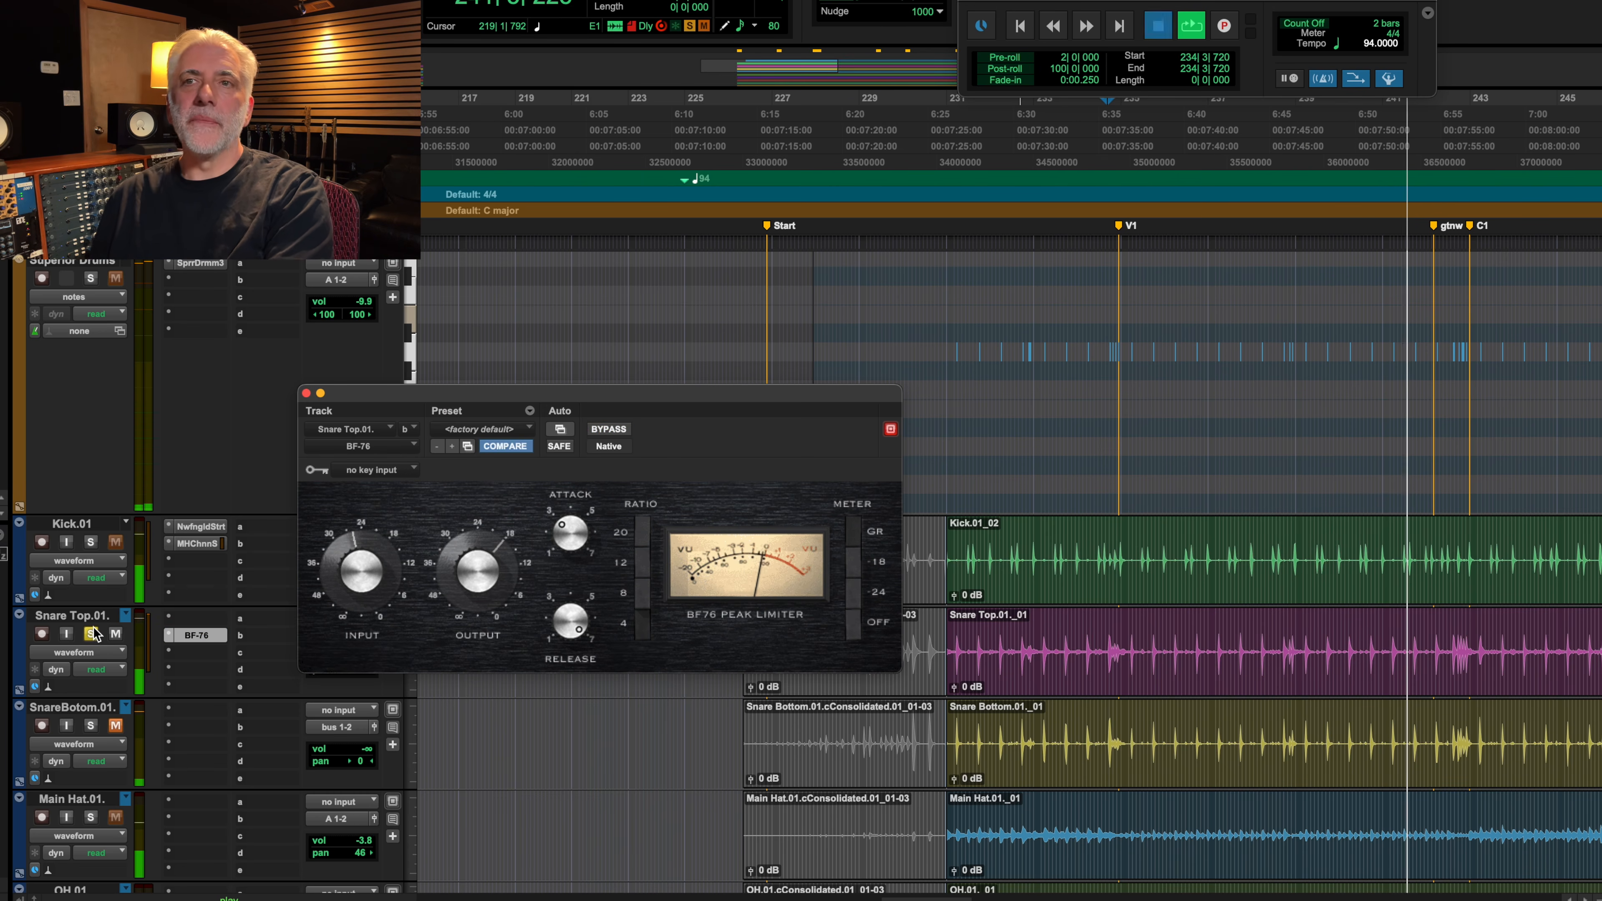
key(space)
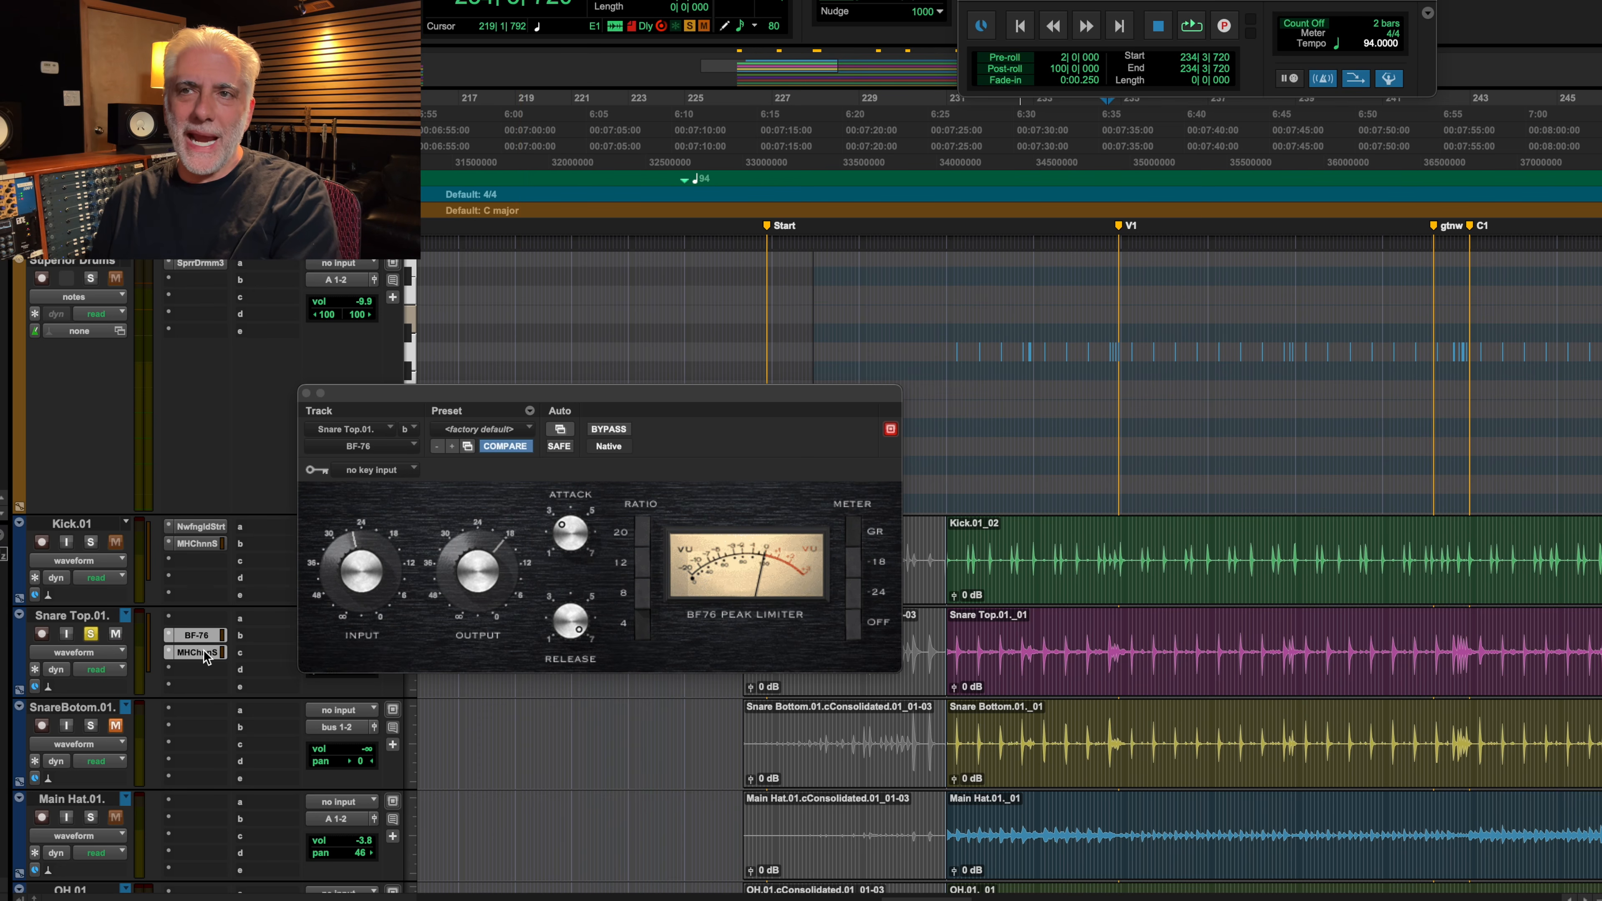
Step: Copy the kick's MH ChannelStrip to the third insert slot of Snare Top.01 and lower its gate threshold to about -26
click(203, 652)
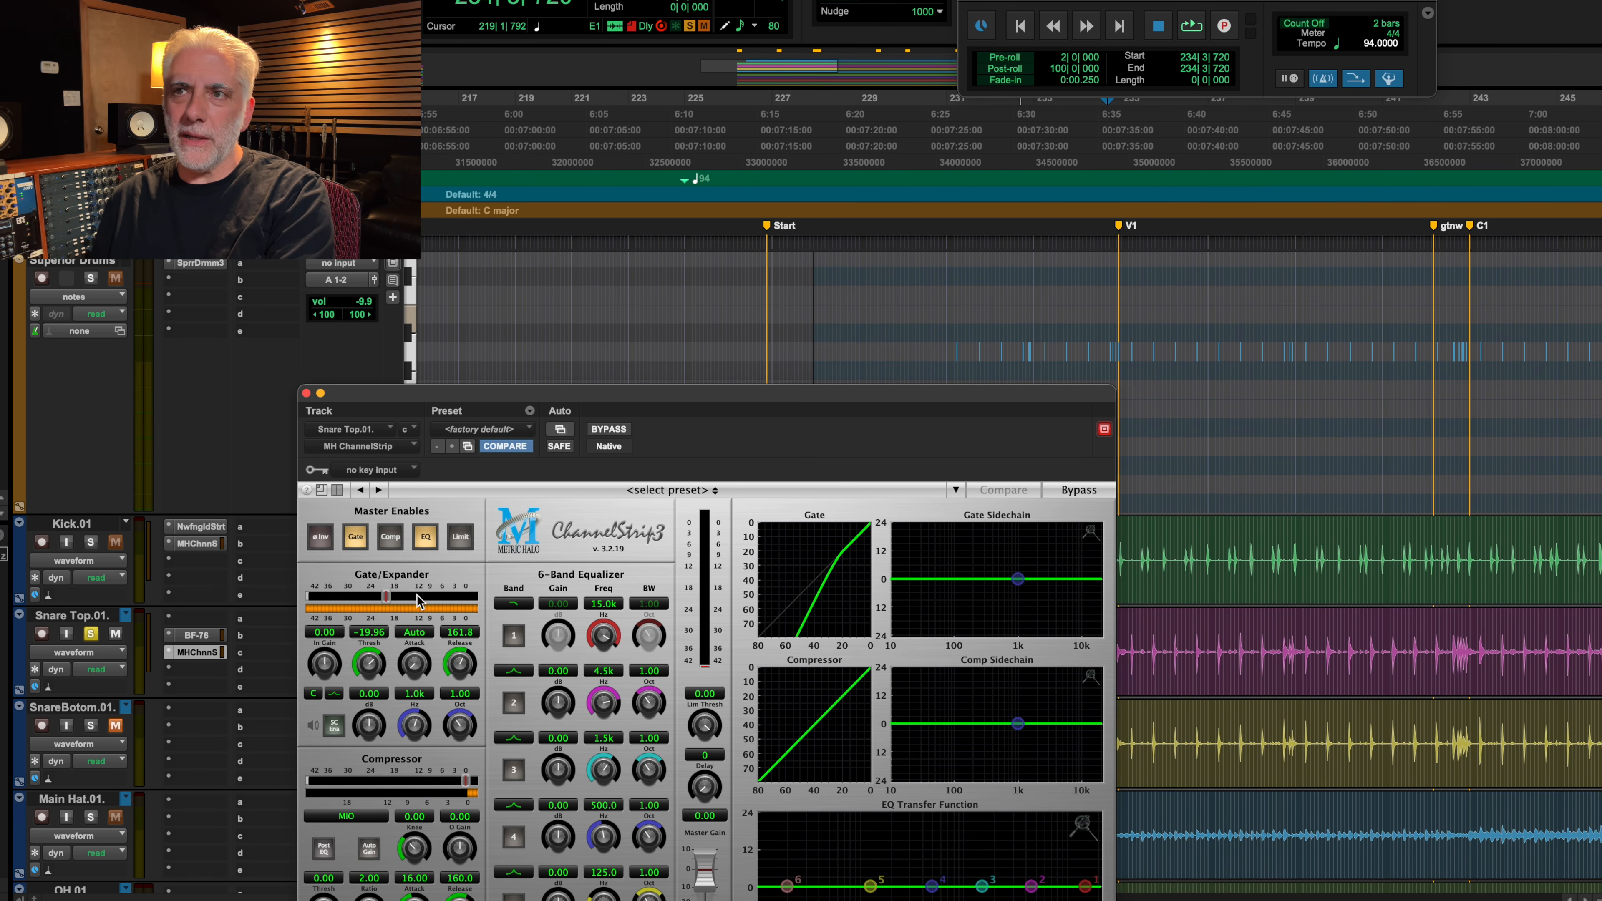
key(space)
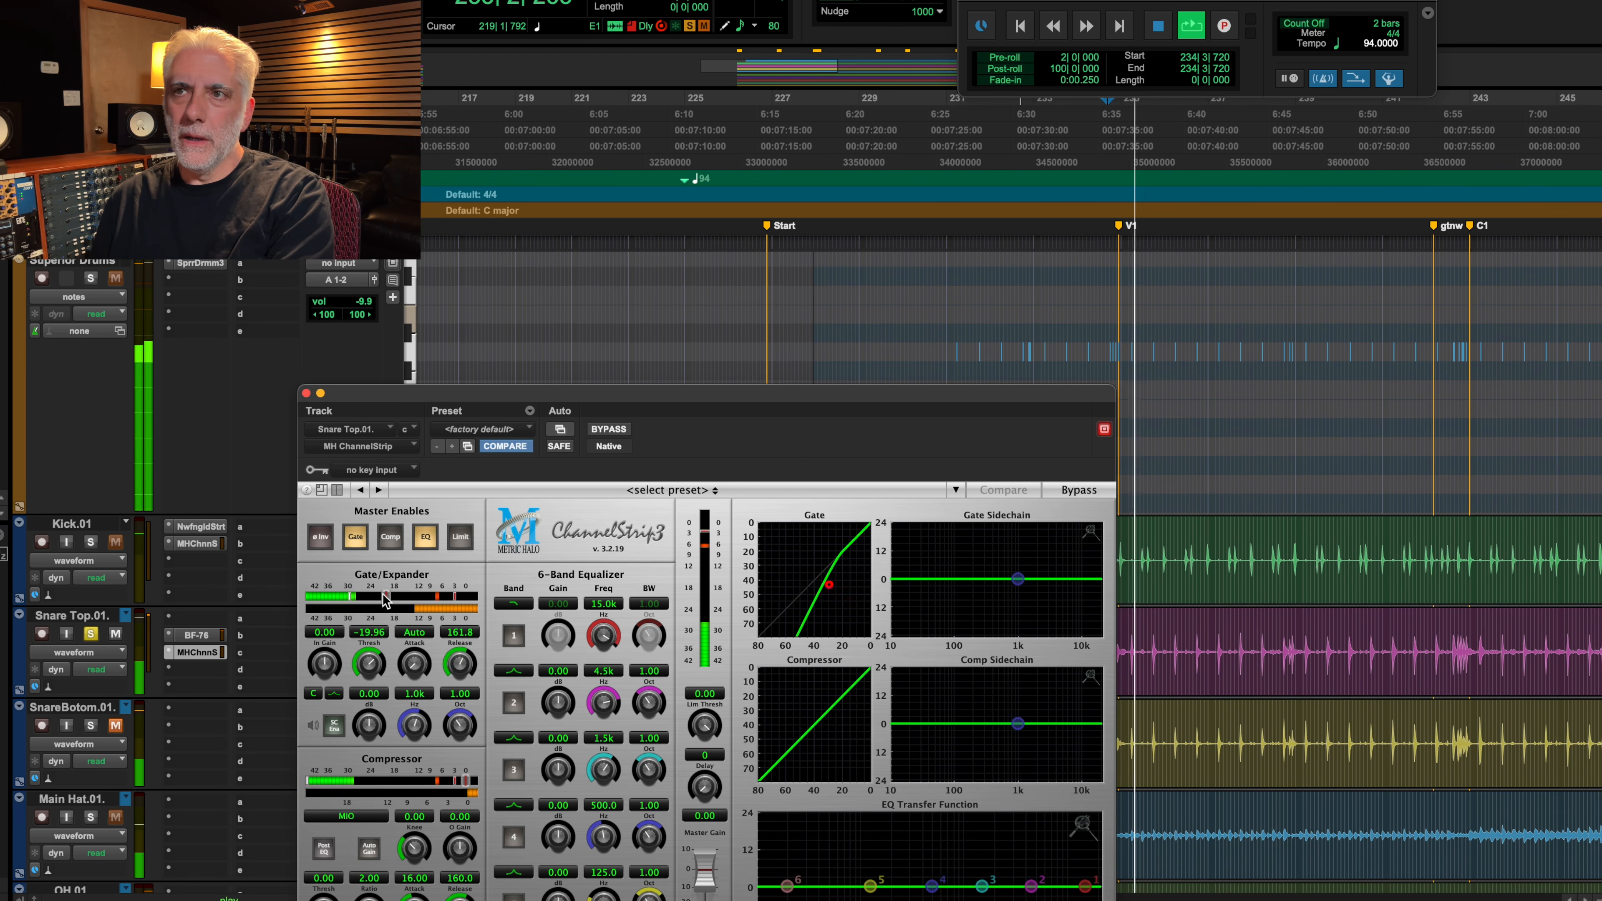
mouse_move(386, 599)
mouse_down()
mouse_move(362, 606)
mouse_move(410, 603)
mouse_move(365, 603)
mouse_up()
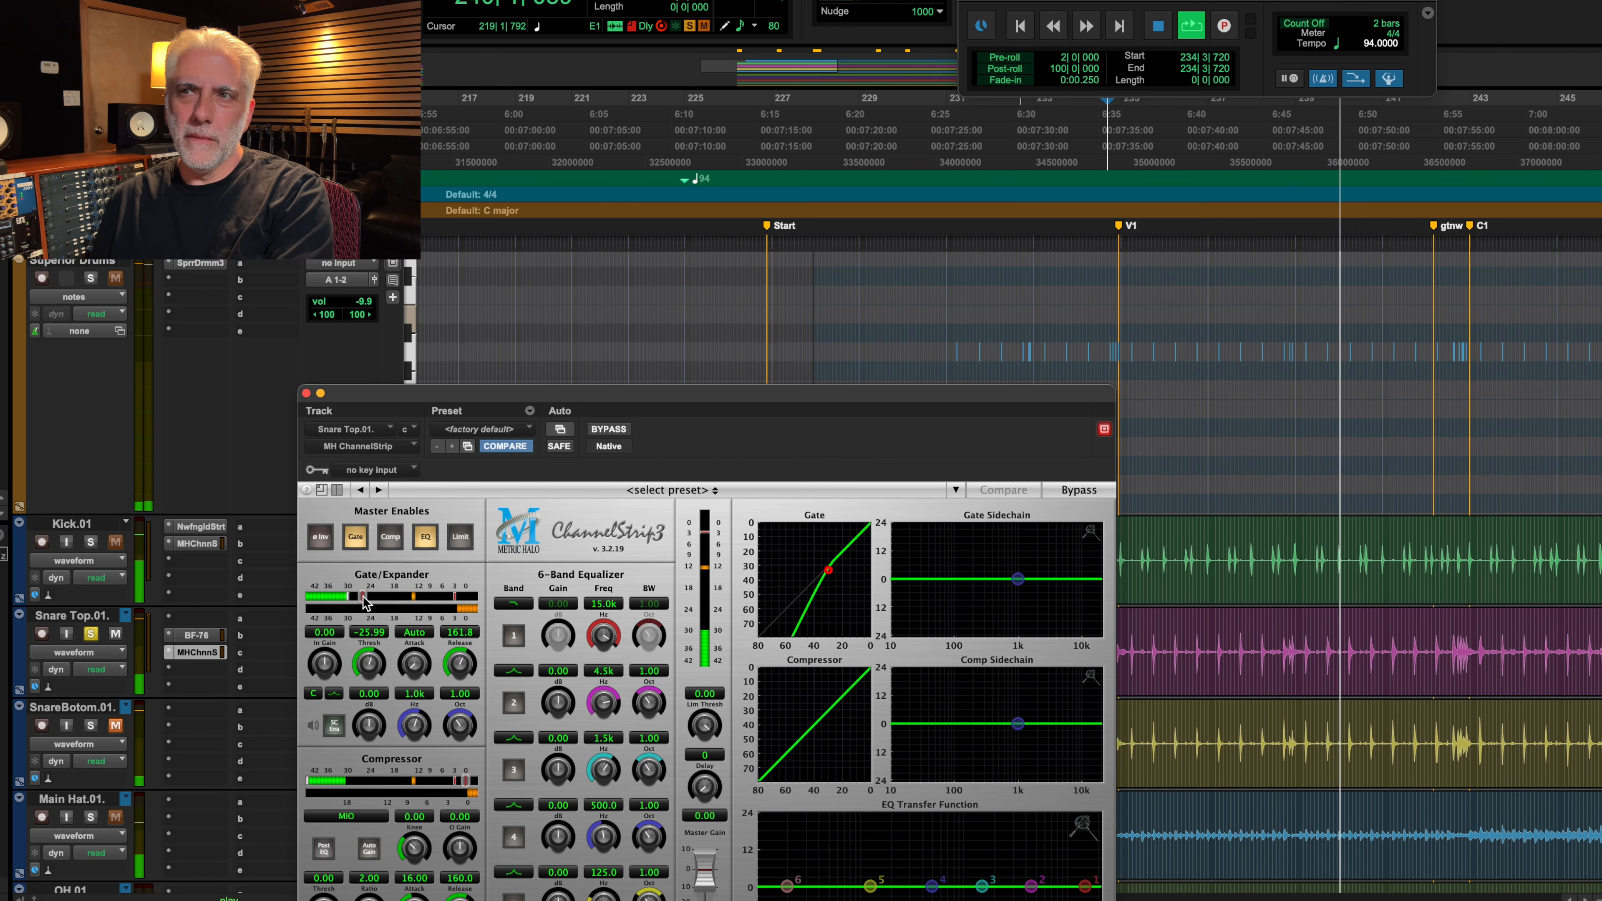
Step: Compare the snare's ChannelStrip bypassed and engaged, and shorten its gate release to 108.9
click(606, 430)
click(607, 429)
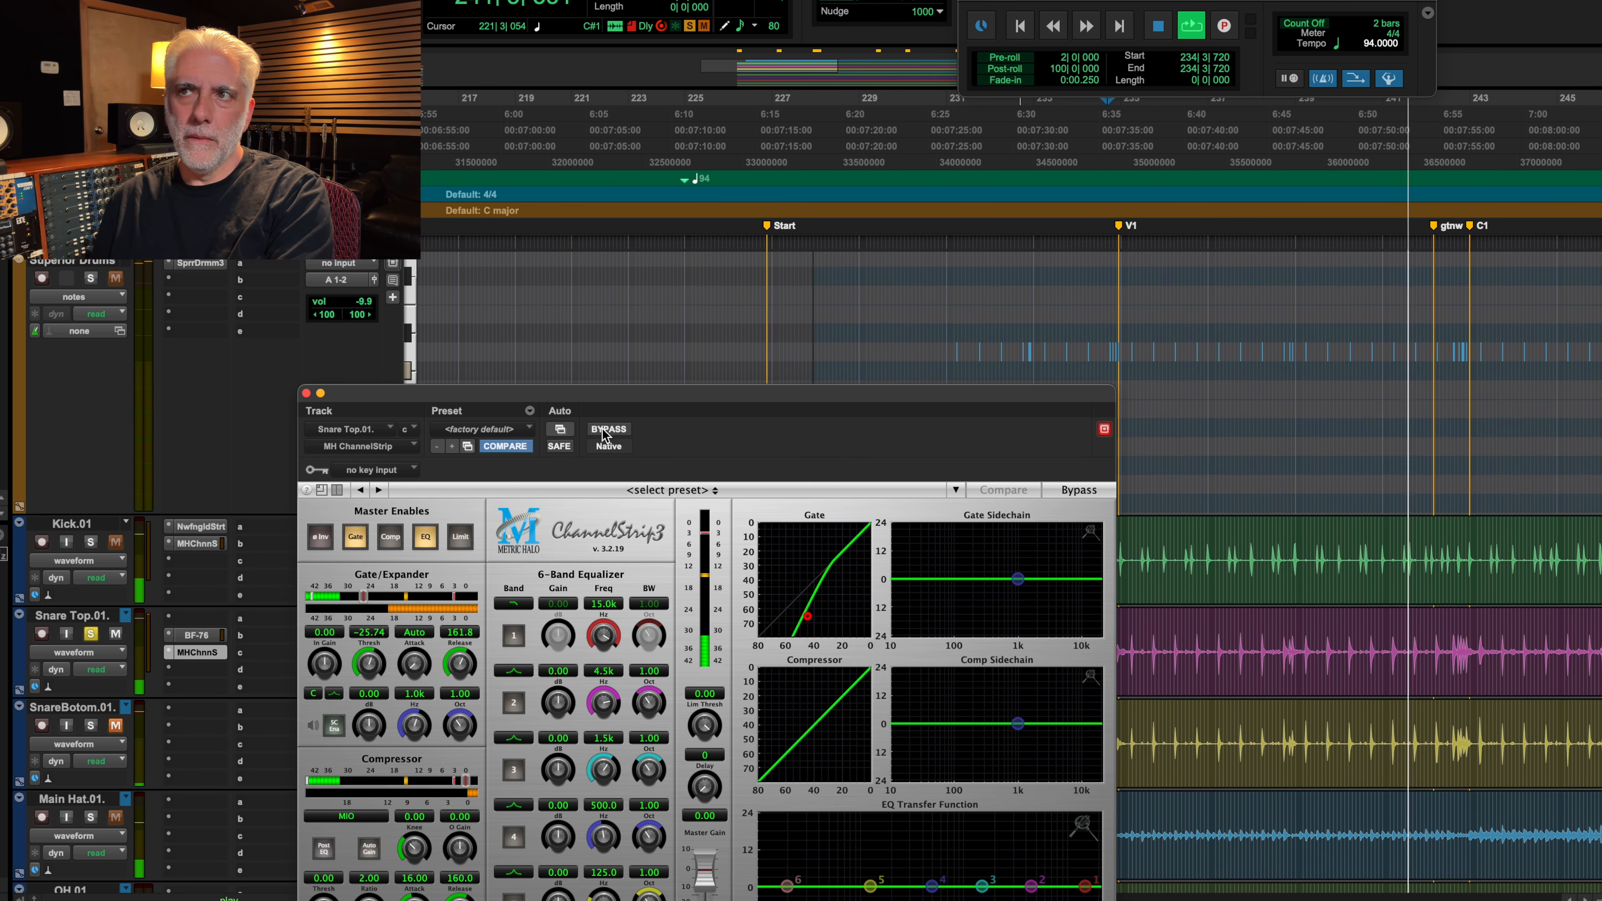
drag(451, 666, 450, 675)
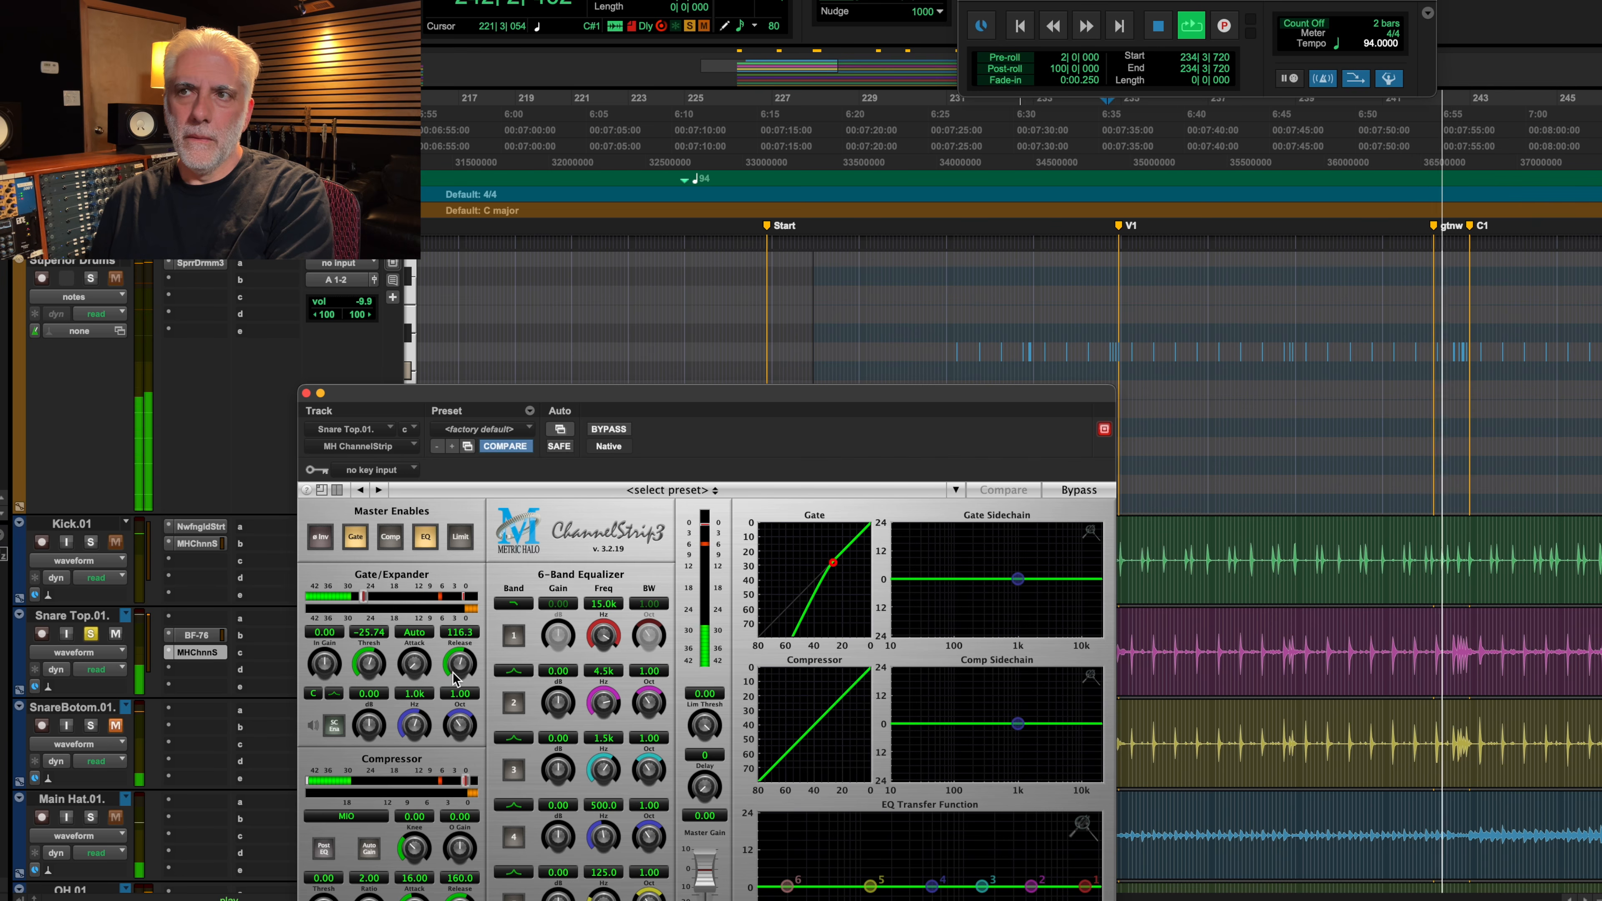
Step: Unsolo Snare Top.01 and compare its BF-76 and MH ChannelStrip bypassed and engaged in the full mix
click(92, 632)
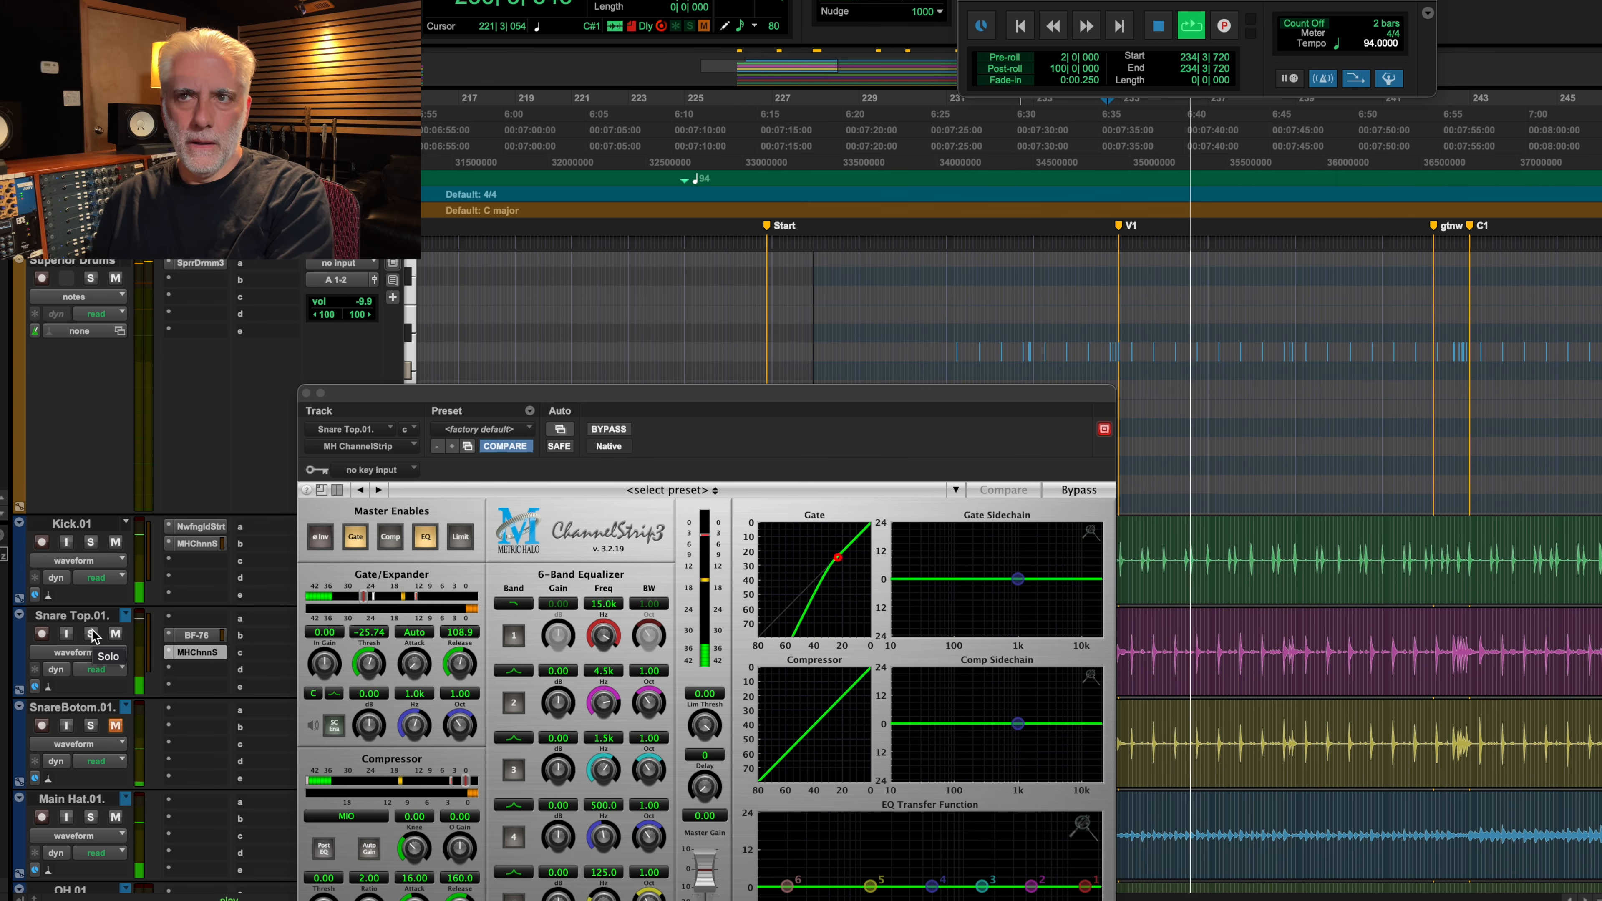
super+click(202, 634)
super+click(209, 650)
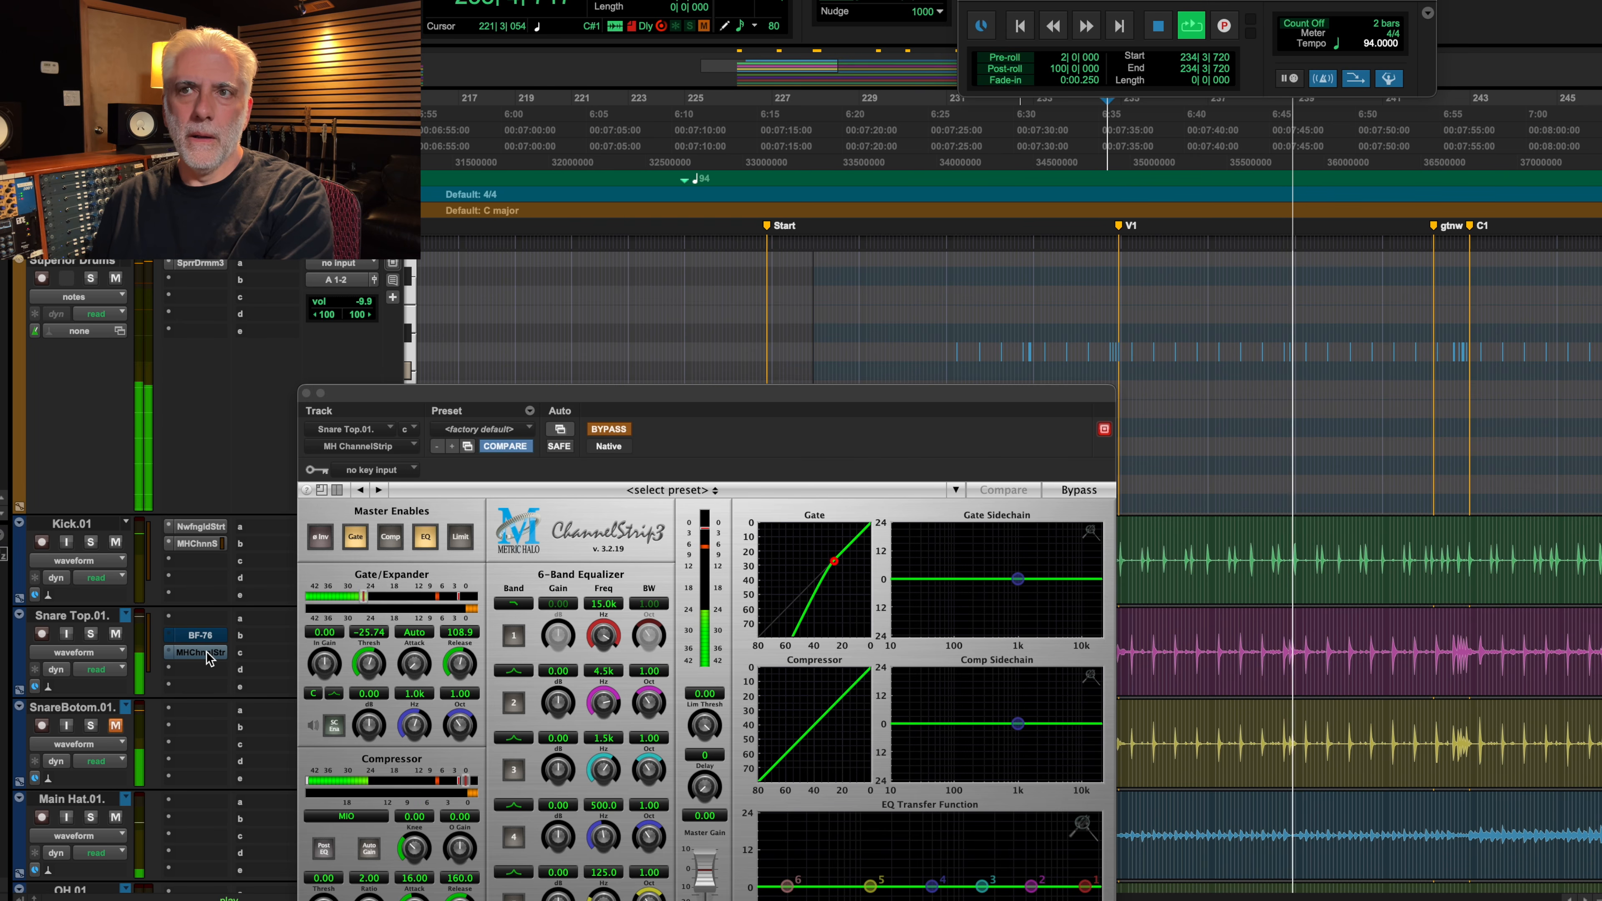
super+click(206, 651)
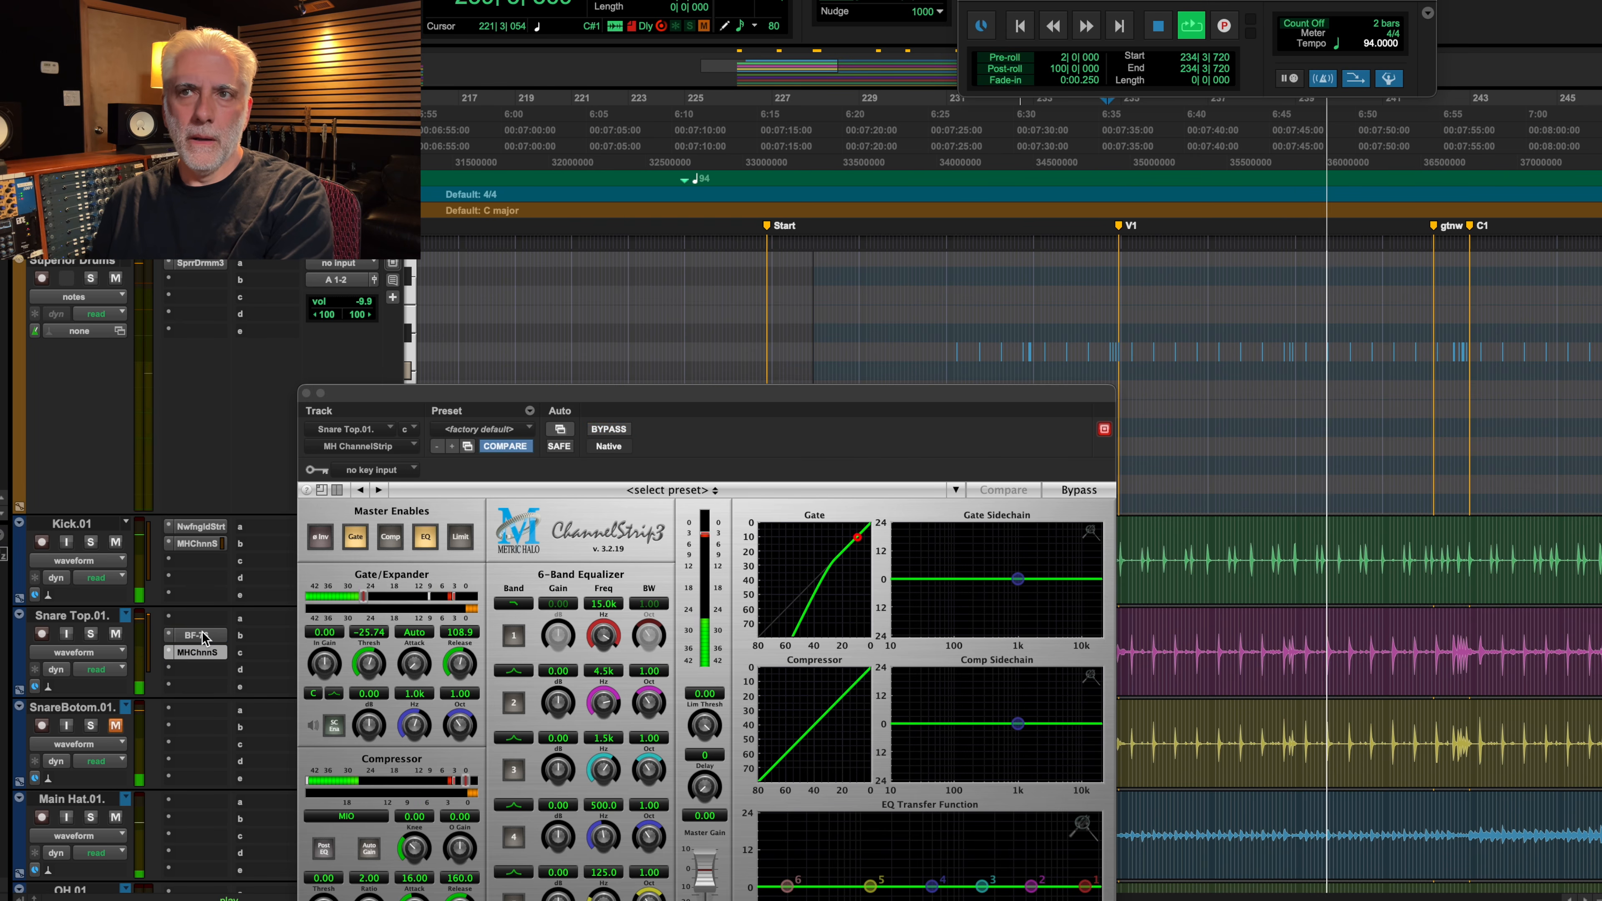
super+click(201, 634)
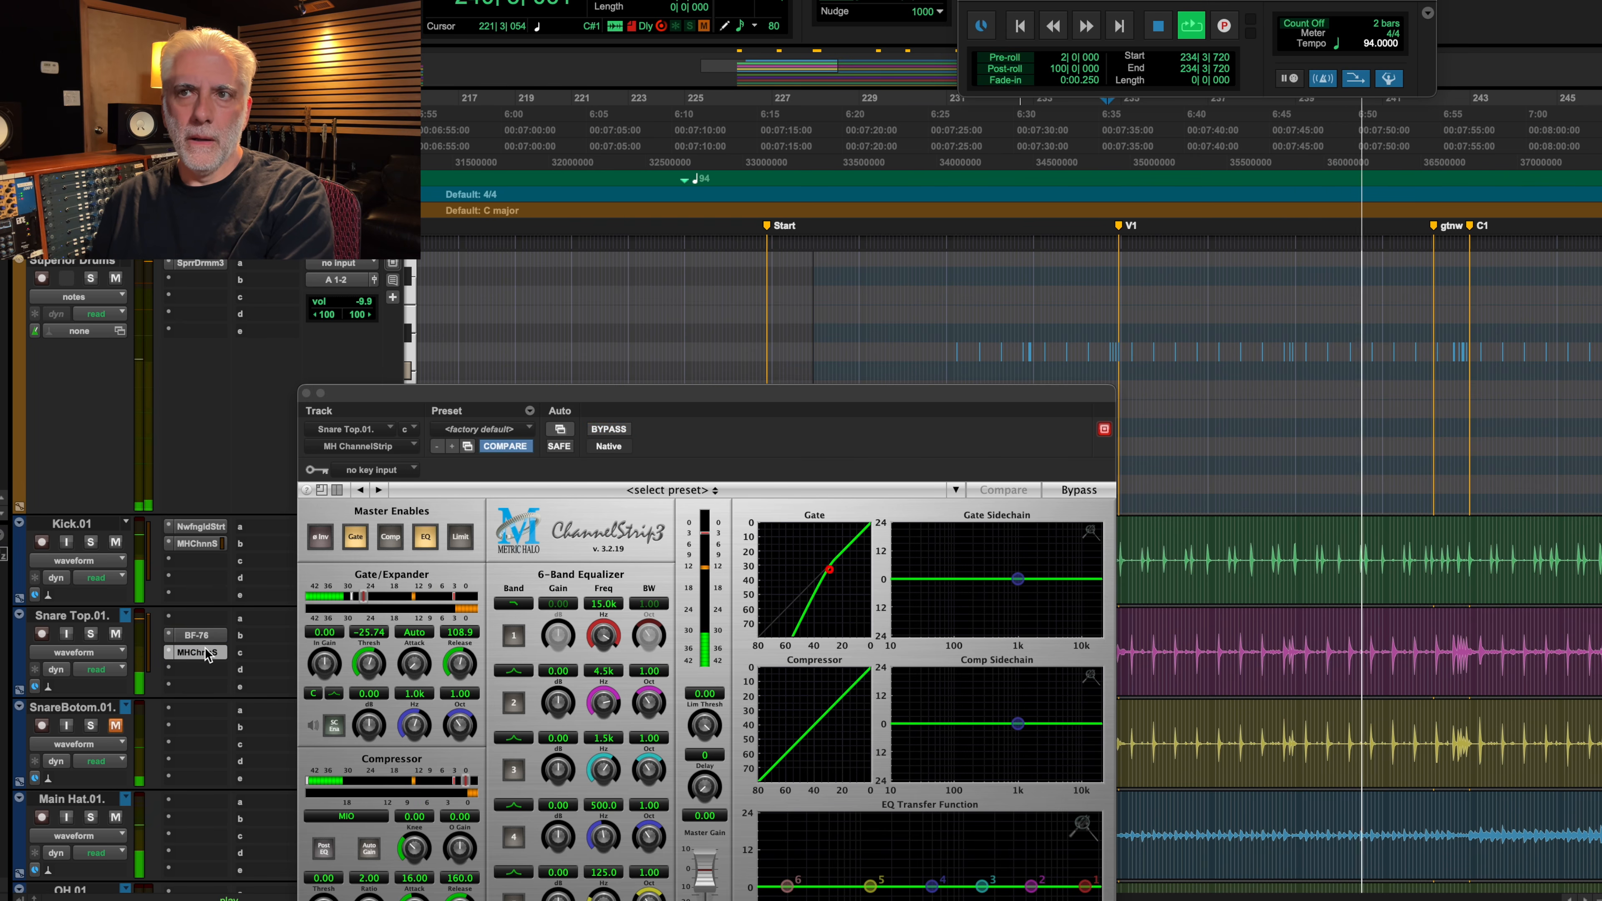
click(204, 650)
click(204, 650)
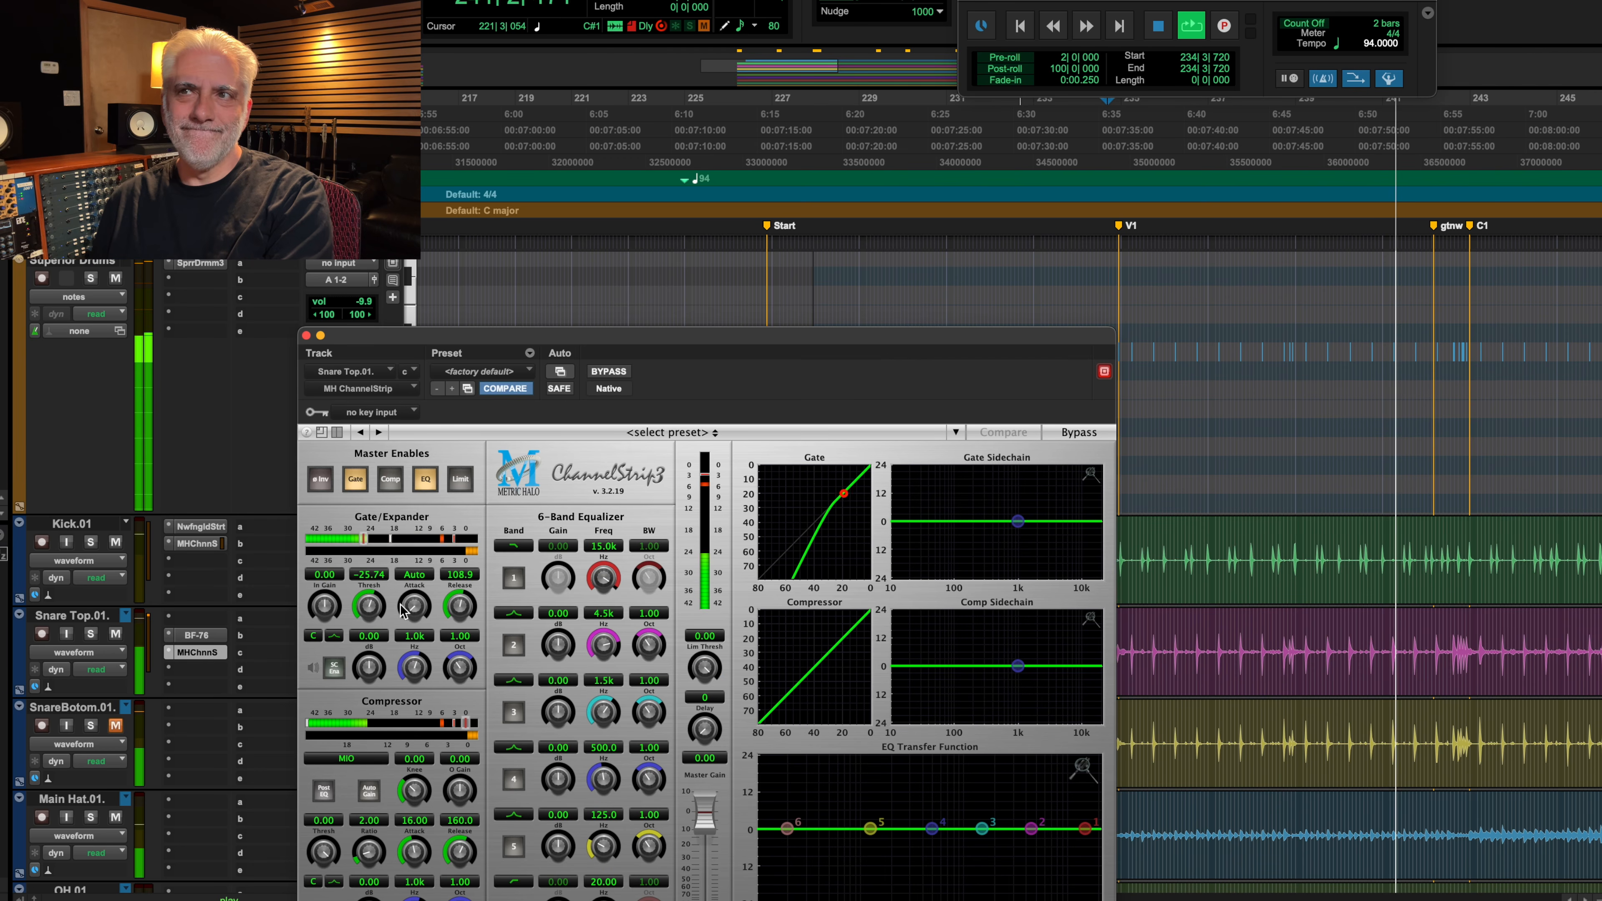
Step: Lengthen the snare's ChannelStrip gate release to 285.7, then remove the BF-76 and MH ChannelStrip from Snare Top.01
drag(459, 607, 460, 586)
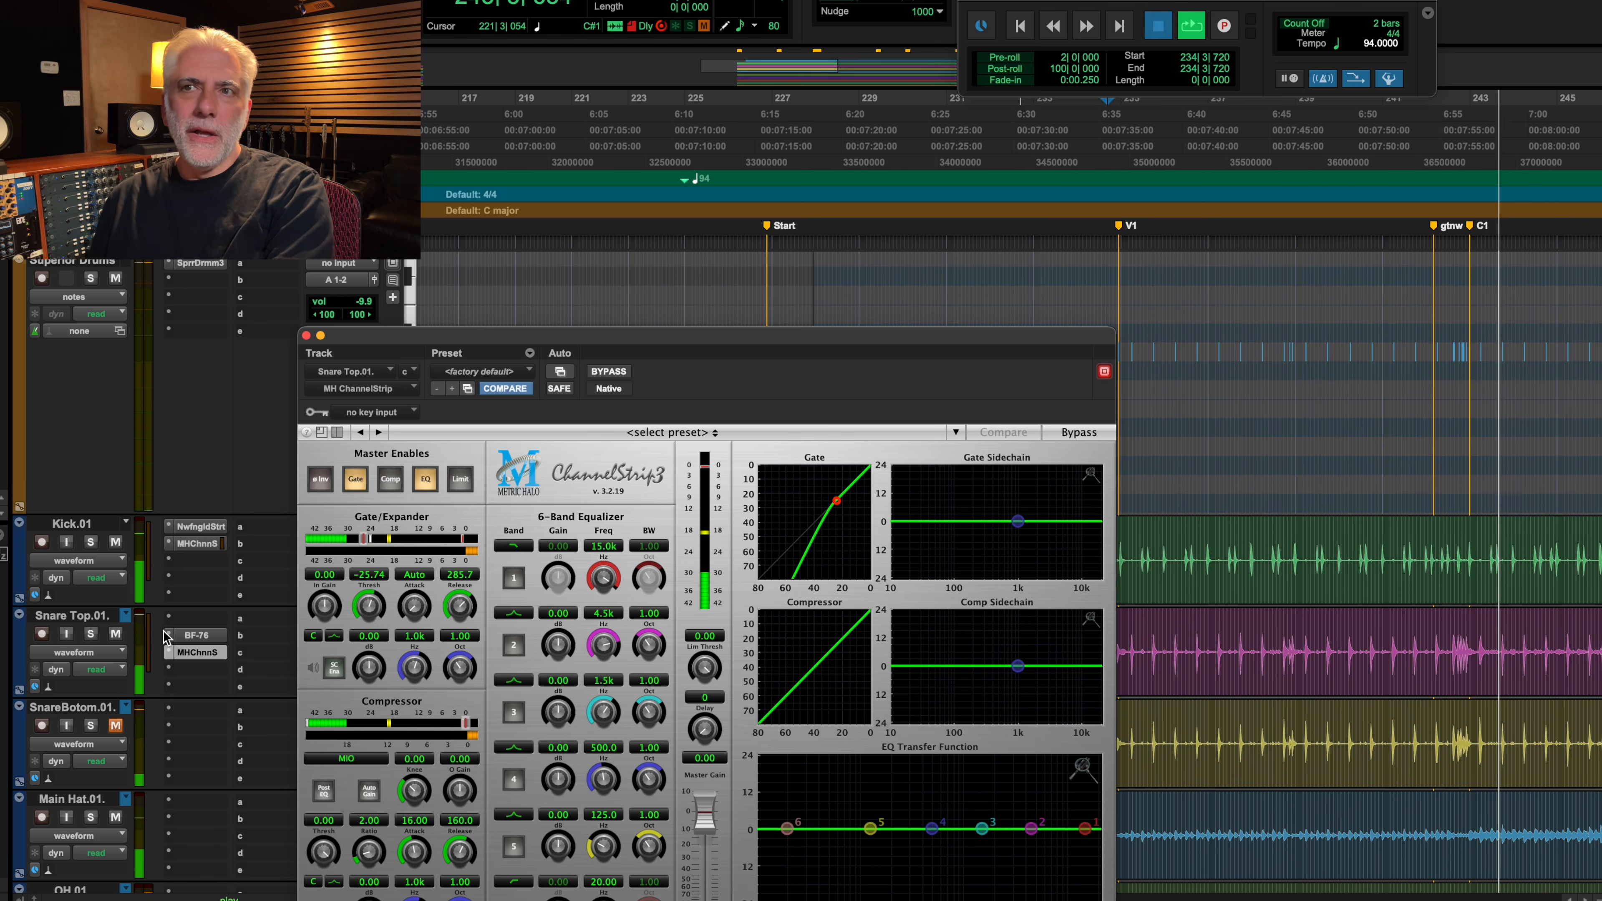
key(space)
click(192, 636)
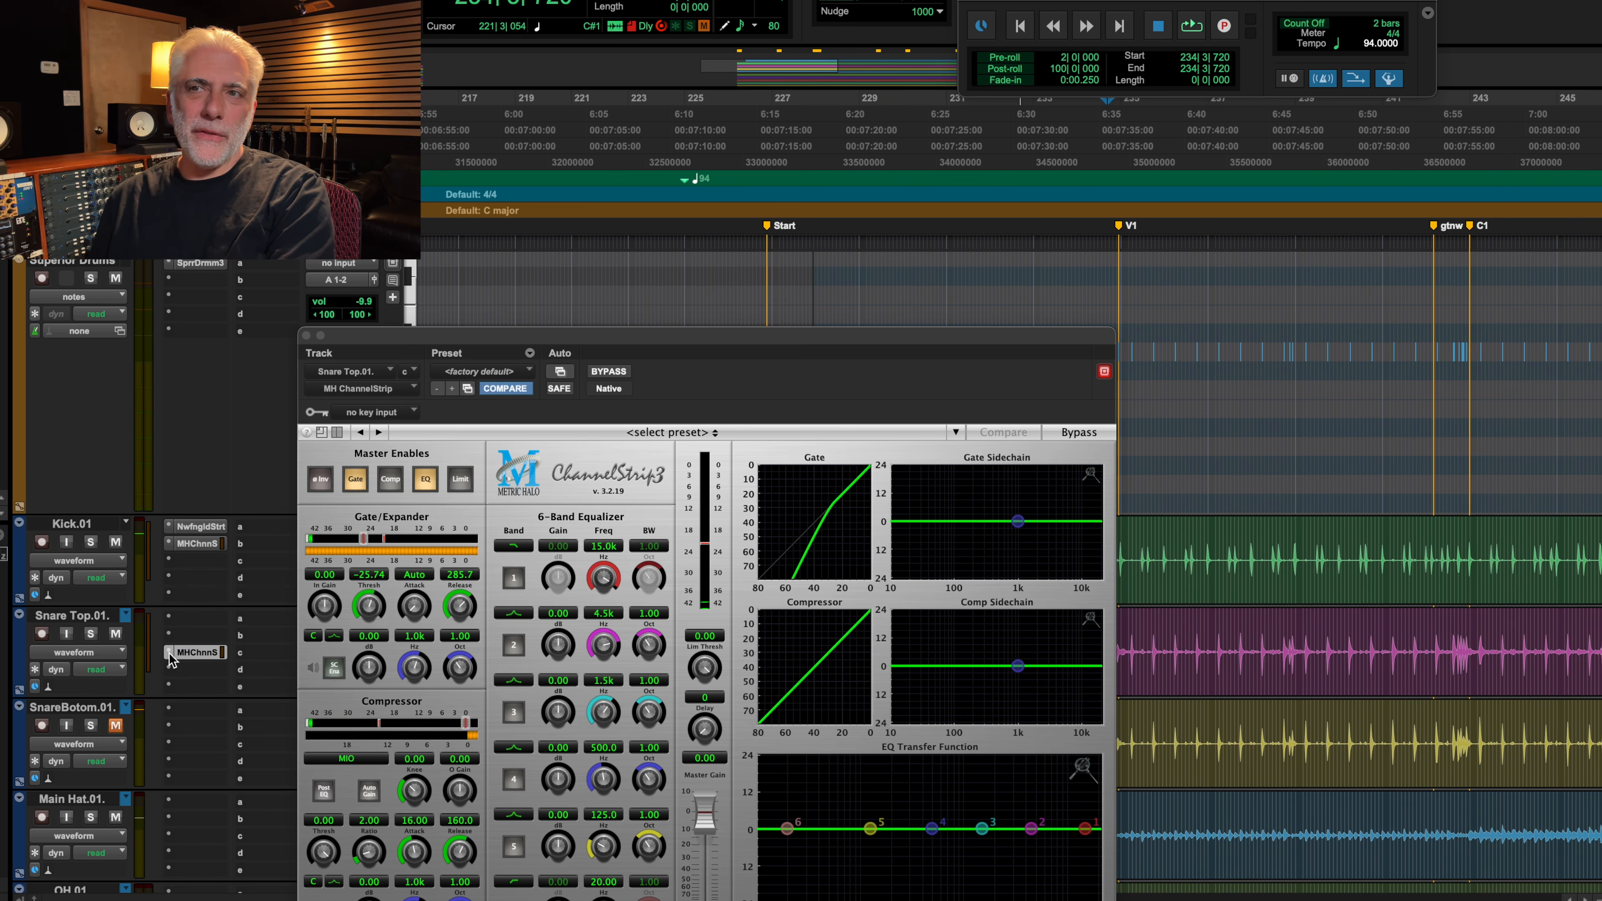
click(179, 617)
click(243, 589)
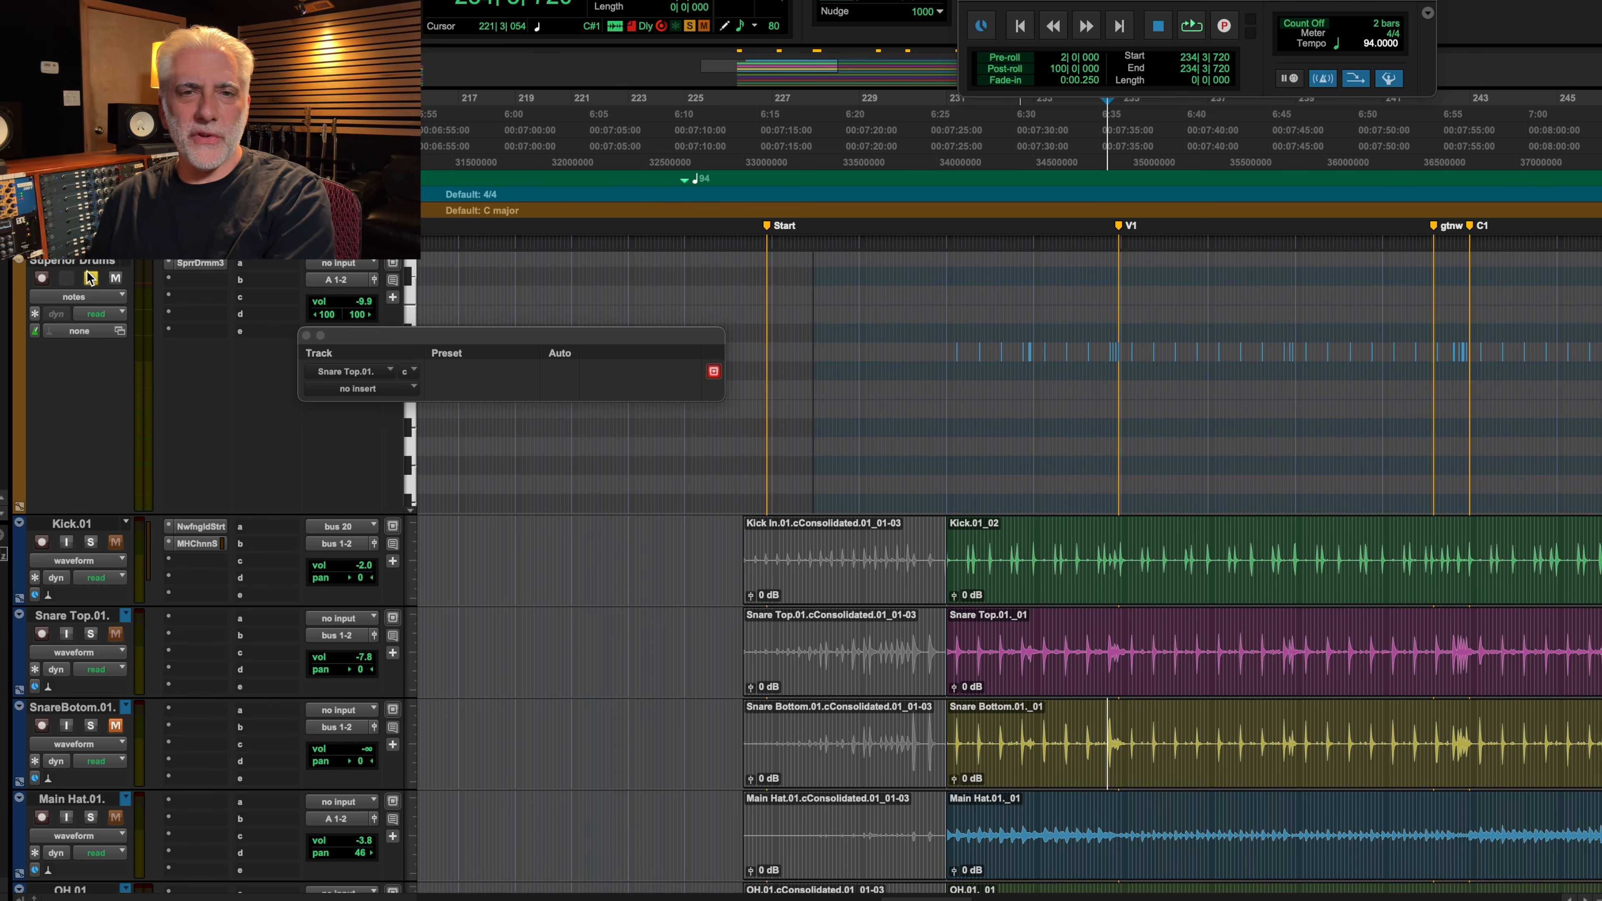
Step: Audition Superior Drums soloed, compare it with Snare Top.01 also soloed, then clear both solos
key(space)
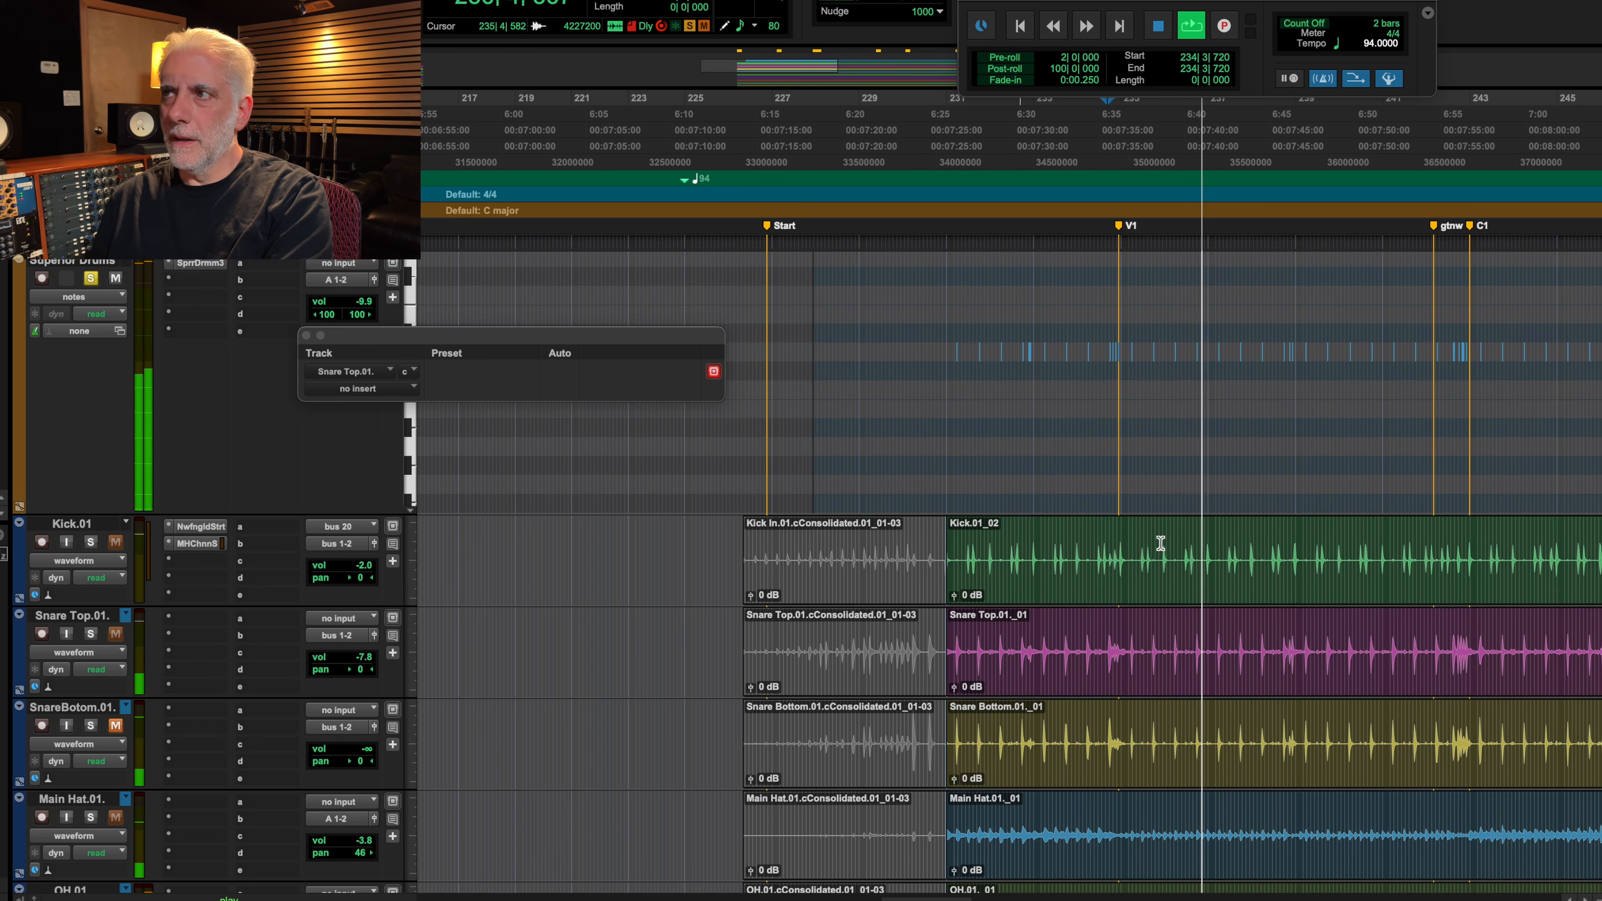
click(89, 631)
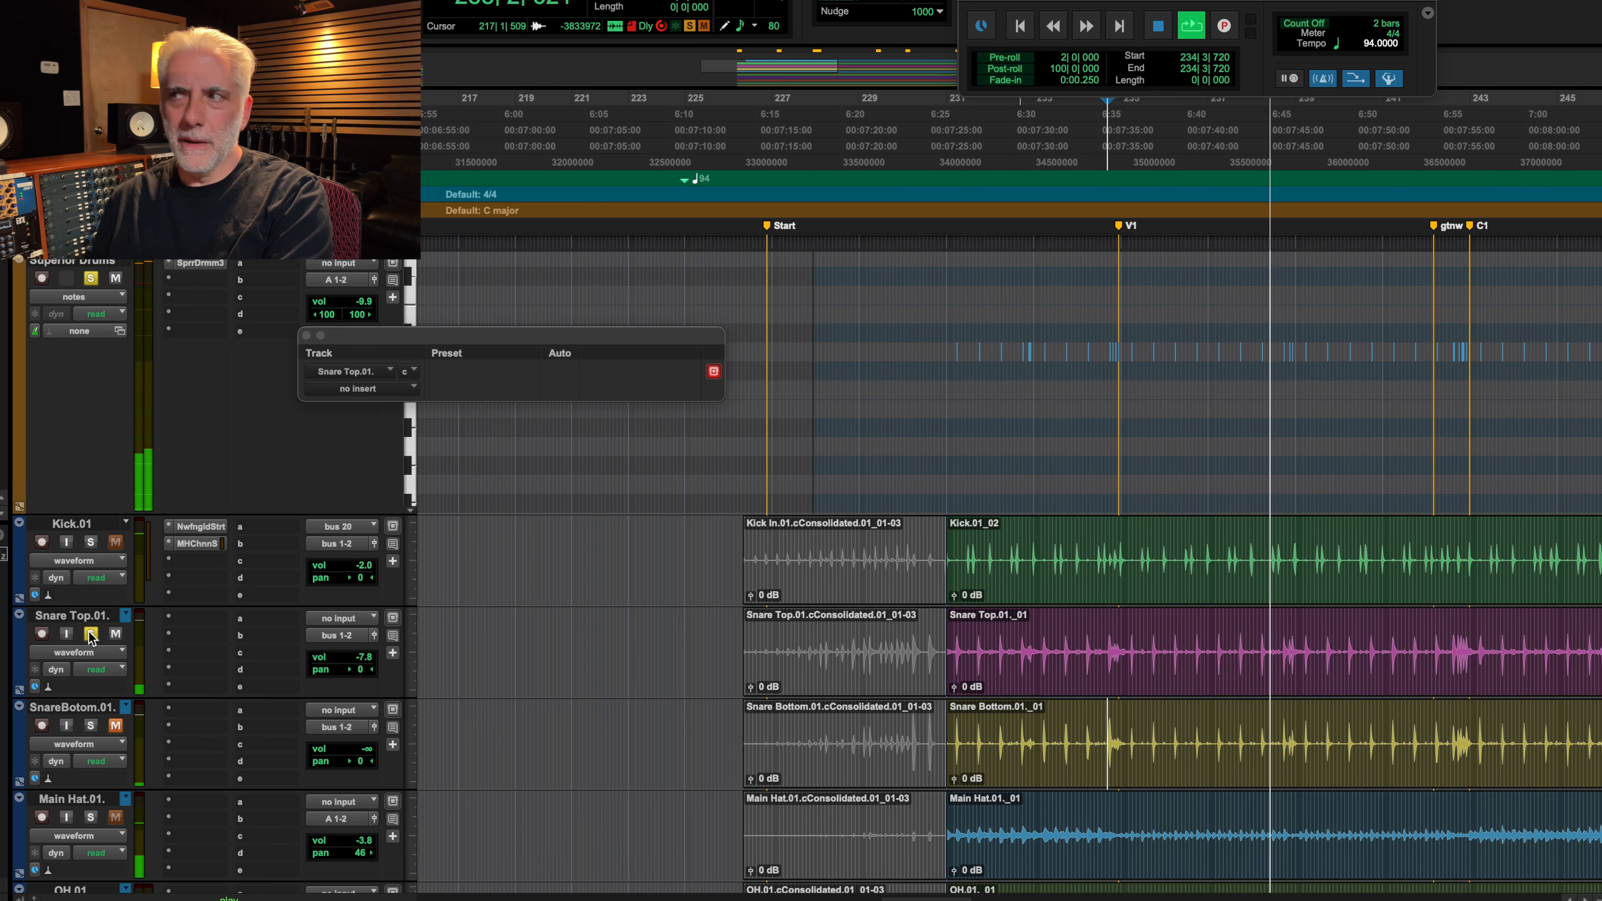
click(89, 631)
key(space)
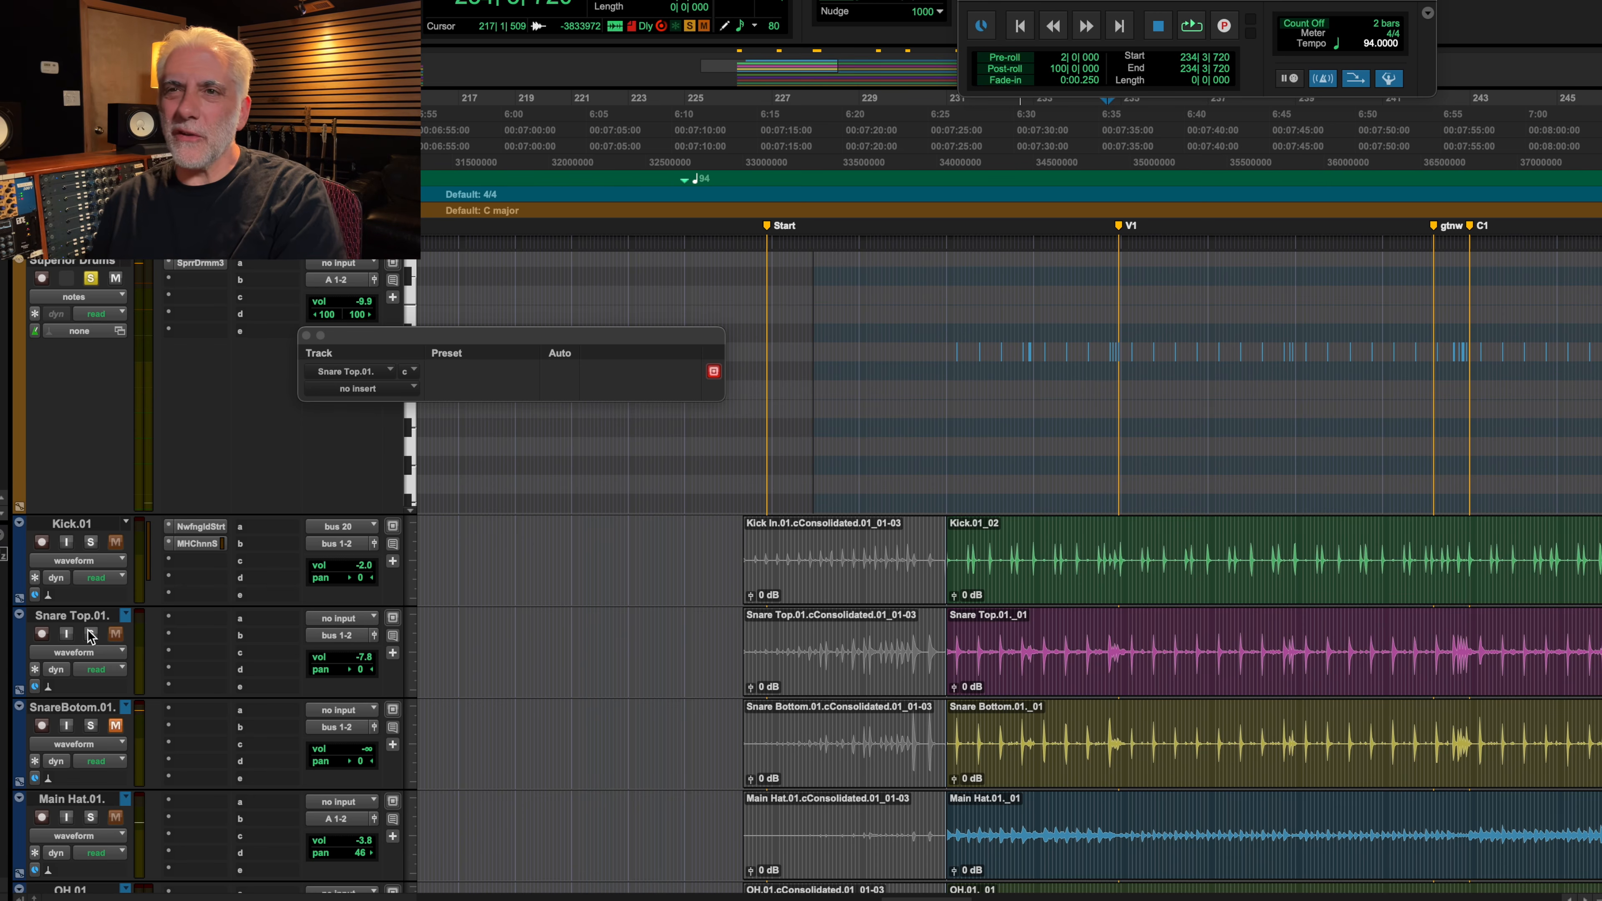
click(90, 278)
Step: Play the full mix and lower the Kick.01 volume to -4.0
key(space)
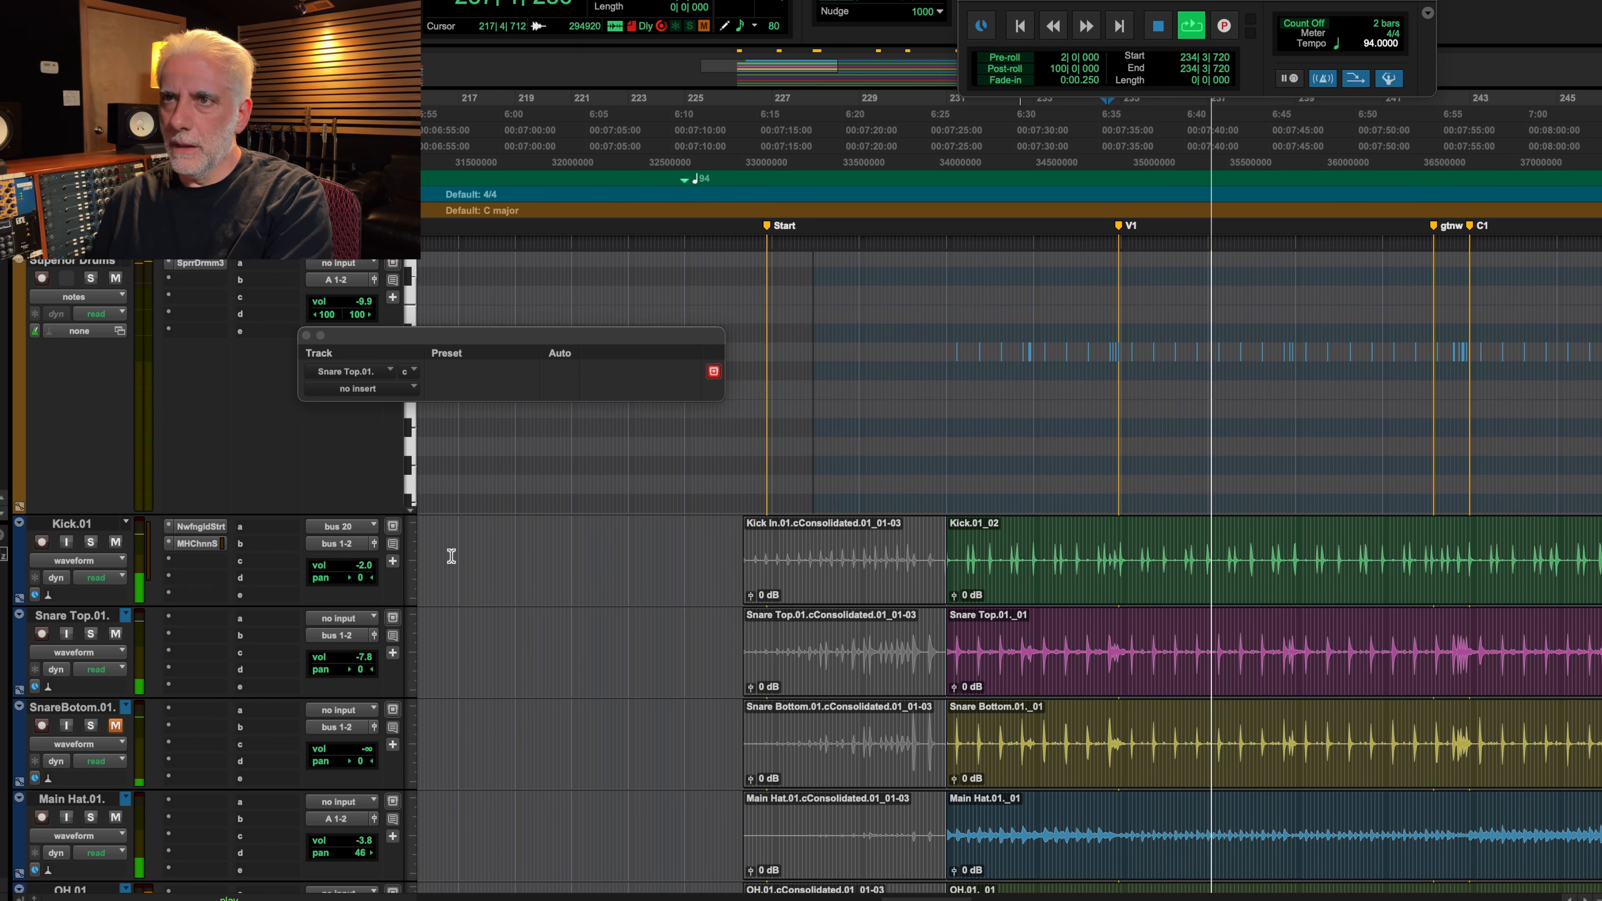
click(343, 568)
drag(343, 568, 342, 565)
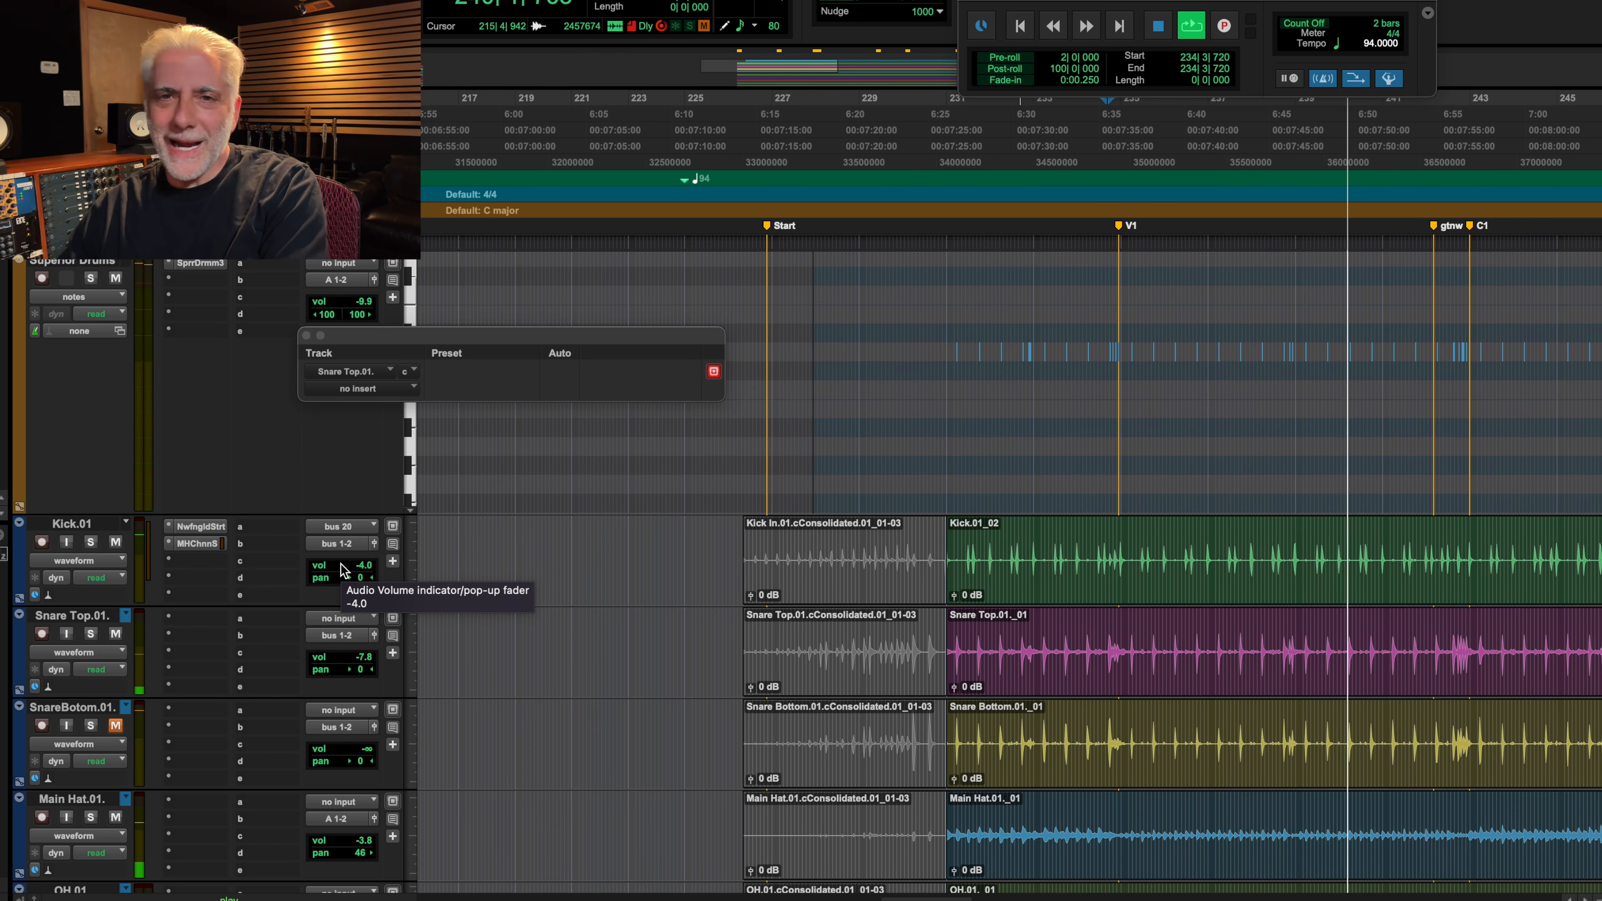
key(space)
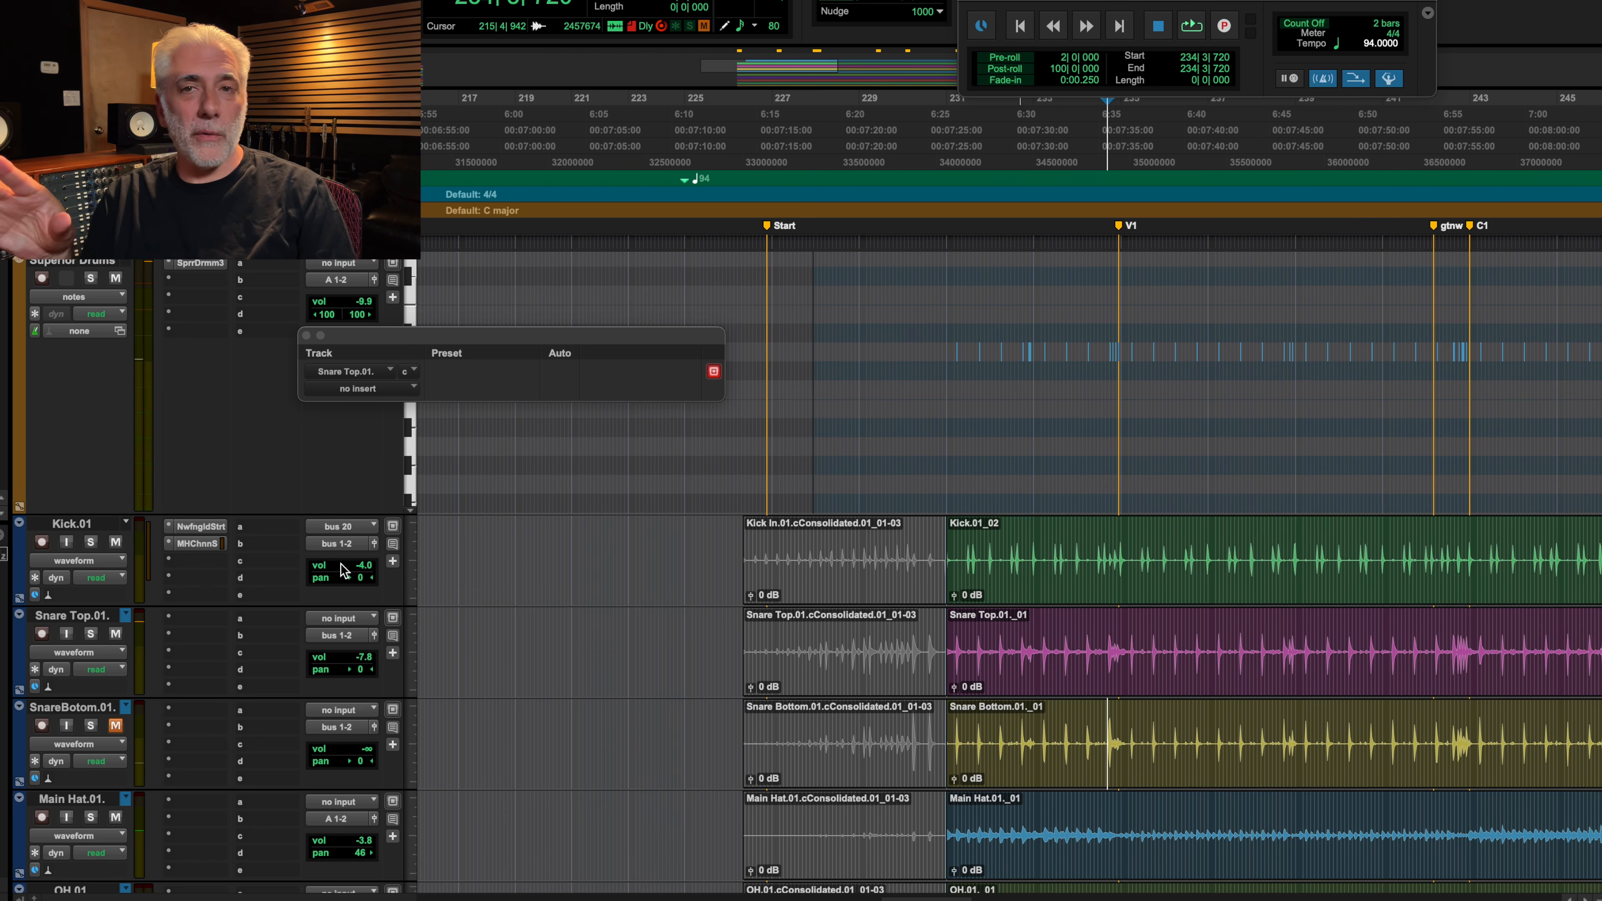
Step: Audition CloseRm.01 unmuted in the mix from bar 235, lower its volume to -14.5, and mute it again
click(1138, 544)
key(space)
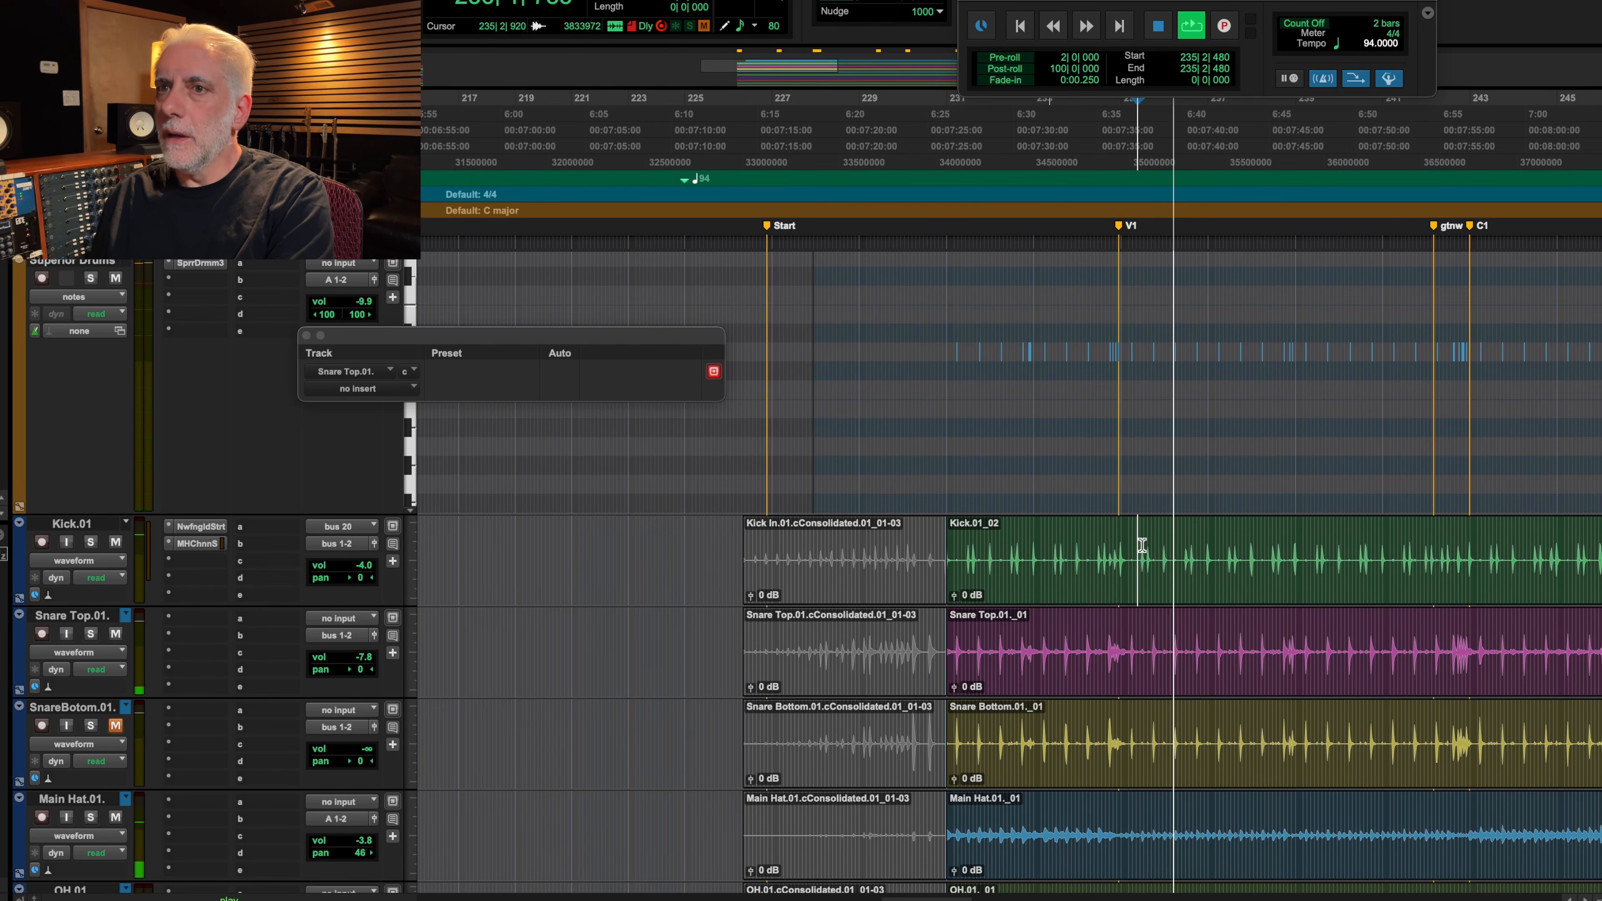
scroll(914, 604, down, 10)
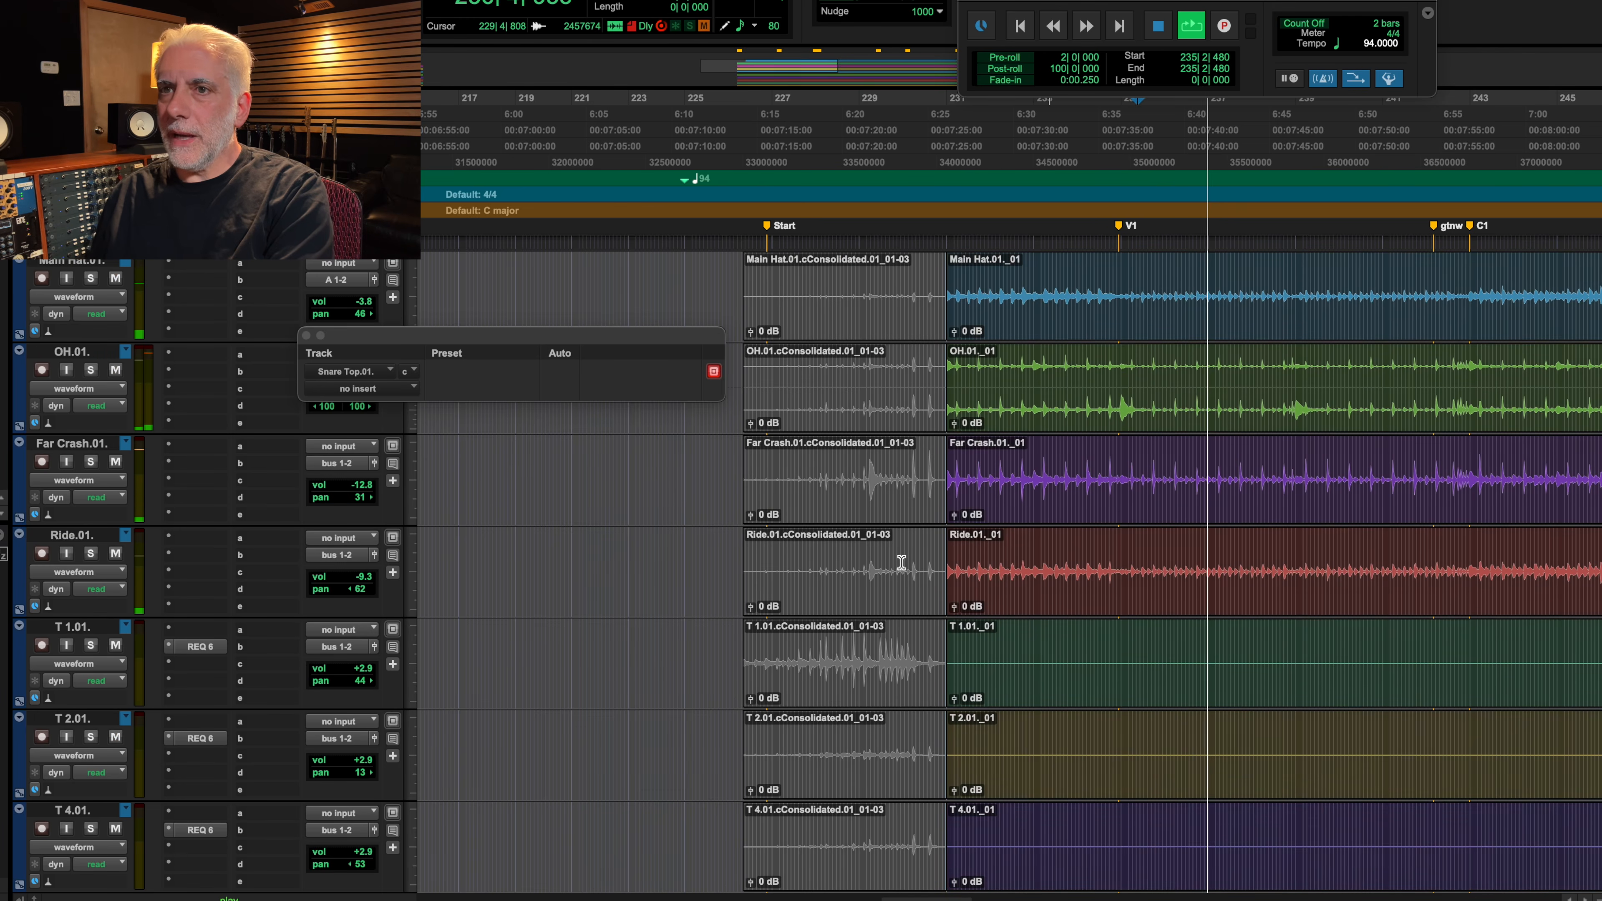
scroll(902, 562, down, 1)
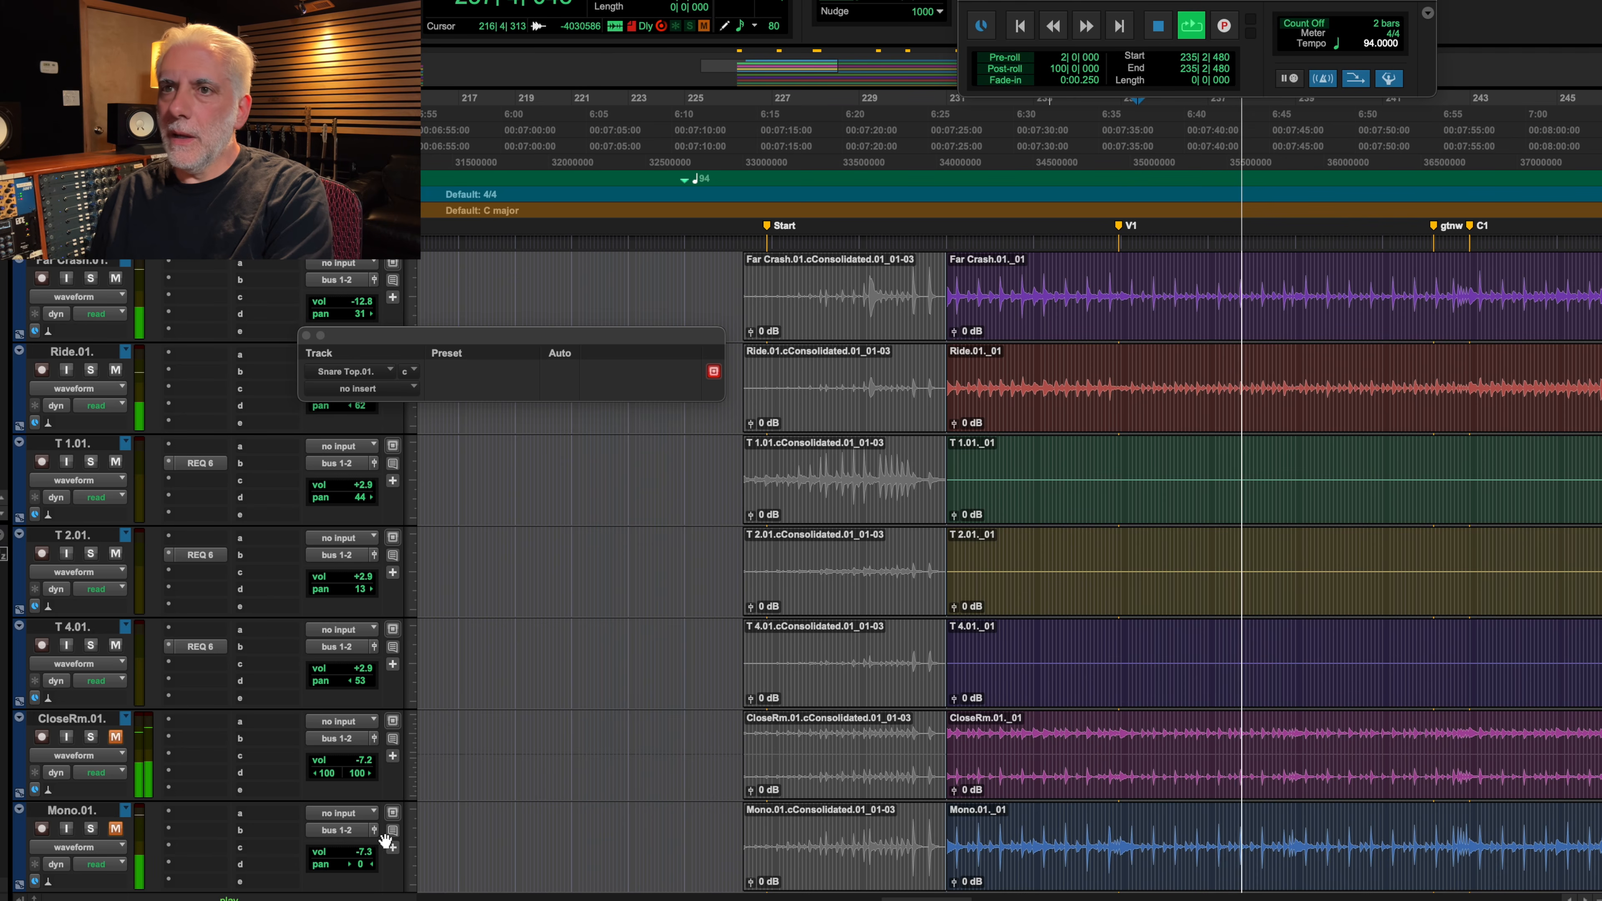
click(116, 737)
key(space)
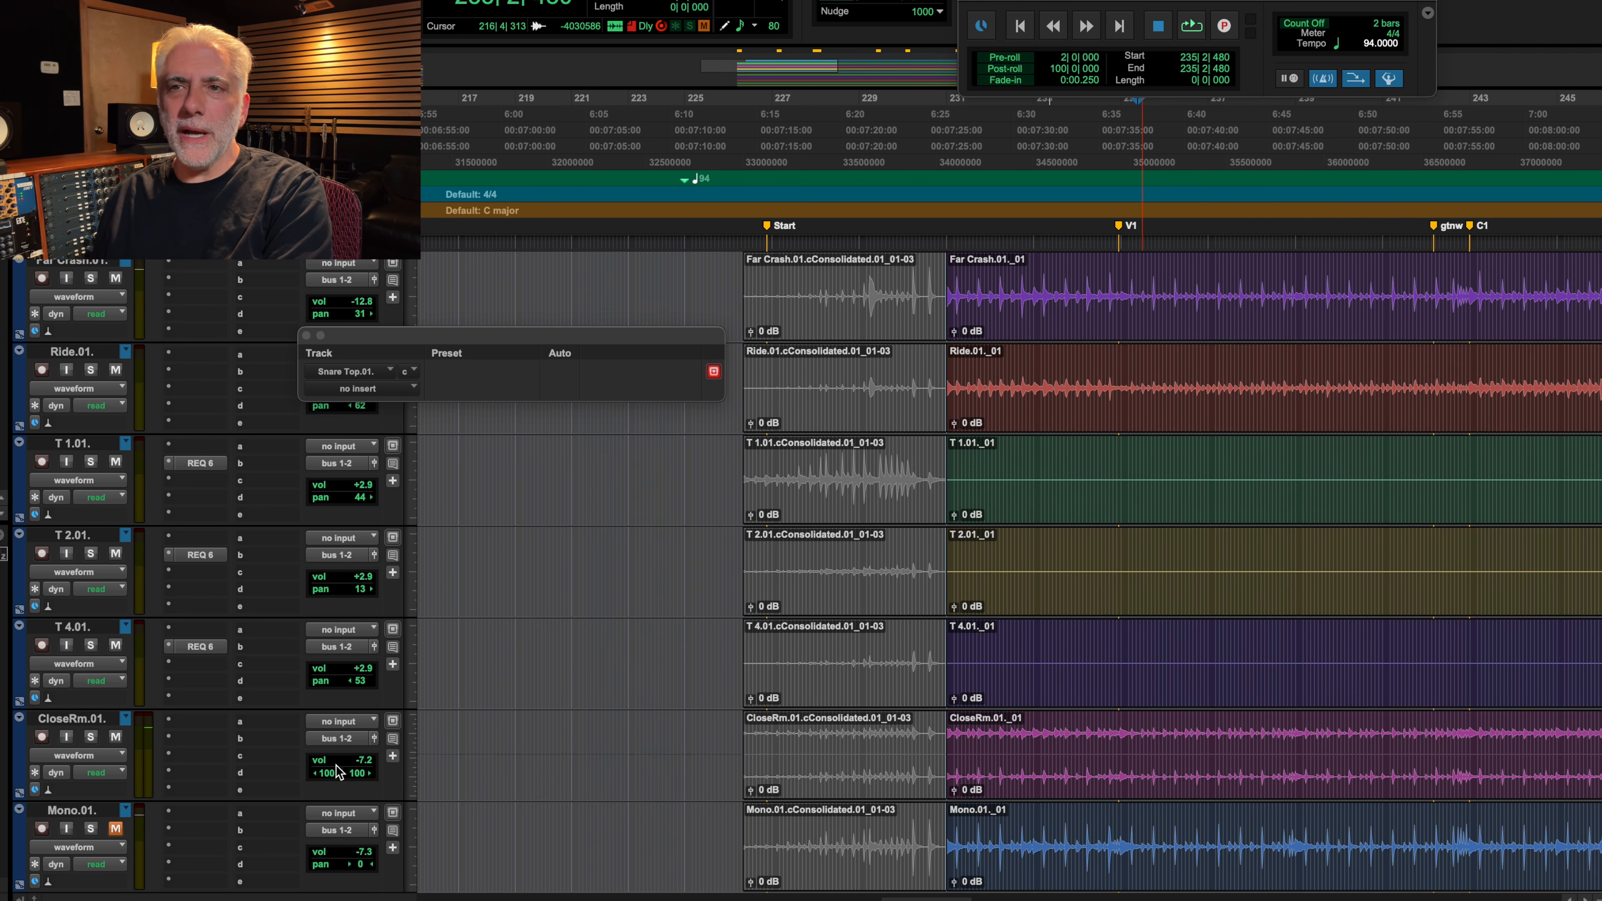
key(space)
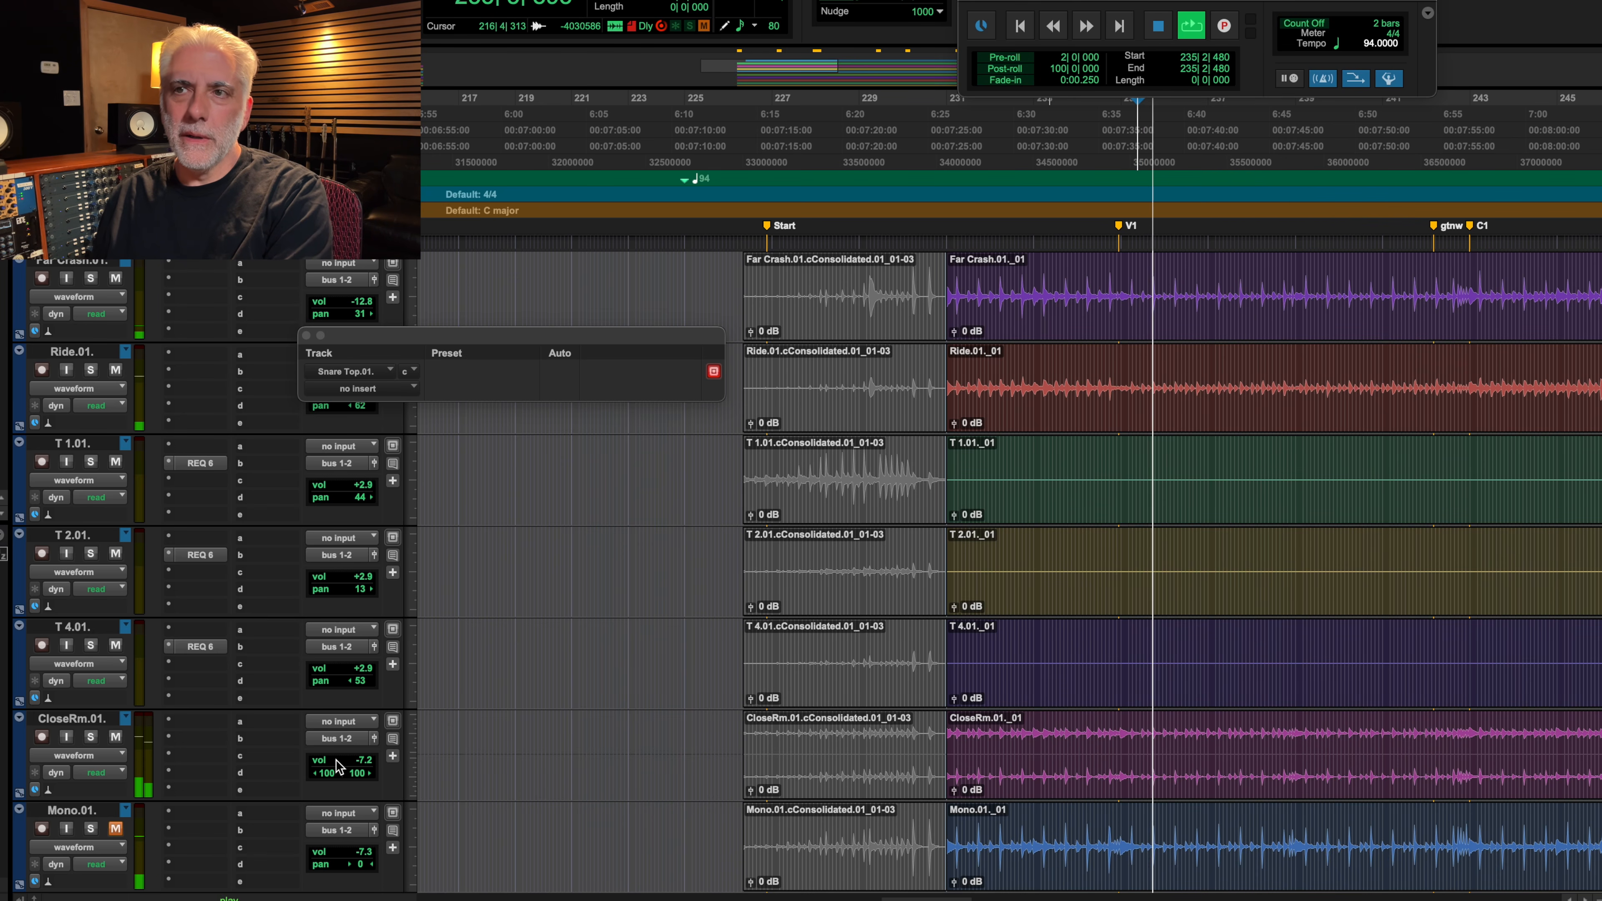
drag(335, 761, 339, 769)
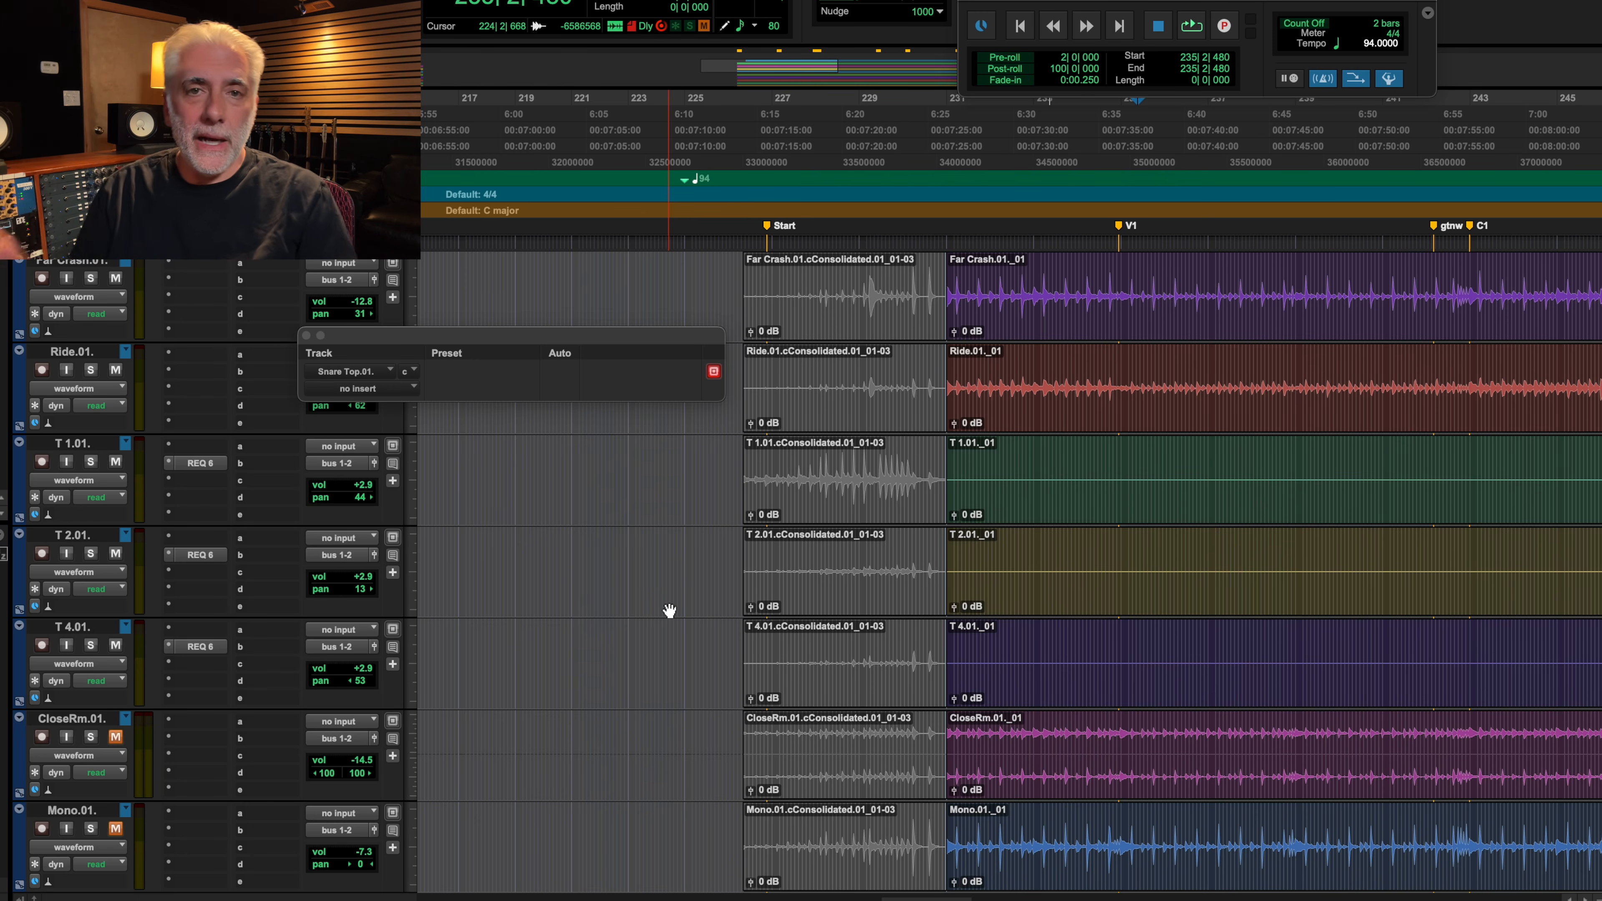
Step: Create one new stereo aux input track directly below Drum Sub and close the leftover empty insert window
scroll(1158, 376, up, 10)
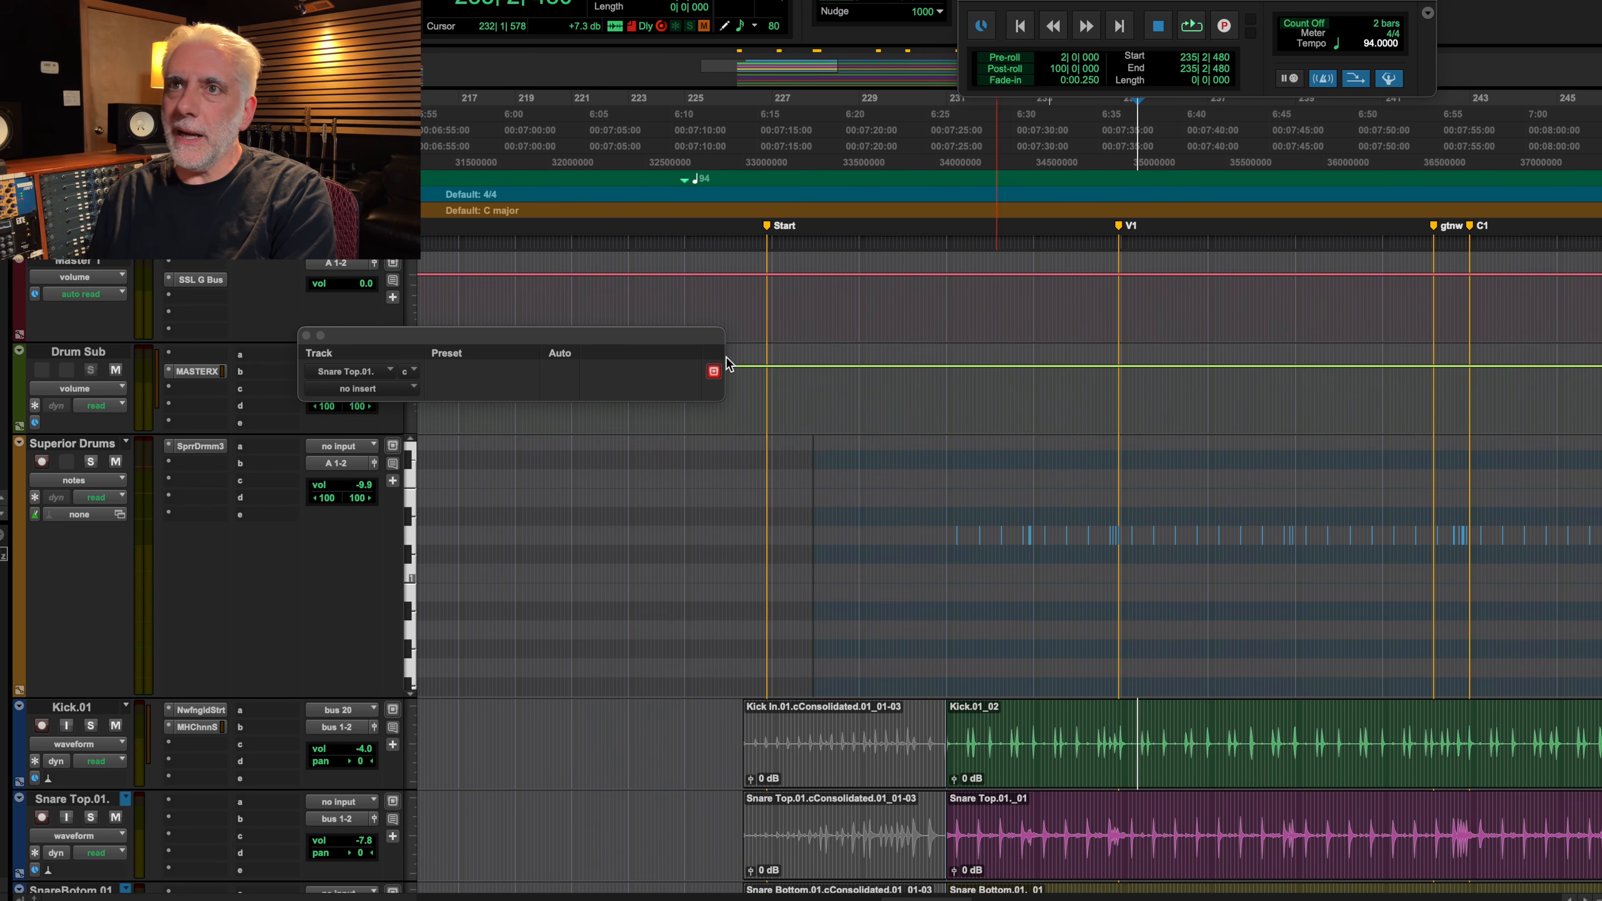
click(72, 351)
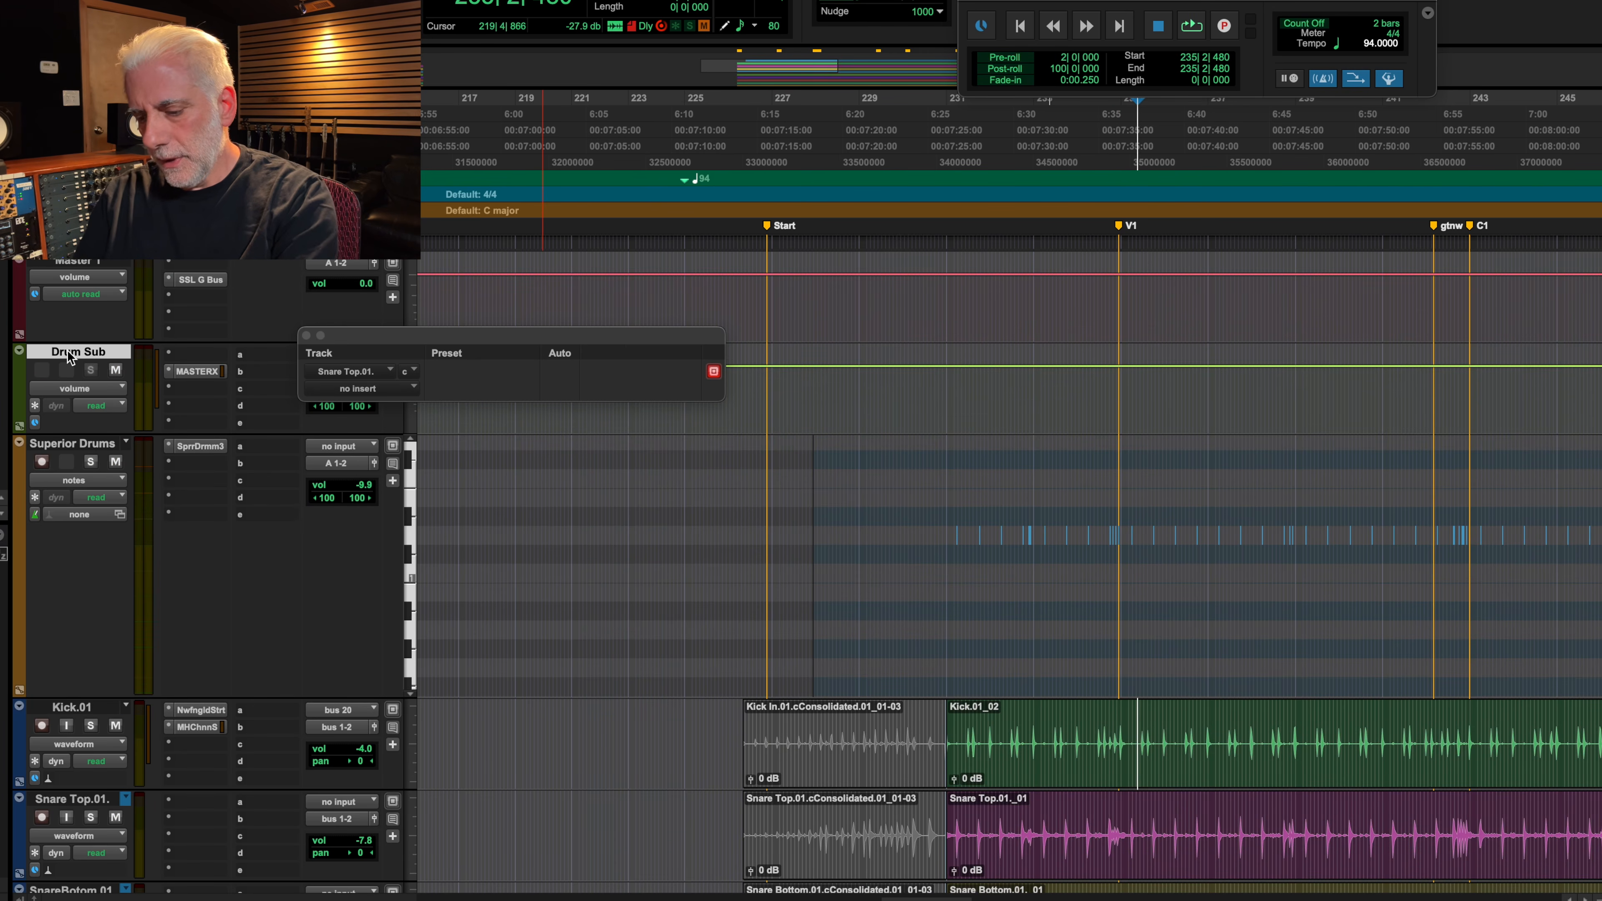
key(super+shift+n)
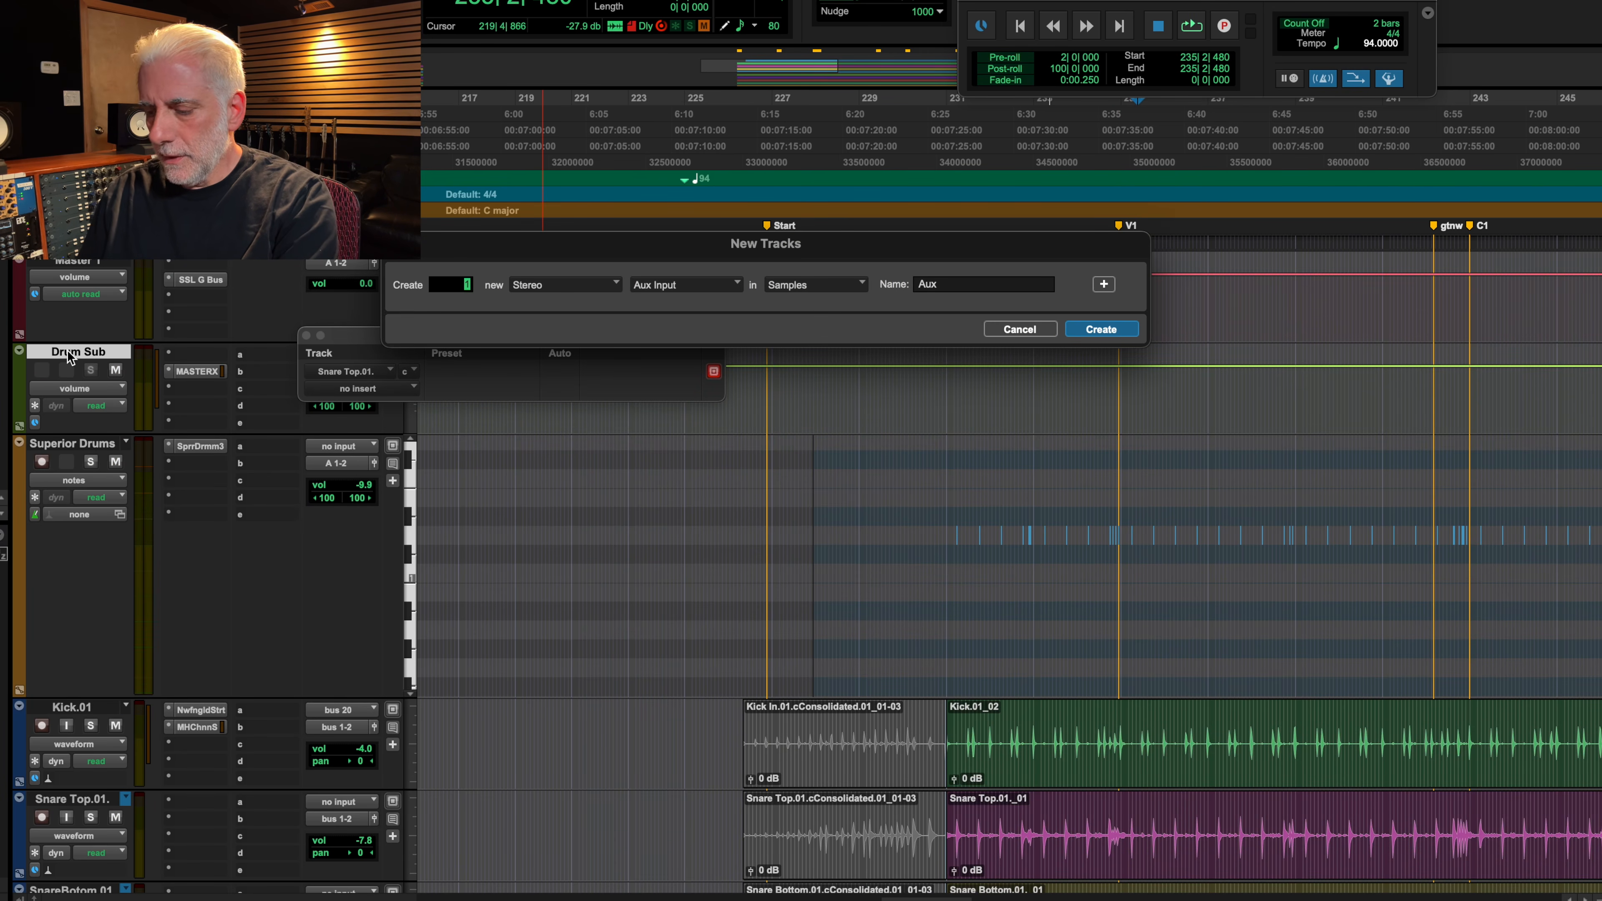
key(Return)
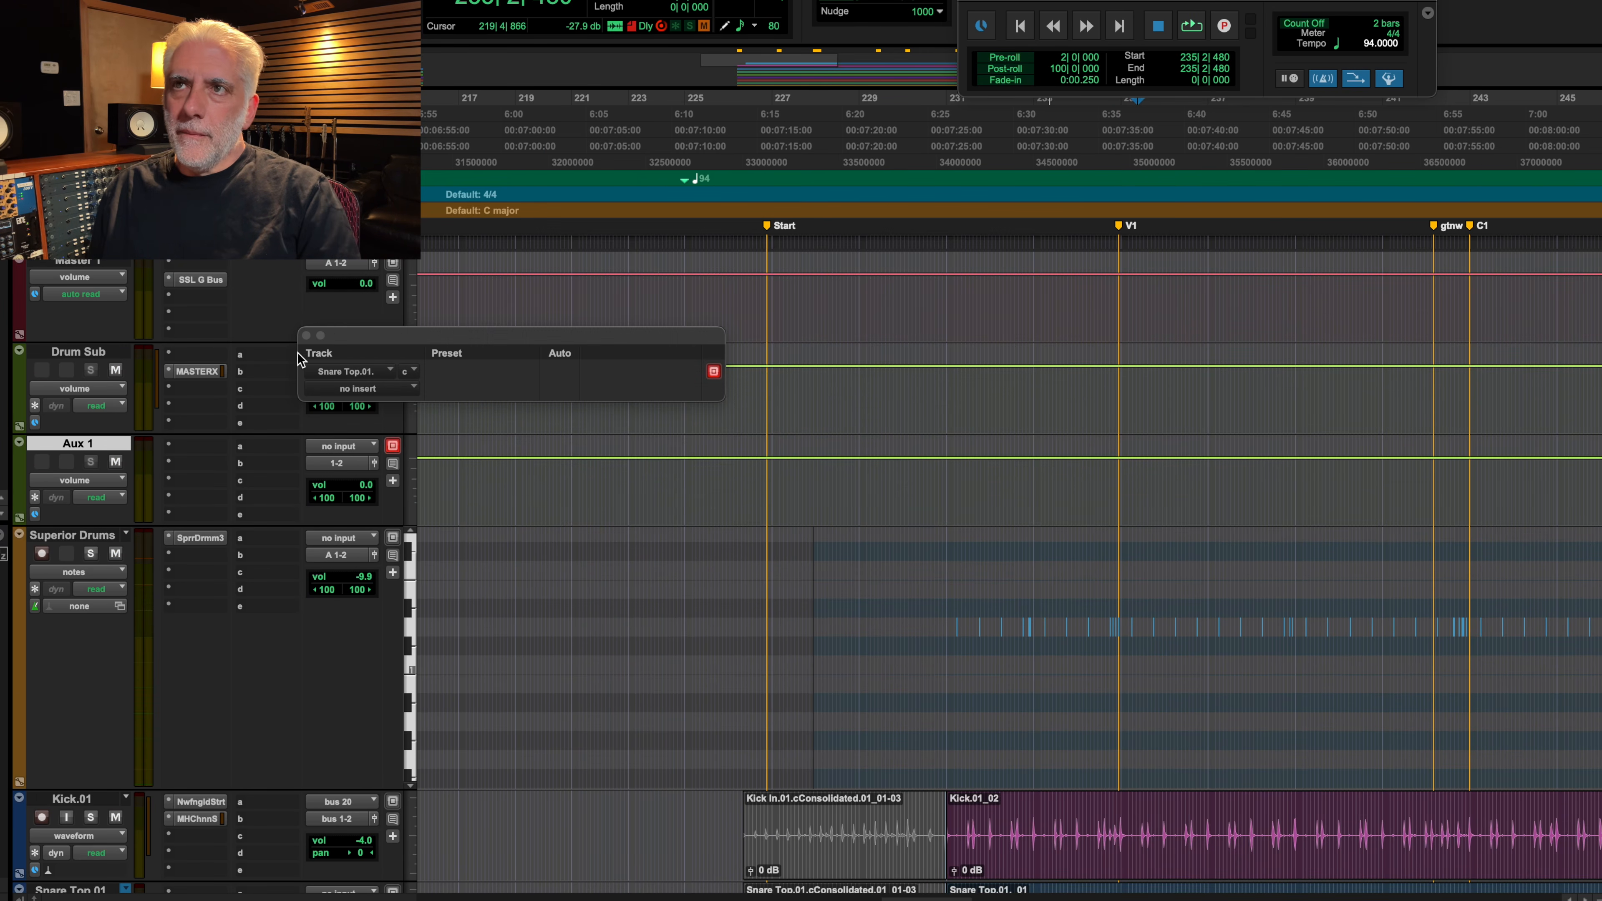
click(306, 336)
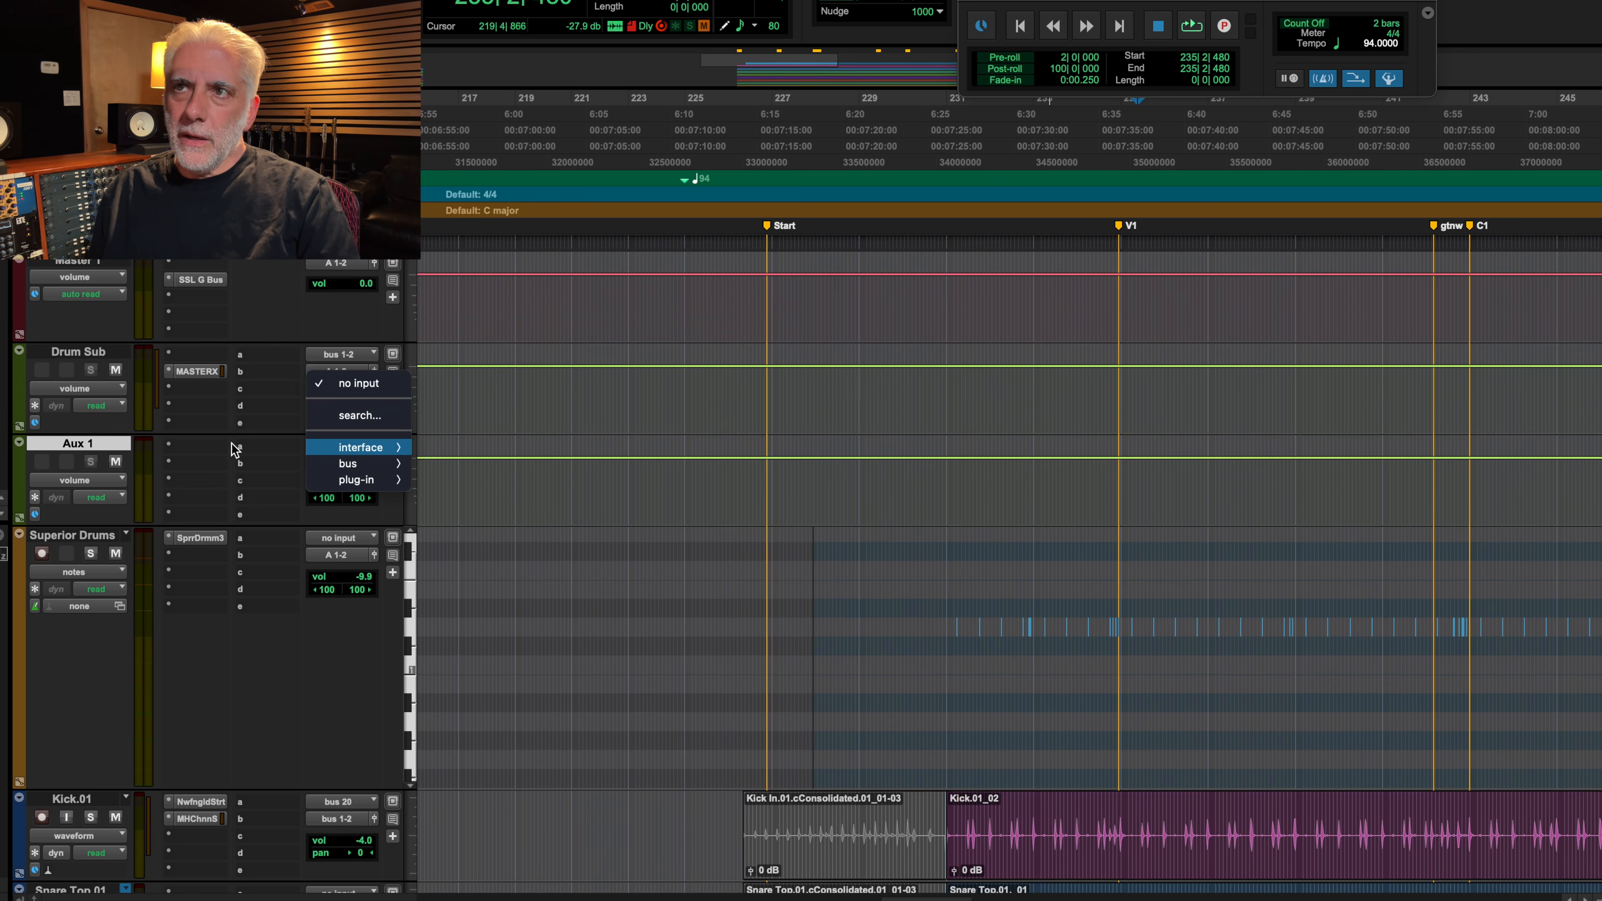
Step: Route the Aux 1 output to A 1-2 and set its input to stereo bus 3-4
click(334, 461)
mouse_move(337, 469)
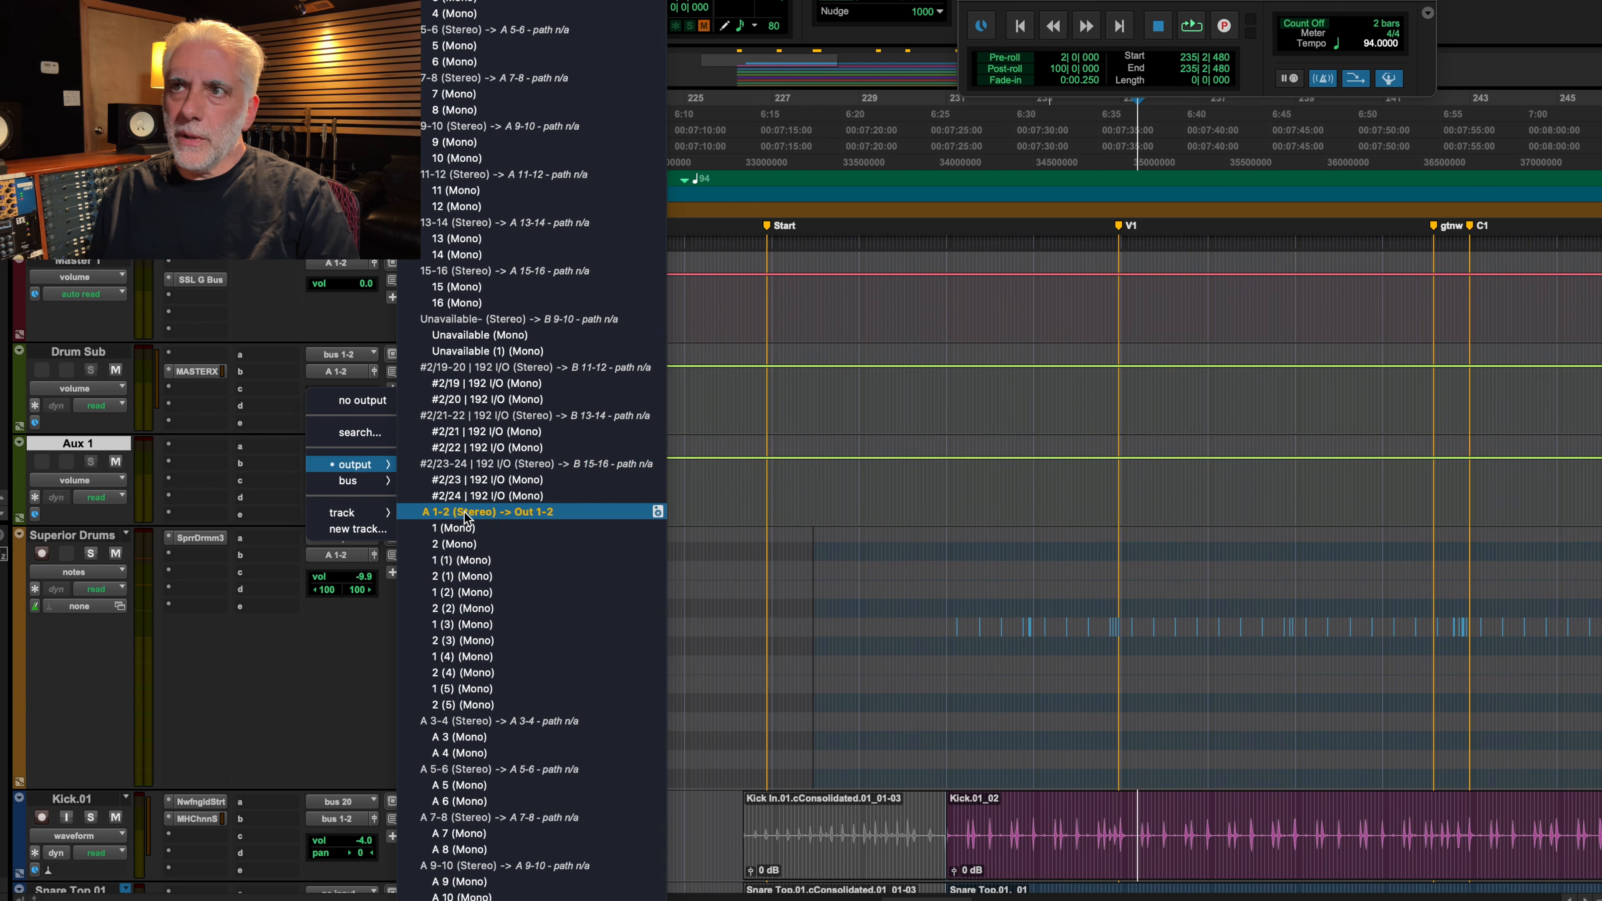
click(465, 511)
click(336, 468)
click(300, 472)
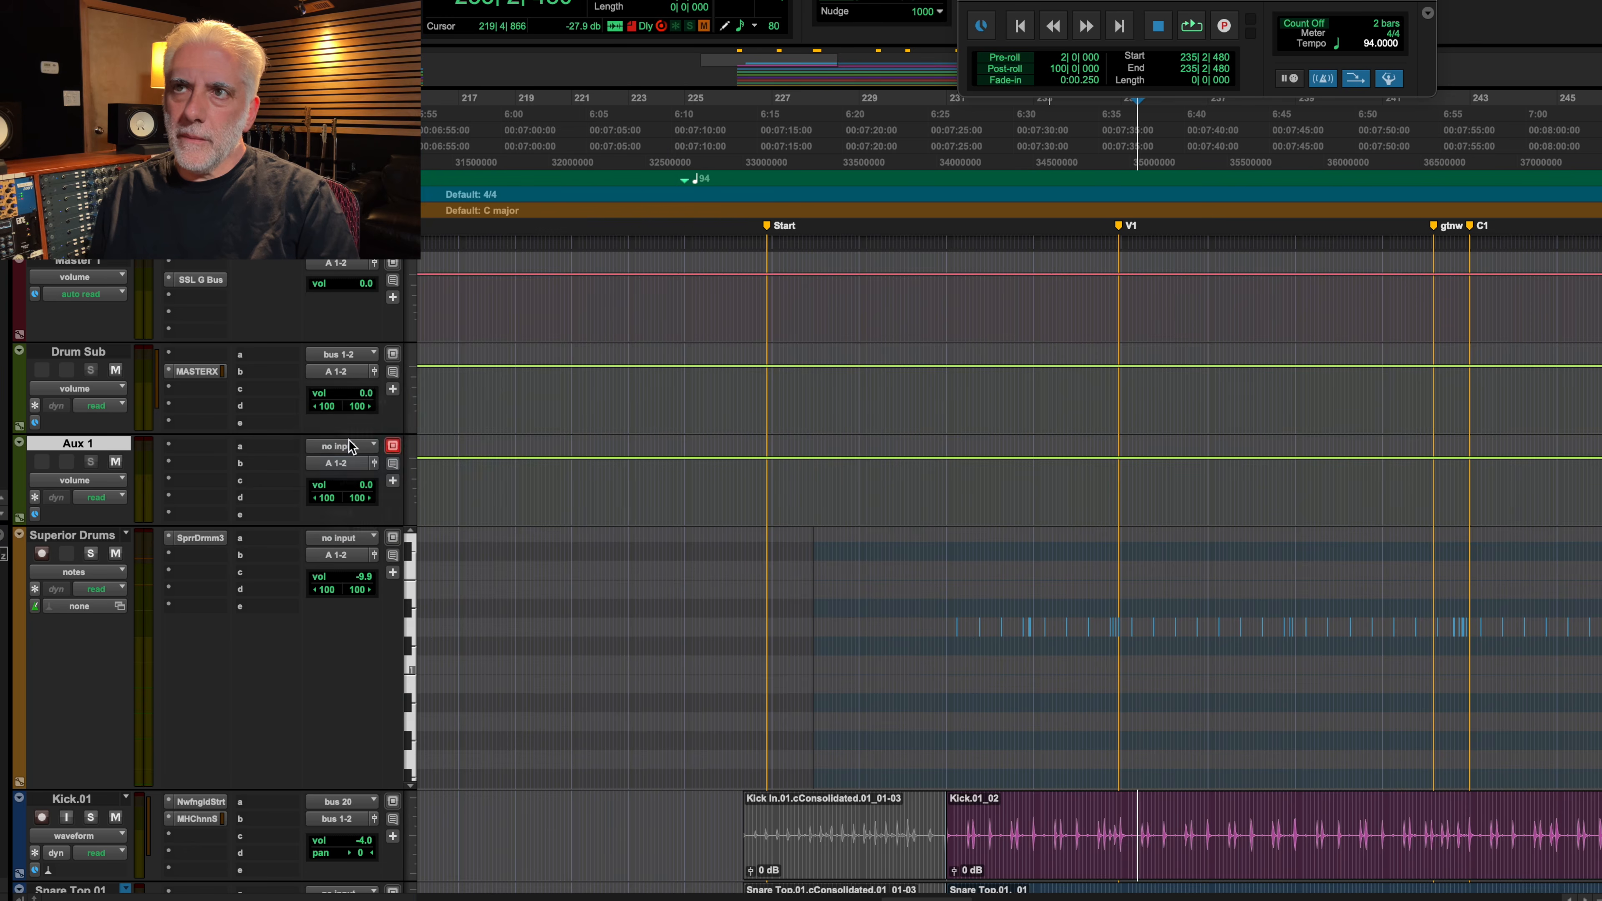
mouse_move(346, 466)
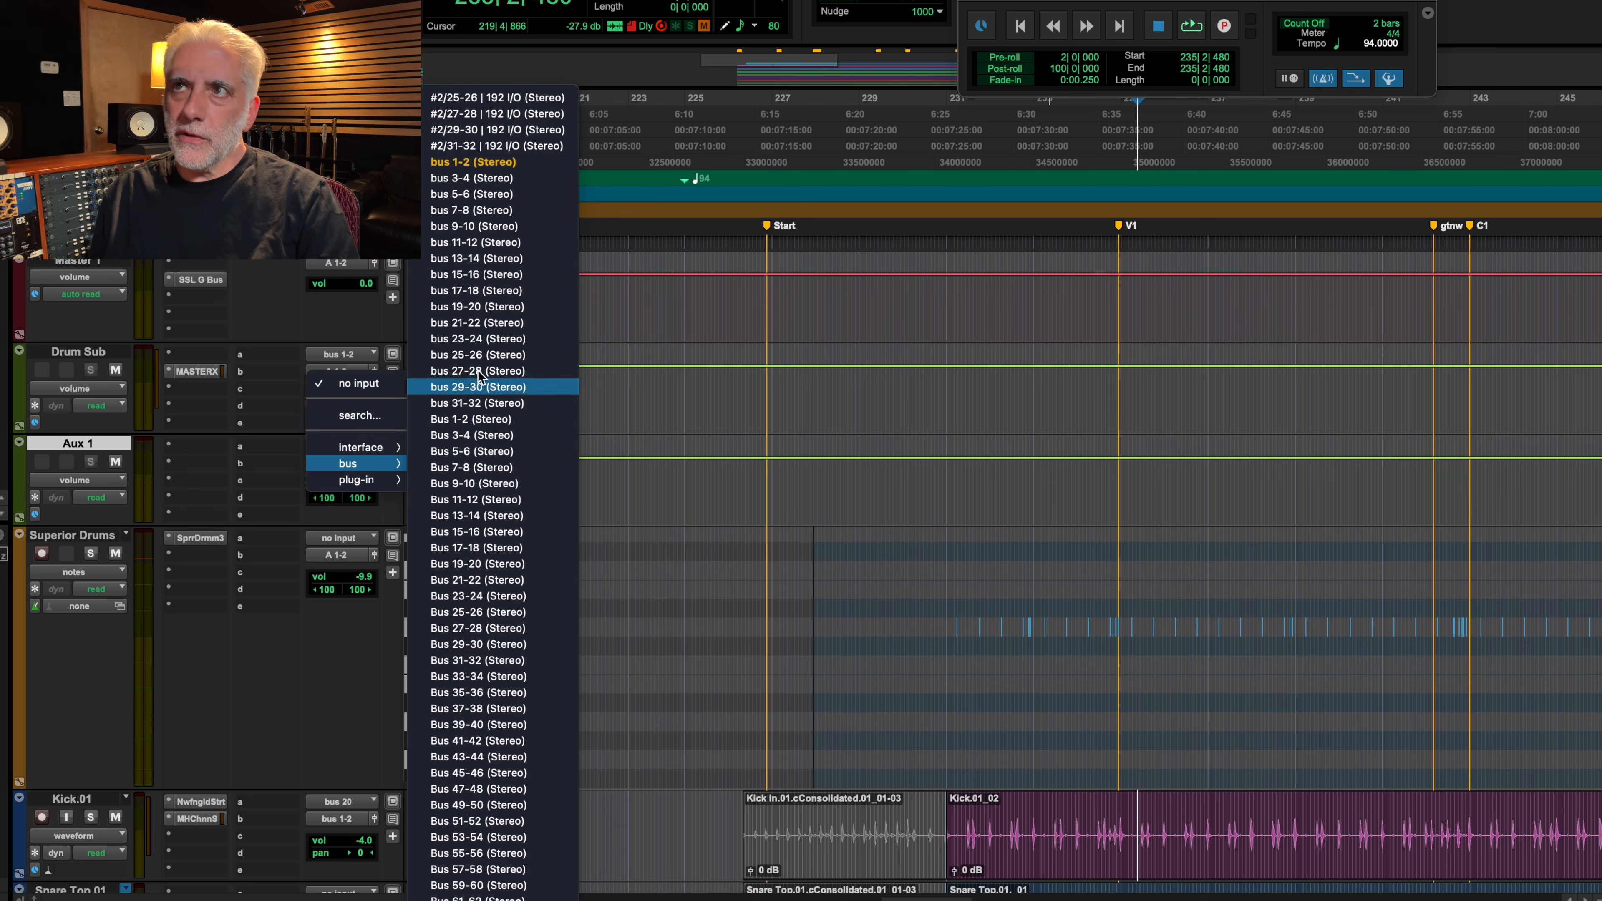
click(488, 179)
Step: Send Snare Top.01 to bus 3-4 at -2.0 and insert the stereo ValhallaRoom reverb on Aux 1
click(170, 447)
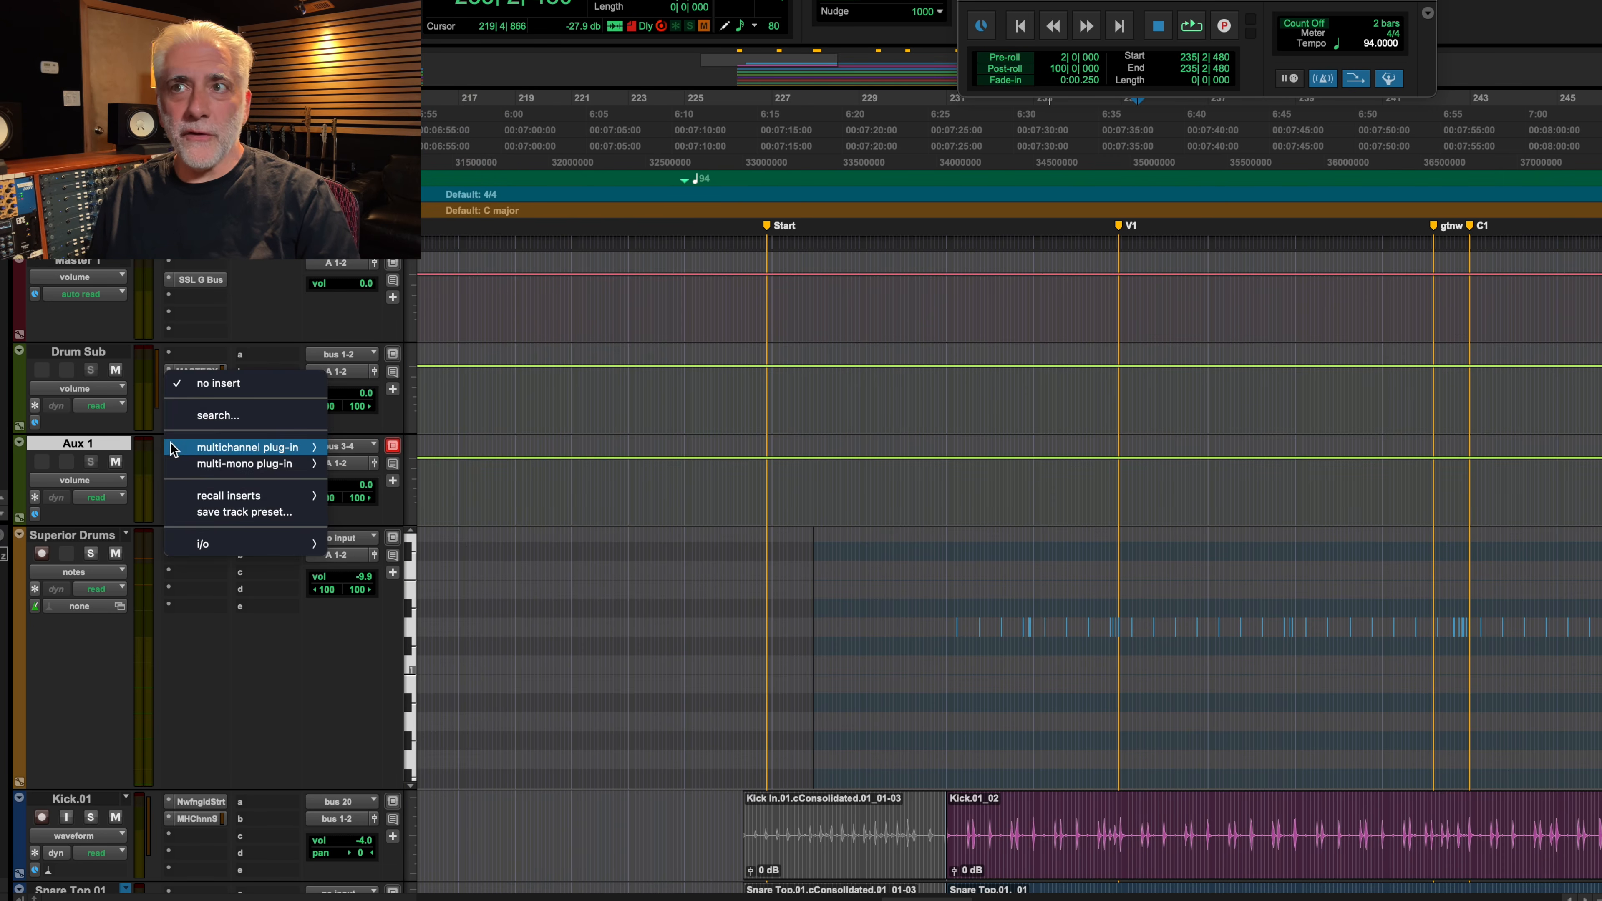
mouse_move(183, 450)
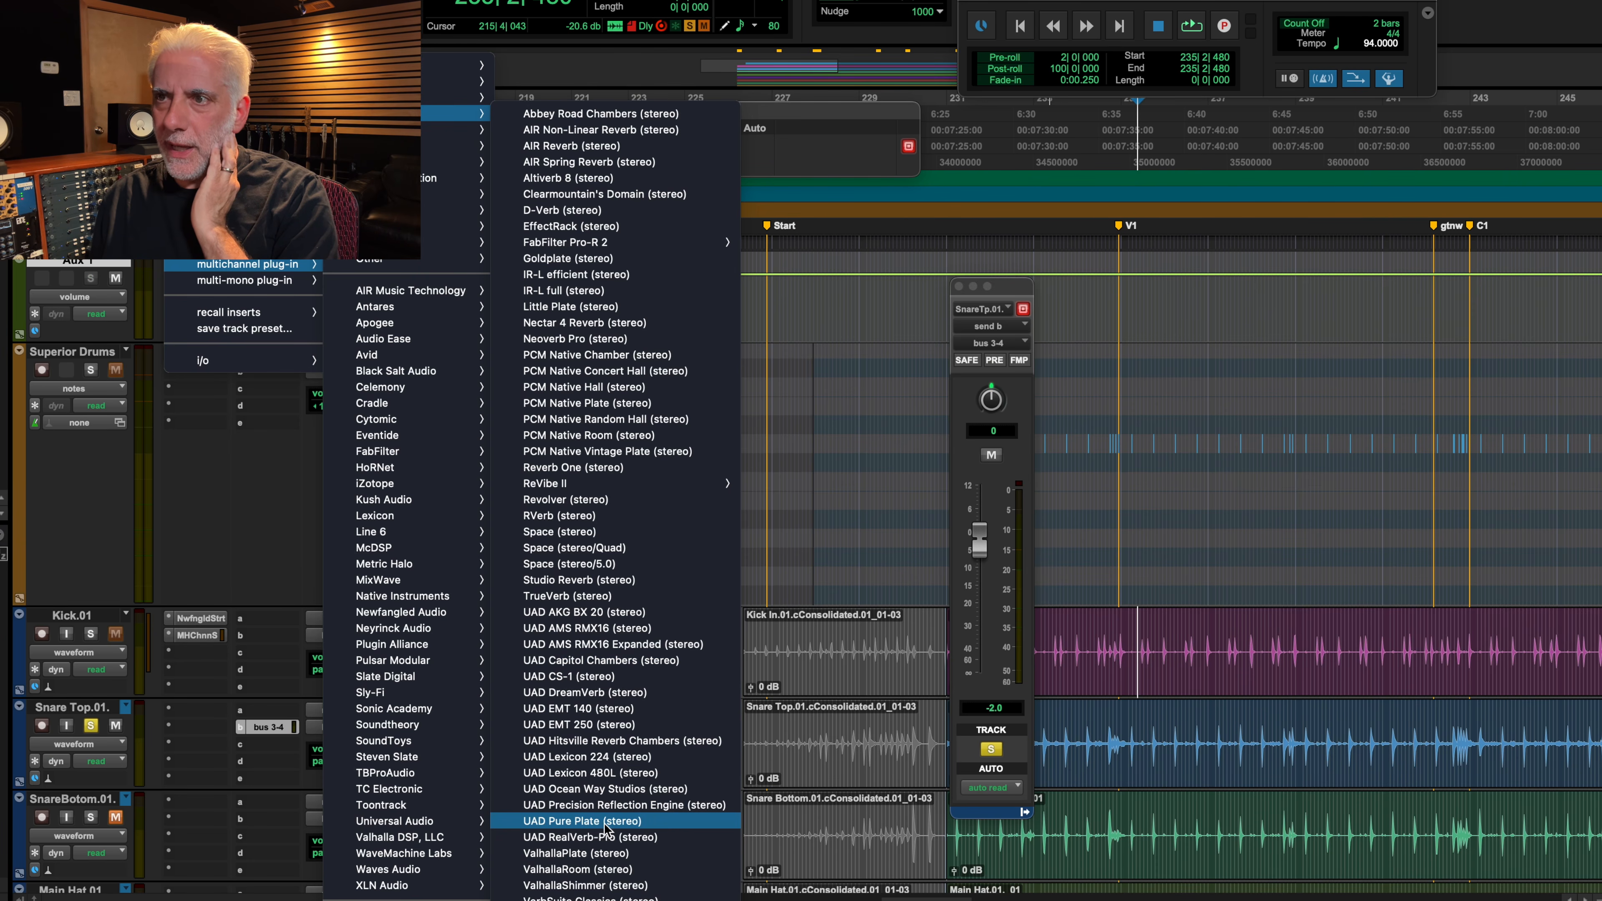
click(592, 873)
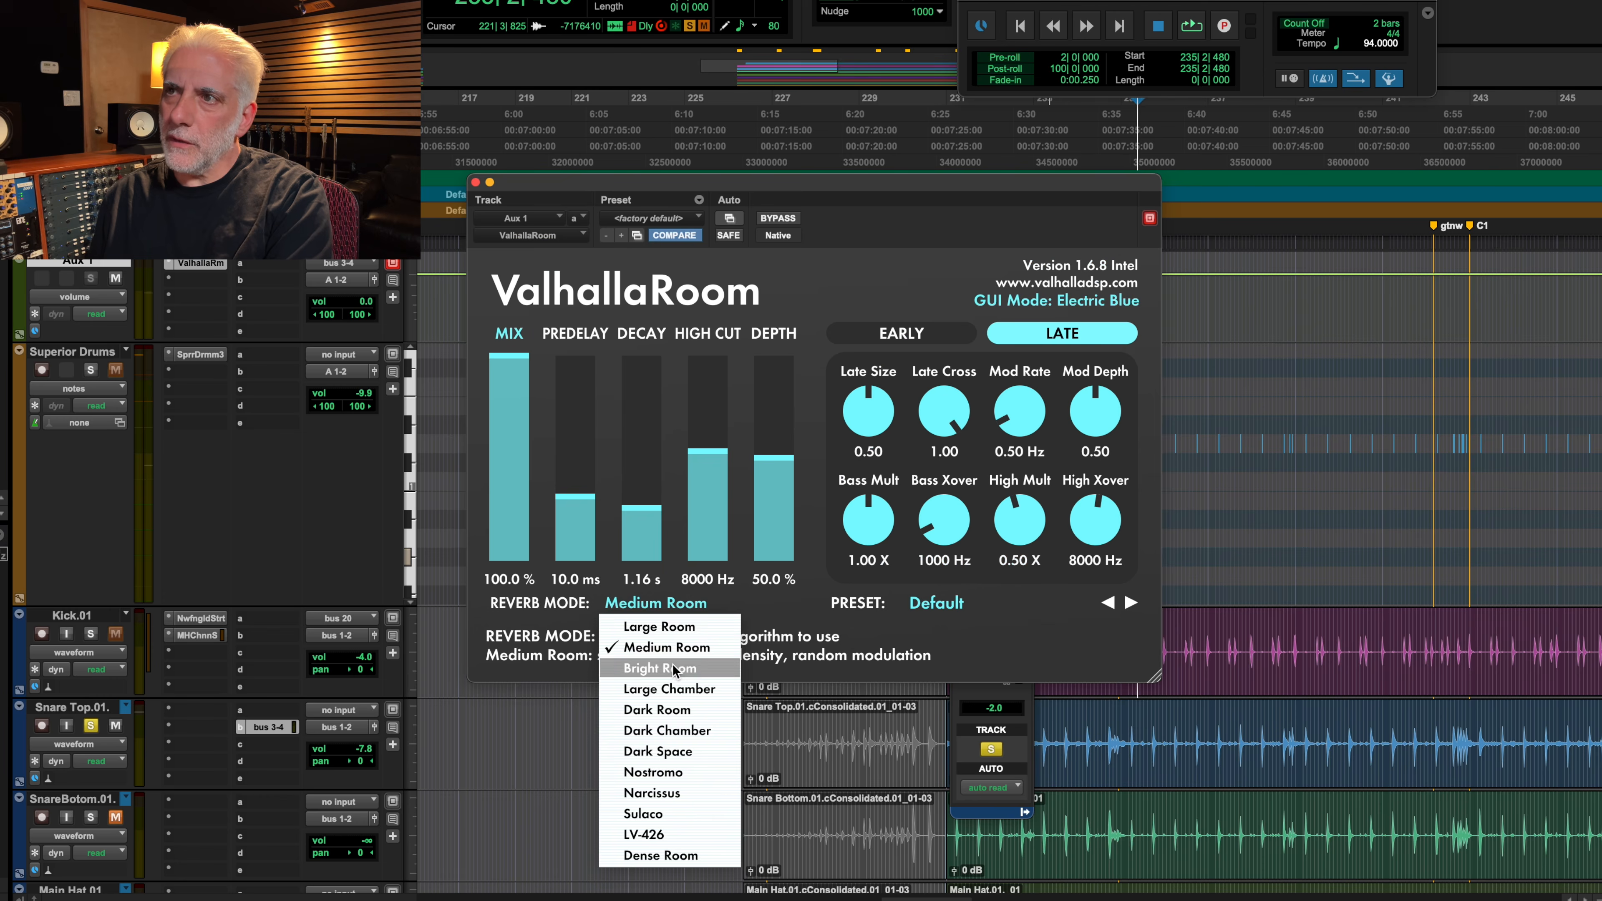
Step: Set ValhallaRoom to the Bright Room mode and shorten its decay to 1.02 s during playback
click(674, 667)
key(space)
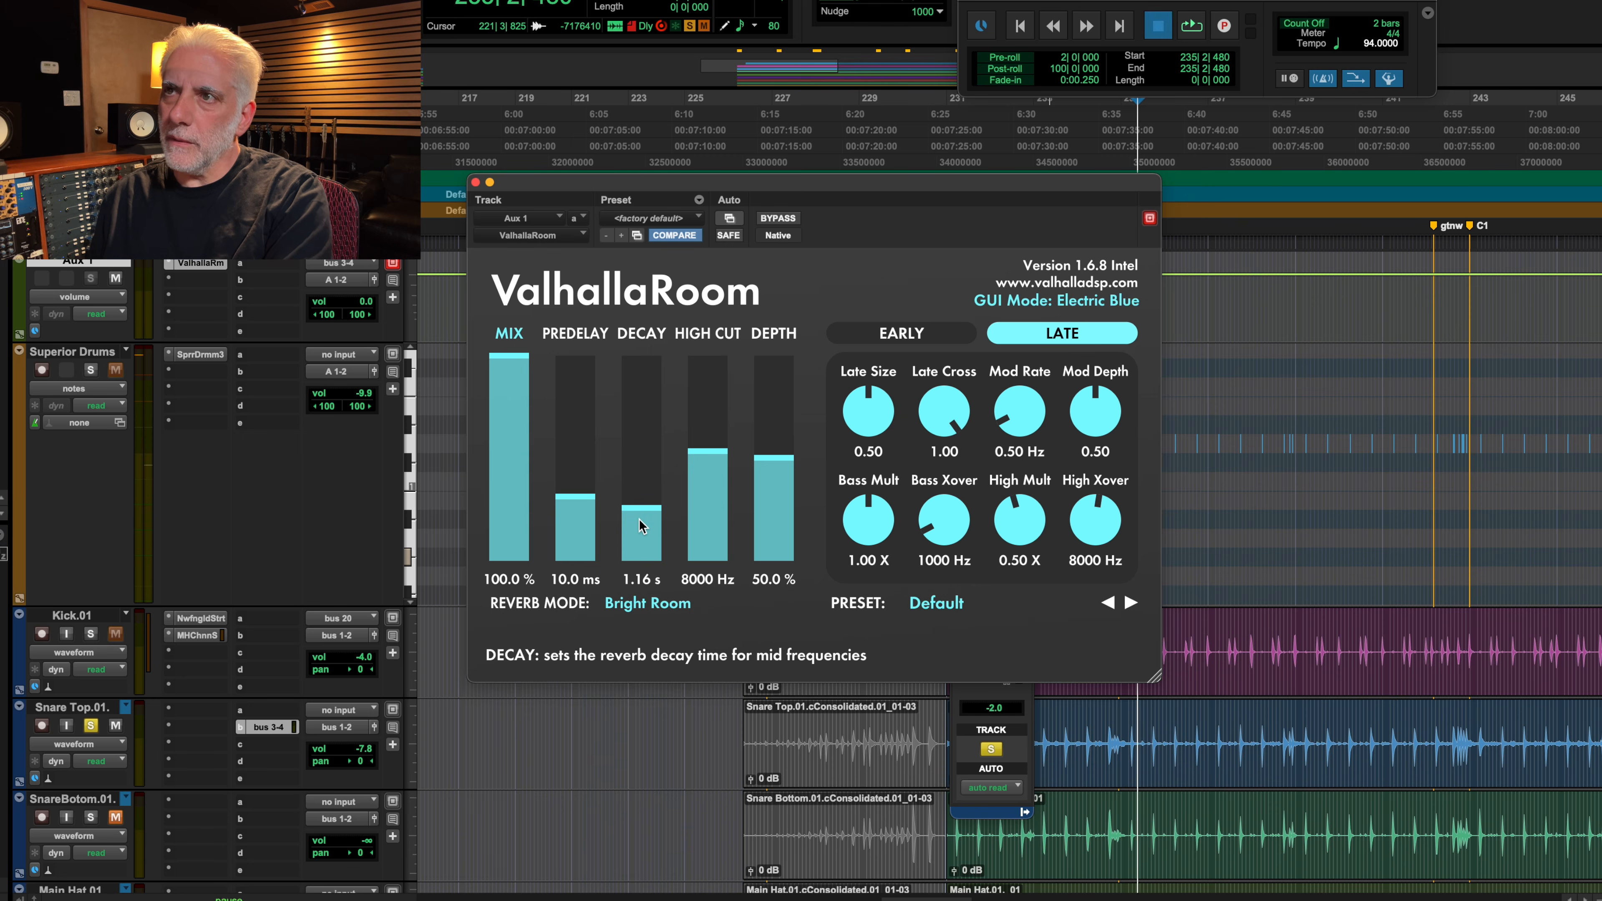
mouse_move(638, 509)
mouse_down()
mouse_move(642, 495)
mouse_move(642, 509)
mouse_up()
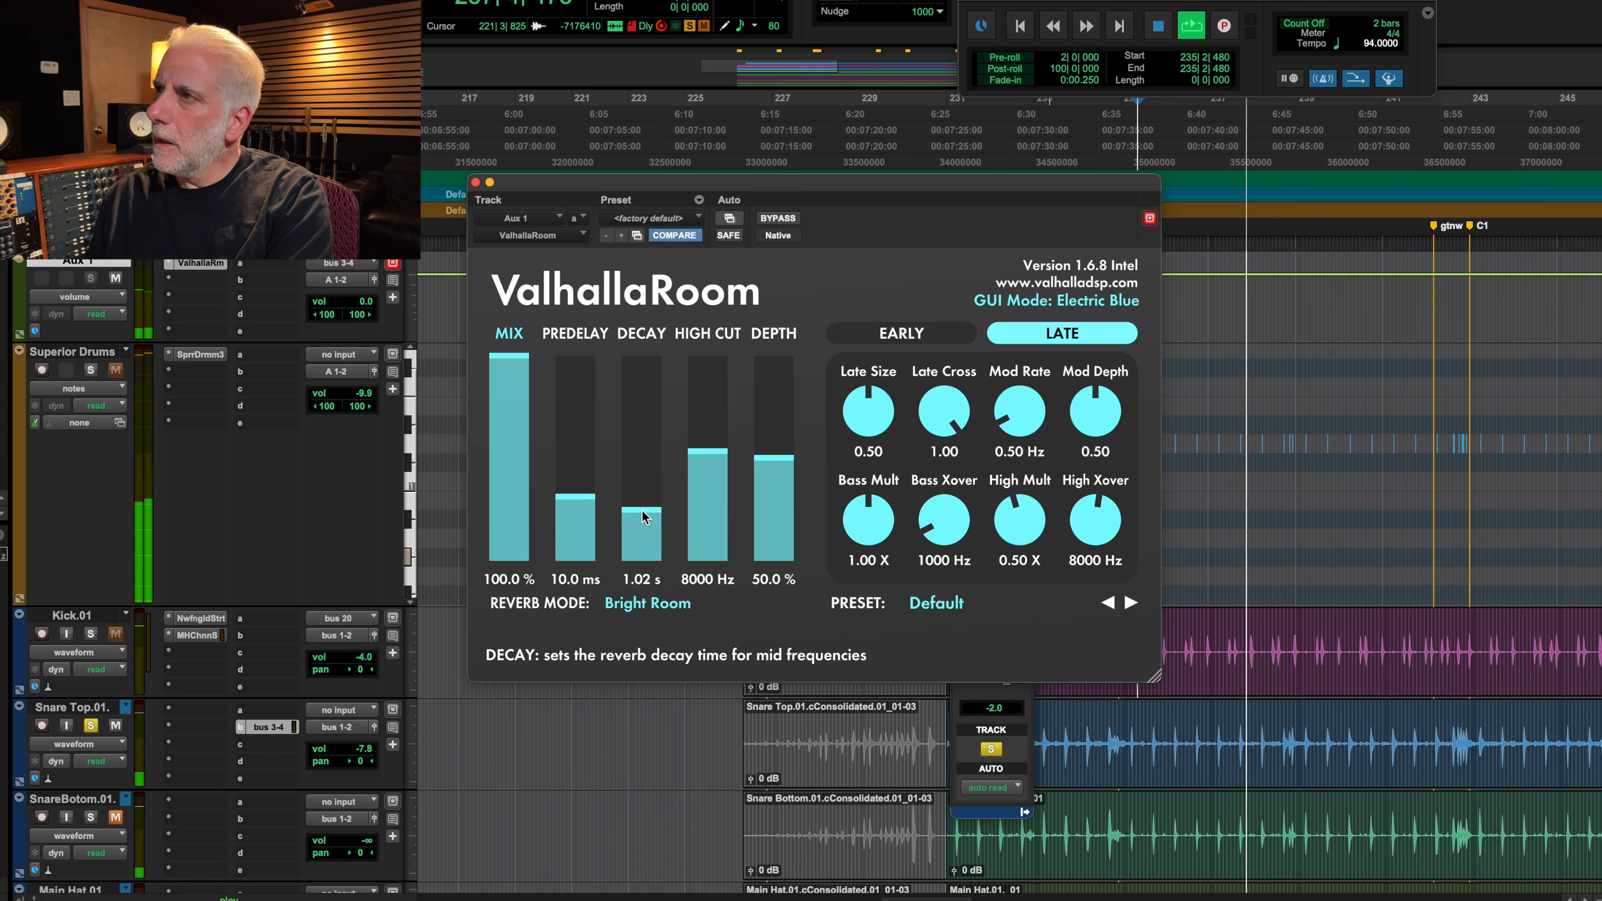
Step: Unsolo Snare Top.01 and compare the full mix with the Aux 1 reverb muted and unmuted
click(90, 725)
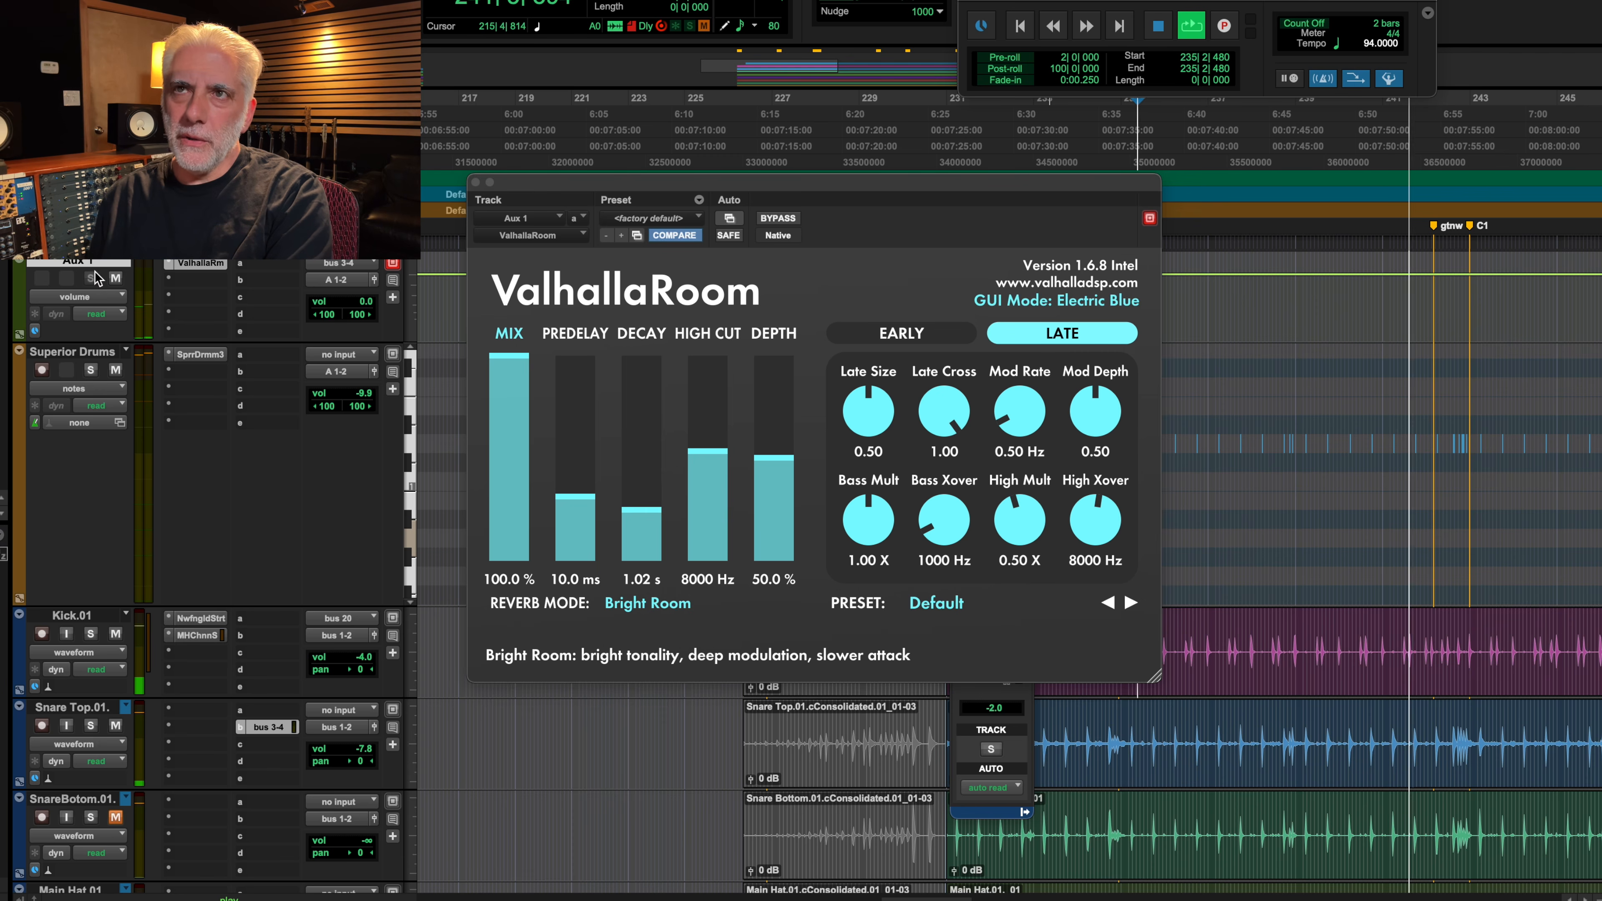
click(115, 278)
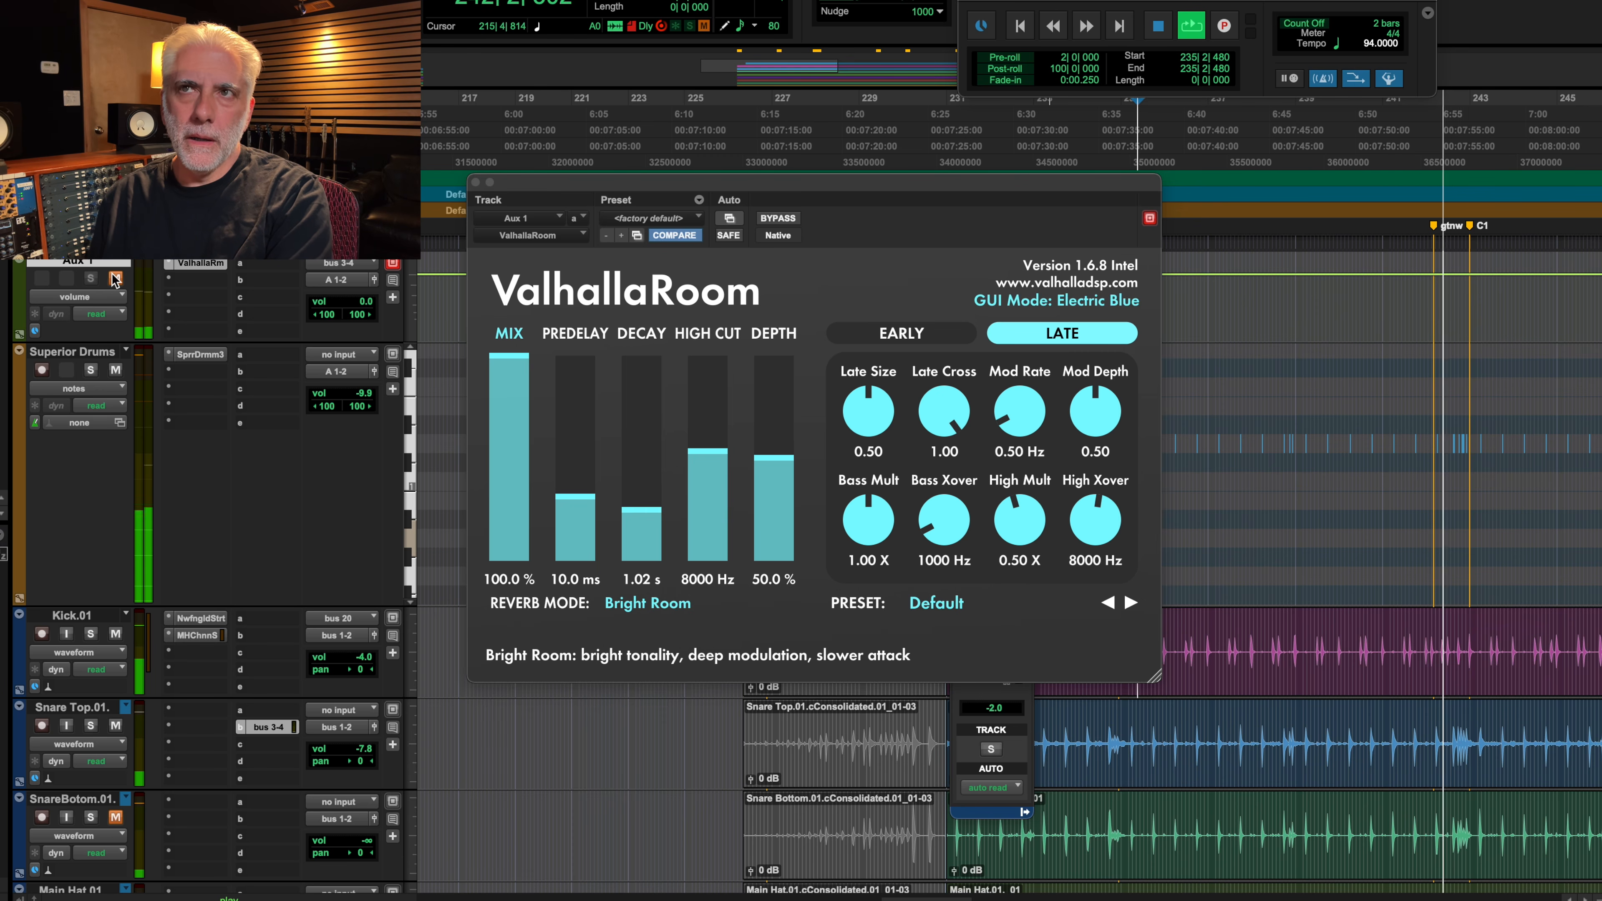
click(115, 278)
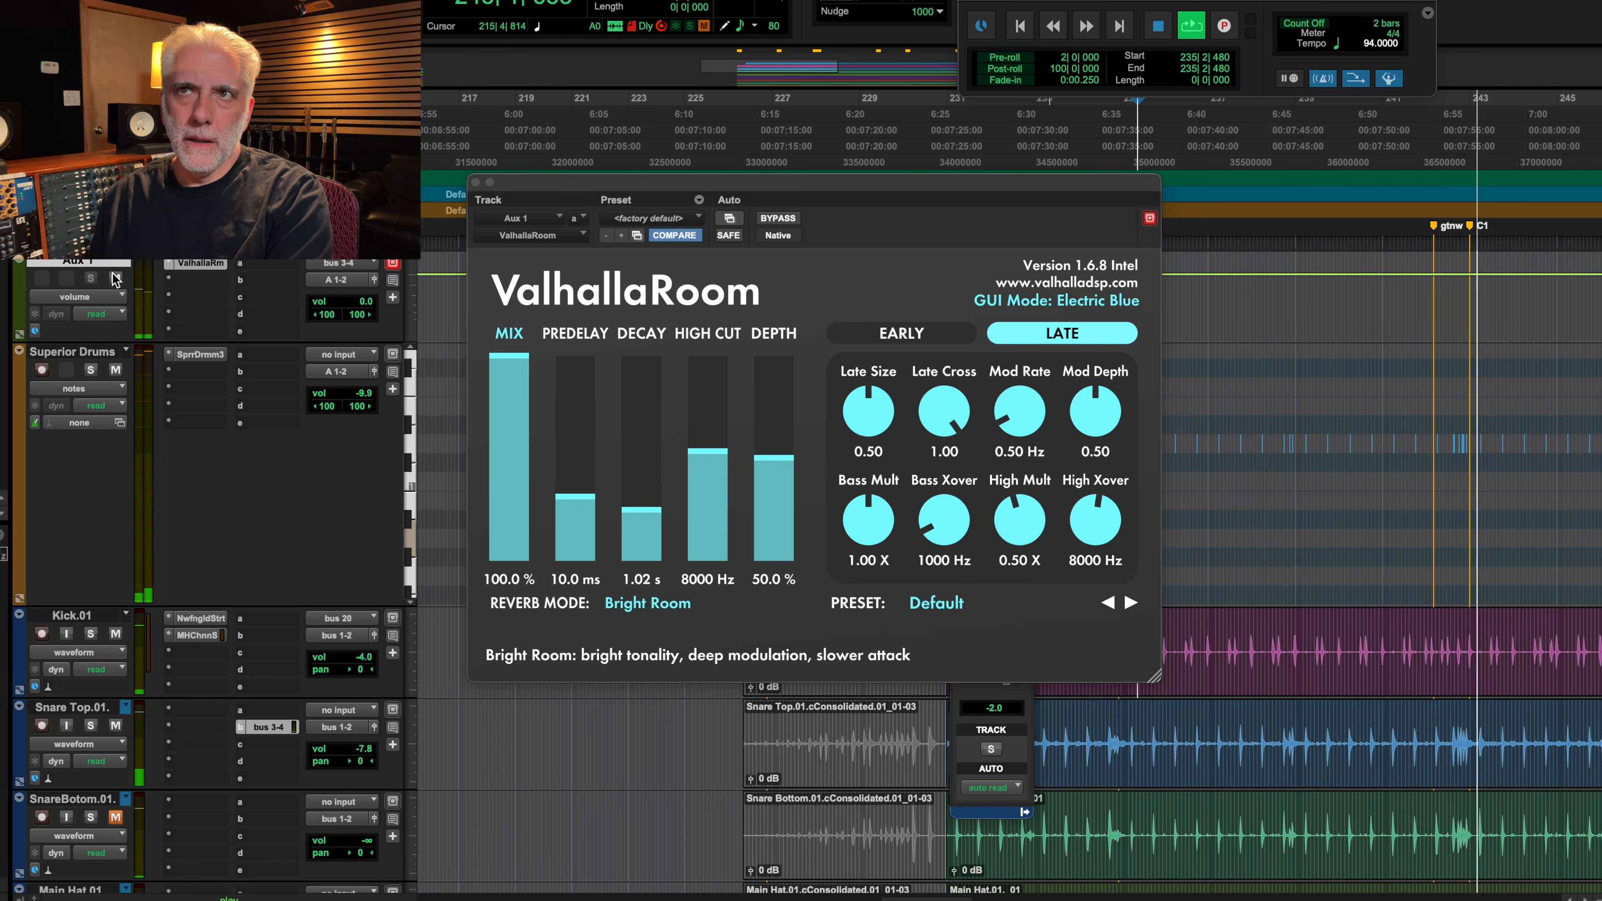
Step: Rename the Aux 1 track as Drum Verb and close the ValhallaRoom window
double_click(74, 262)
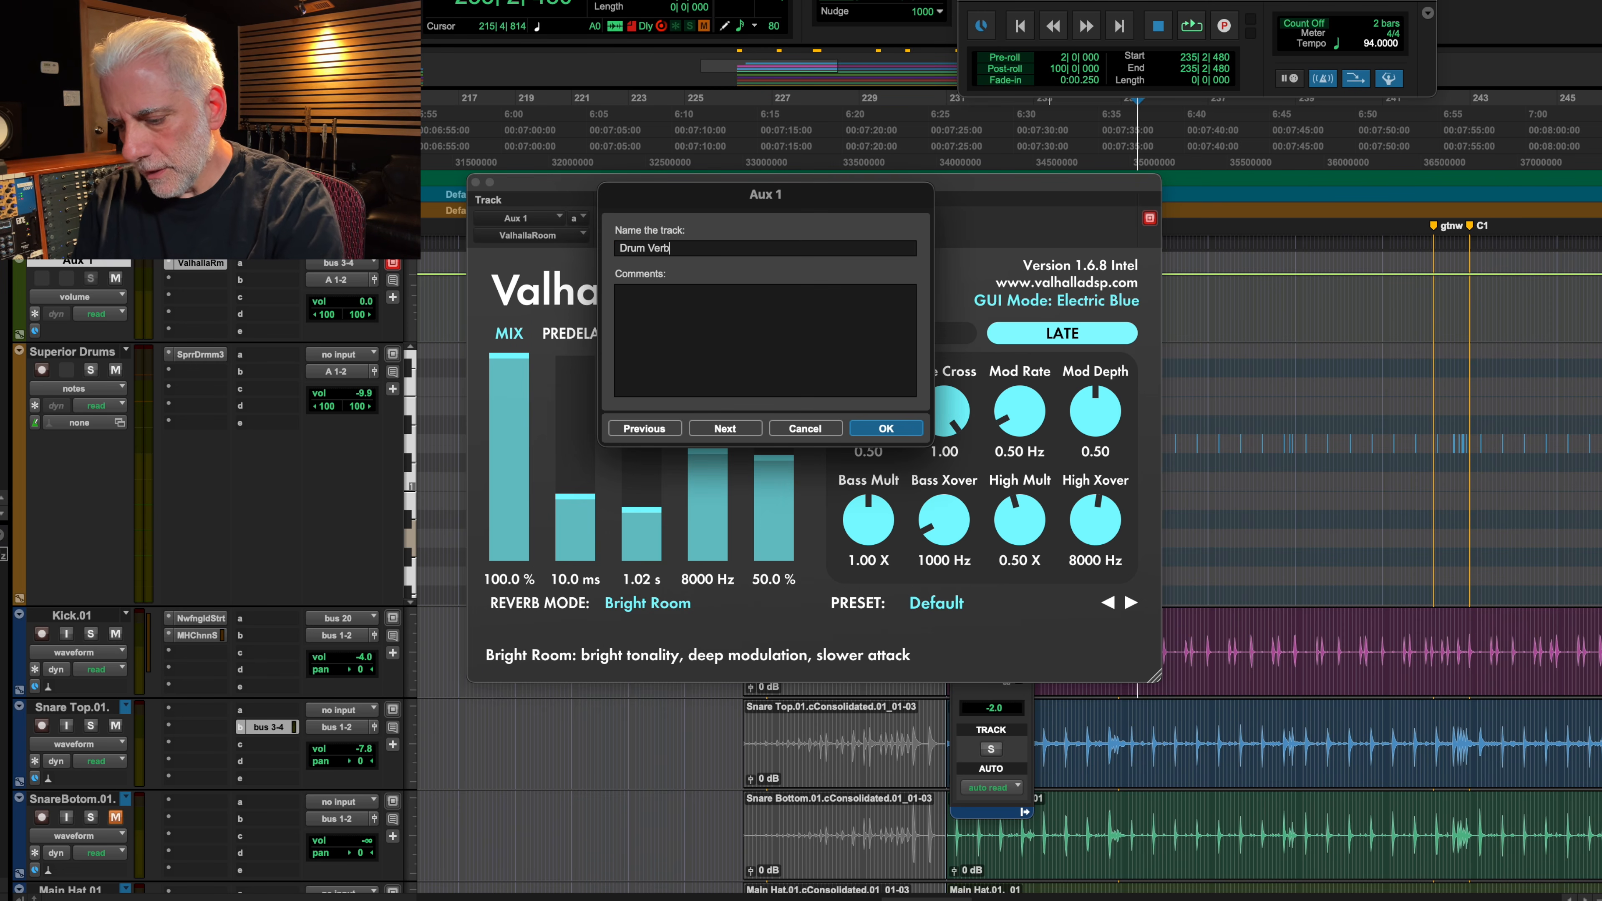
key(Return)
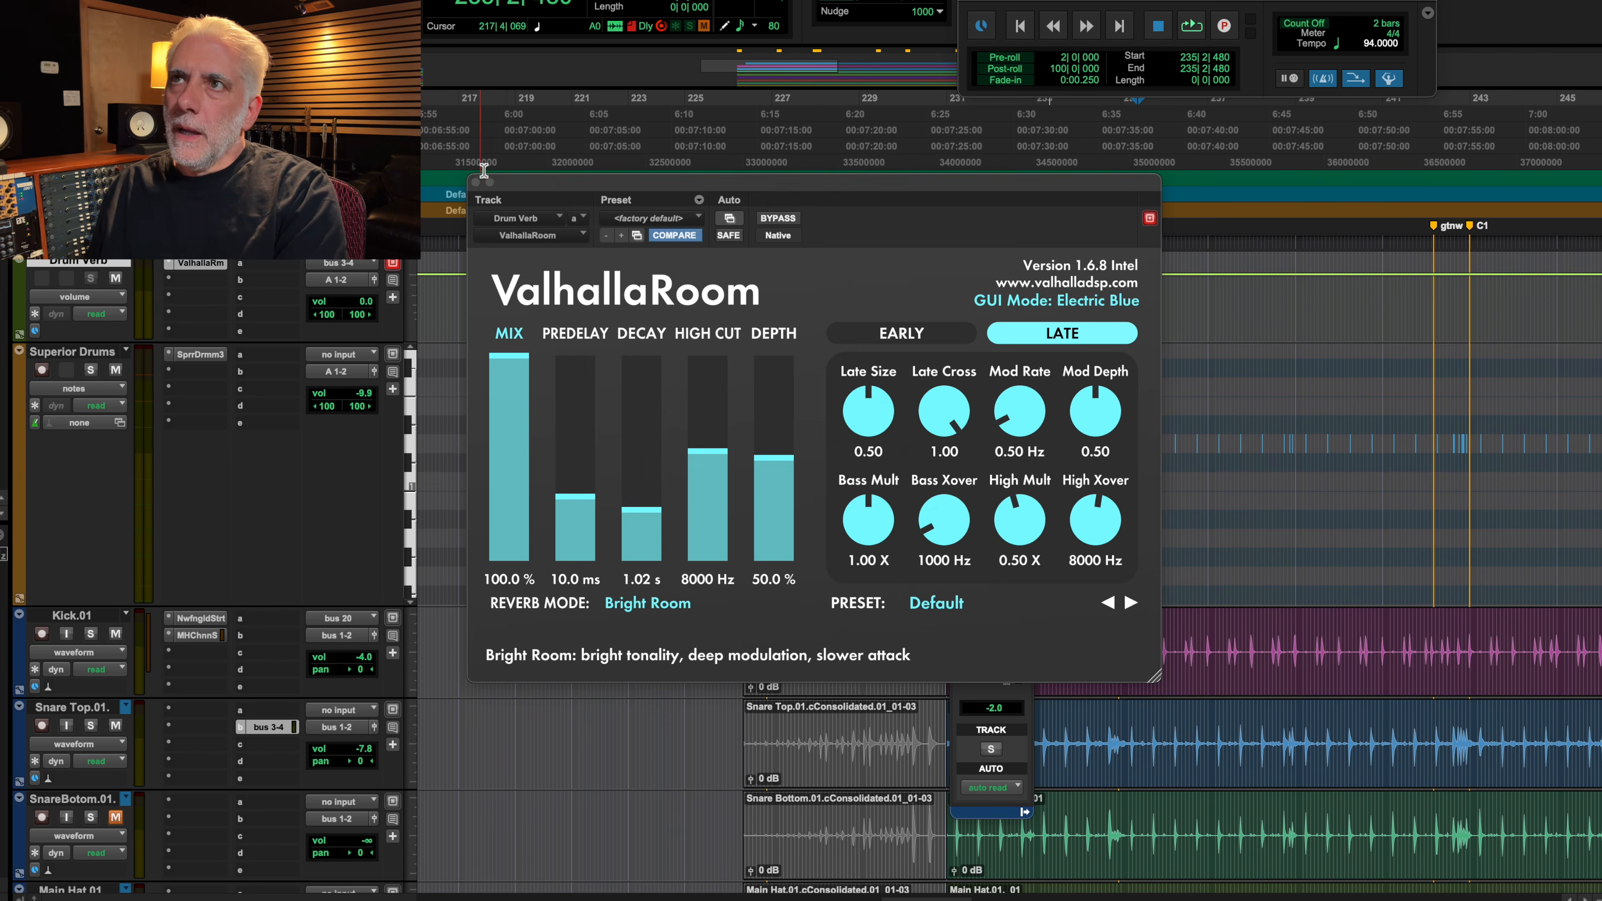
click(476, 183)
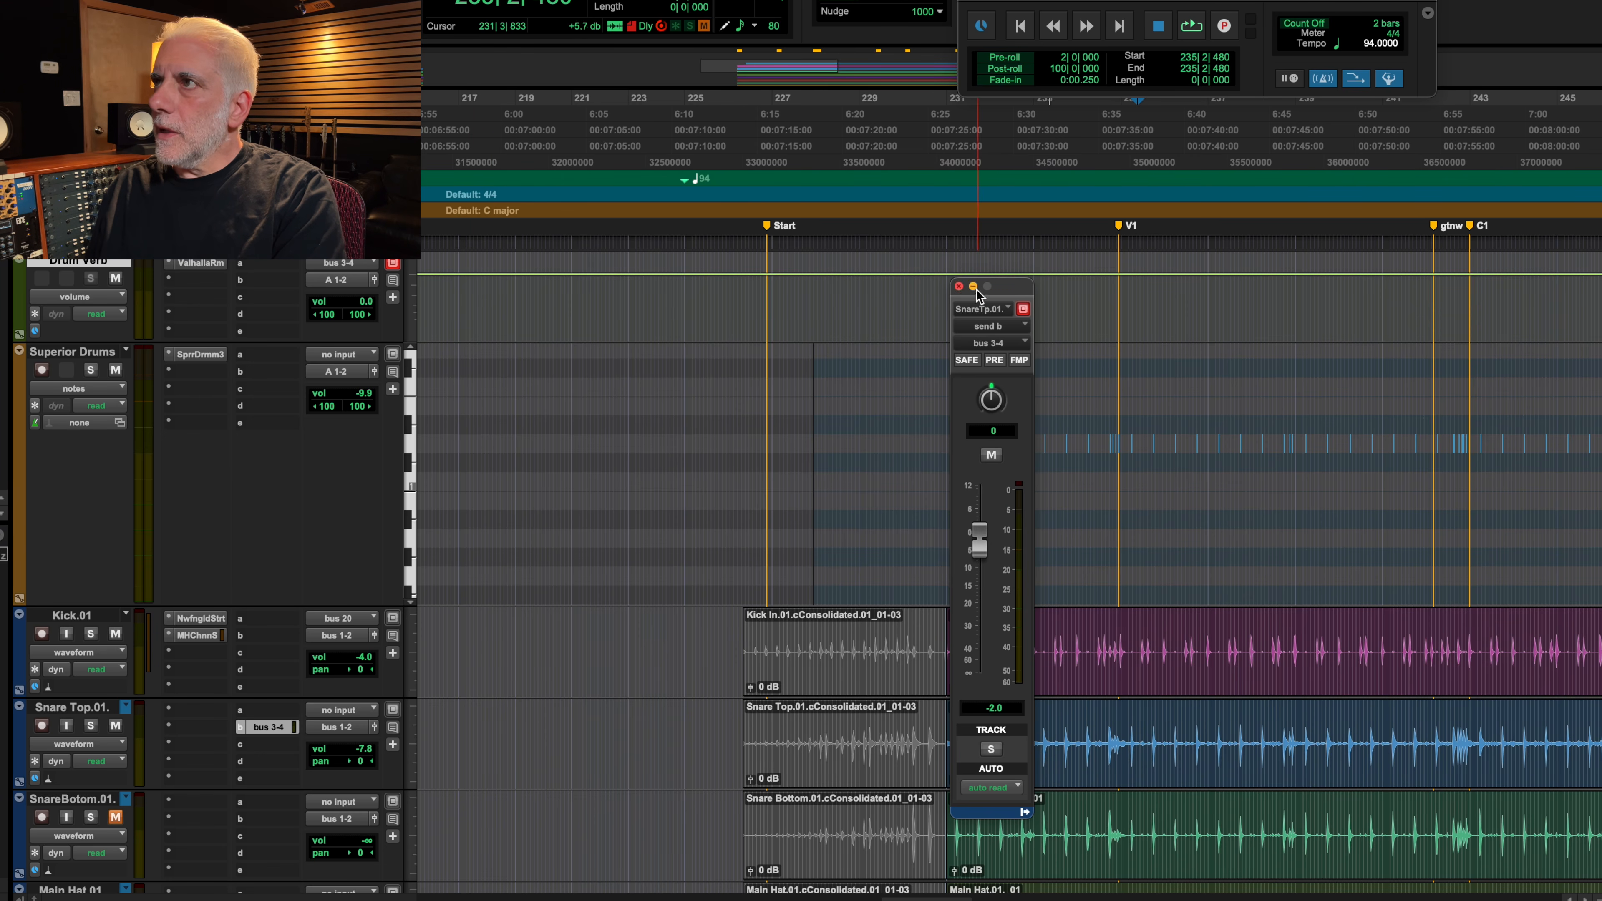
Step: Play from the V1 marker and compare the drums with the Drum Sub MASTERX and master SSL G Bus inserts bypassed and active
click(1121, 226)
key(space)
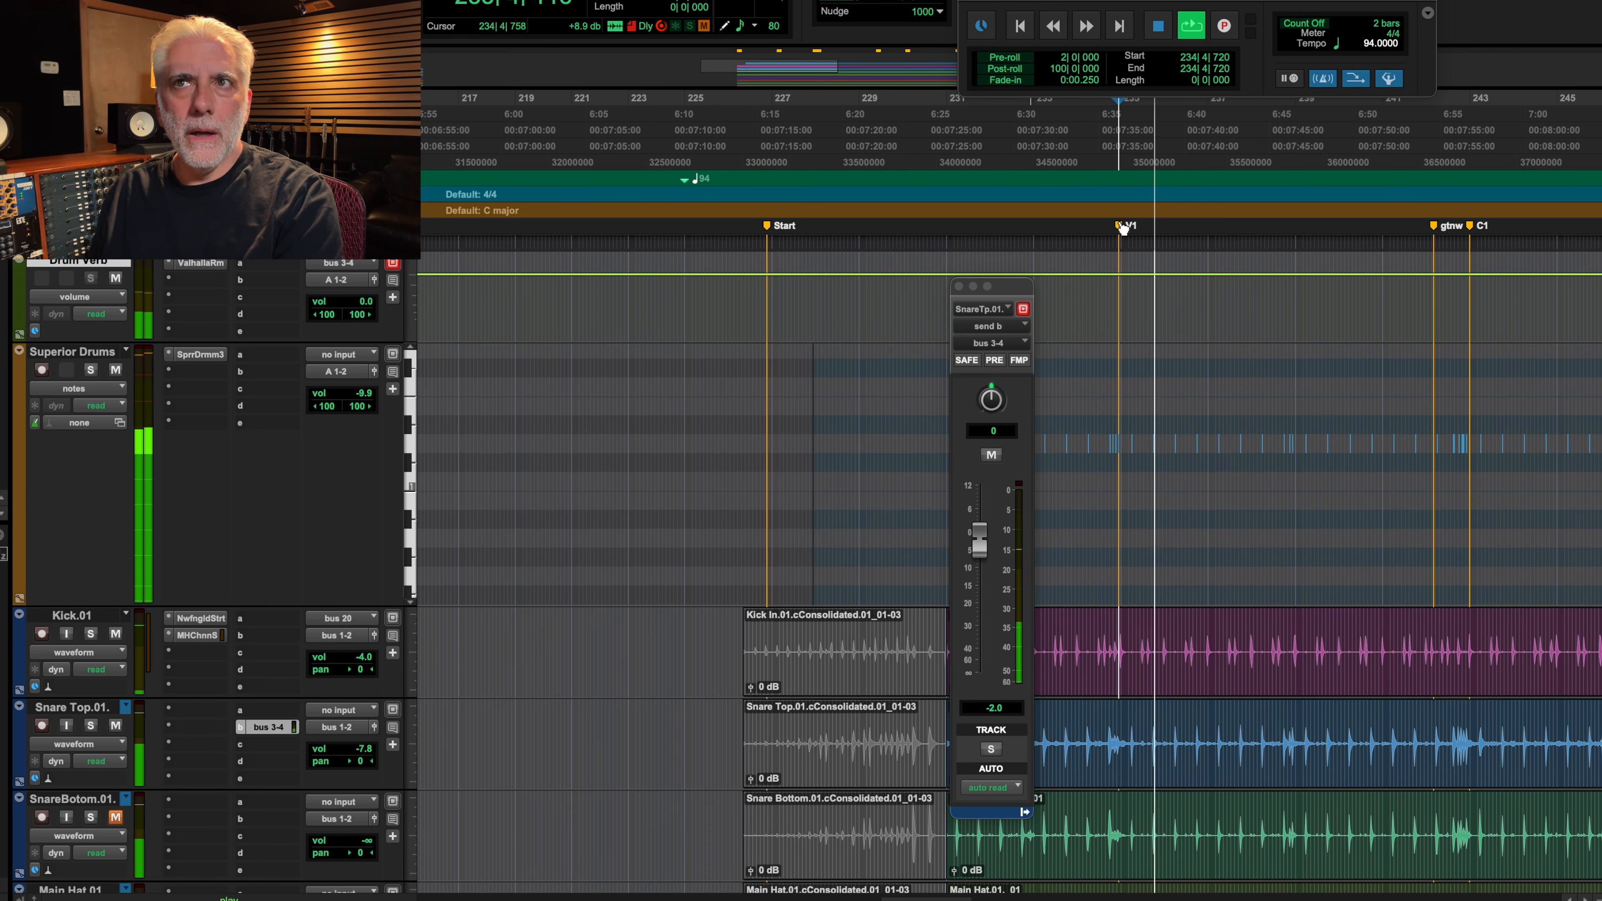
scroll(483, 362, up, 3)
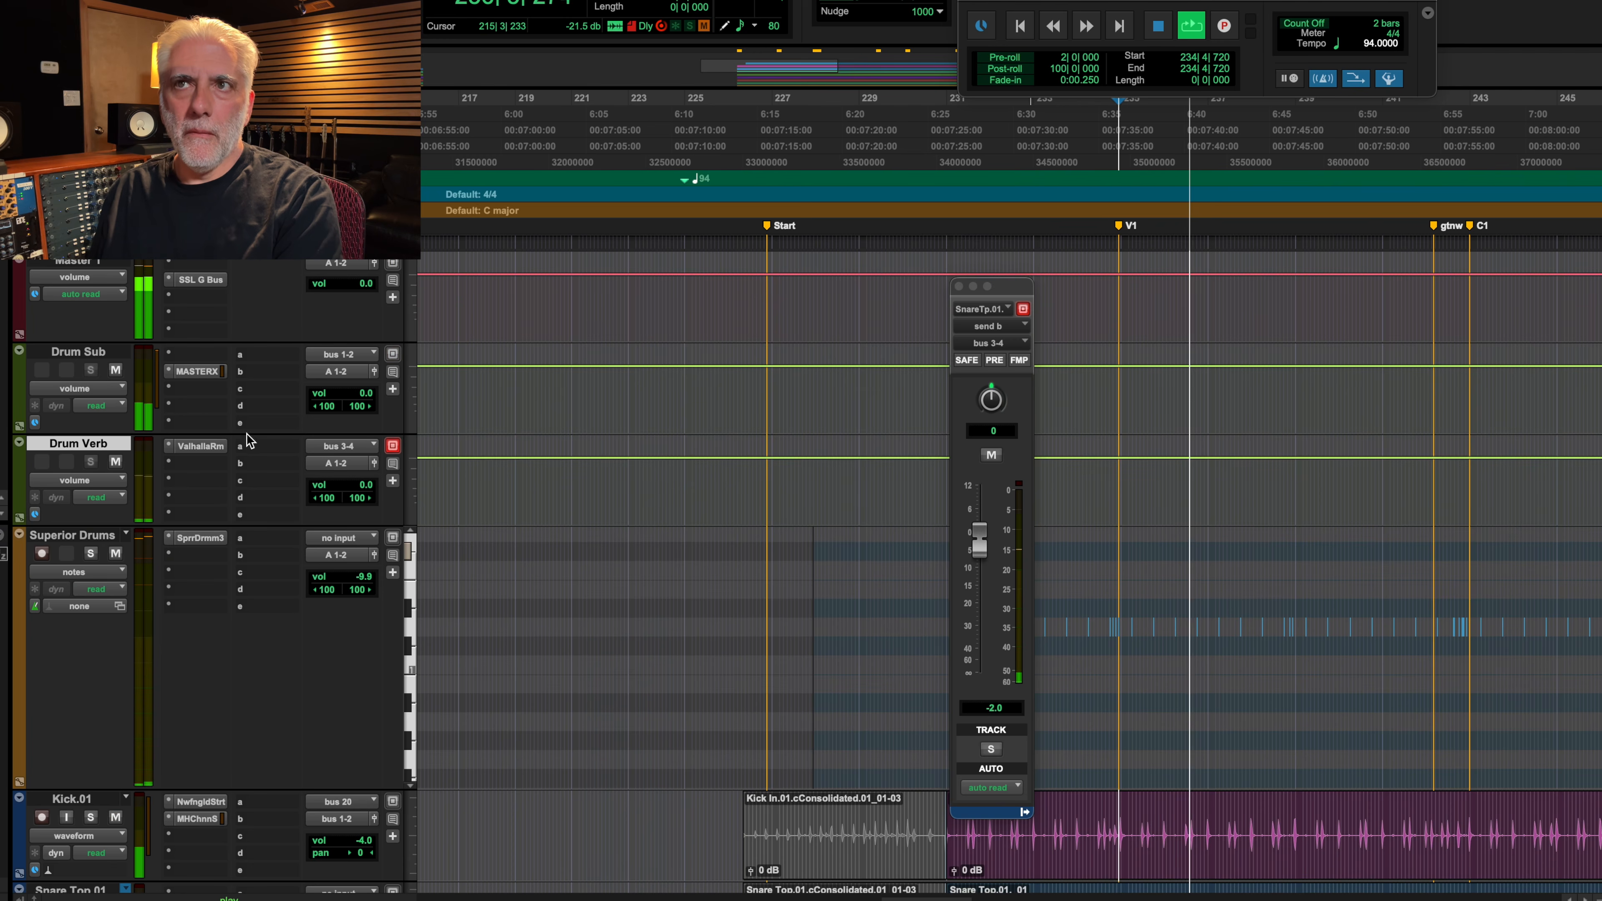
super+click(207, 372)
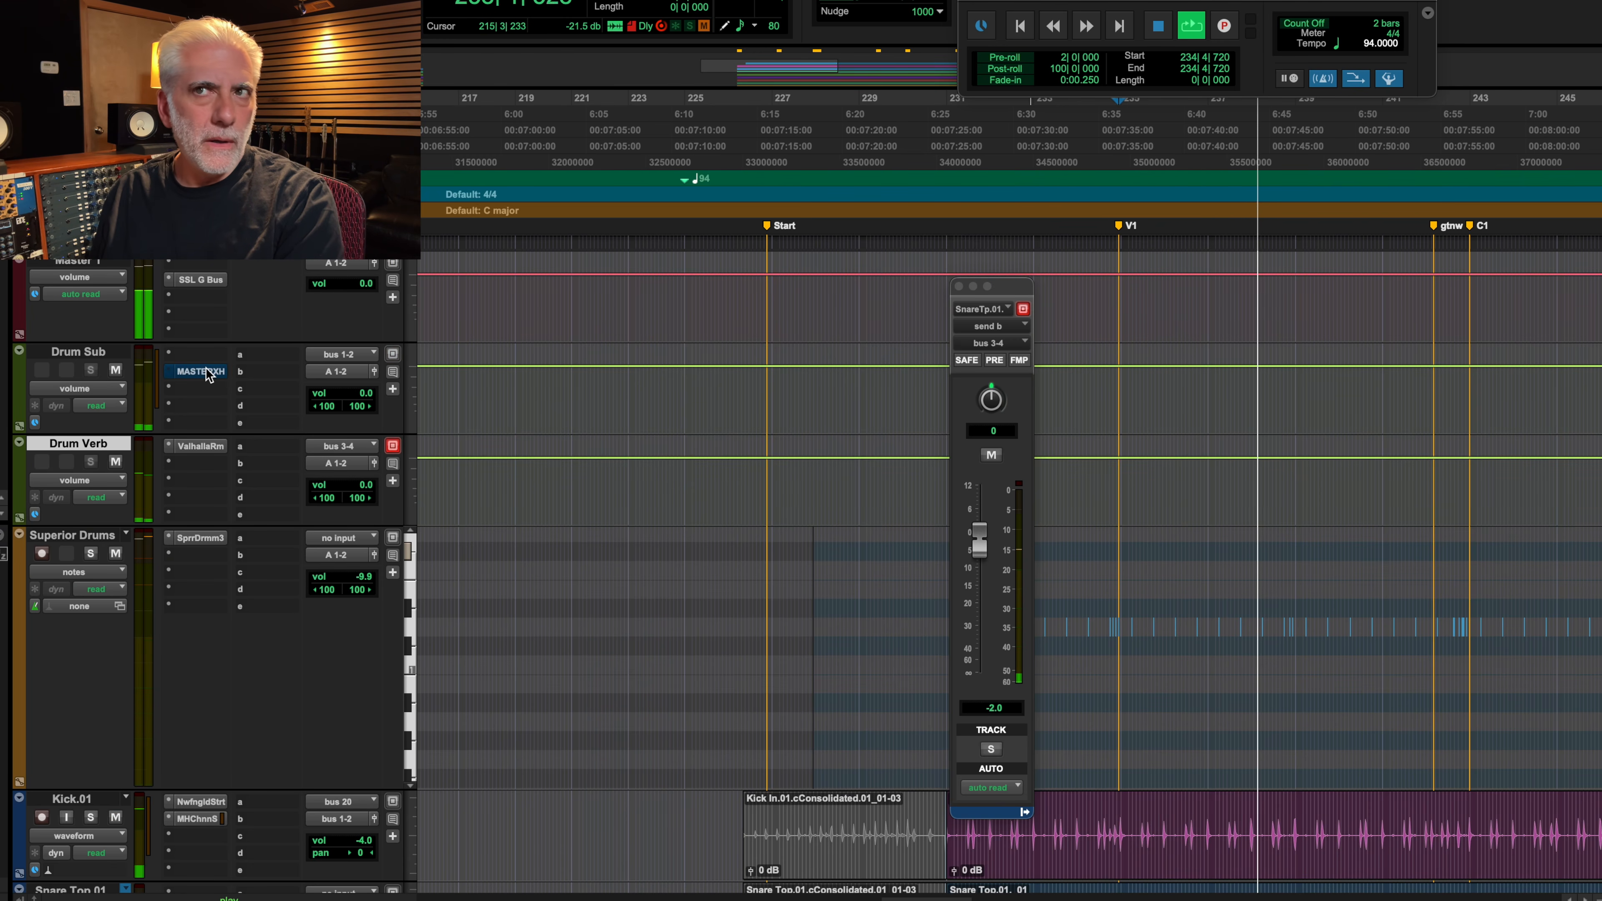
super+click(205, 371)
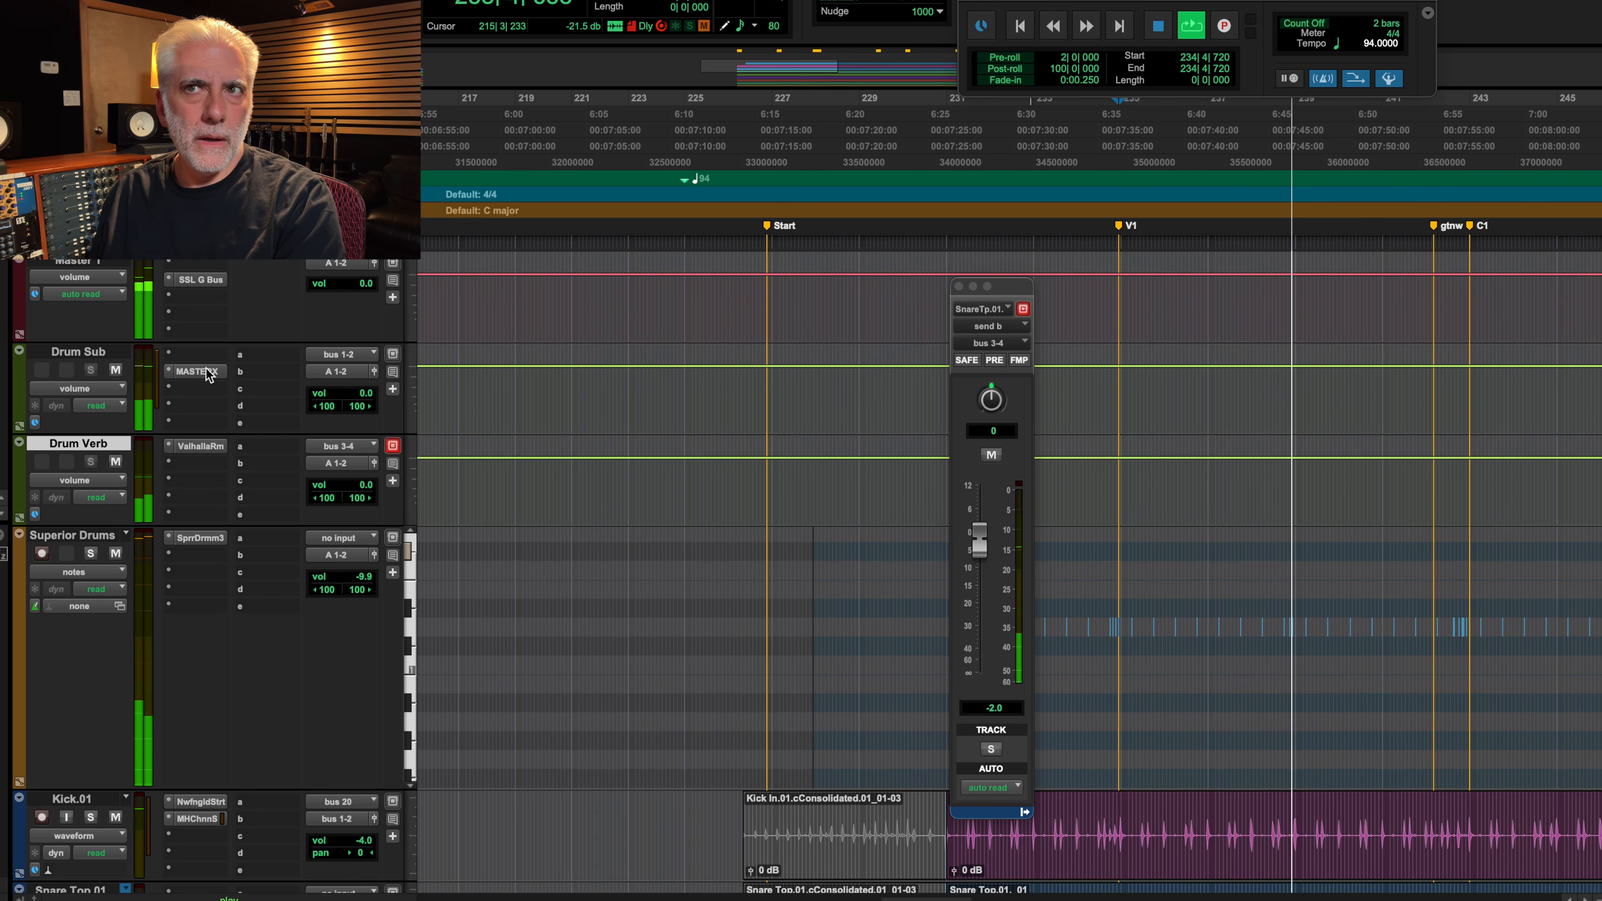
super+click(208, 280)
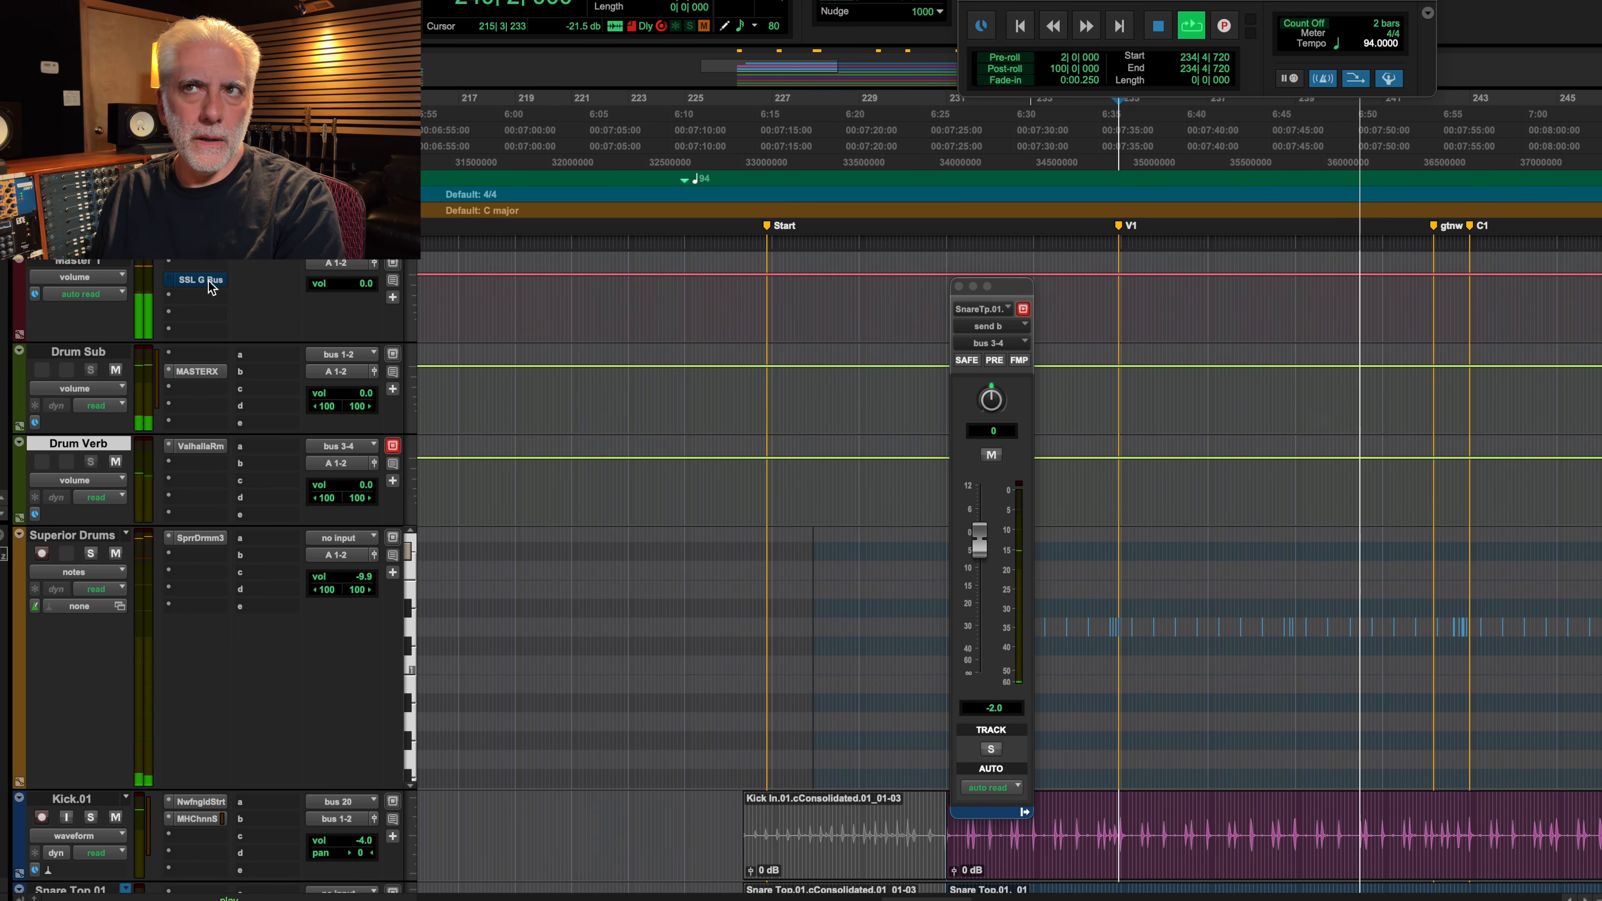
super+click(207, 280)
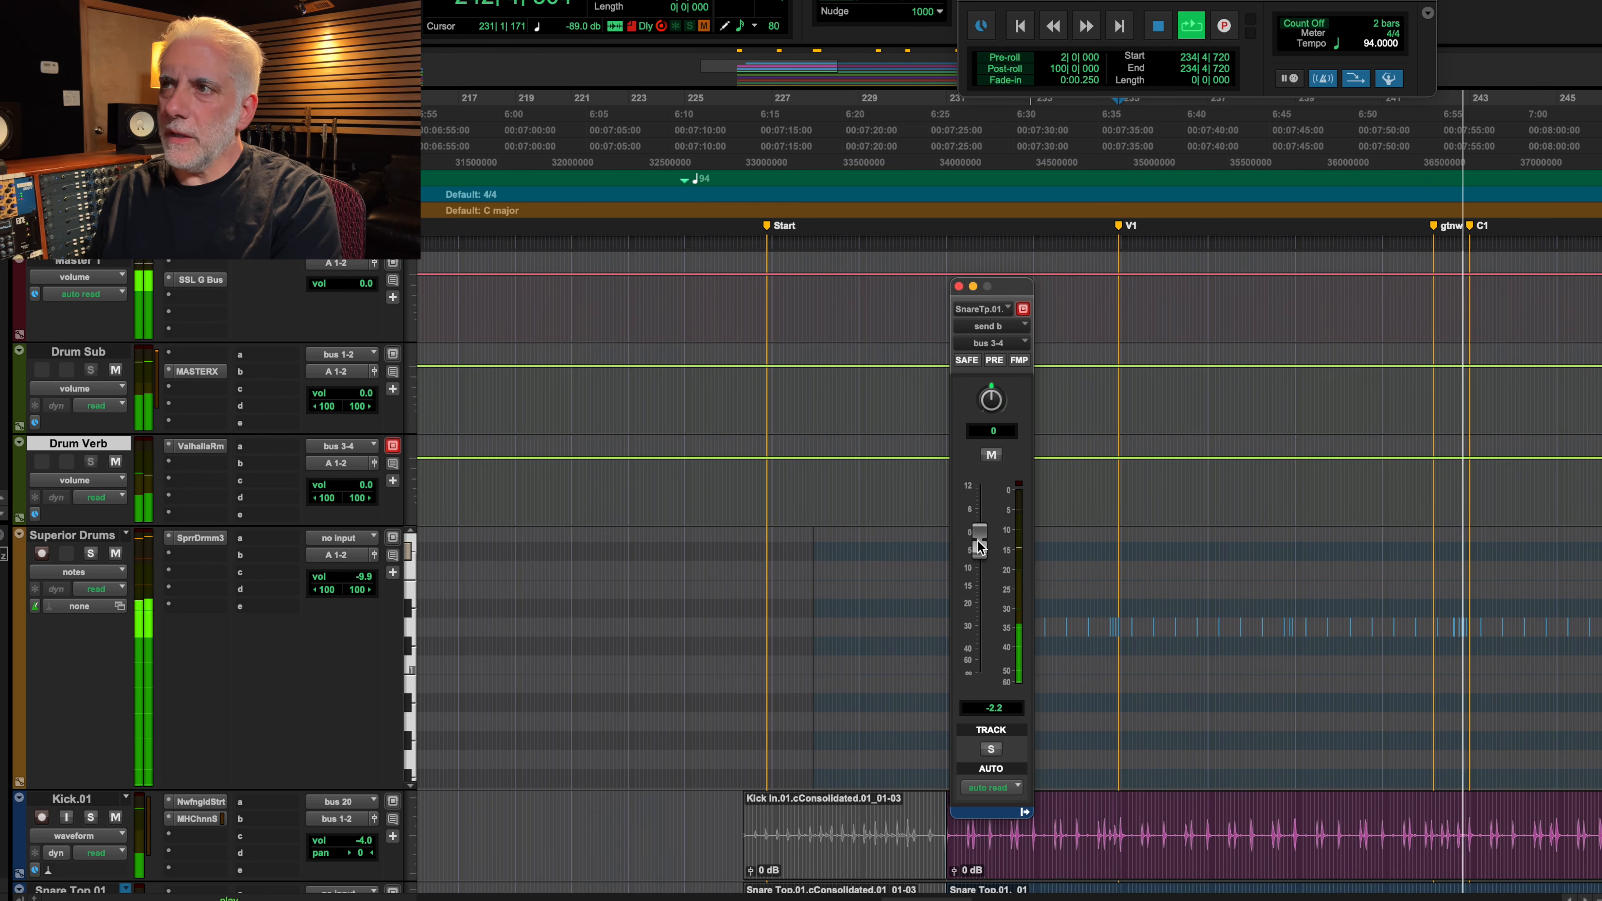
Step: Lower the Snare Top.01 reverb send to -3.3 and set the Superior Drums volume to -7.3 during playback
drag(978, 547, 975, 544)
scroll(652, 650, down, 5)
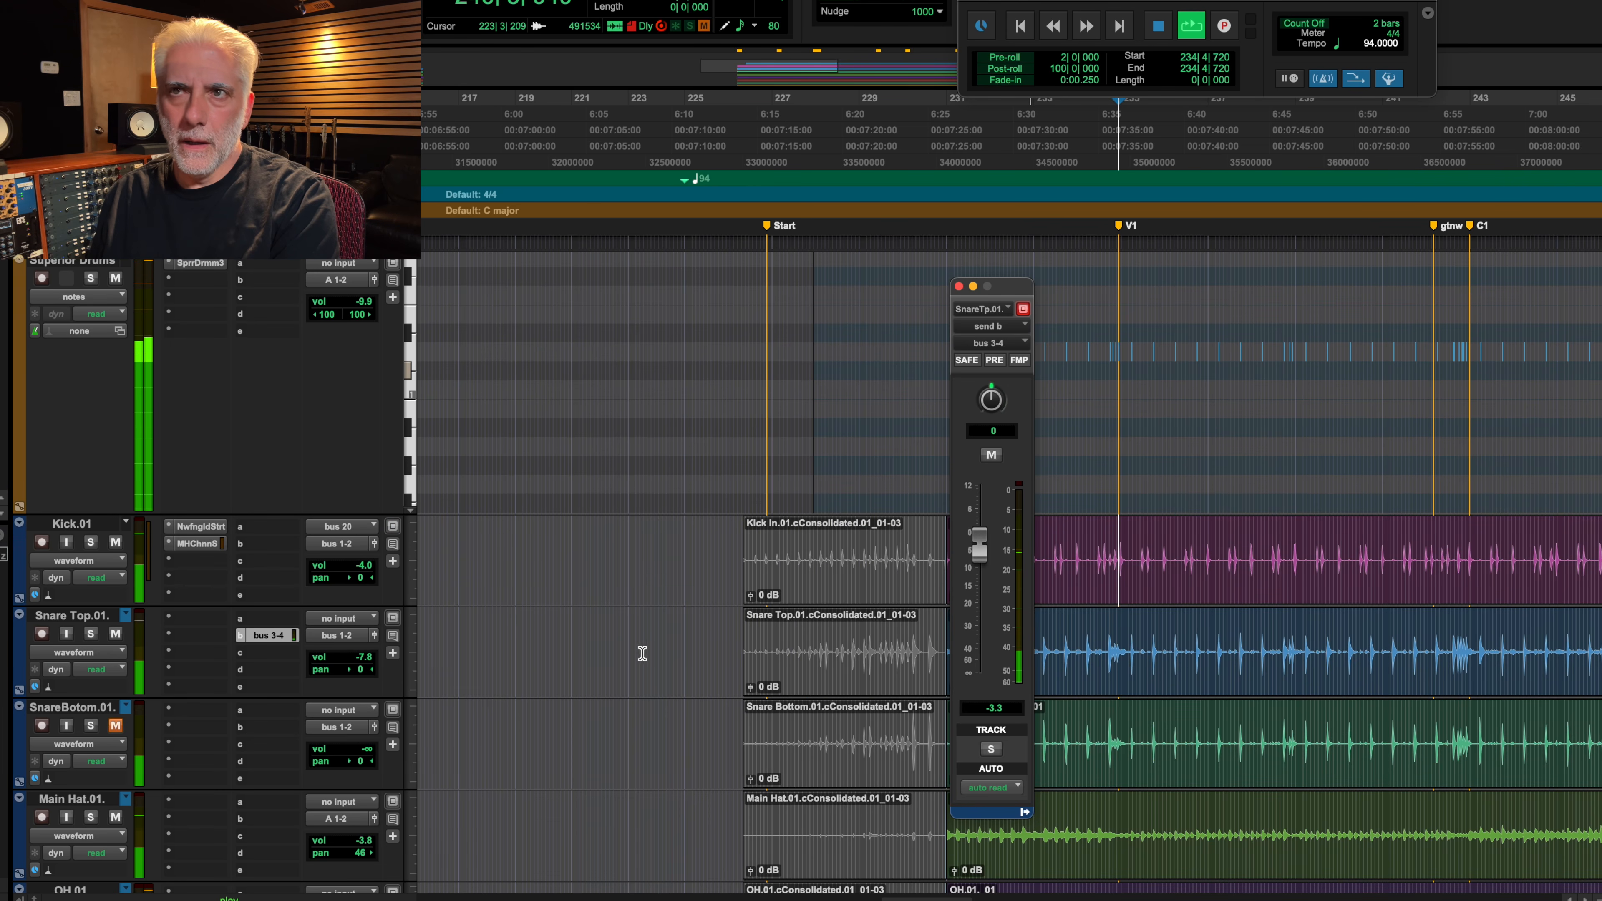
key(space)
click(335, 304)
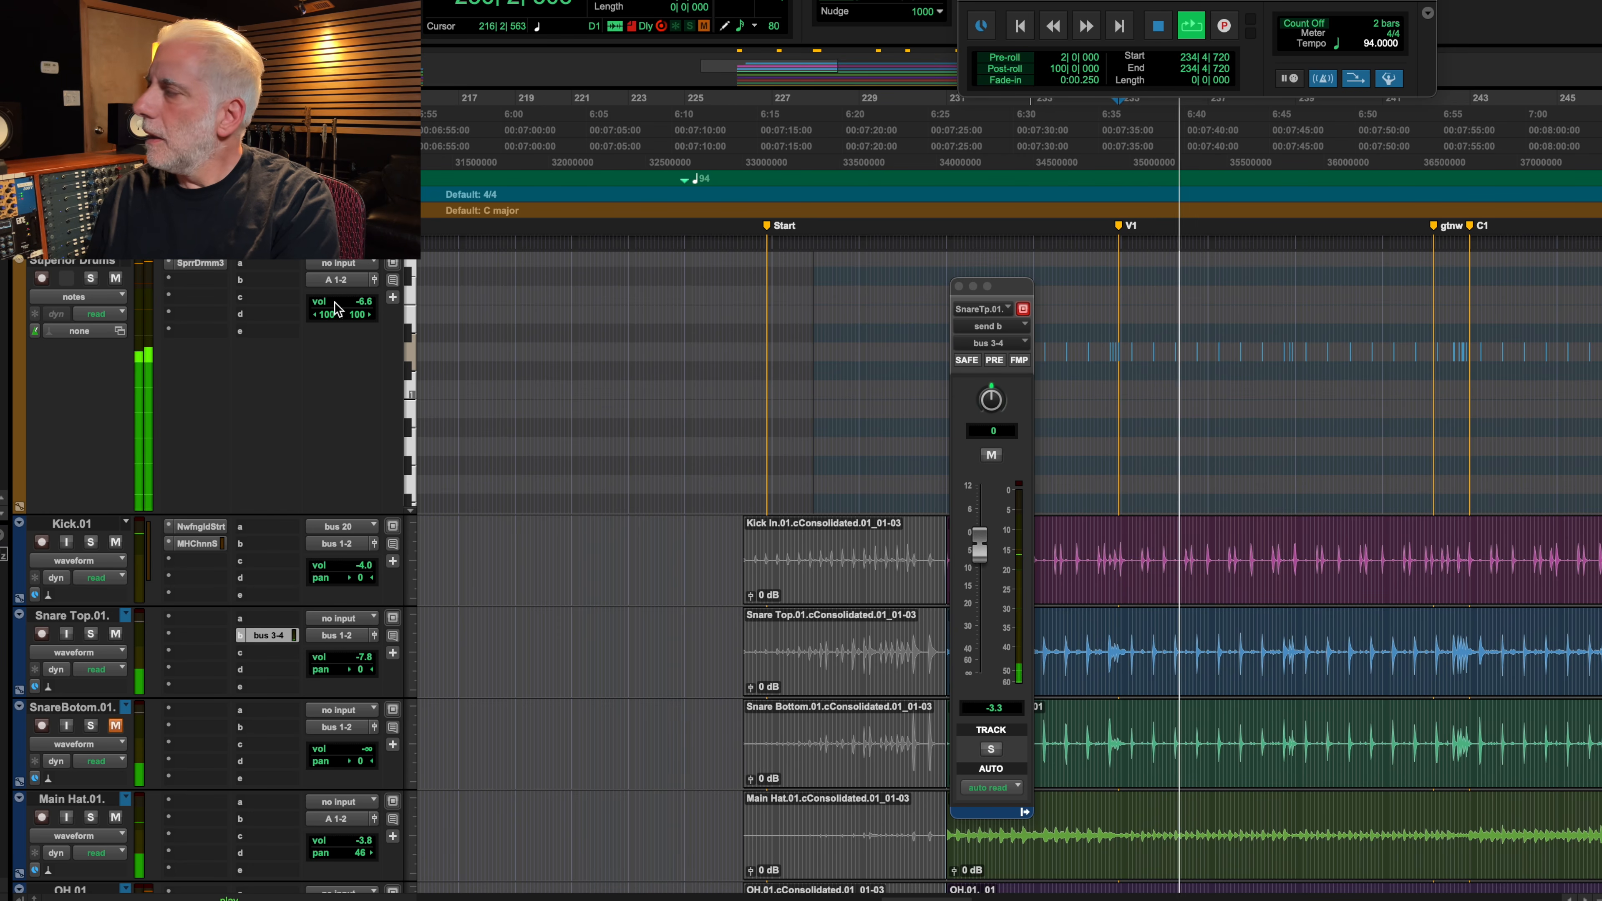
drag(335, 309, 339, 309)
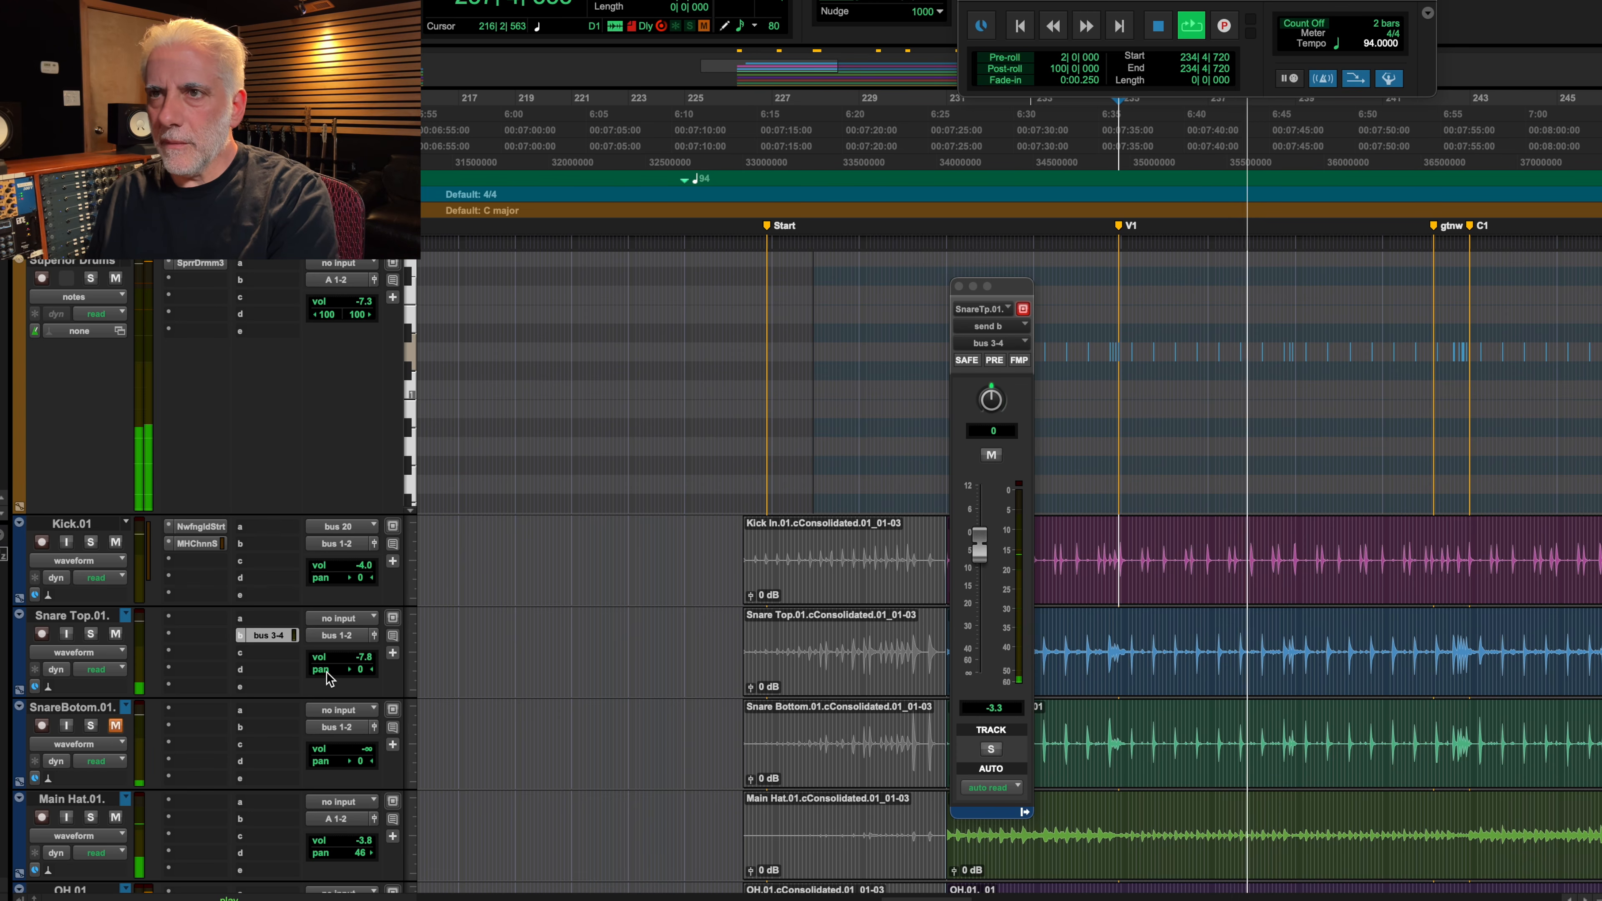
drag(338, 661, 339, 661)
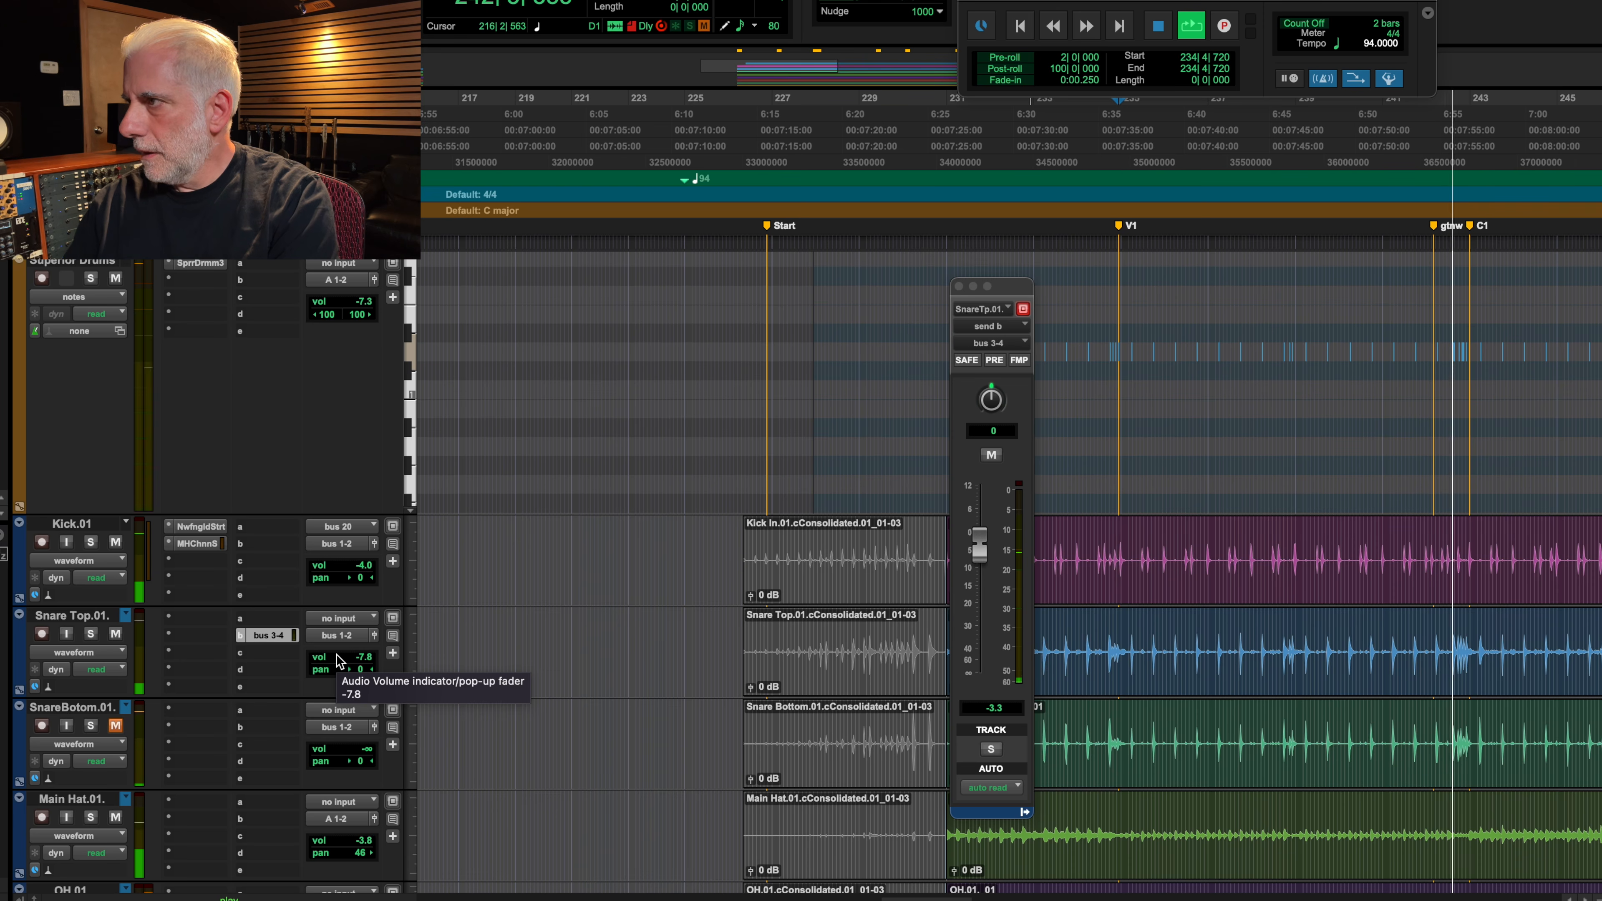
key(space)
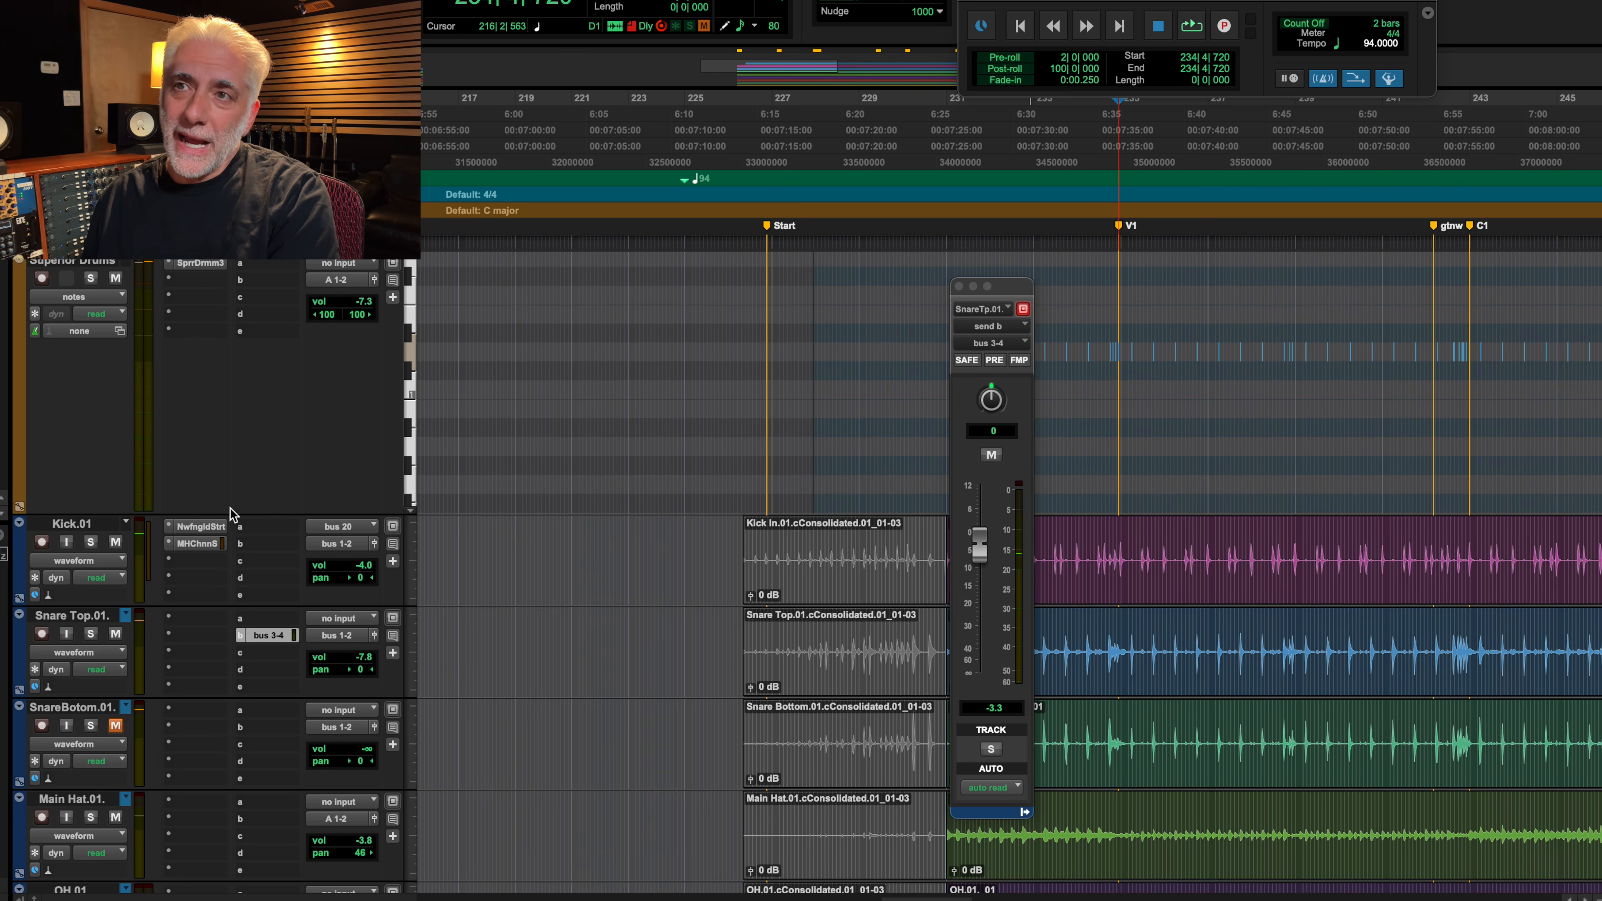
Step: Send Kick.01 to bus 3-4 and set the send level to -8.4 while playing the mix
click(244, 527)
mouse_move(250, 545)
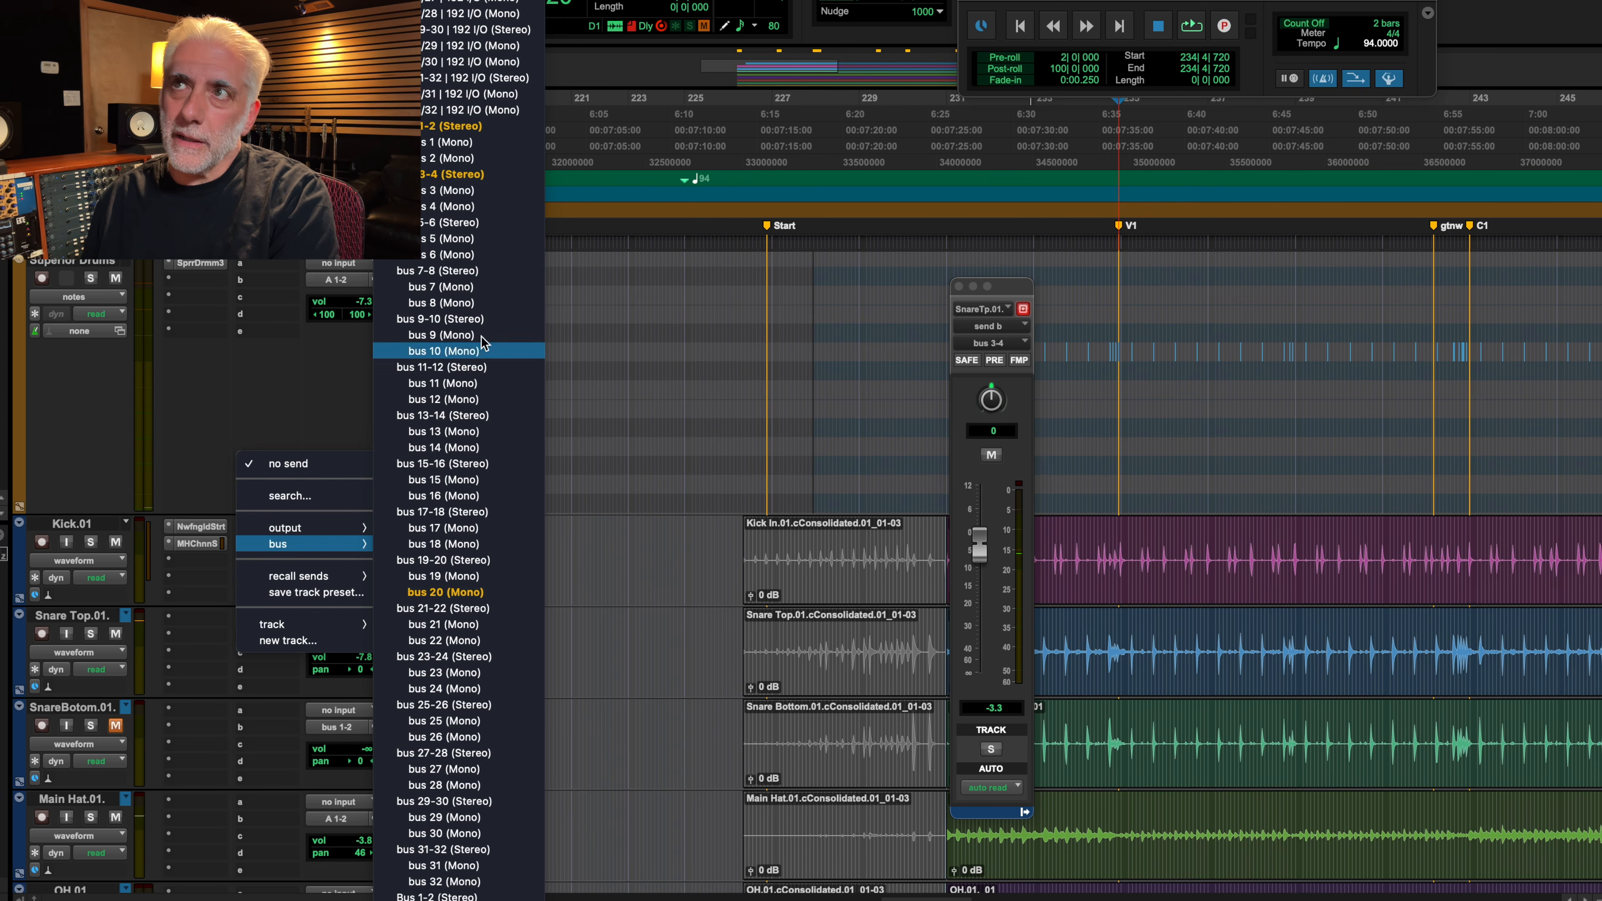
click(483, 176)
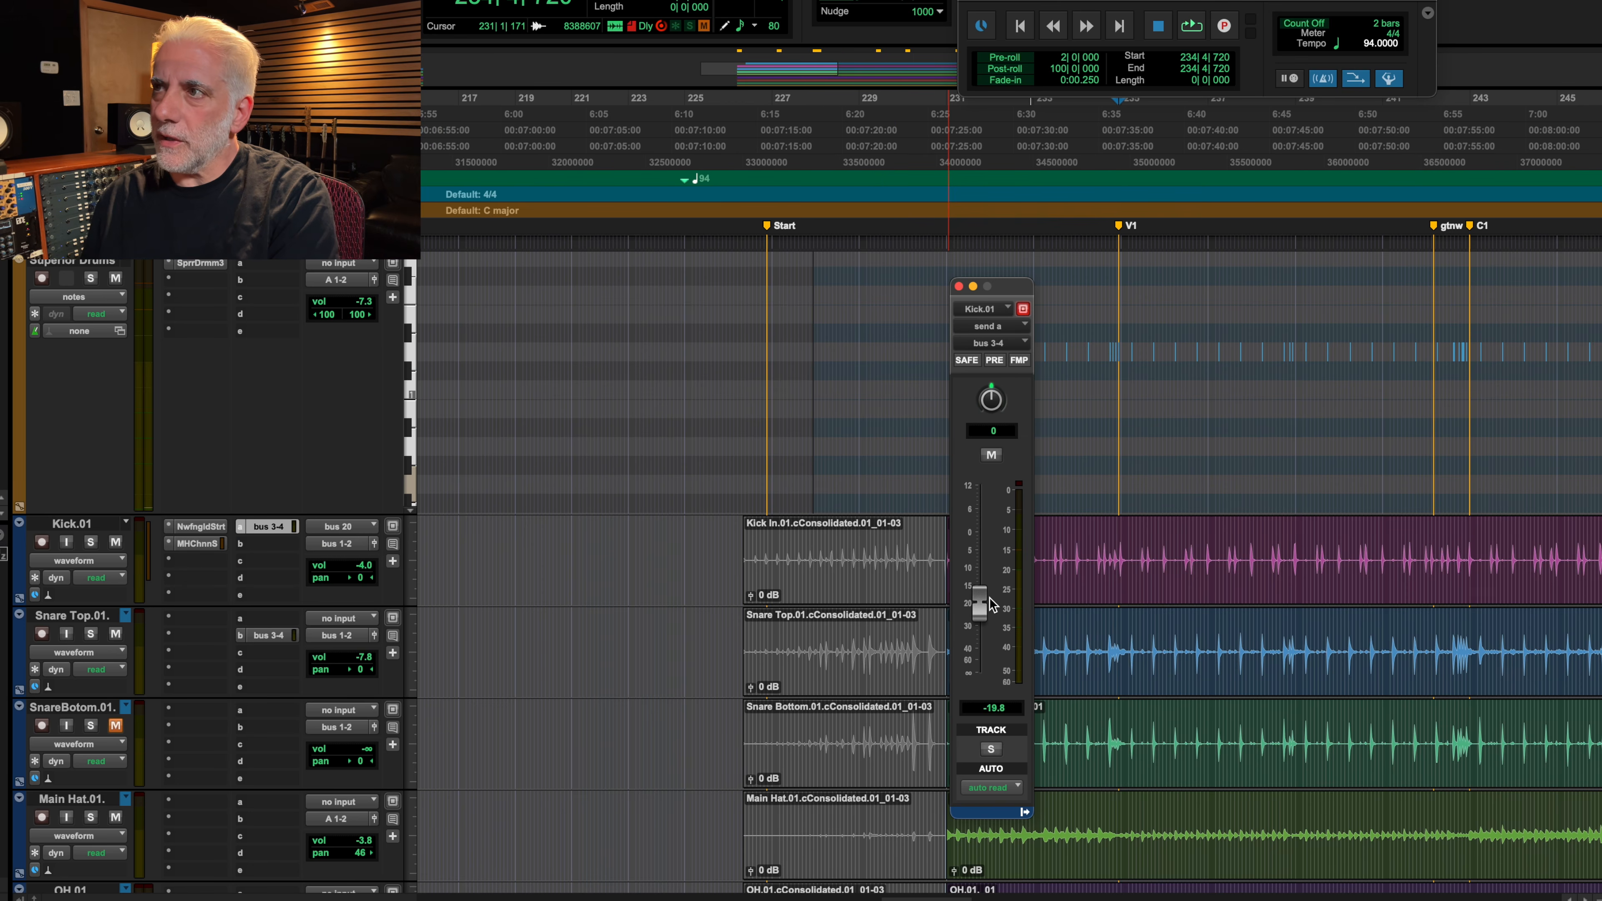
key(space)
drag(988, 596, 995, 561)
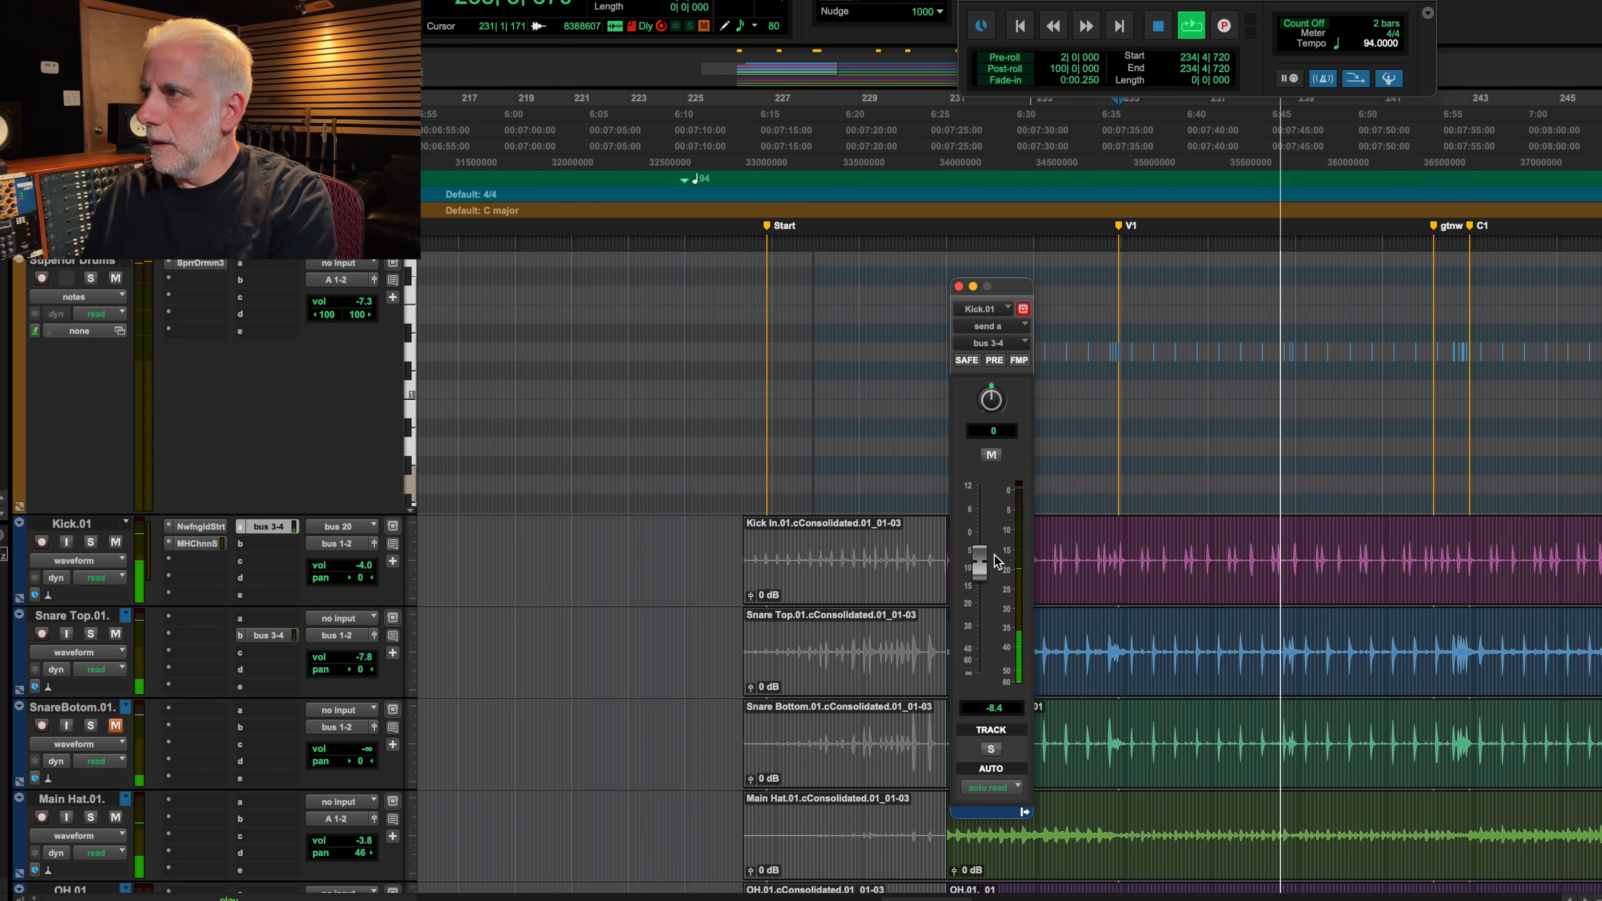
key(space)
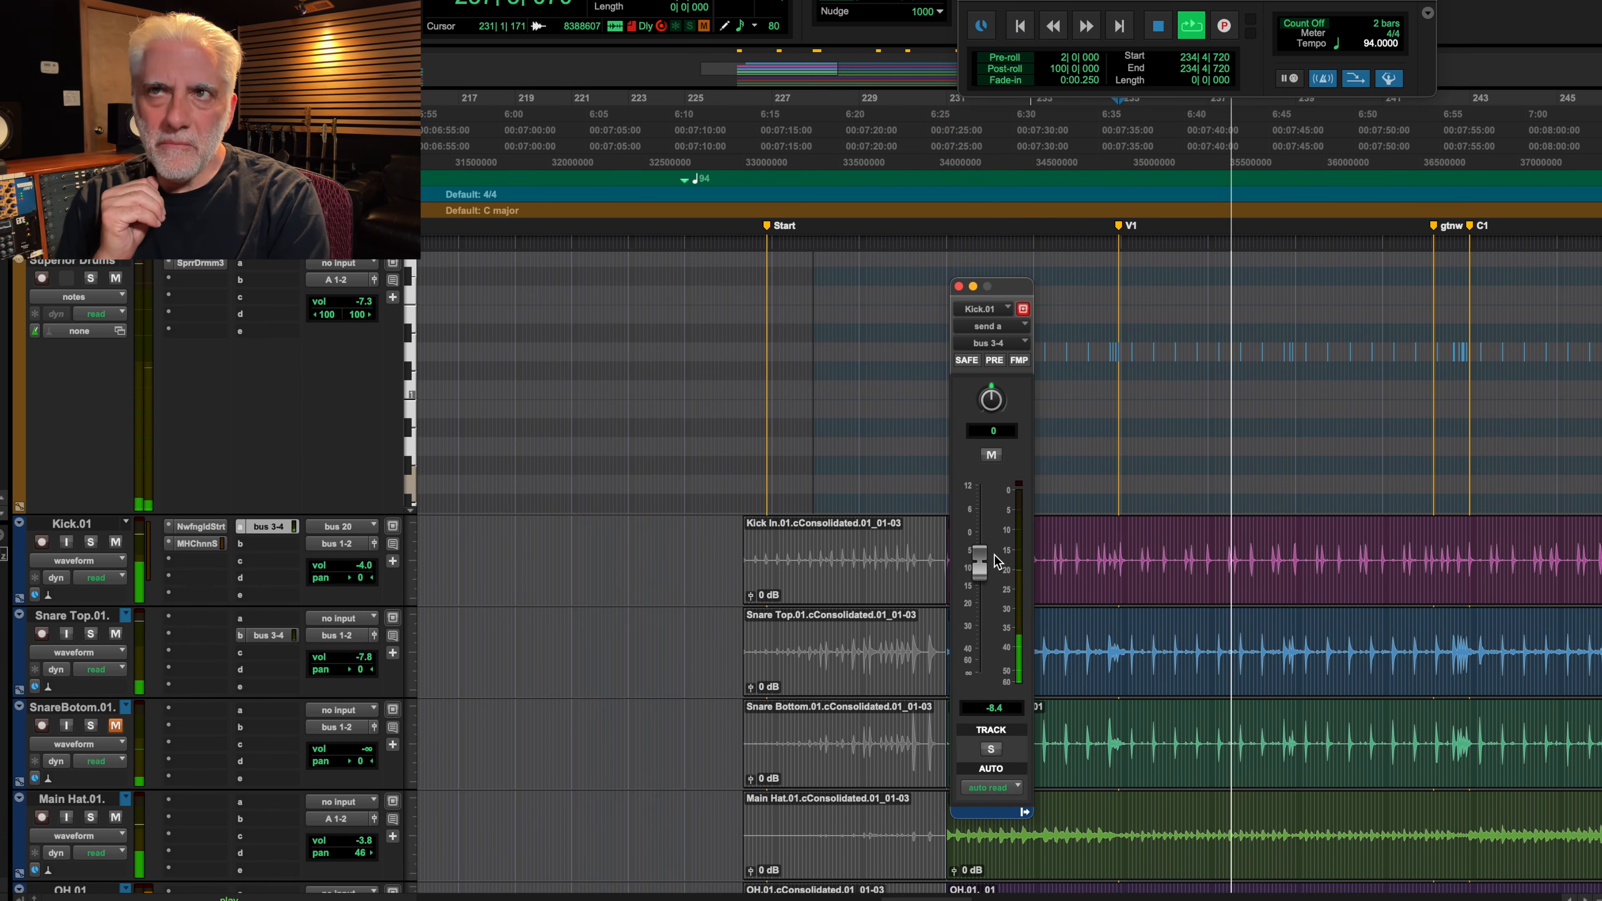
key(space)
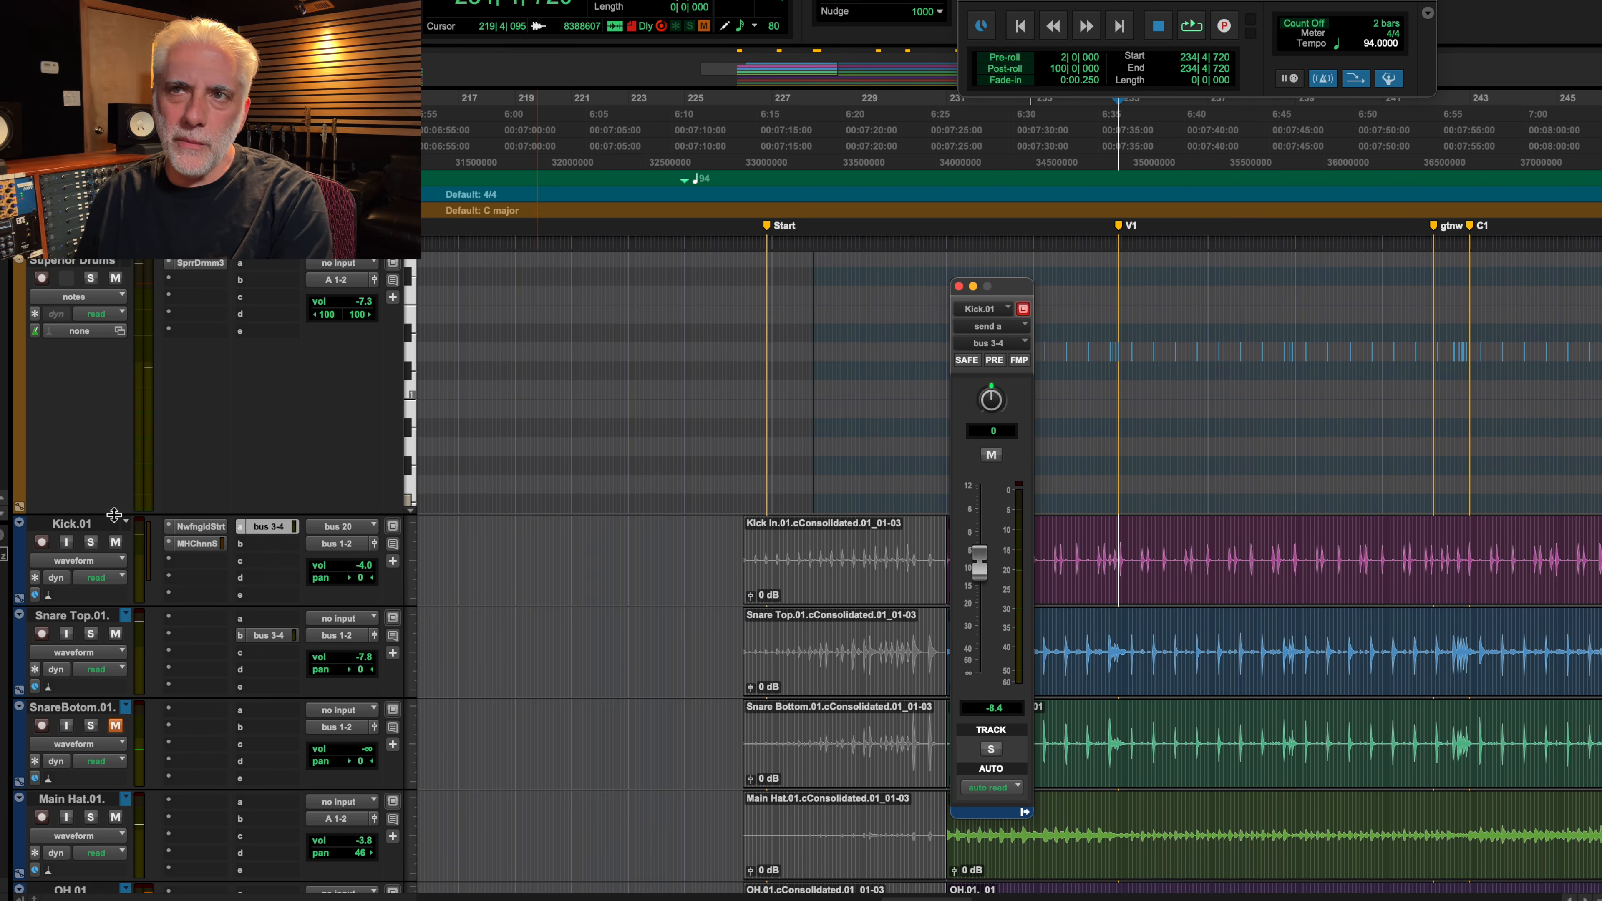
Step: Reduce the Superior Drums track height and send the track to bus 3-4 at -14.7
drag(114, 515, 111, 379)
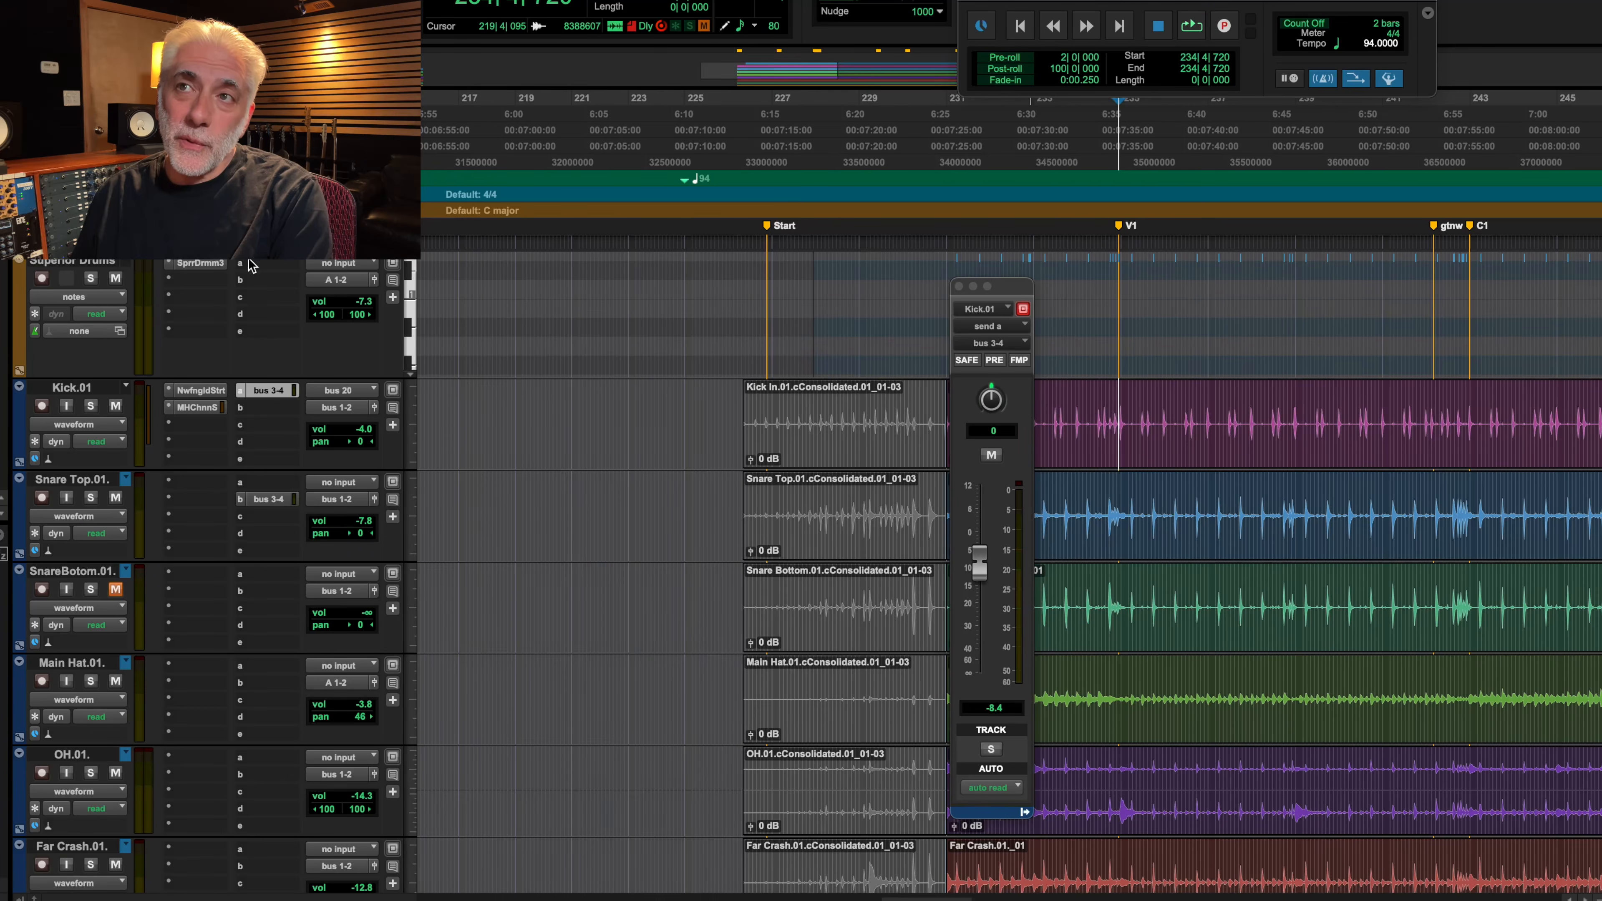
click(242, 269)
mouse_move(258, 279)
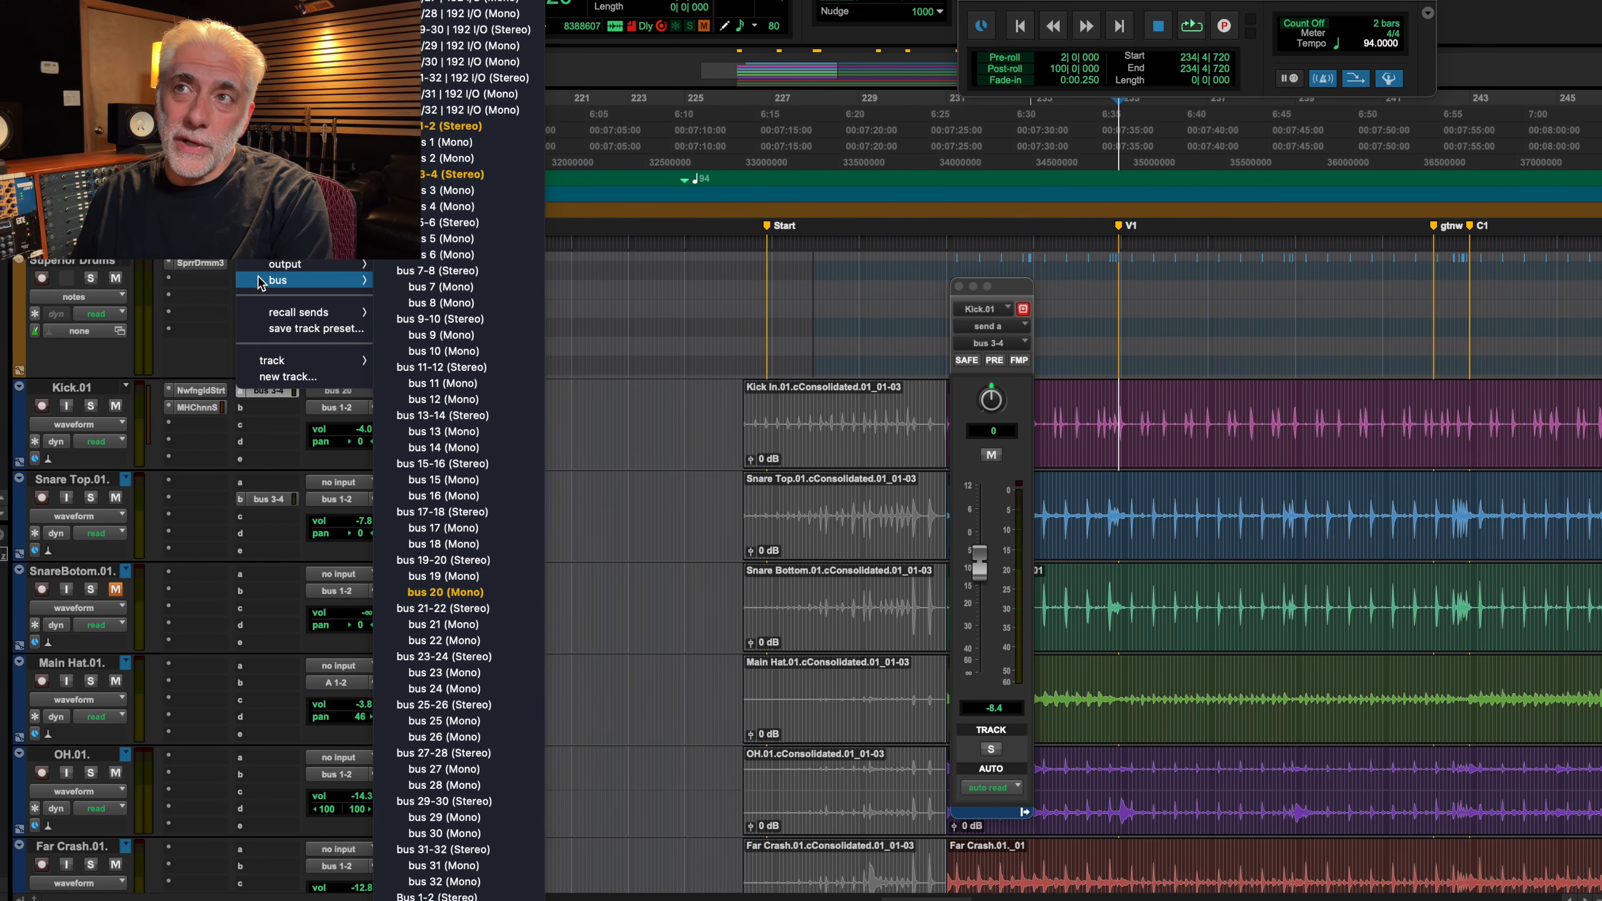
click(453, 180)
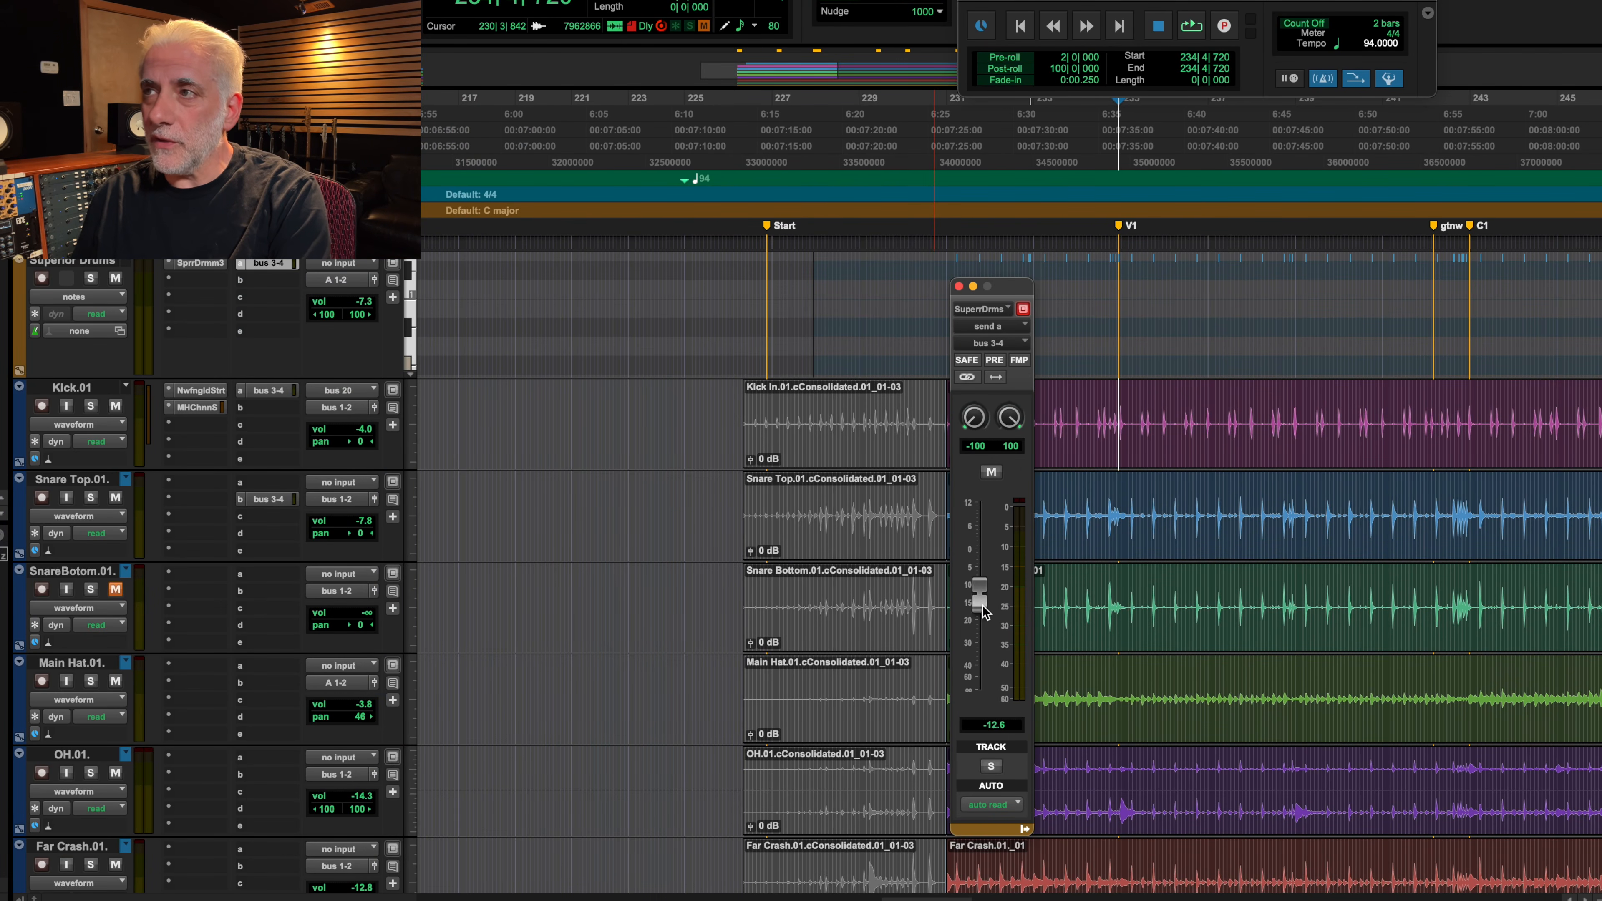
key(space)
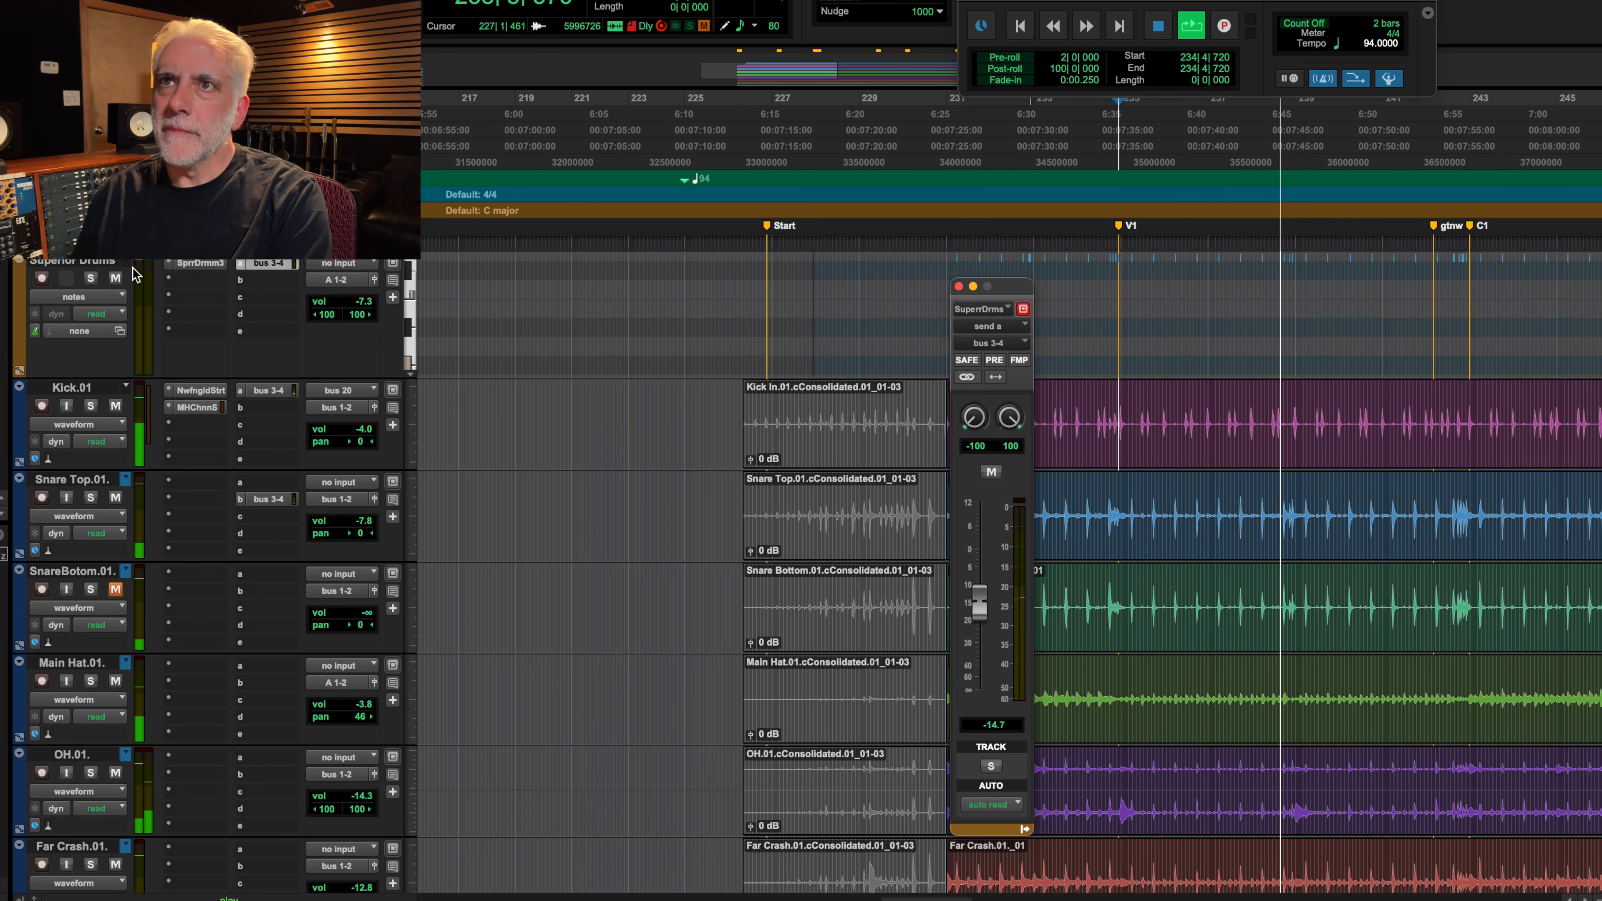
Step: Compare the playing mix with the Drum Verb track muted and unmuted, then stop playback
scroll(136, 344, up, 3)
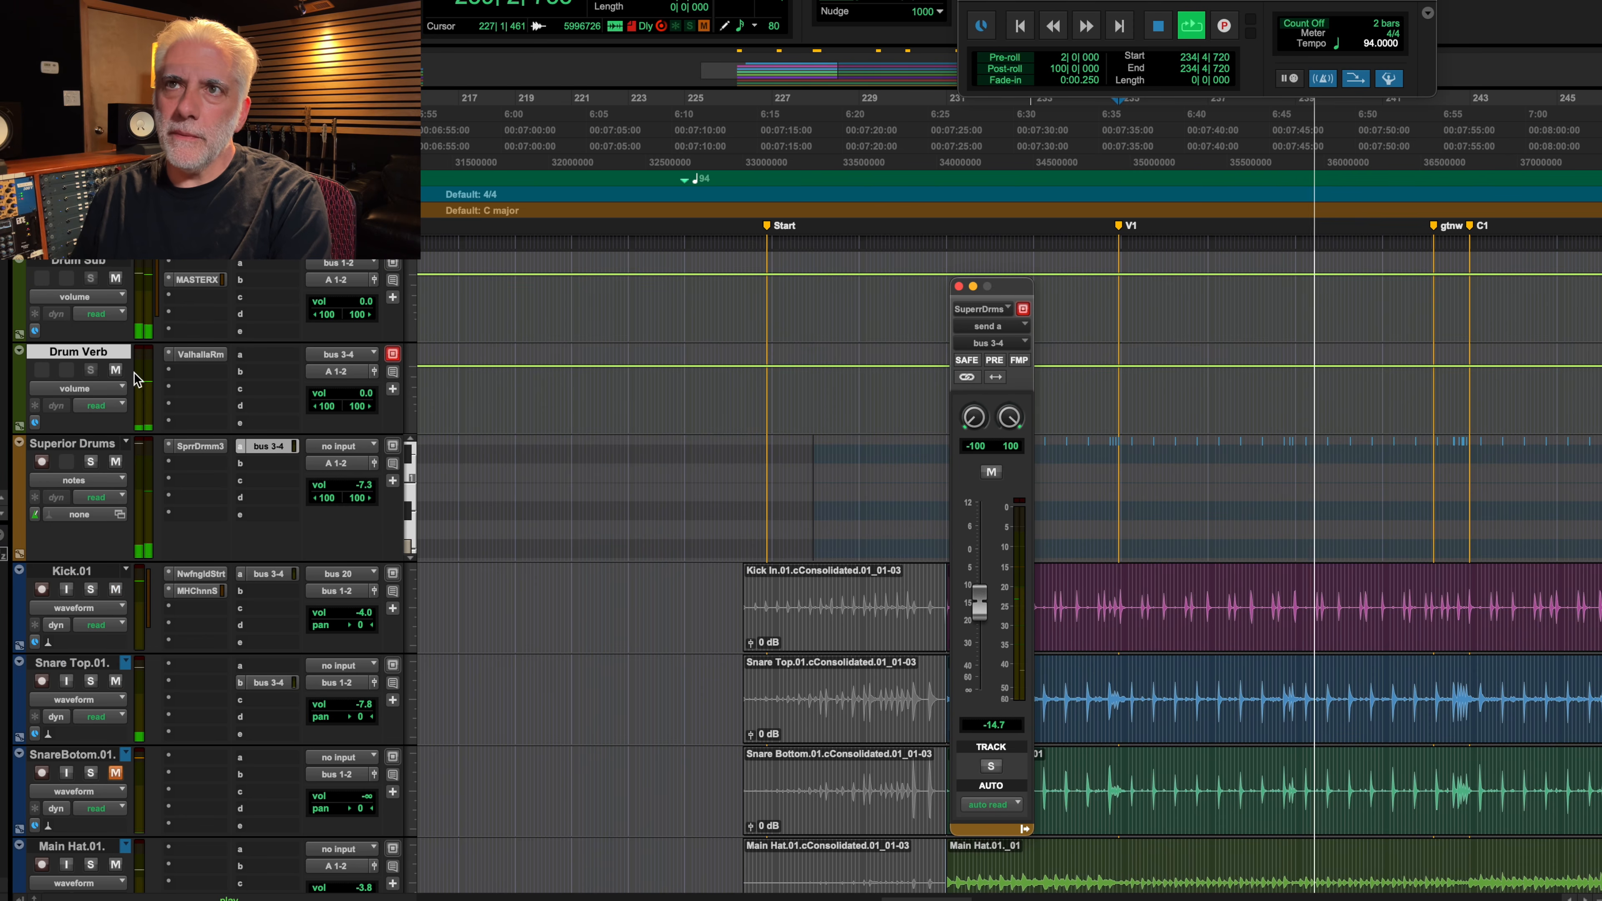
click(119, 371)
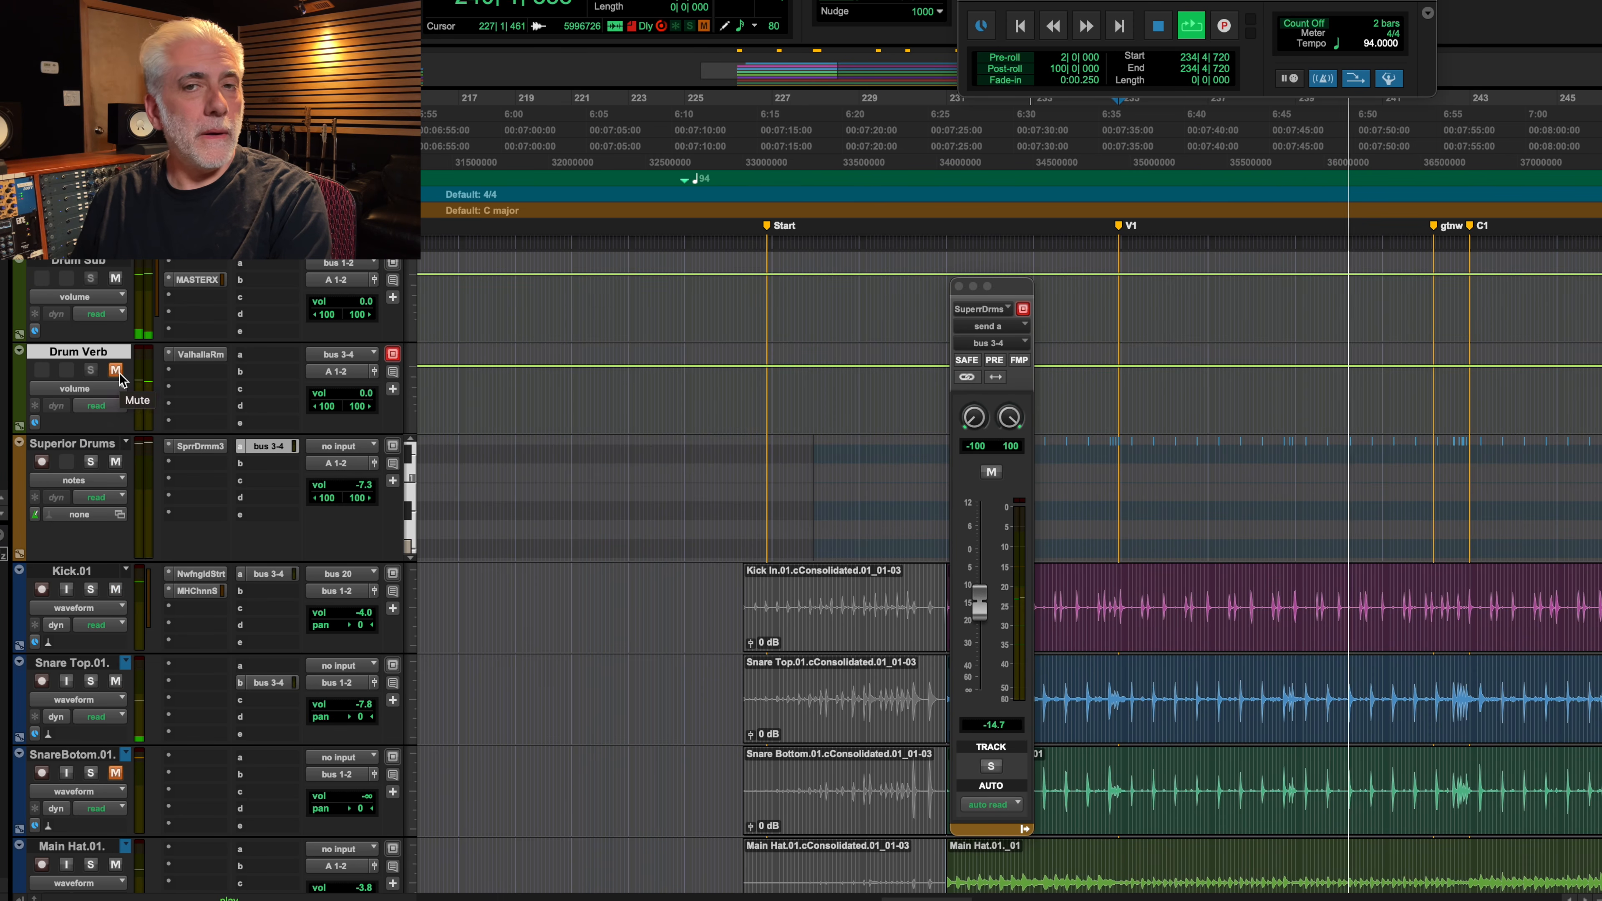
click(115, 371)
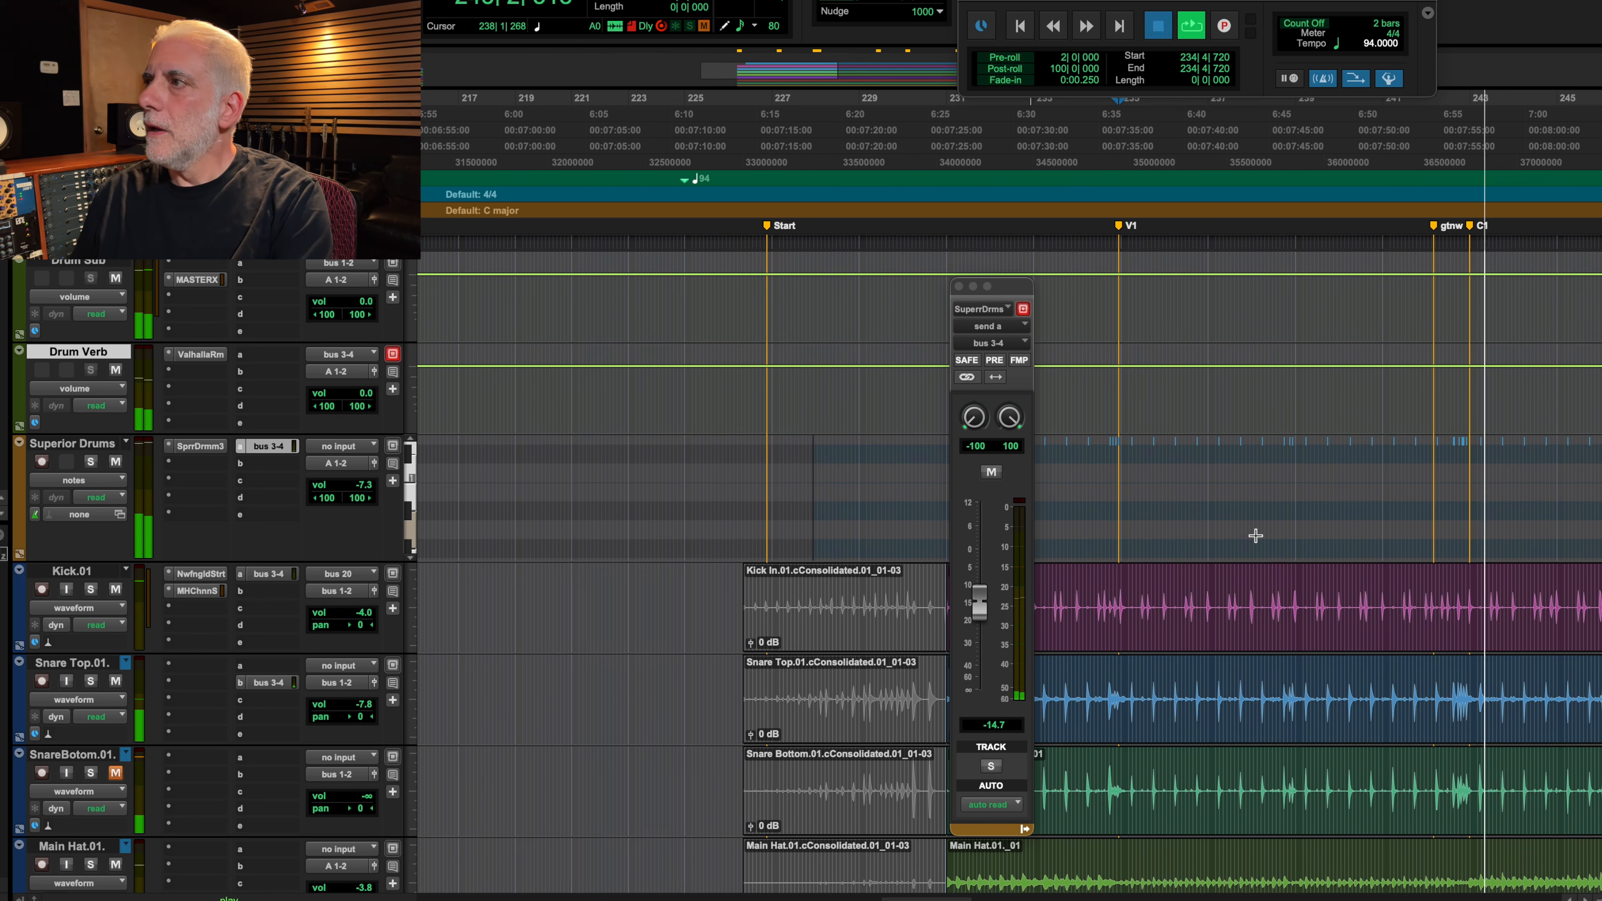
key(space)
Step: Send the tom tracks T 1.01, T 2.01 and T 4.01 to bus 3-4, with the T 2.01 send at -14.0
scroll(1256, 549, down, 5)
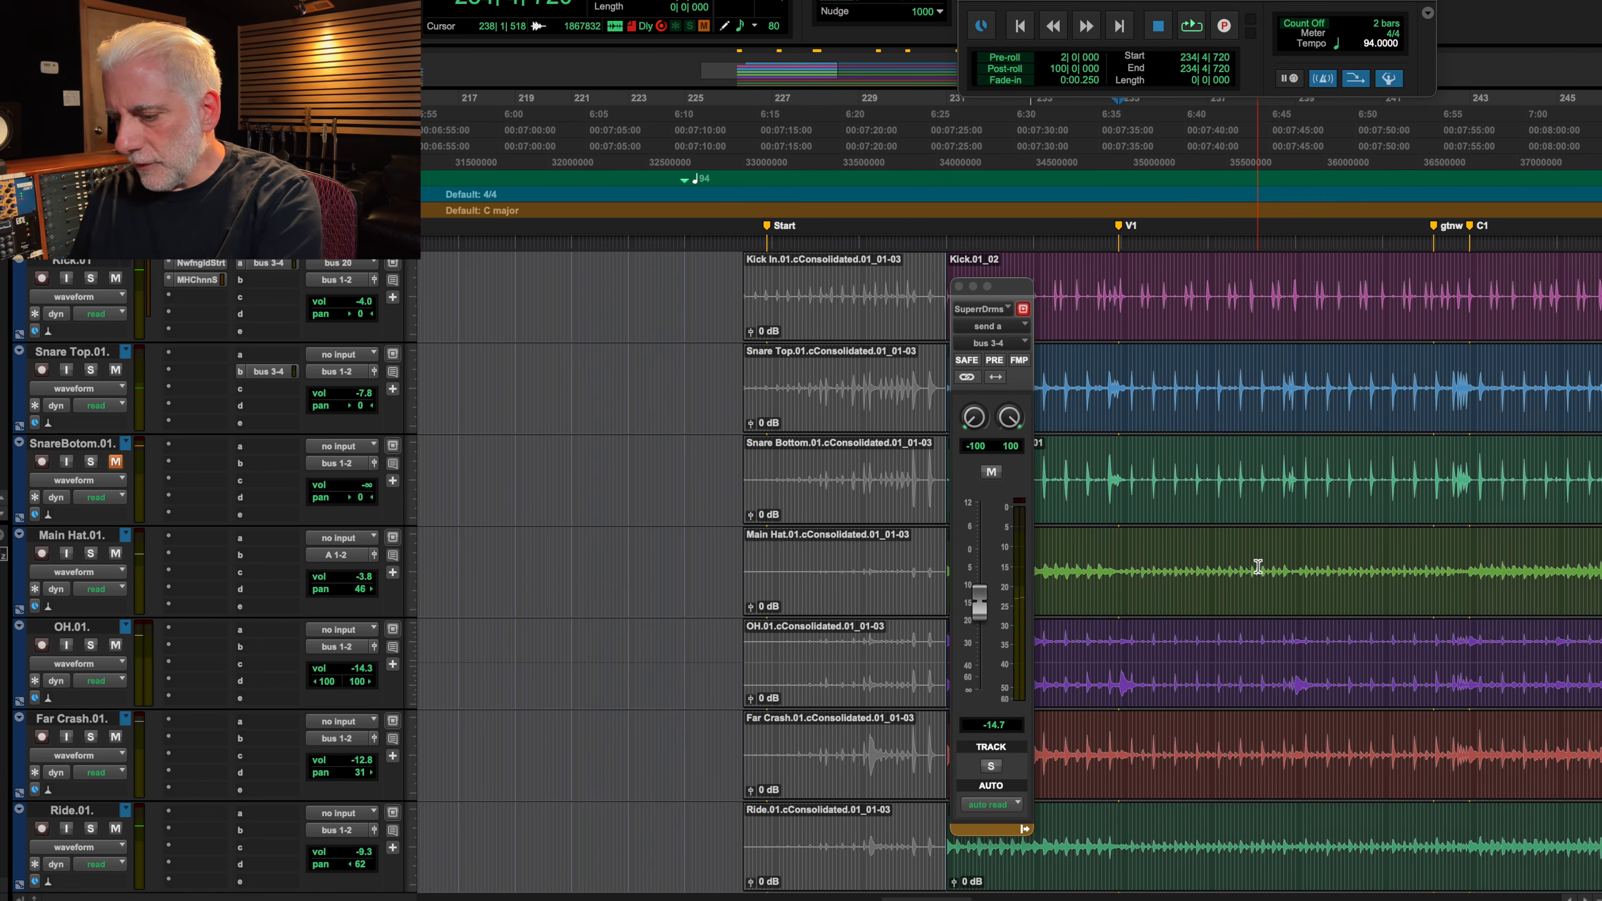
key(r)
key(r)
key(r)
scroll(1284, 595, down, 2)
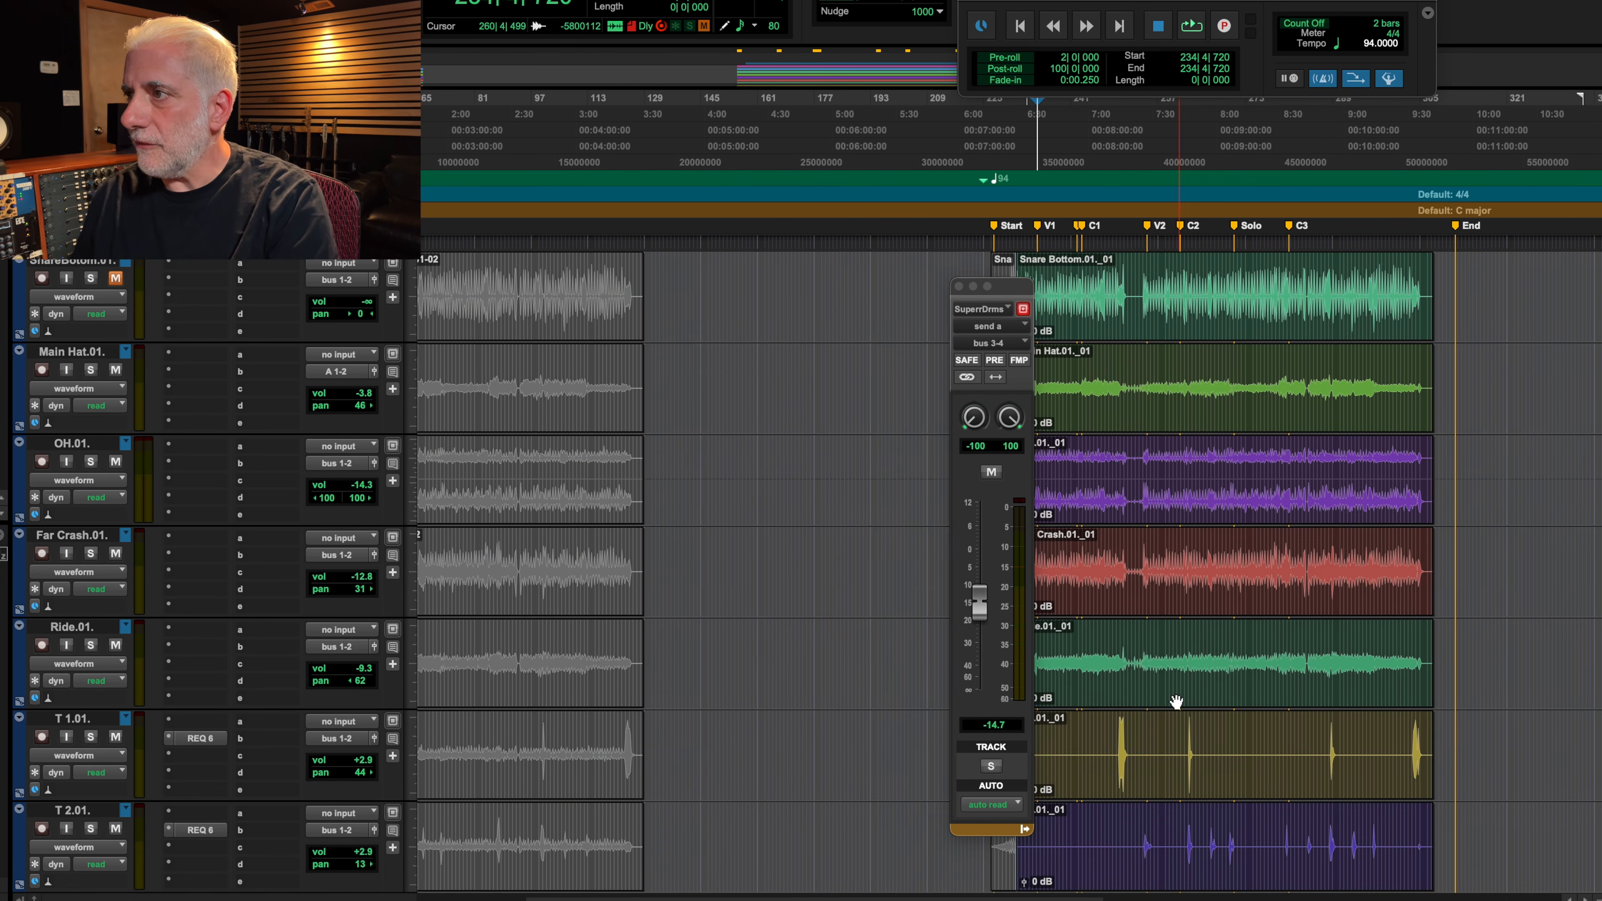
click(240, 727)
mouse_move(252, 739)
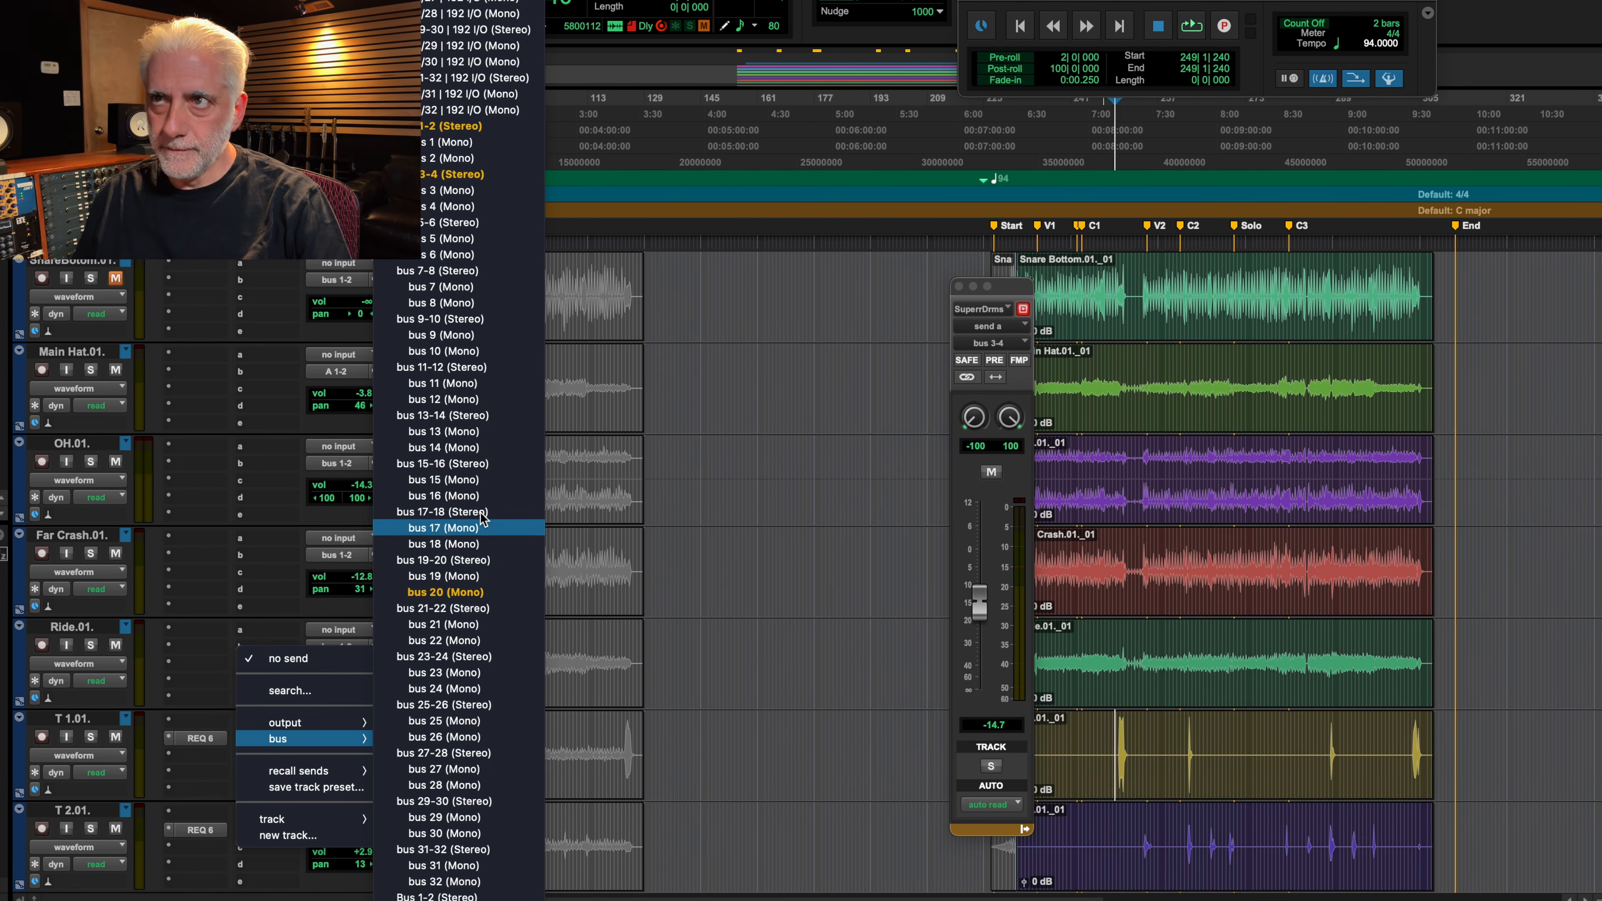
click(445, 174)
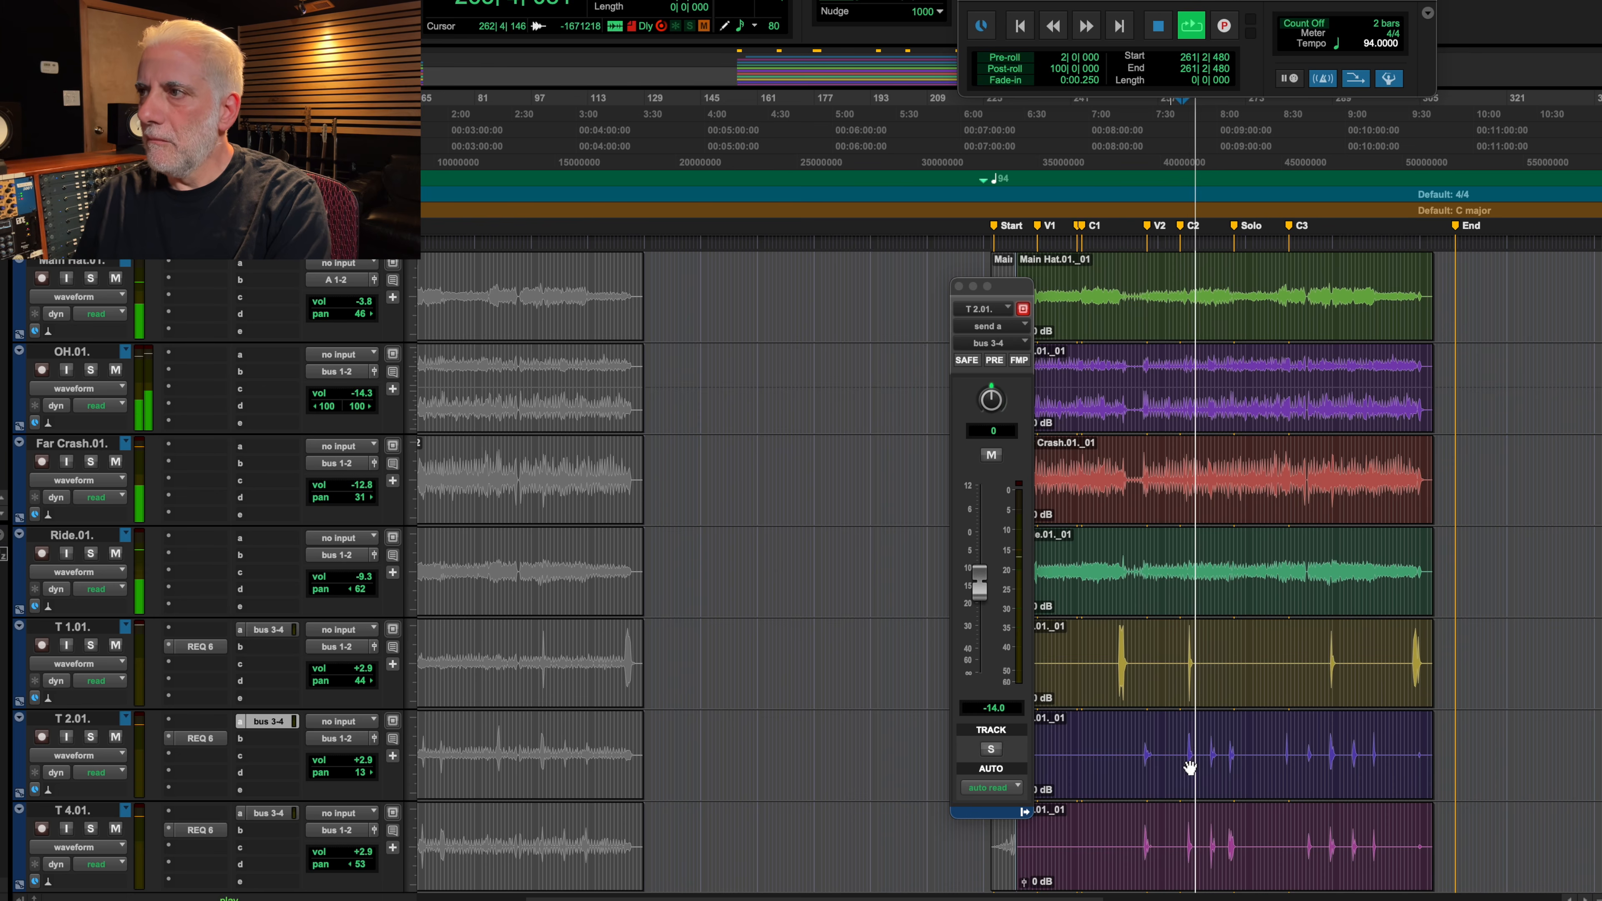
key(space)
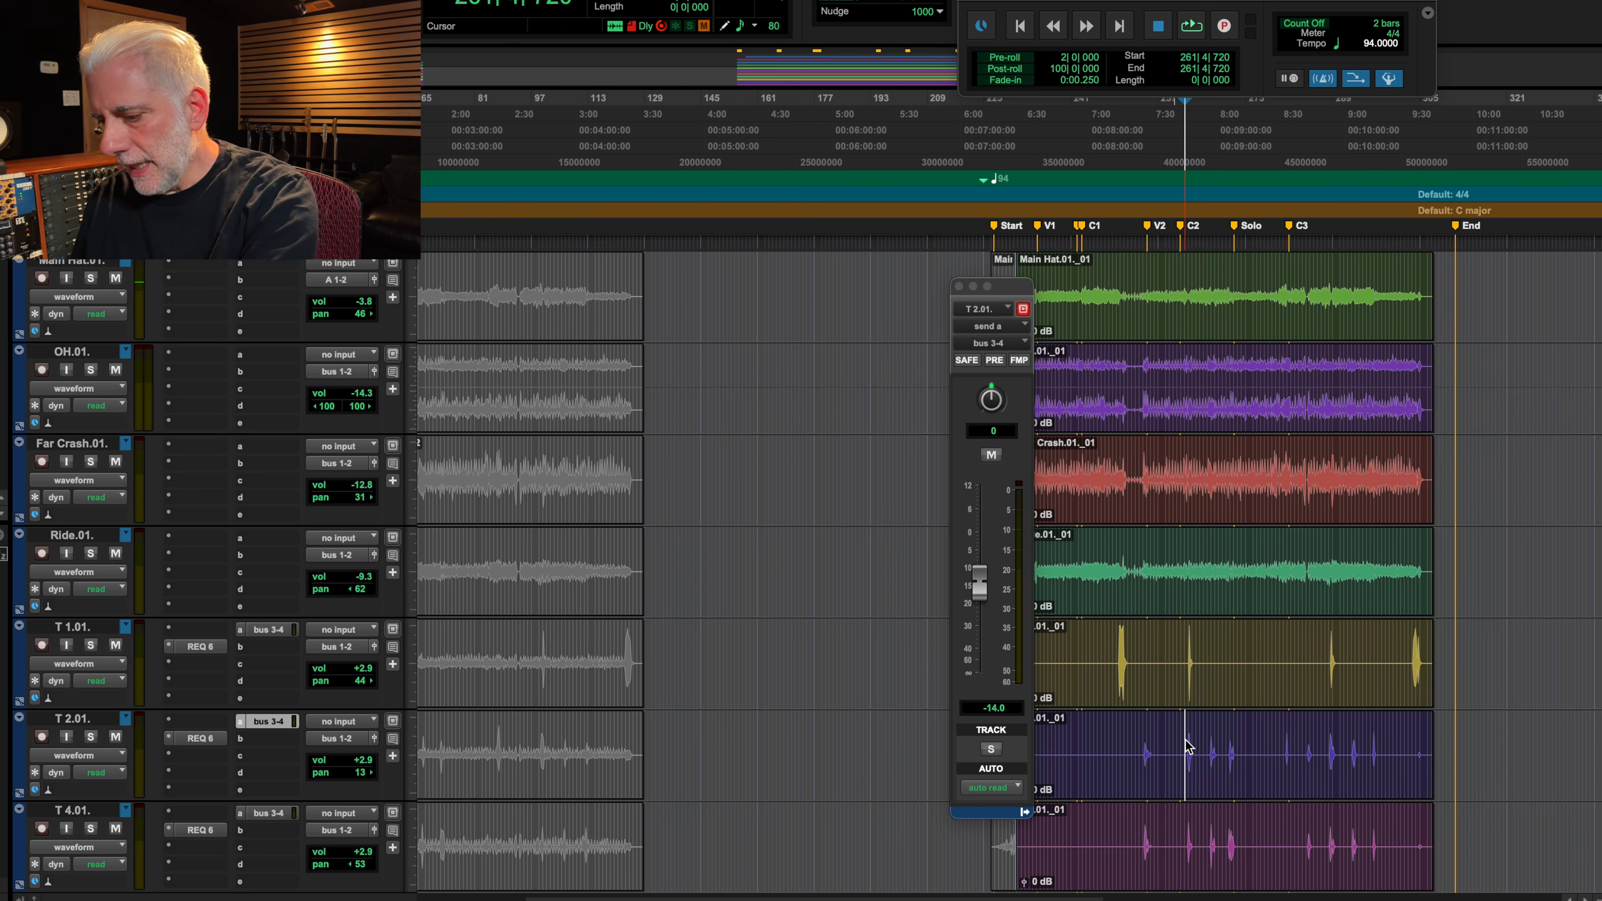
Step: Zoom in on the tom fill after the C2 marker and audition it with the reverb sends
key(t)
key(t)
key(t)
key(t)
key(t)
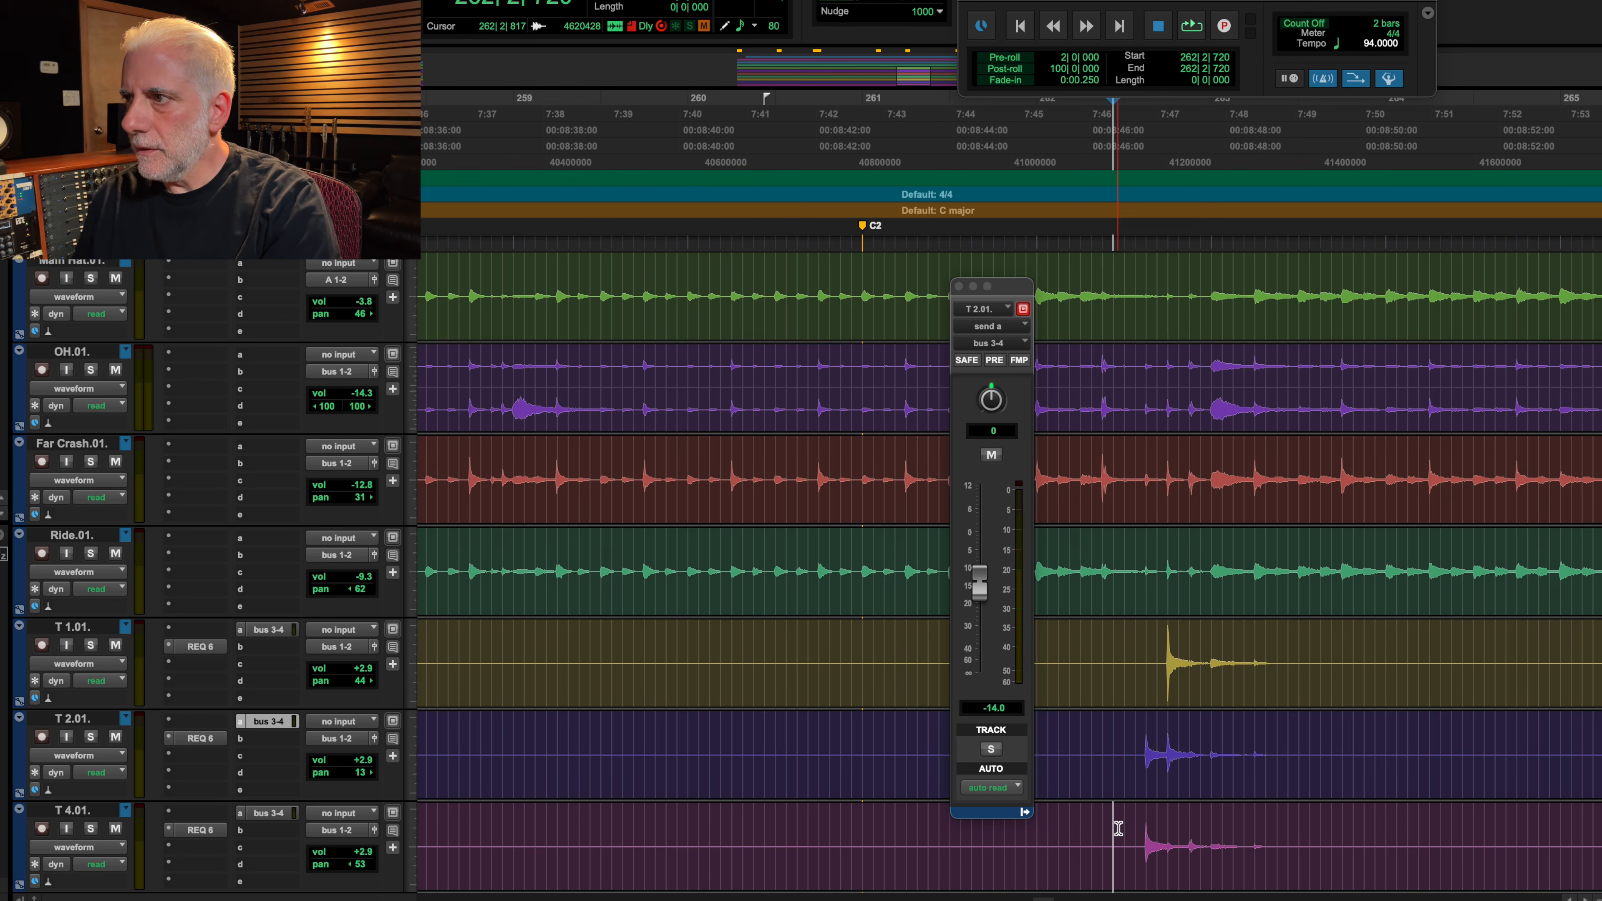
key(space)
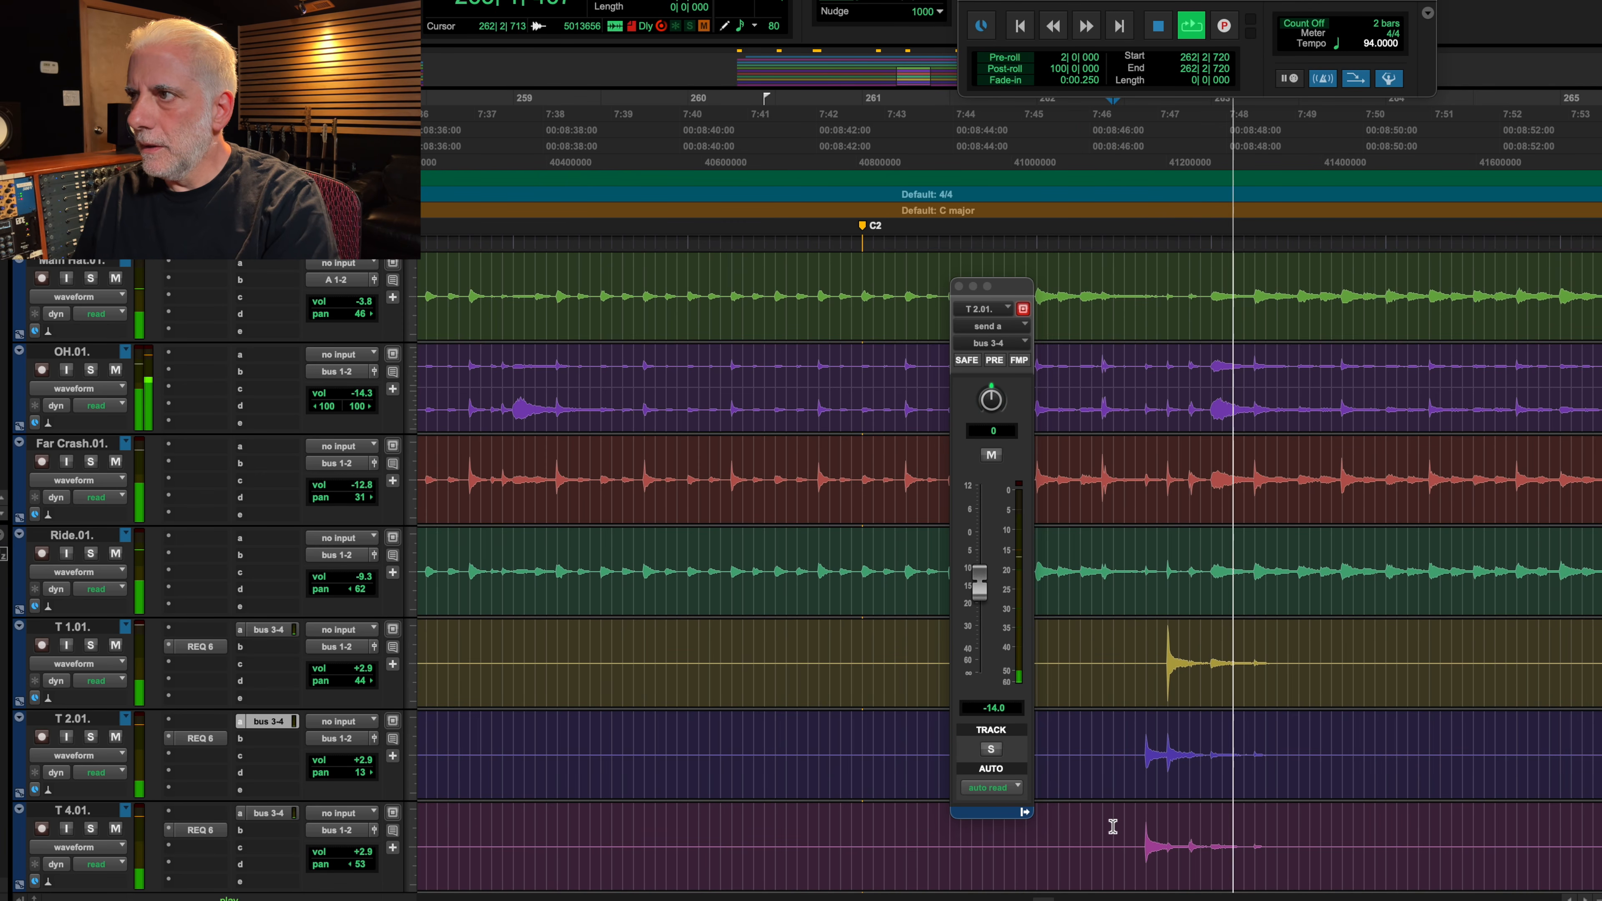
key(space)
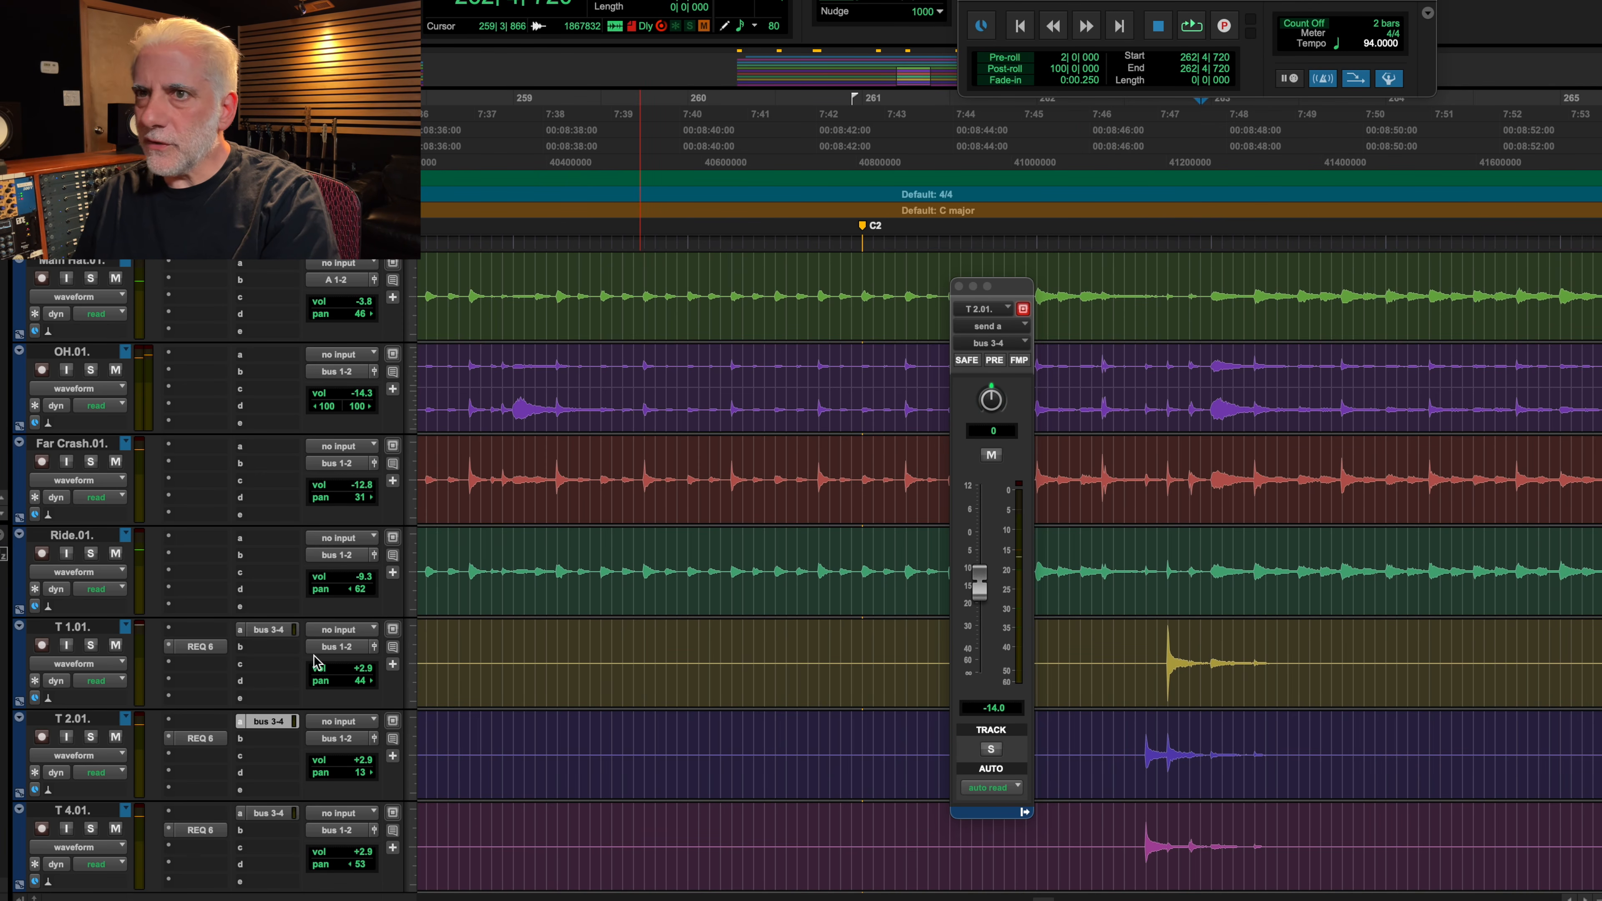
Step: Solo T 1.01 and play its hit from just before the tom fill
click(92, 645)
key(space)
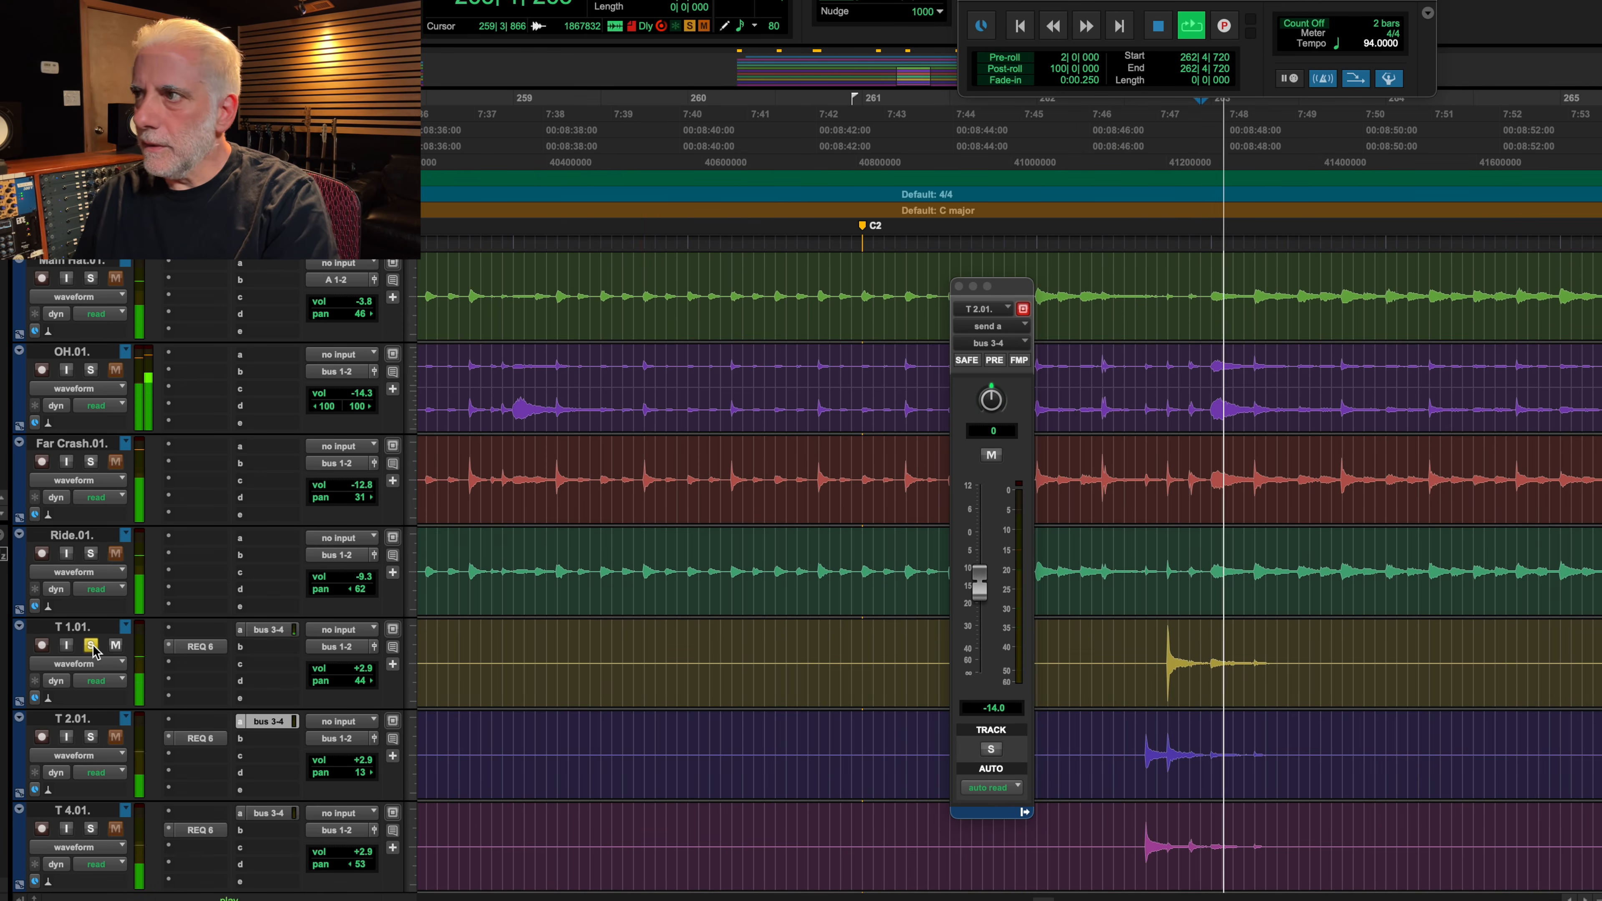
click(1145, 639)
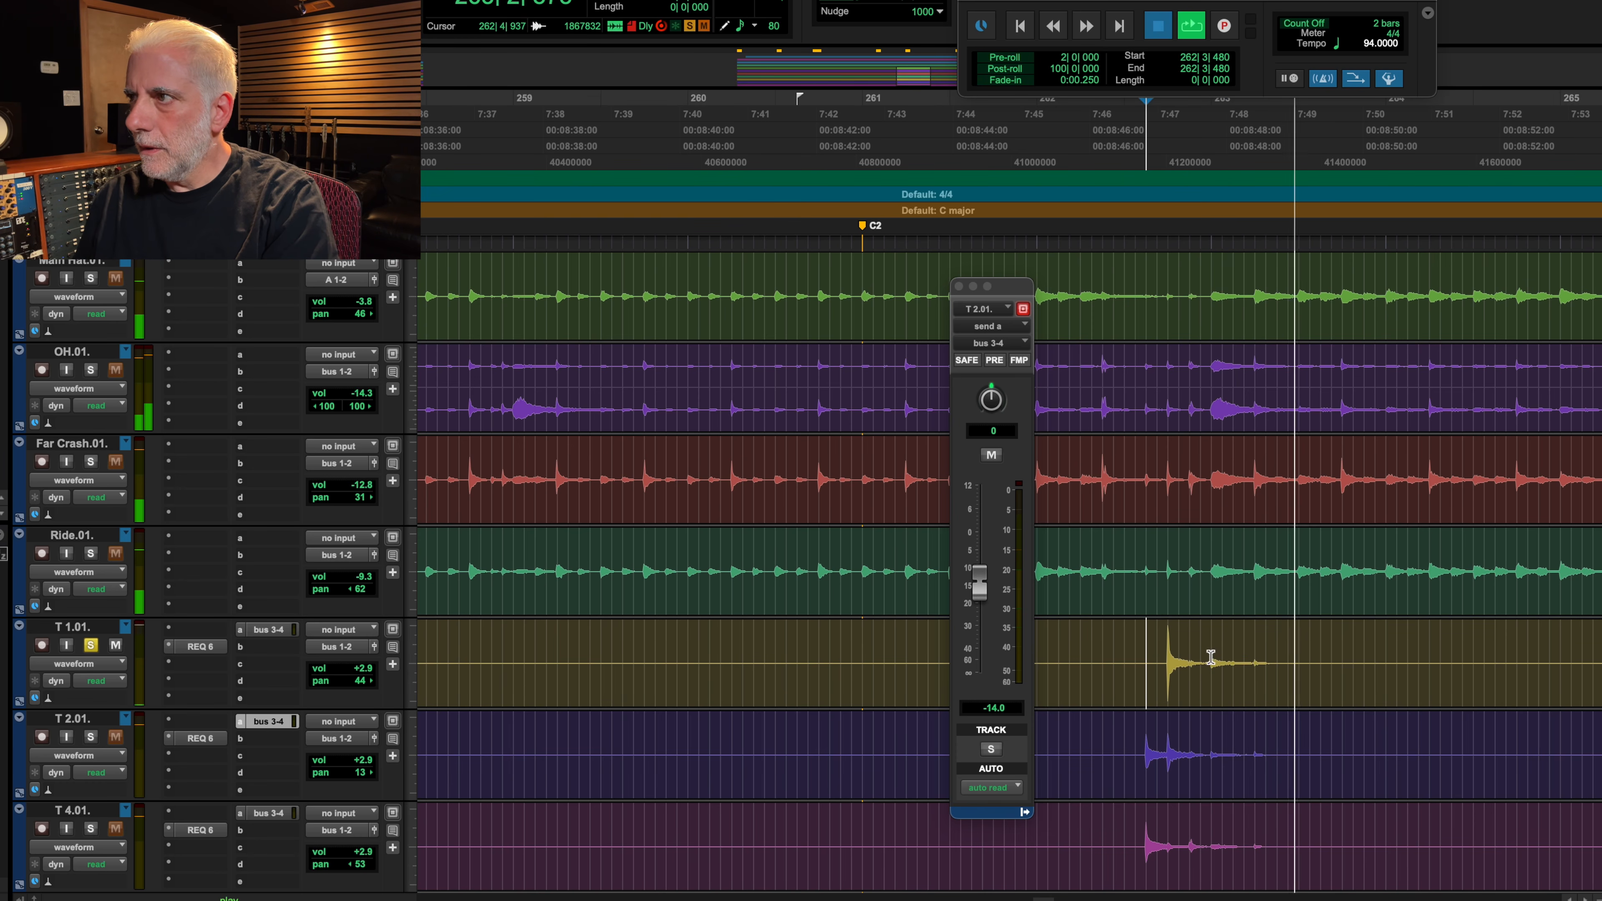
Step: Delete the T 1.01 bleed from bar 263 after the tom hit and add a fade-out to the remaining clip end
drag(1211, 657, 1311, 668)
key(Delete)
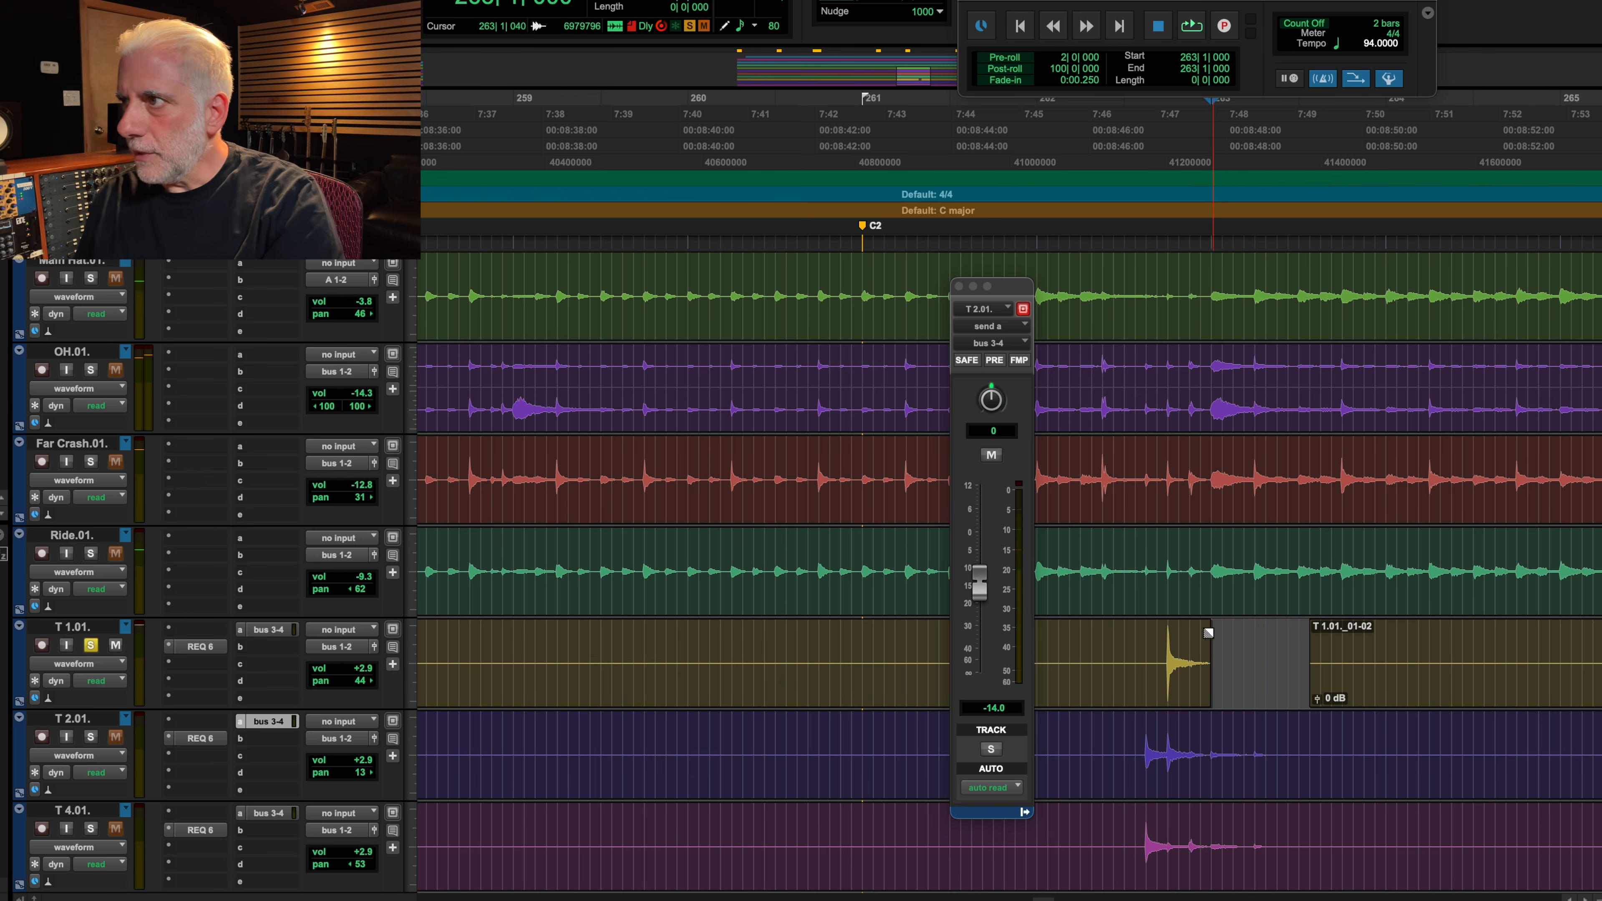
drag(1203, 630, 1191, 630)
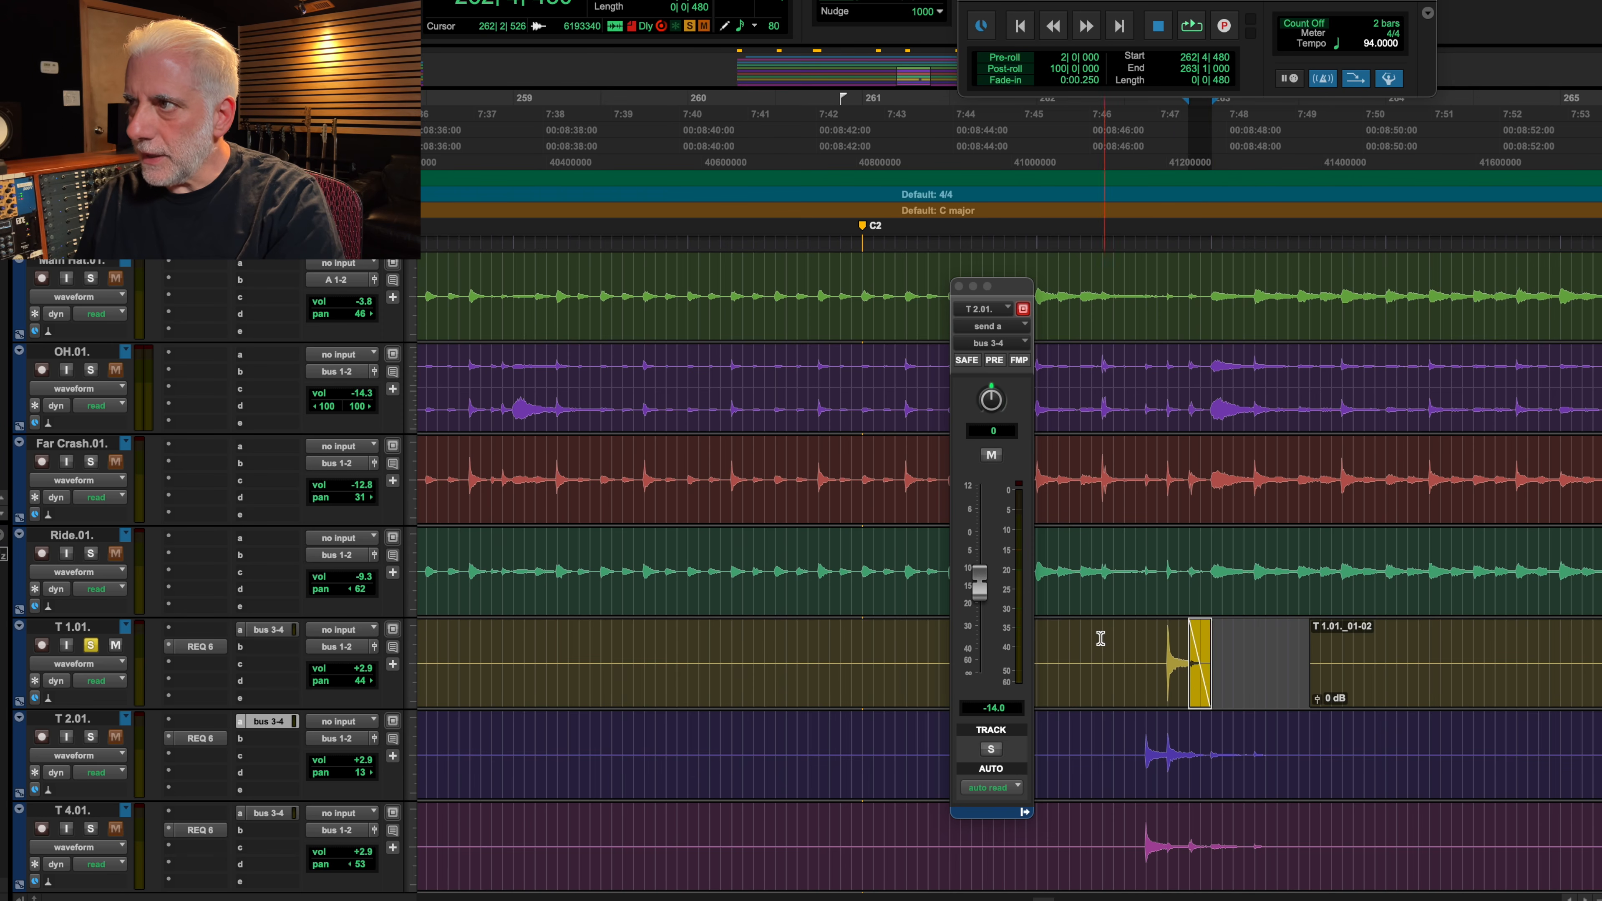
Step: Play the soloed T 1.01 hit from just before the tom fill to check its trimmed and faded end
key(space)
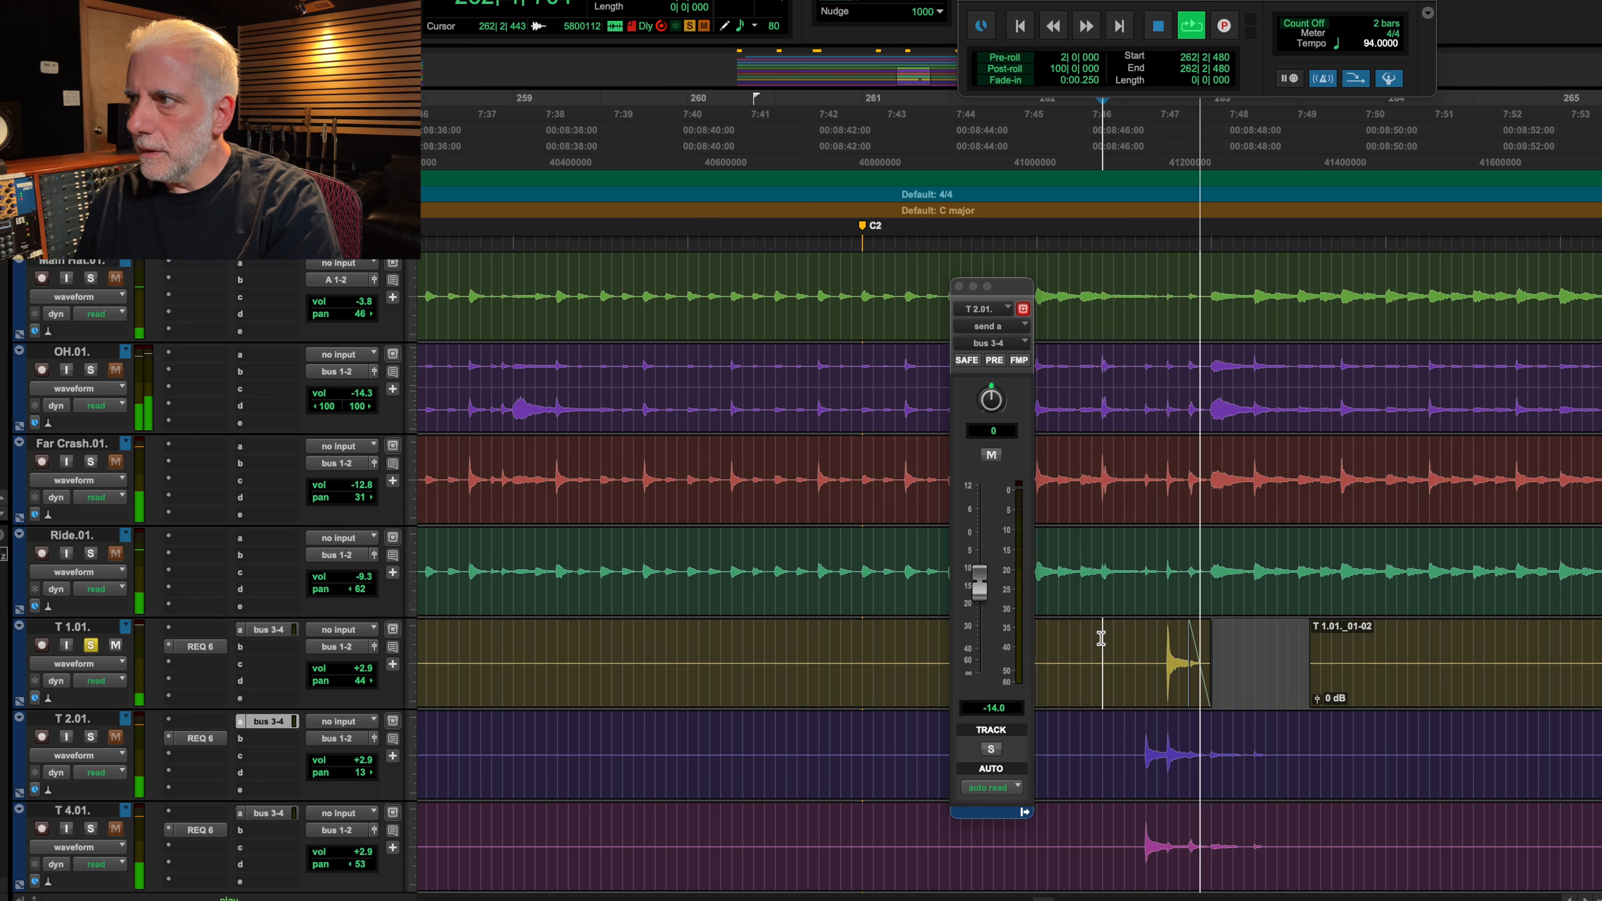
key(space)
Step: Delete the T 2.01 and T 4.01 bleed from 263|1|000 to 263|3|240 and add short fade-outs to the clip ends before it
drag(1212, 757, 1301, 802)
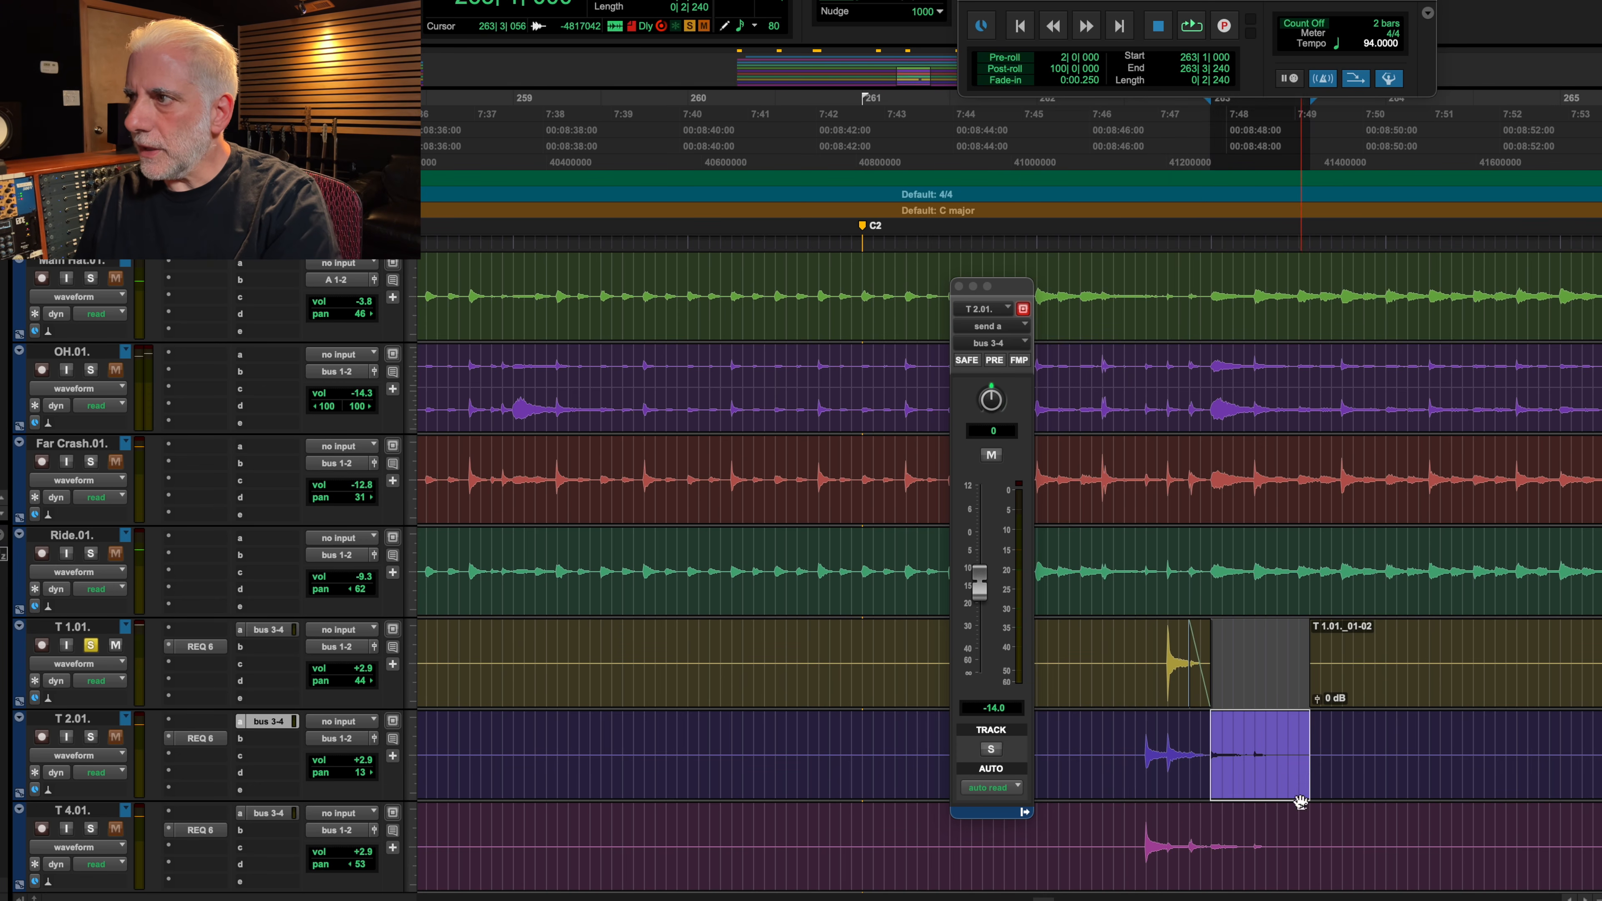
shift+click(1296, 834)
key(Delete)
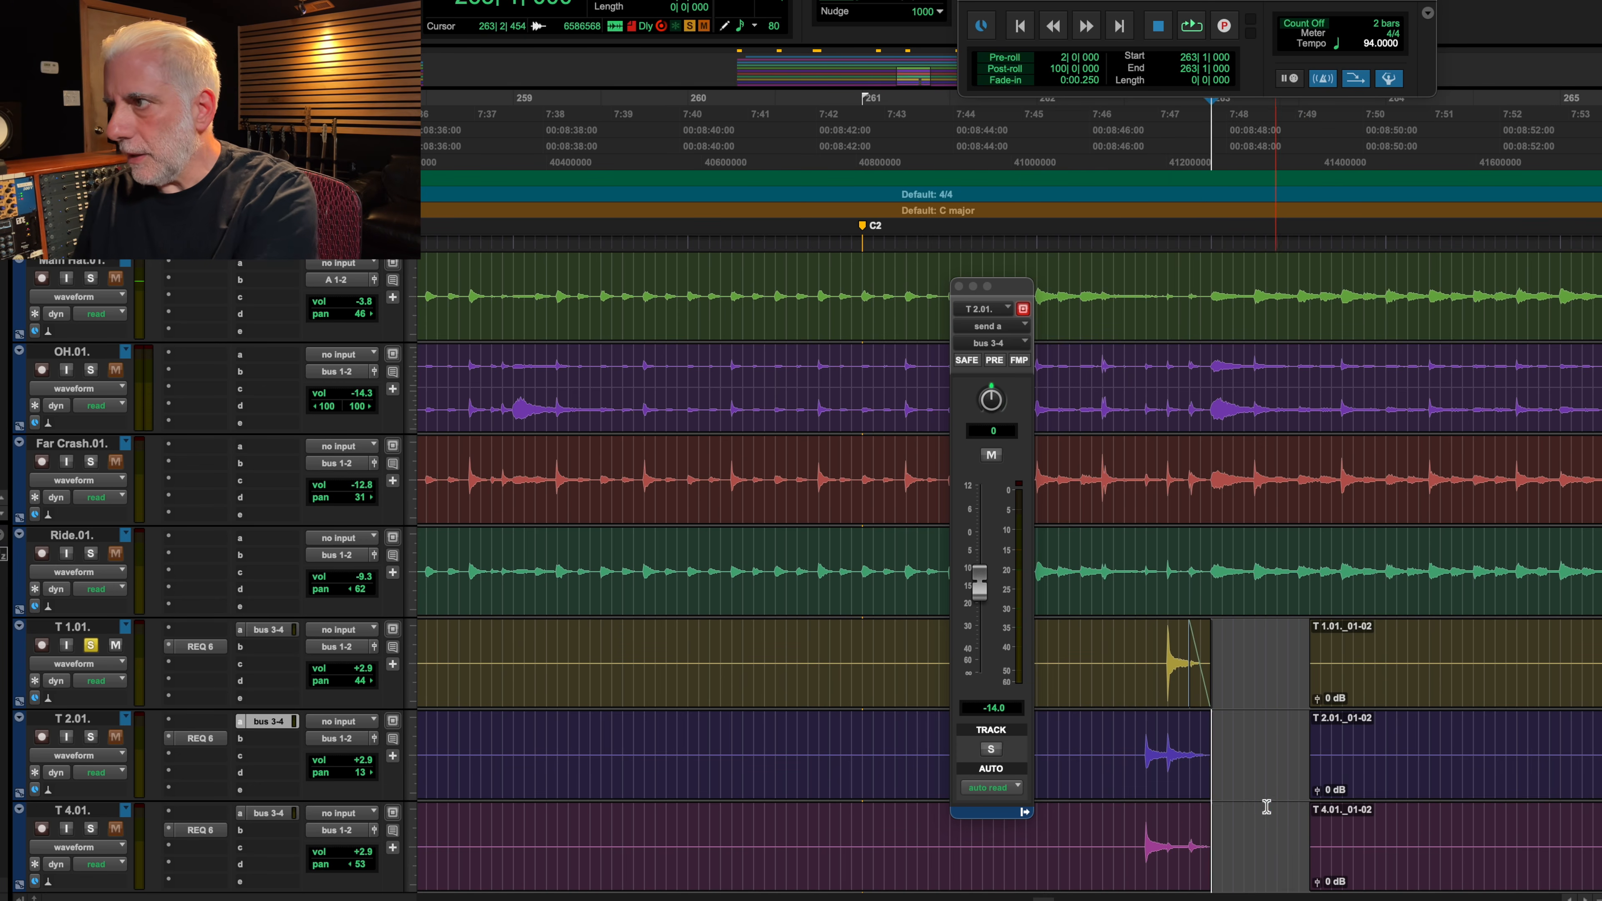
drag(1209, 724, 1200, 727)
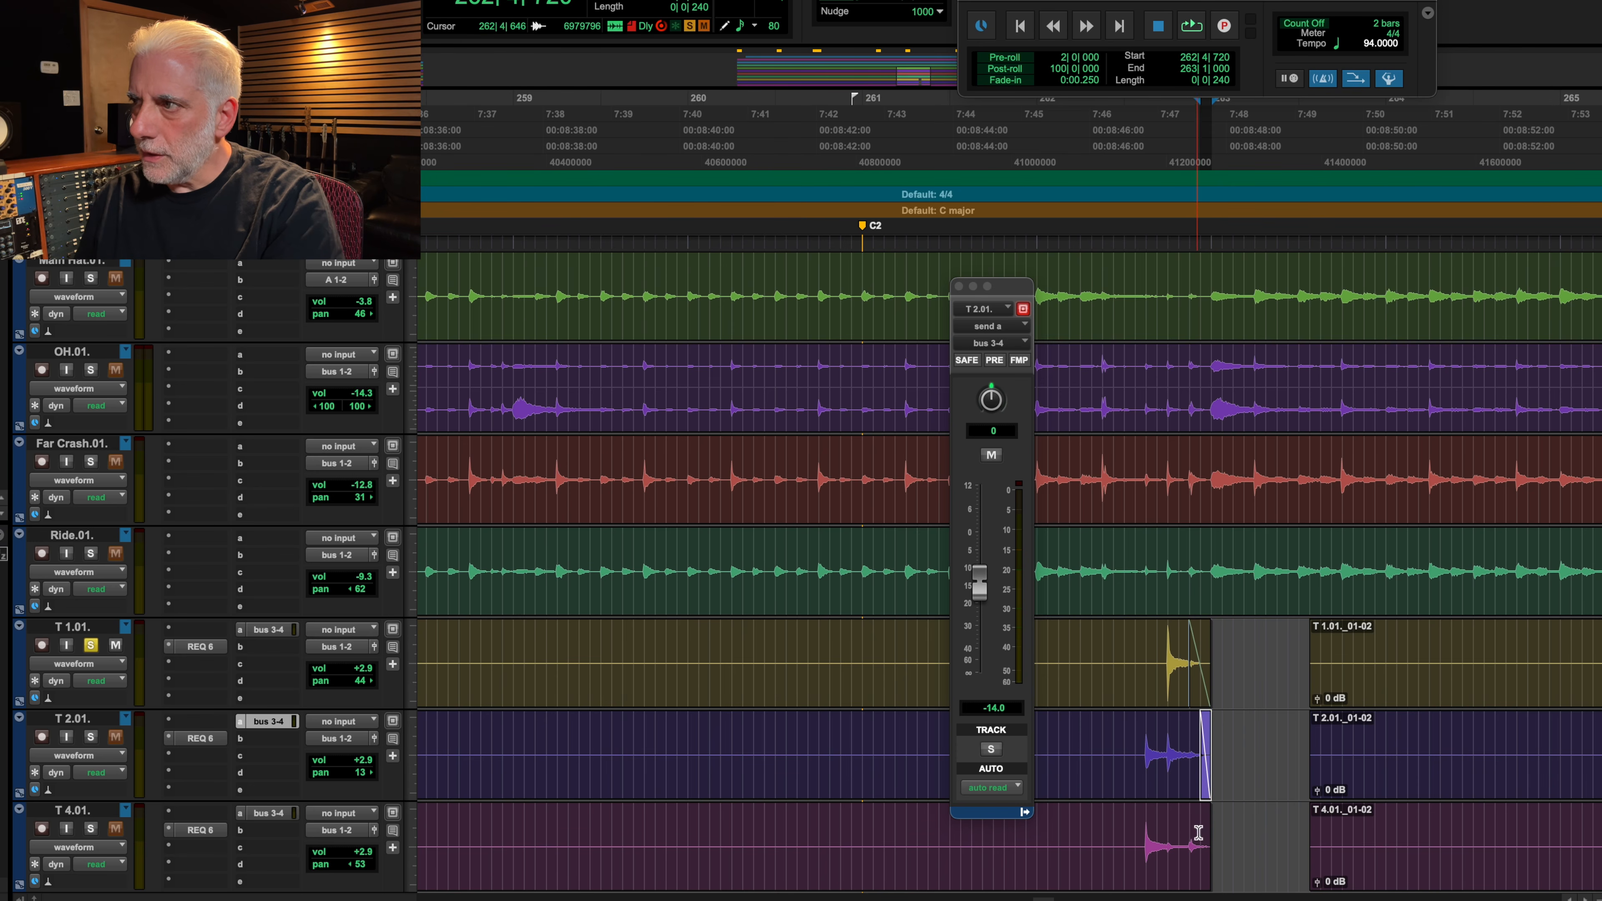
drag(1207, 825, 1201, 826)
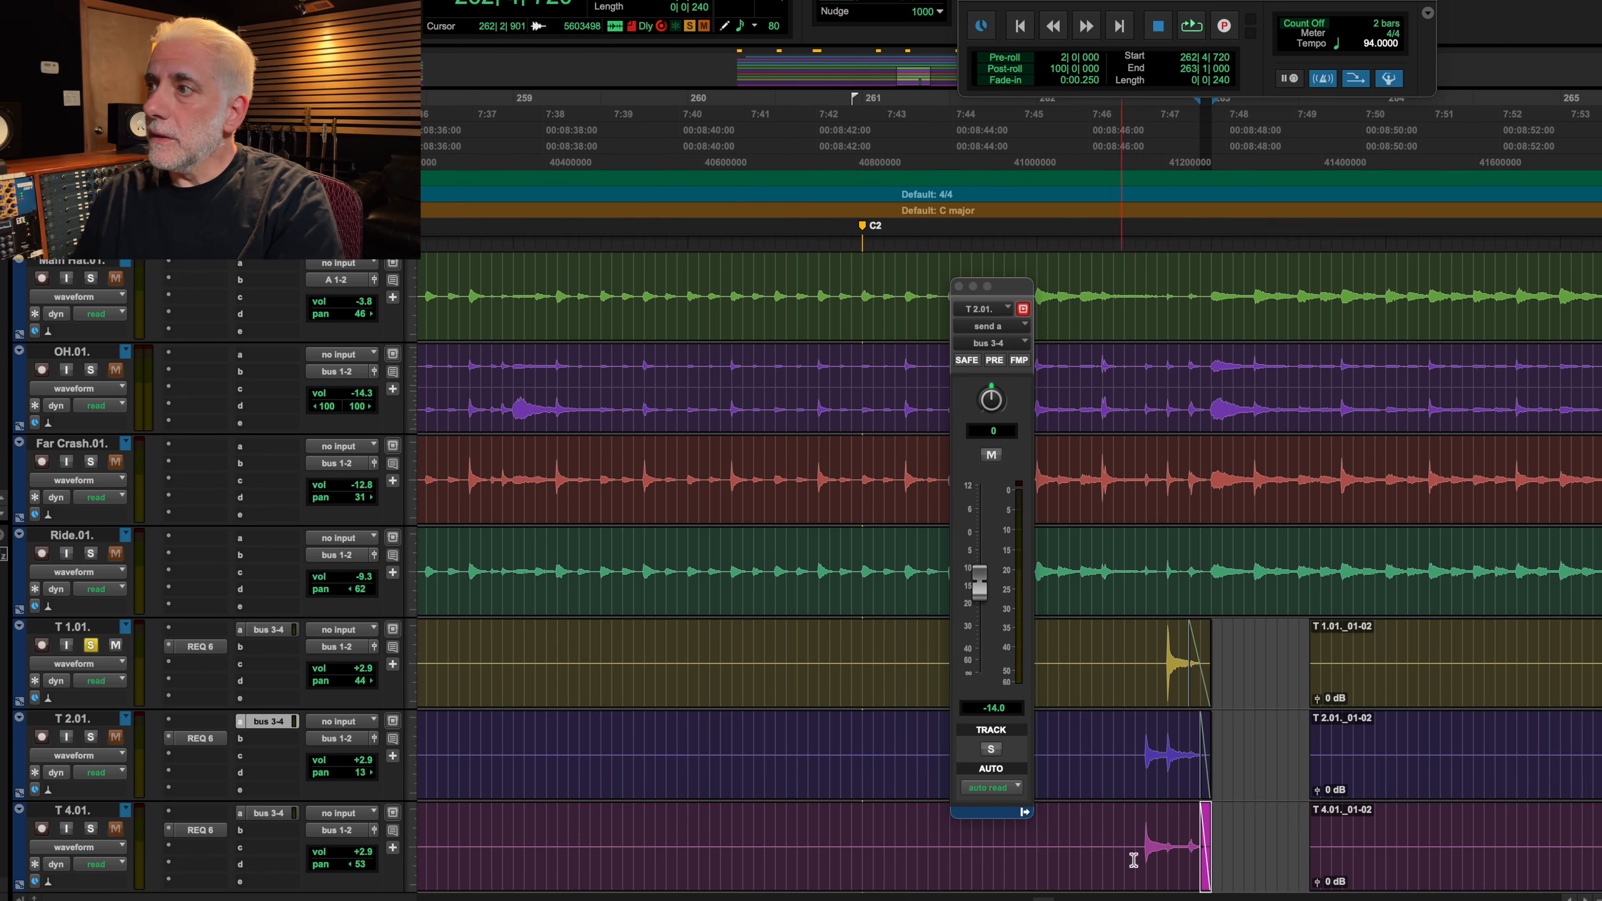
Step: Solo T 2.01 and T 4.01 along with T 1.01 and audition the cleaned-up tom fill
key(space)
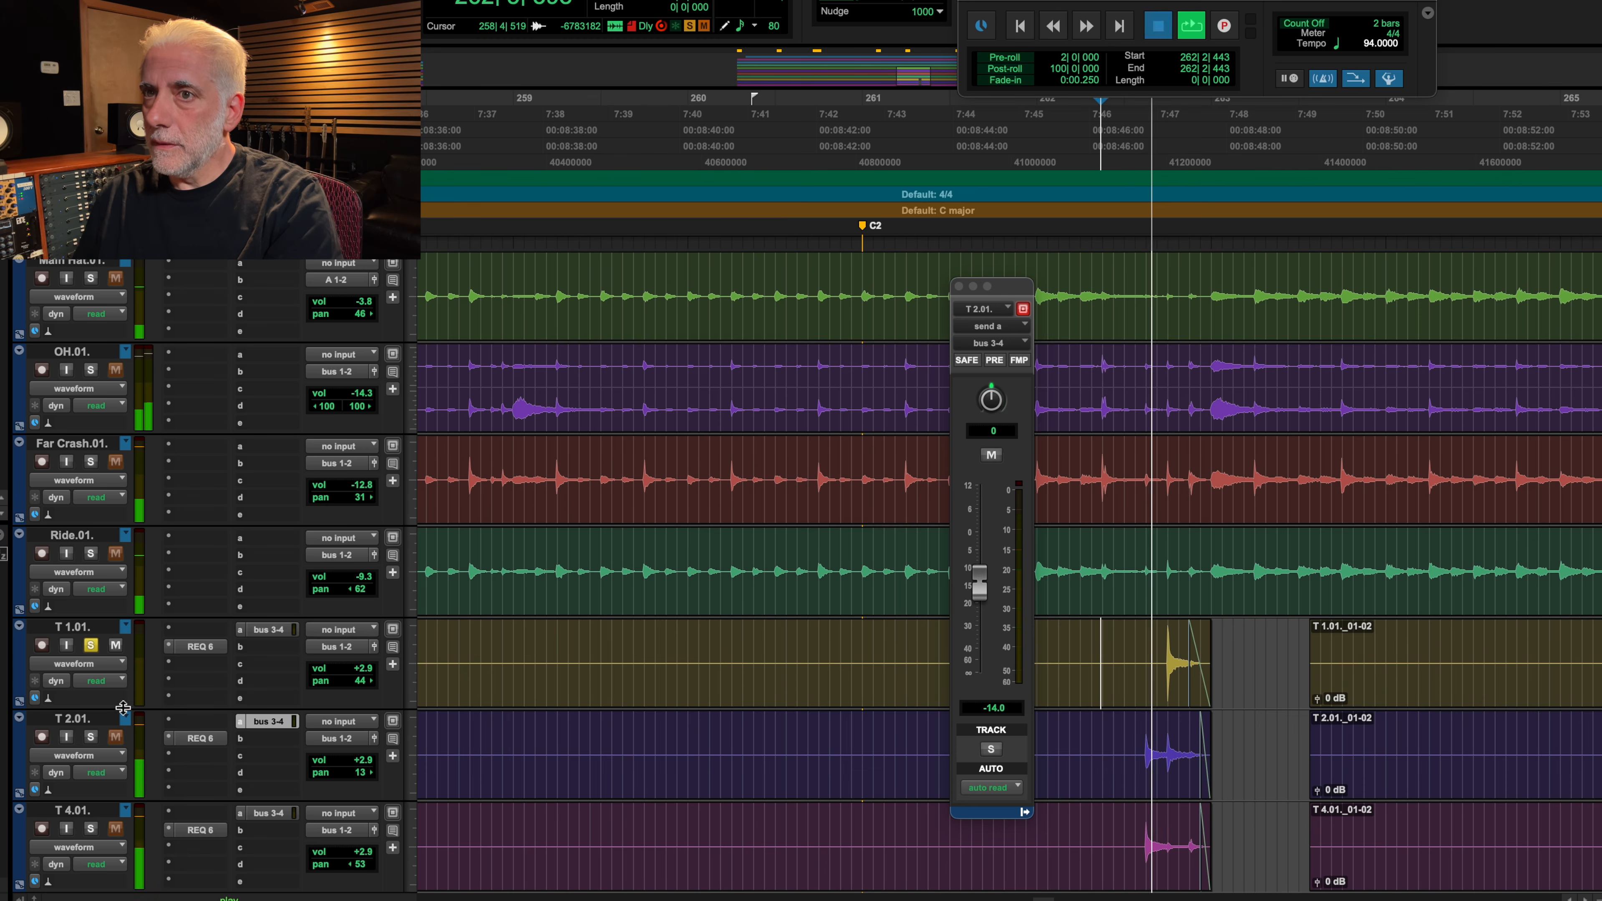
key(space)
key(space)
click(90, 830)
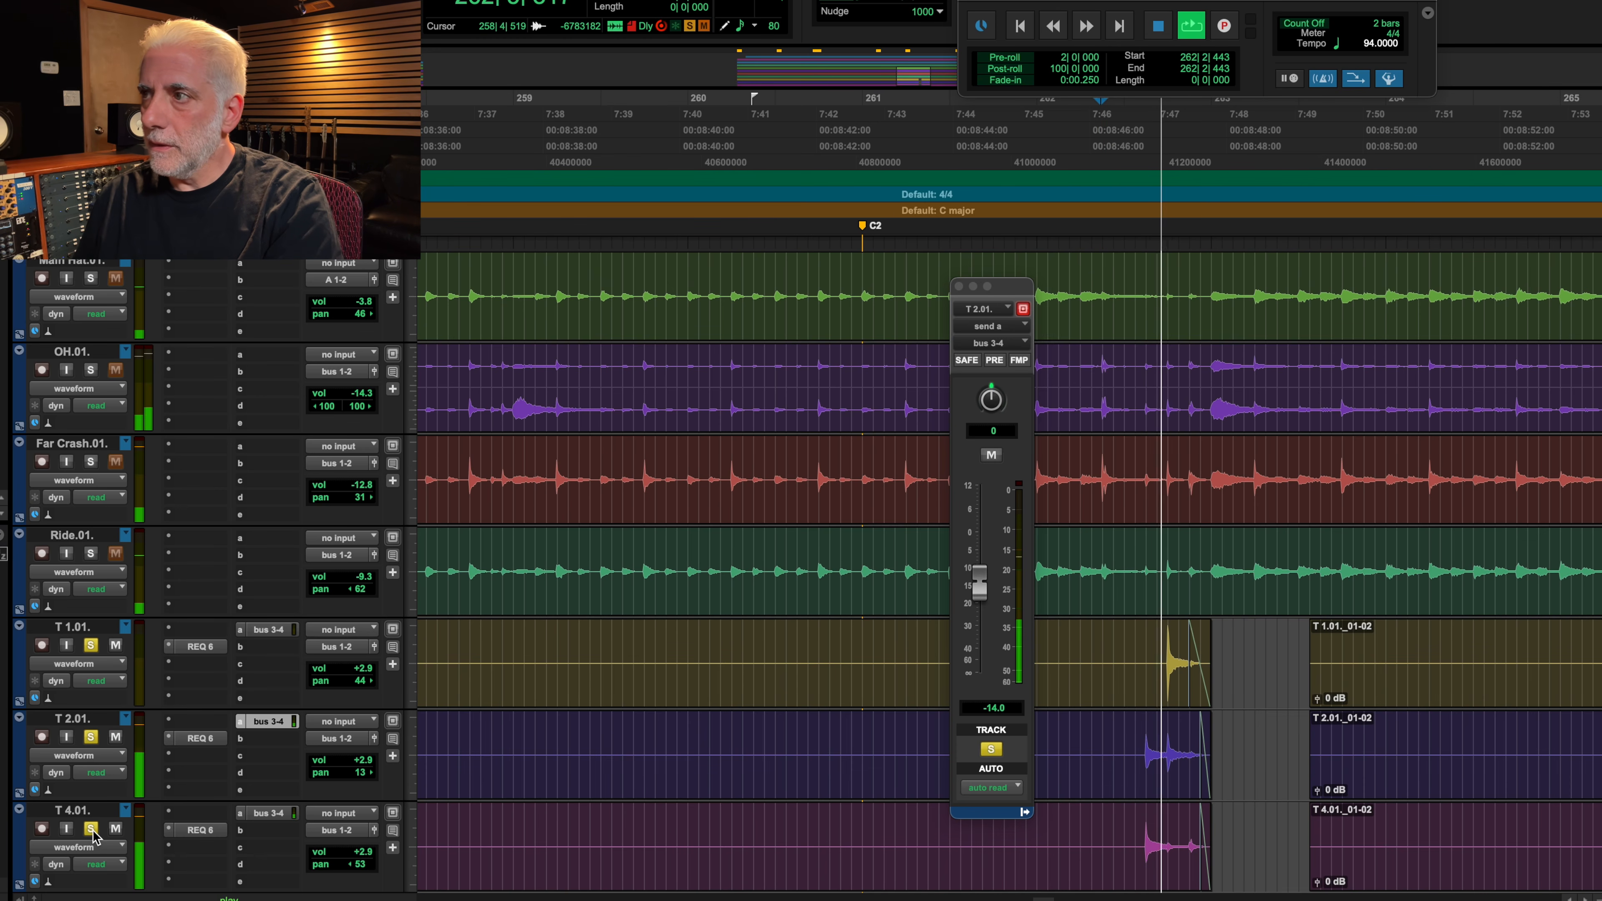
key(space)
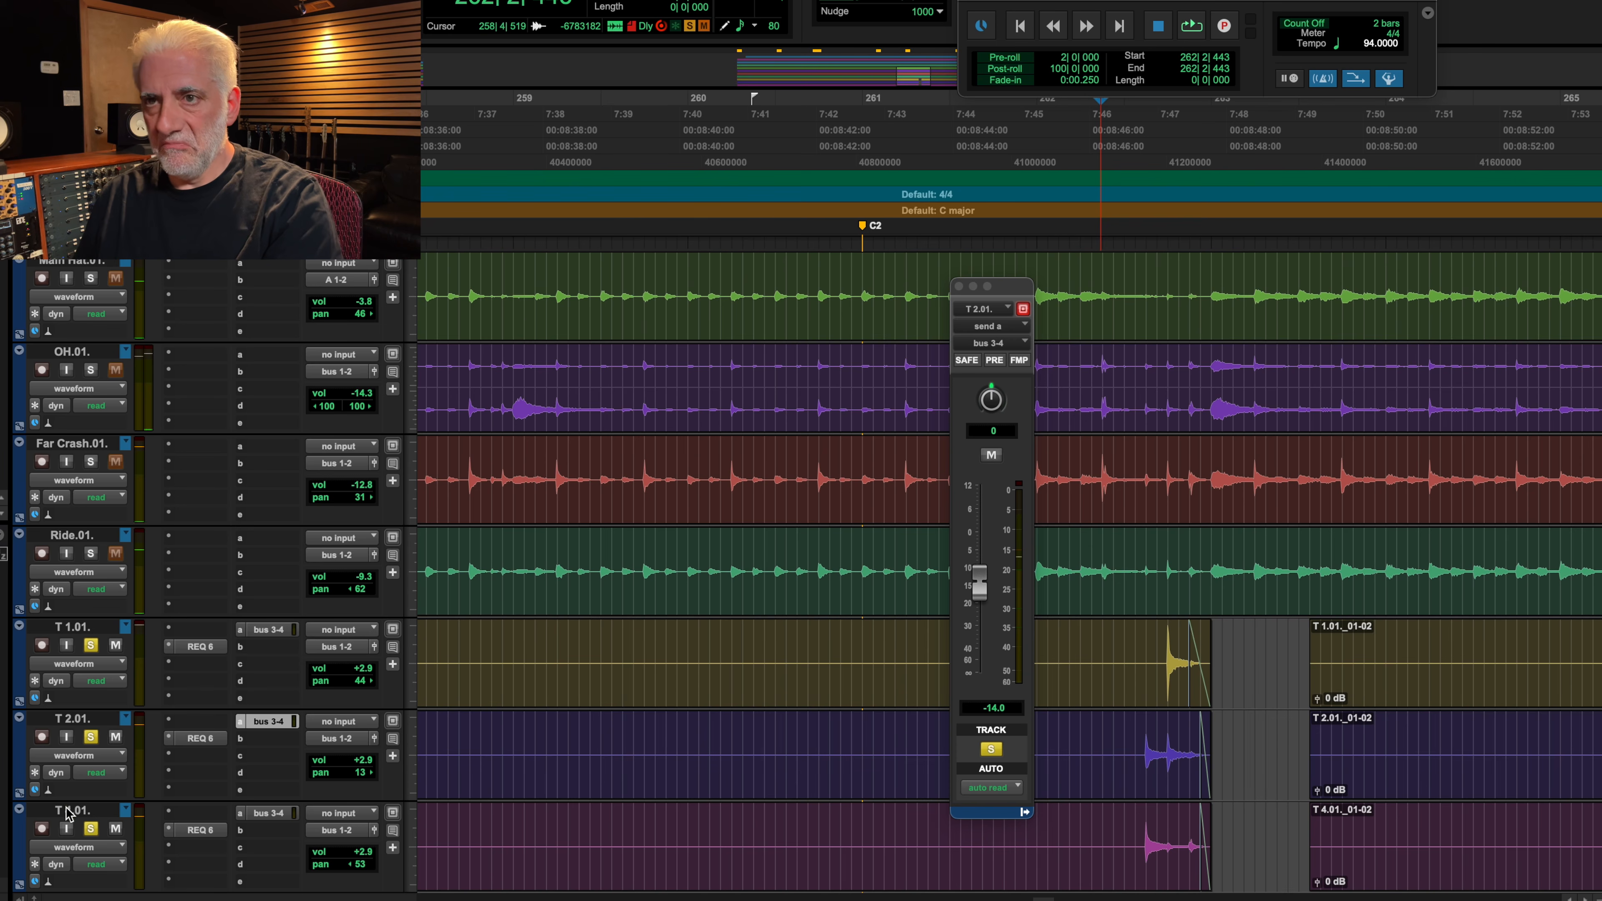
Step: Play the tom fill in the full drum mix with the toms unsoloed, and place the playback start in bar 260 before the C2 marker
key(space)
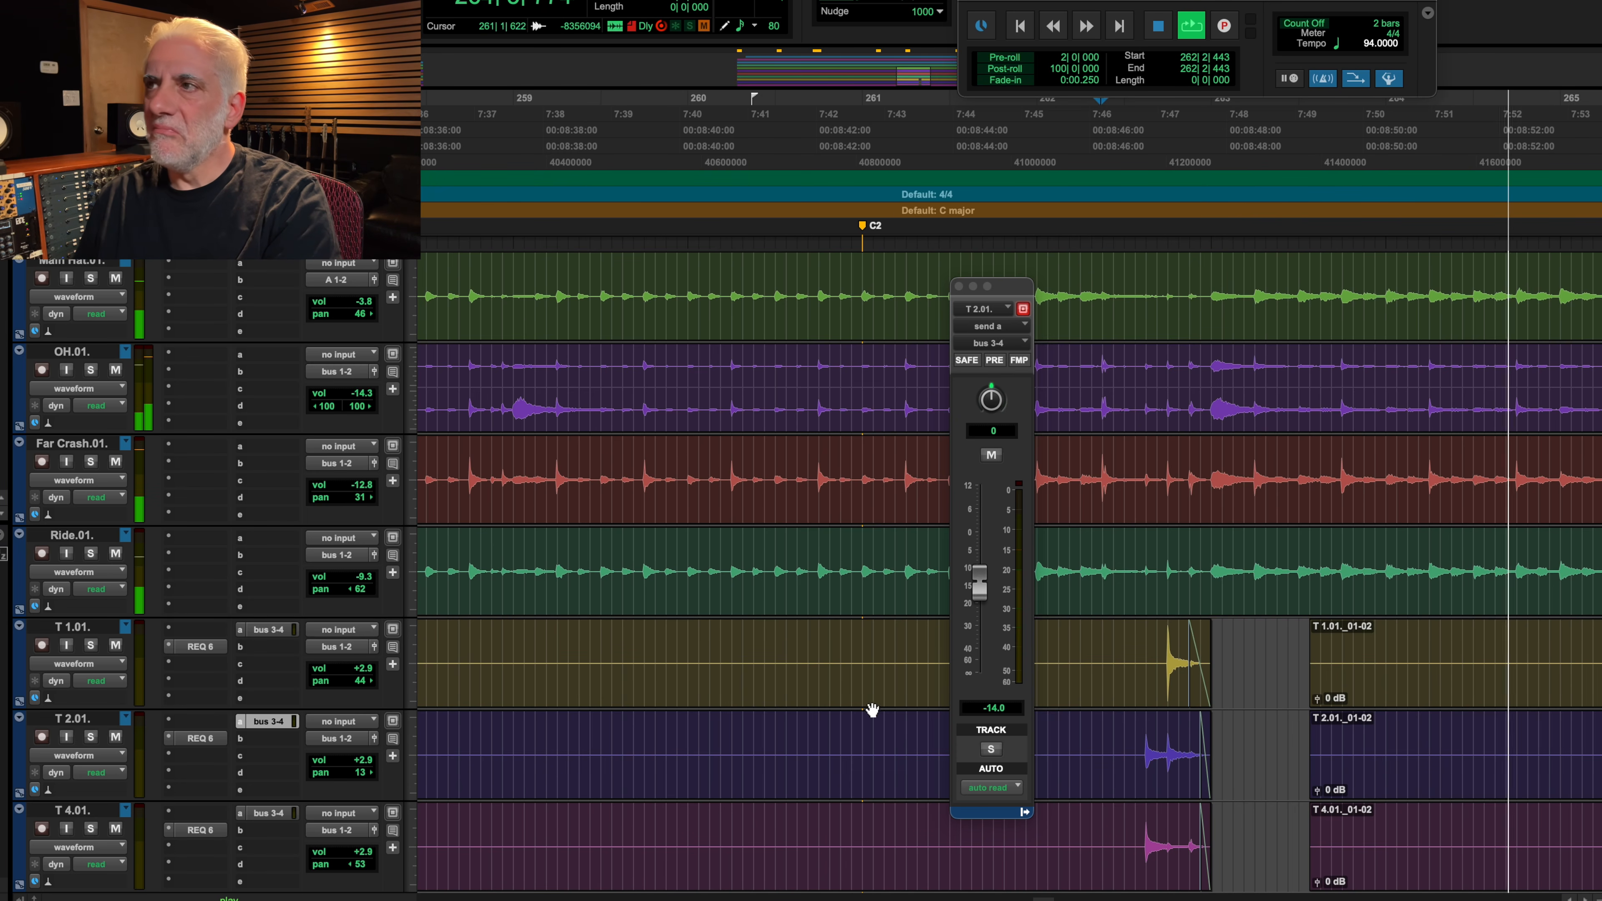
key(space)
click(766, 557)
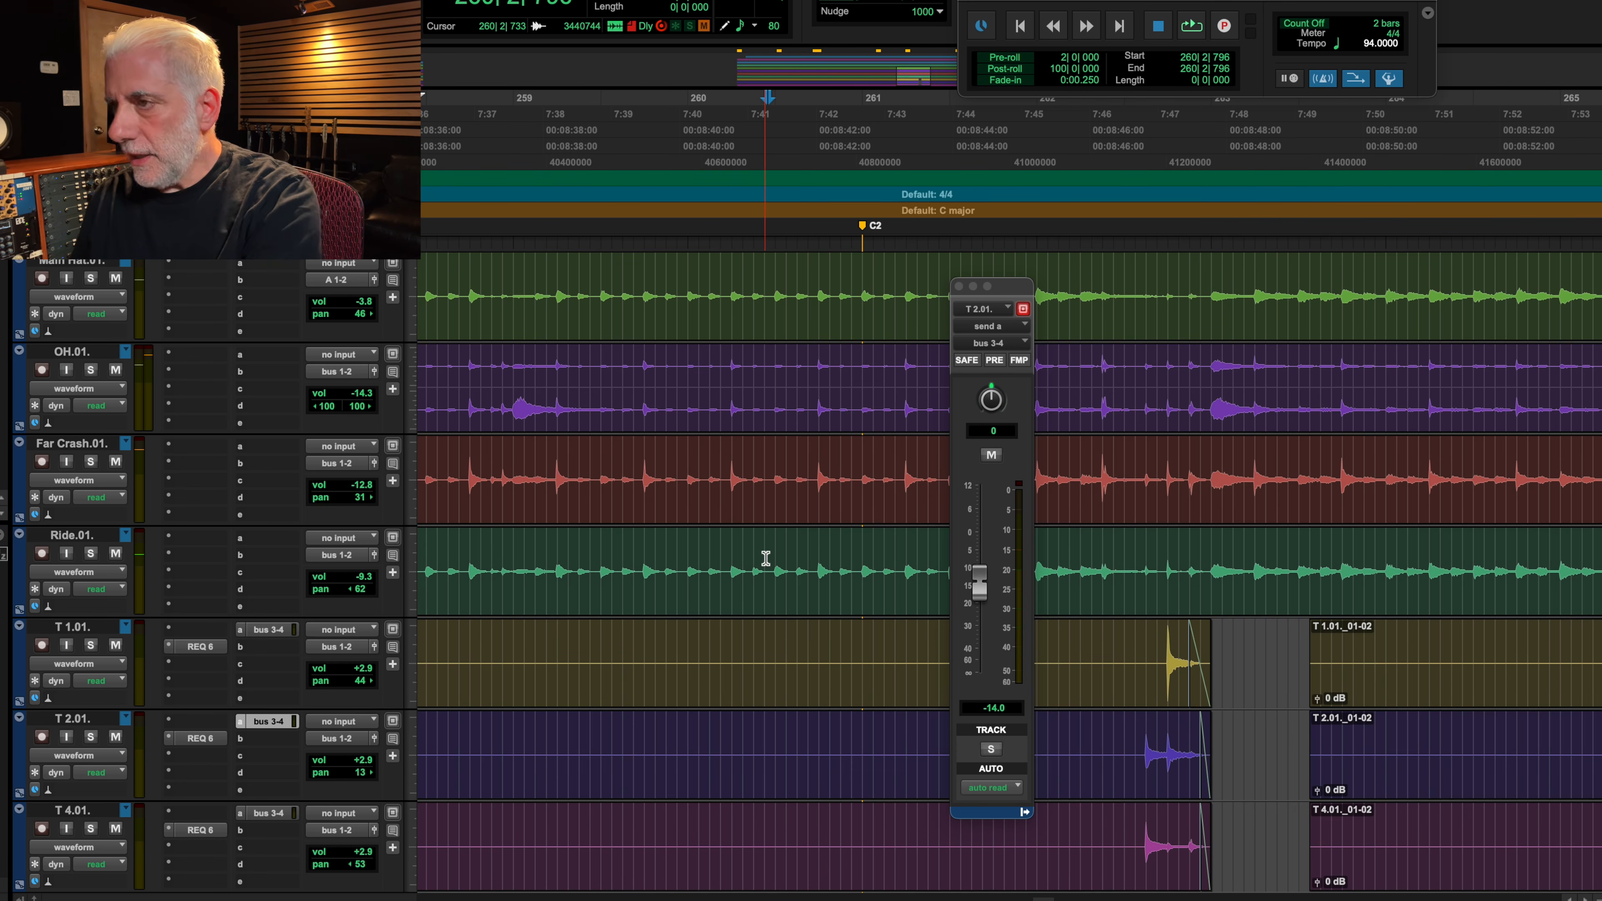